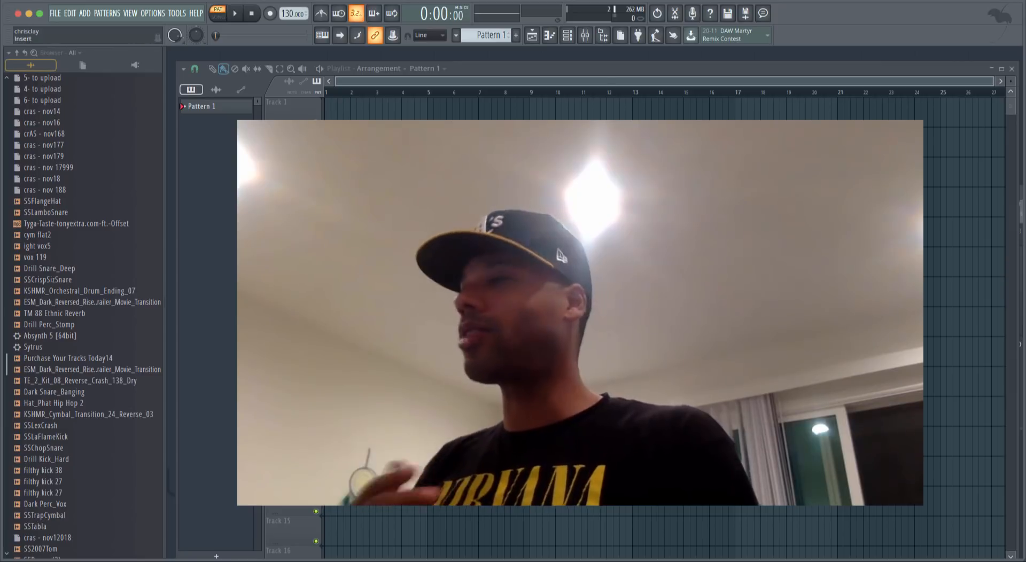
Add a Massive [64bit] instrument channel to the project and move its plugin window clear of the channel rack.
{"action": "mouse_move", "coordinate": [385, 299]}
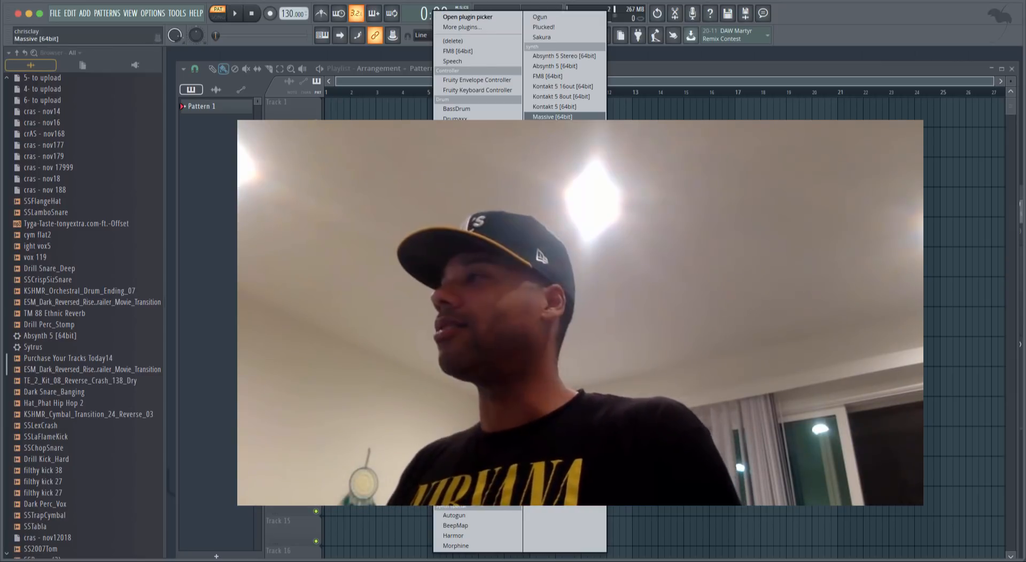
{"action": "left_click", "coordinate": [552, 117]}
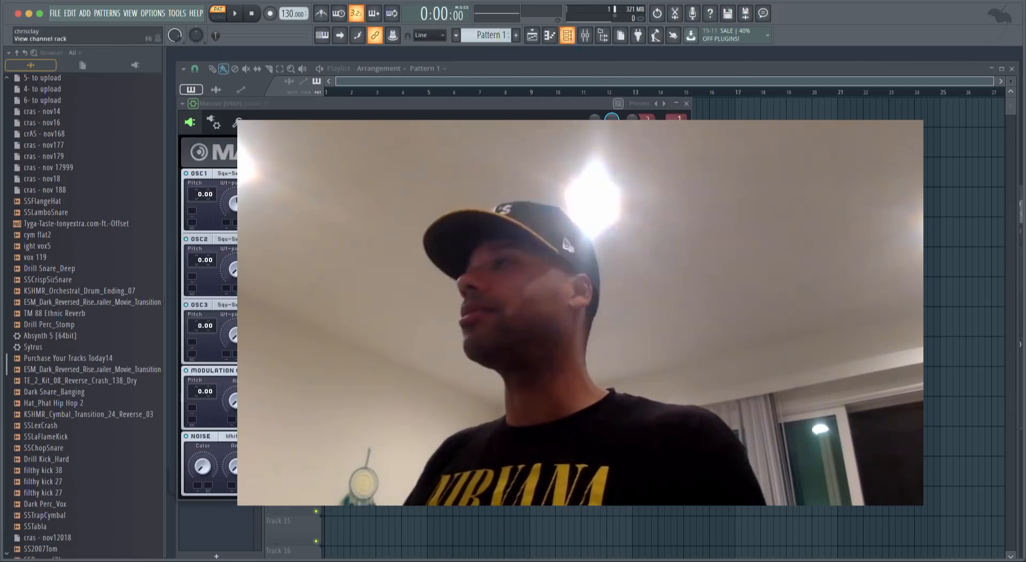
{"action": "left_click_drag", "start_coordinate": [434, 105], "coordinate": [578, 100]}
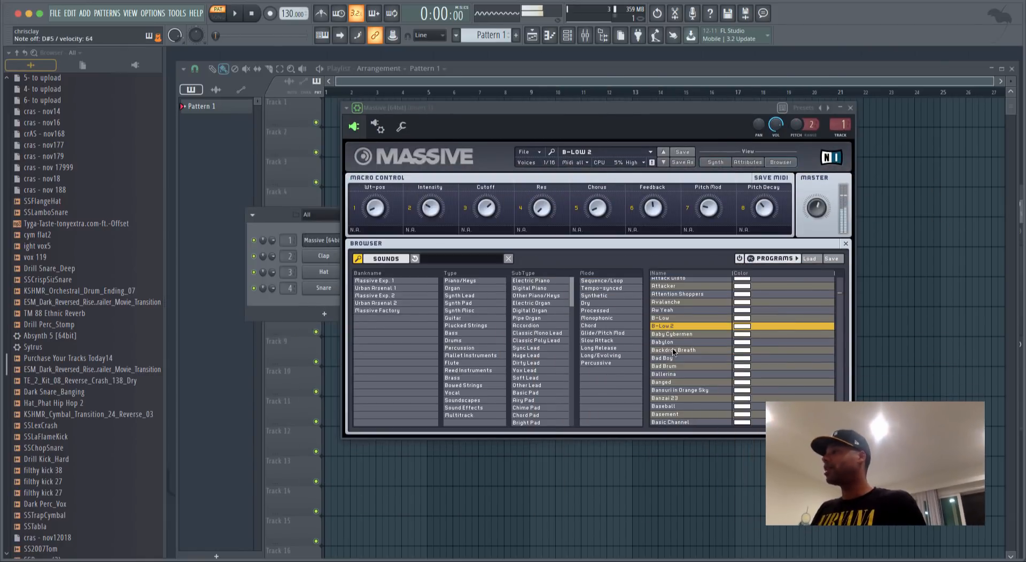
Audition the Big Lead and Brauner Tube Bassline presets in Massive's sound browser.
{"action": "scroll", "coordinate": [670, 337], "scroll_direction": "down", "scroll_amount": 5}
{"action": "left_click", "coordinate": [672, 347]}
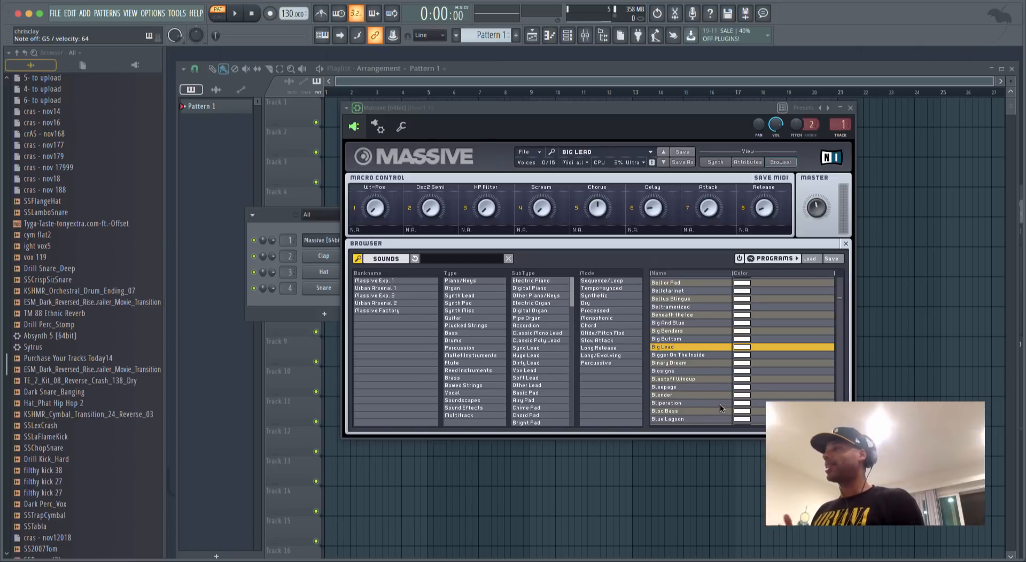
{"action": "scroll", "coordinate": [720, 404], "scroll_direction": "down", "scroll_amount": 4}
{"action": "left_click", "coordinate": [688, 367]}
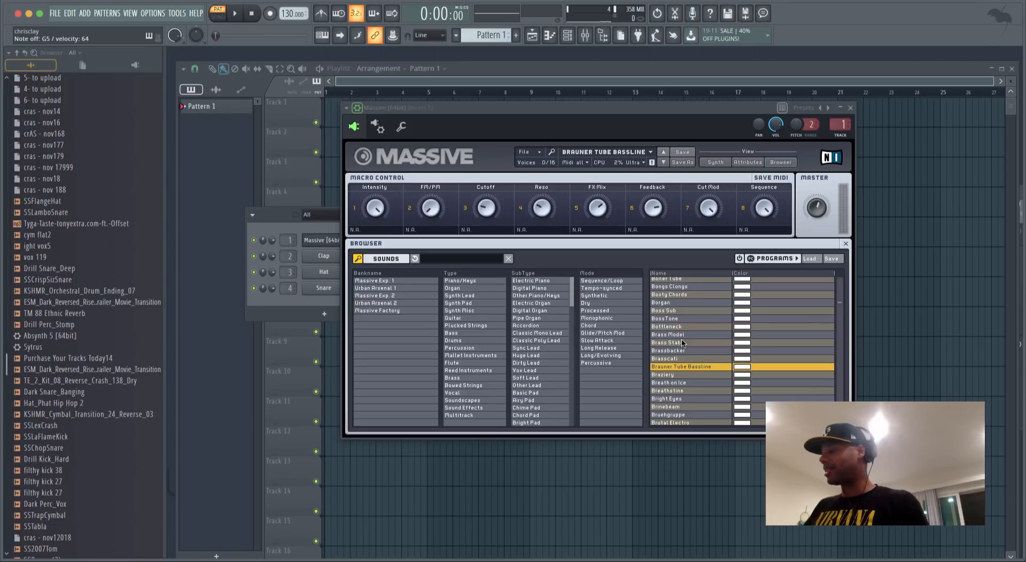
Filter Massive's sounds to the Synth Lead type and try the Around the World preset.
{"action": "left_click", "coordinate": [462, 296]}
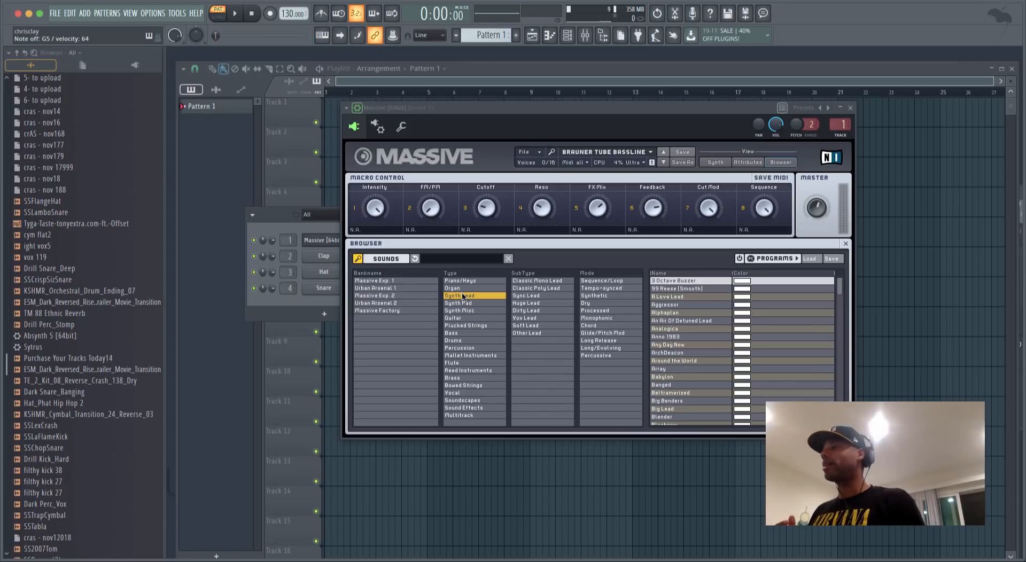
{"action": "left_click", "coordinate": [674, 360]}
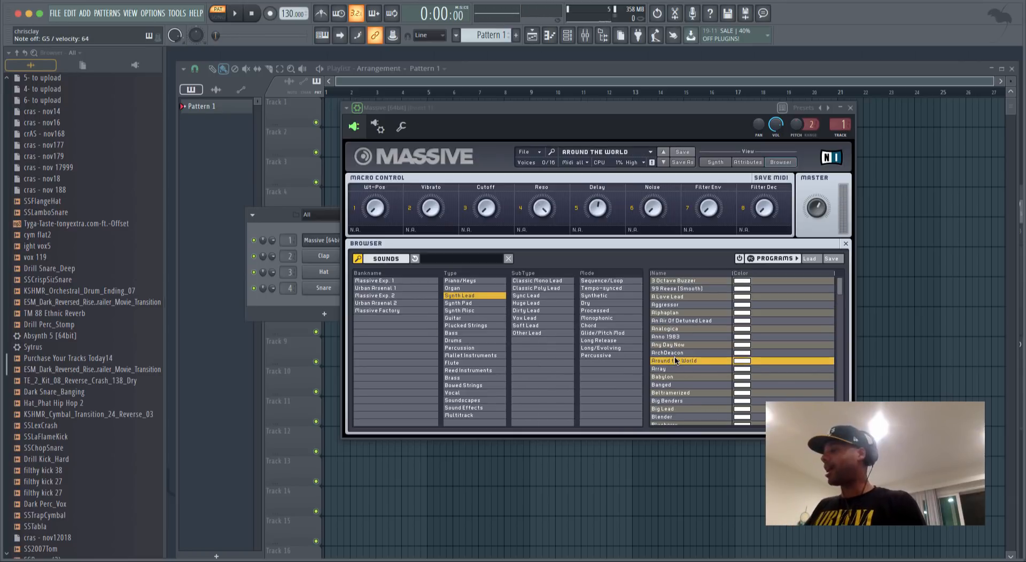
{"action": "scroll", "coordinate": [678, 356], "scroll_direction": "down", "scroll_amount": 4}
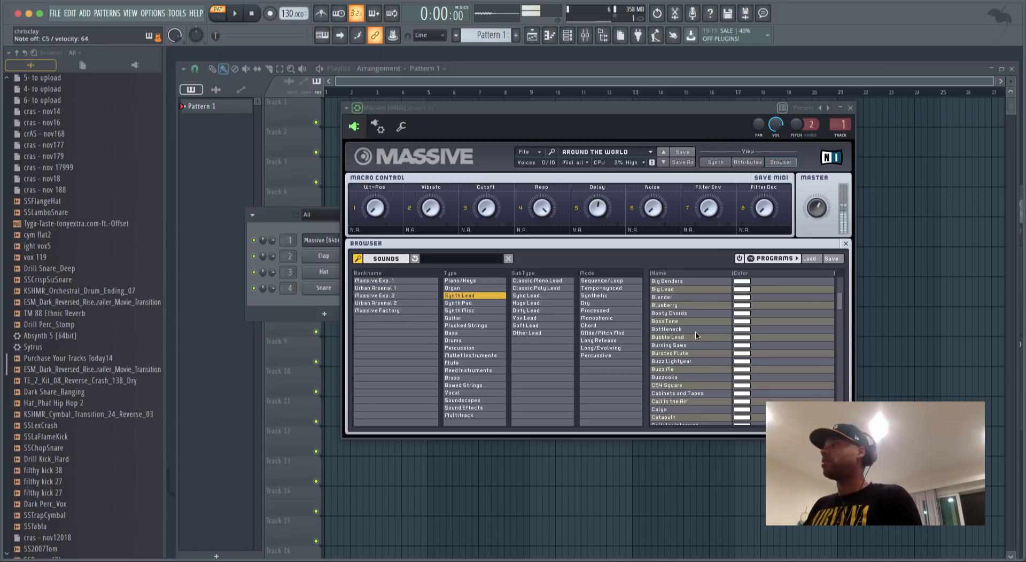
Set the project tempo to 196 BPM and start playback with the metronome on.
{"action": "left_click_drag", "start_coordinate": [289, 13], "coordinate": [273, 454]}
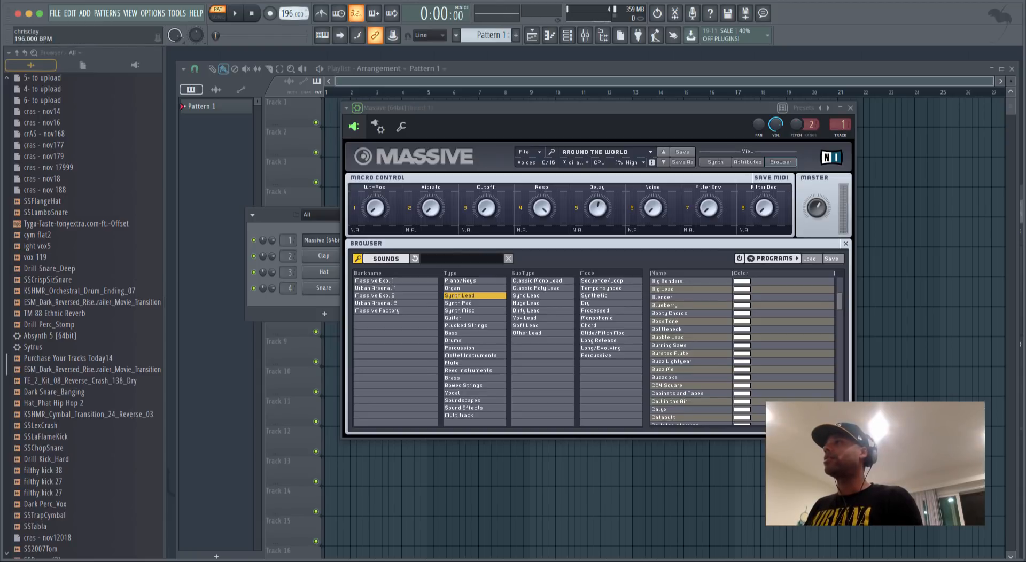
{"action": "left_click", "coordinate": [321, 14]}
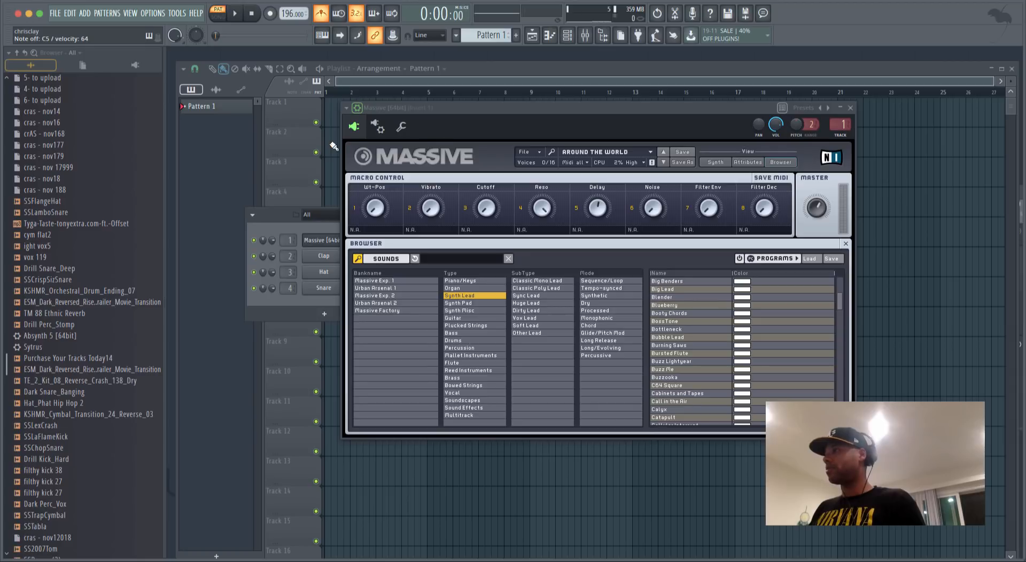
{"action": "key", "text": "space"}
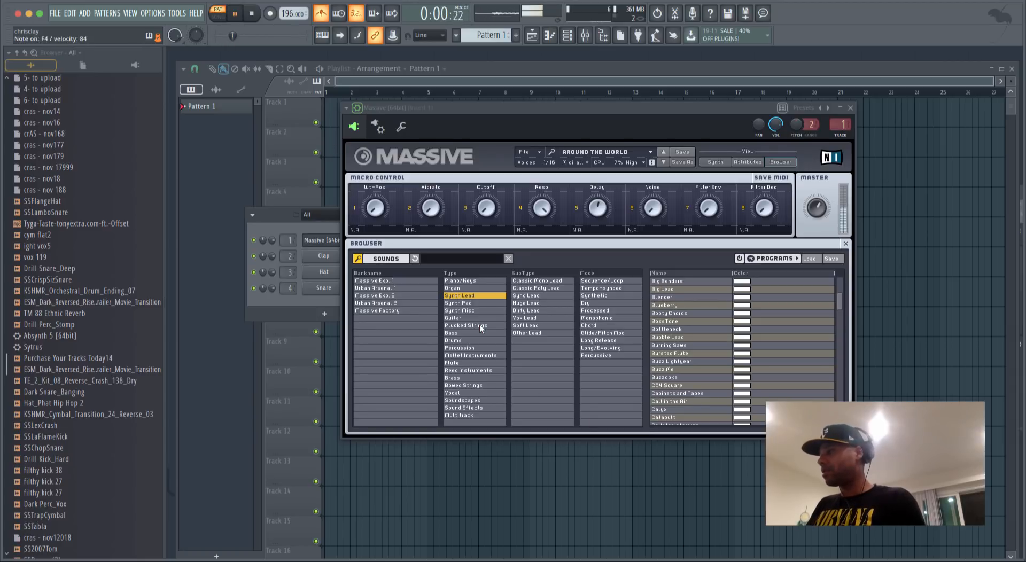
Load the Bursted Flute preset and record a four-bar melody into Pattern 1.
{"action": "left_click", "coordinate": [671, 354]}
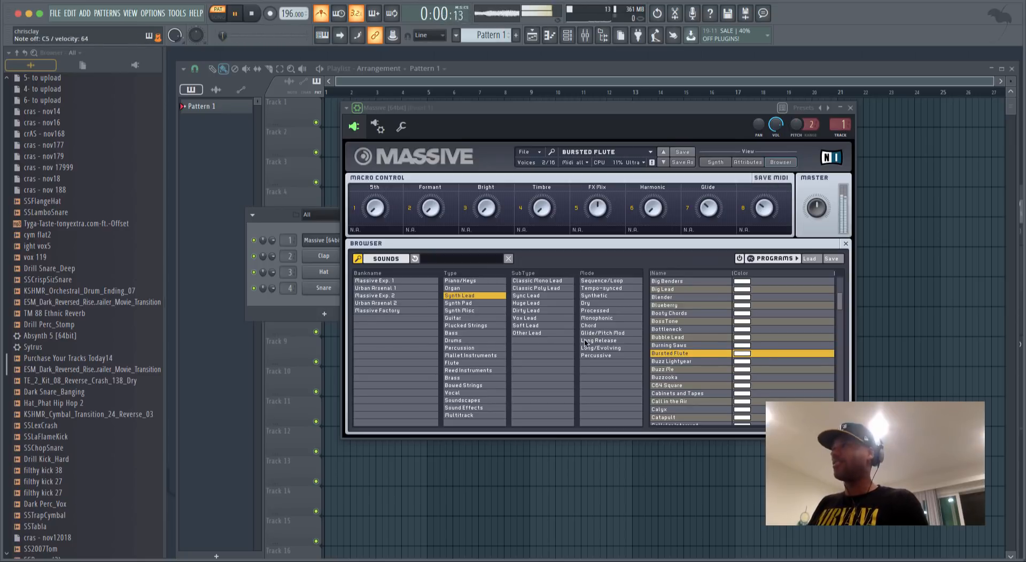
{"action": "left_click", "coordinate": [270, 14]}
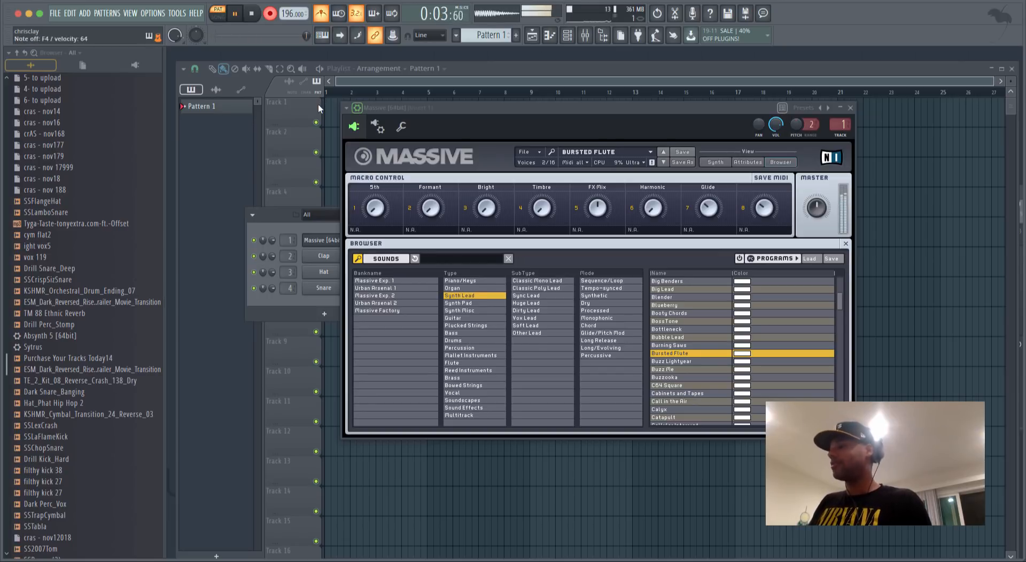
{"action": "key", "text": "space"}
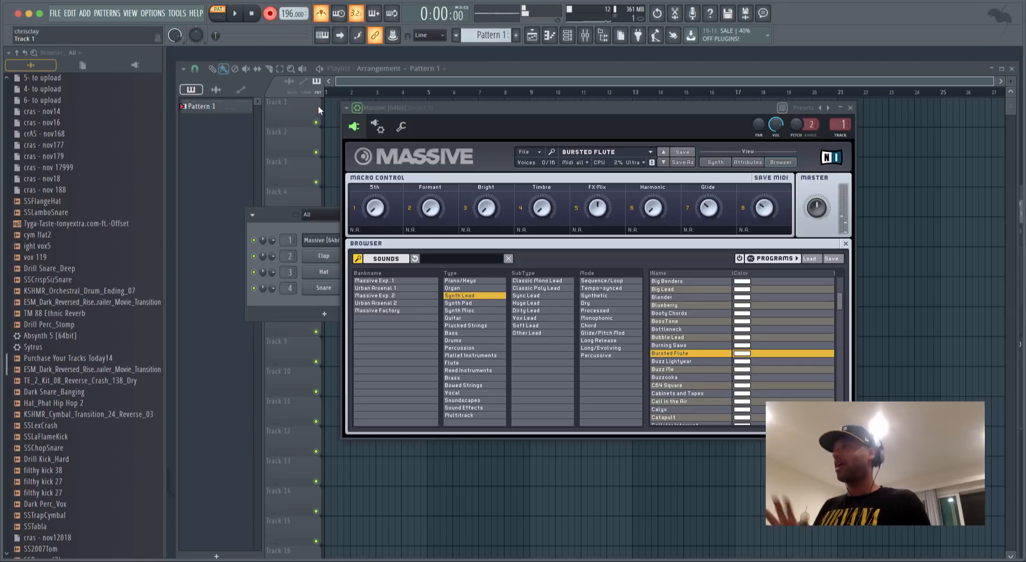
Close the channel rack and Massive windows and place a Pattern 1 clip at bar 1 of Track 1.
{"action": "left_click", "coordinate": [567, 35]}
{"action": "left_click", "coordinate": [852, 107]}
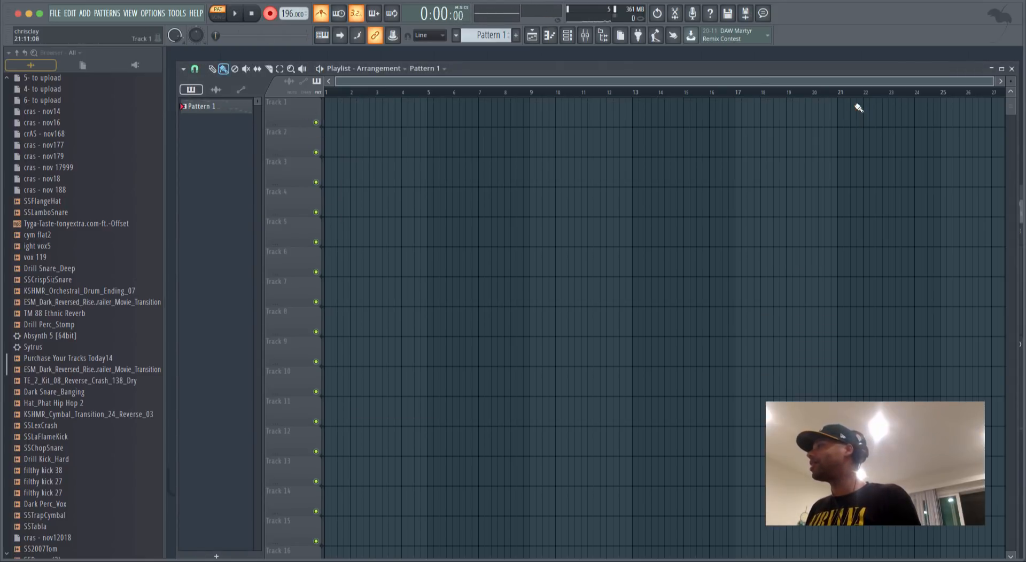
{"action": "left_click", "coordinate": [859, 106]}
{"action": "right_click", "coordinate": [871, 113]}
{"action": "left_click", "coordinate": [411, 121]}
{"action": "left_click_drag", "start_coordinate": [411, 122], "coordinate": [218, 100]}
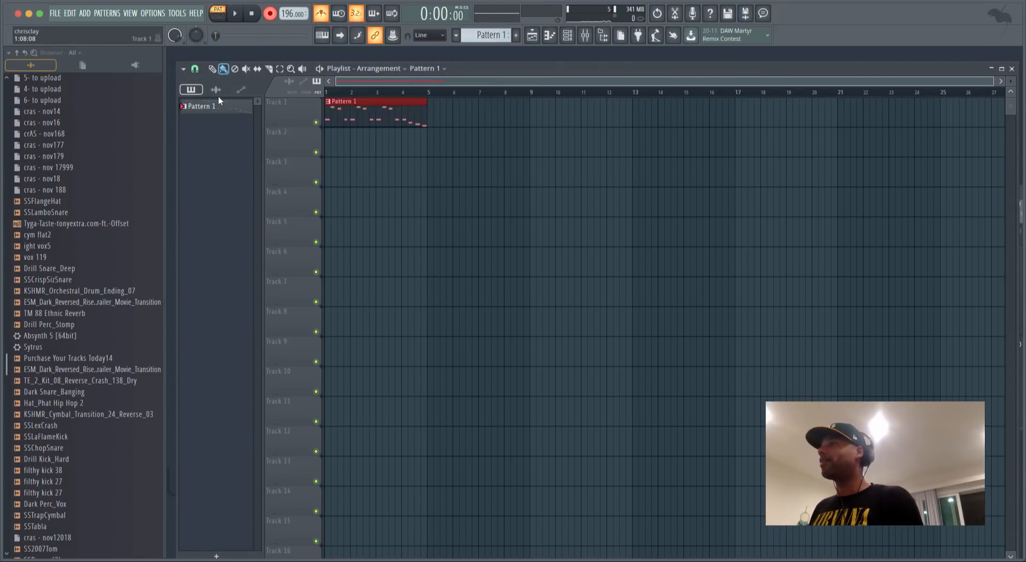
Open Pattern 1's Massive melody in the piano roll, play it and quantize its notes.
{"action": "double_click", "coordinate": [376, 117]}
{"action": "scroll", "coordinate": [395, 91], "scroll_direction": "up", "scroll_amount": 3}
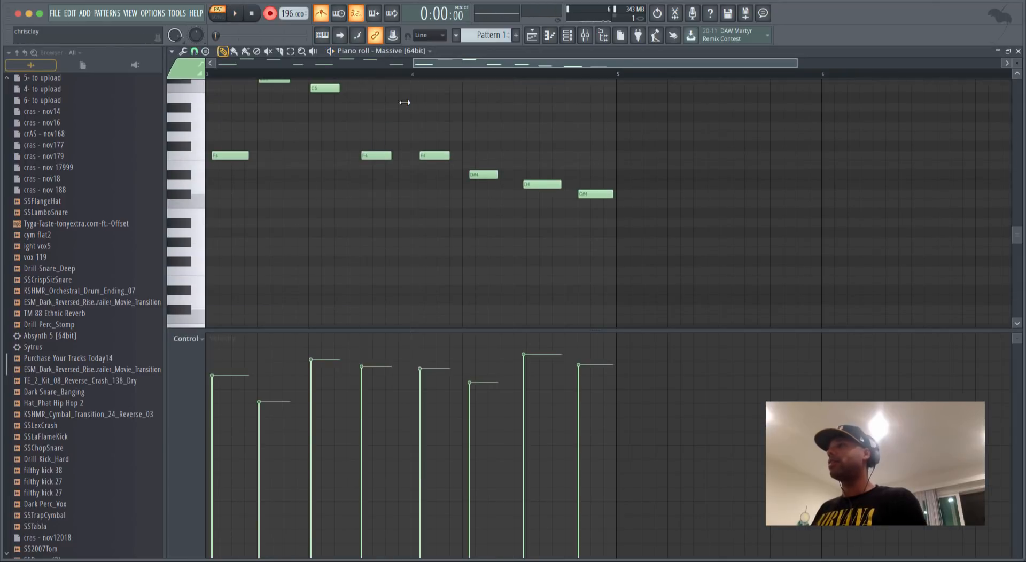
{"action": "key", "text": "space"}
{"action": "scroll", "coordinate": [252, 153], "scroll_direction": "up", "scroll_amount": 4}
{"action": "scroll", "coordinate": [251, 153], "scroll_direction": "down", "scroll_amount": 2}
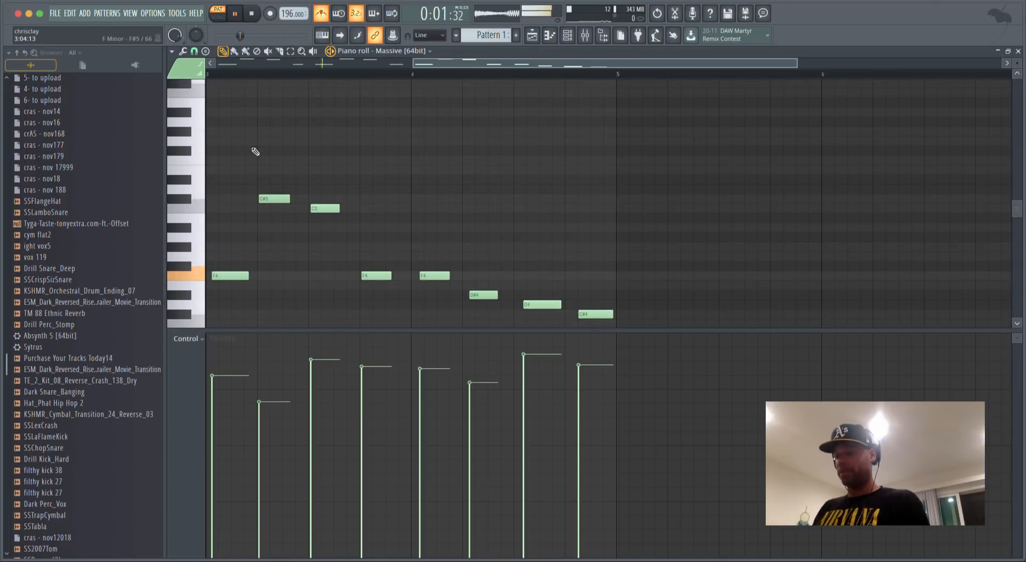
{"action": "key", "text": "space"}
{"action": "key", "text": "ctrl+q"}
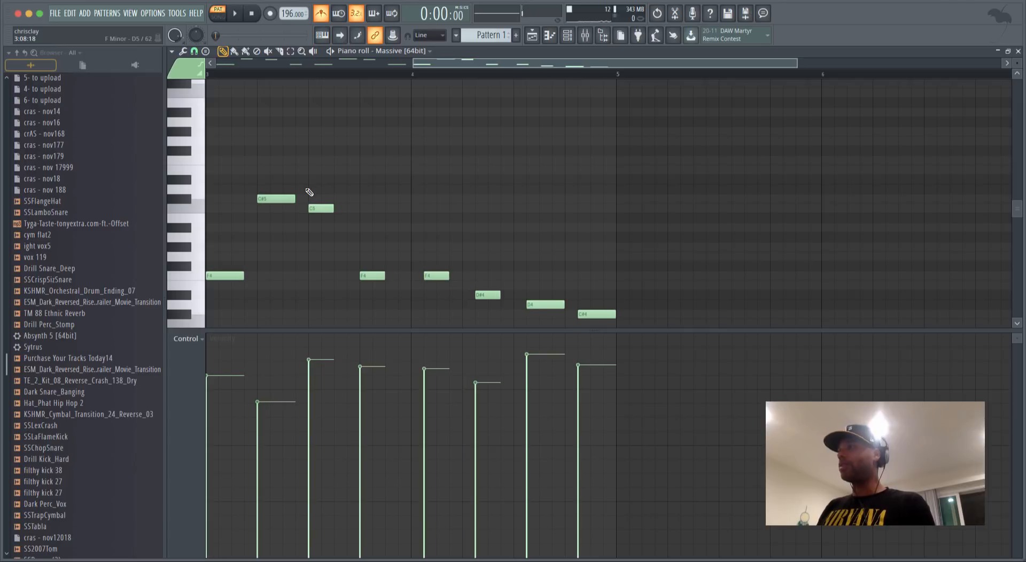
Play the quantized melody and delete the F4, D#4, D4 and C#4 notes in bar 4.
{"action": "scroll", "coordinate": [437, 65], "scroll_direction": "down", "scroll_amount": 5}
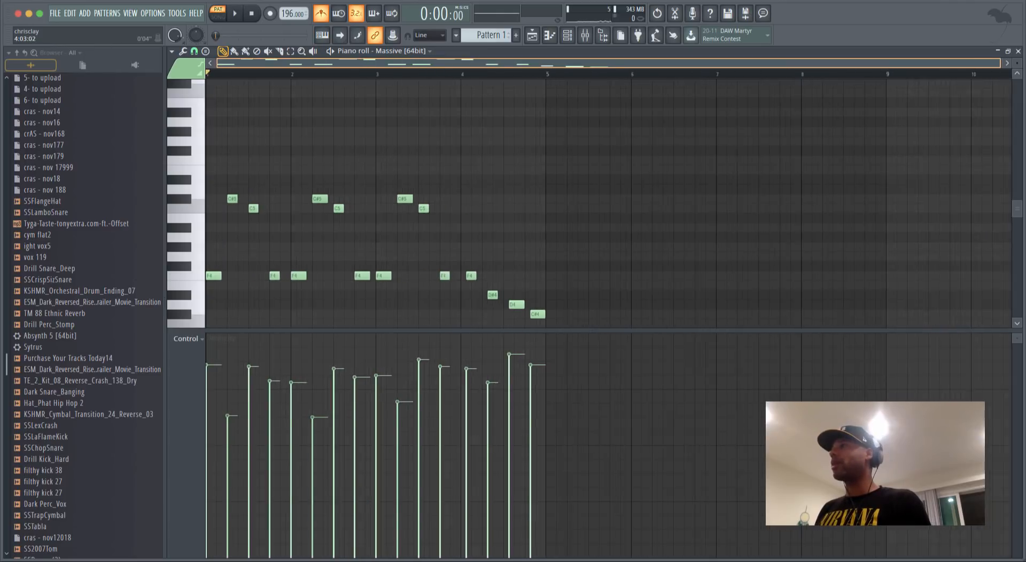
{"action": "key", "text": "space"}
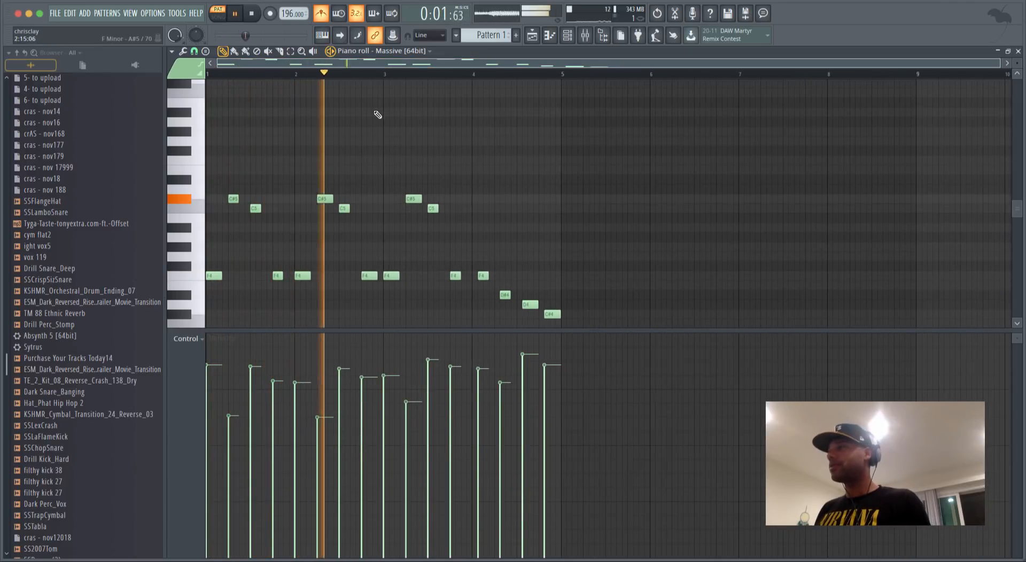
{"action": "scroll", "coordinate": [411, 143], "scroll_direction": "down", "scroll_amount": 5}
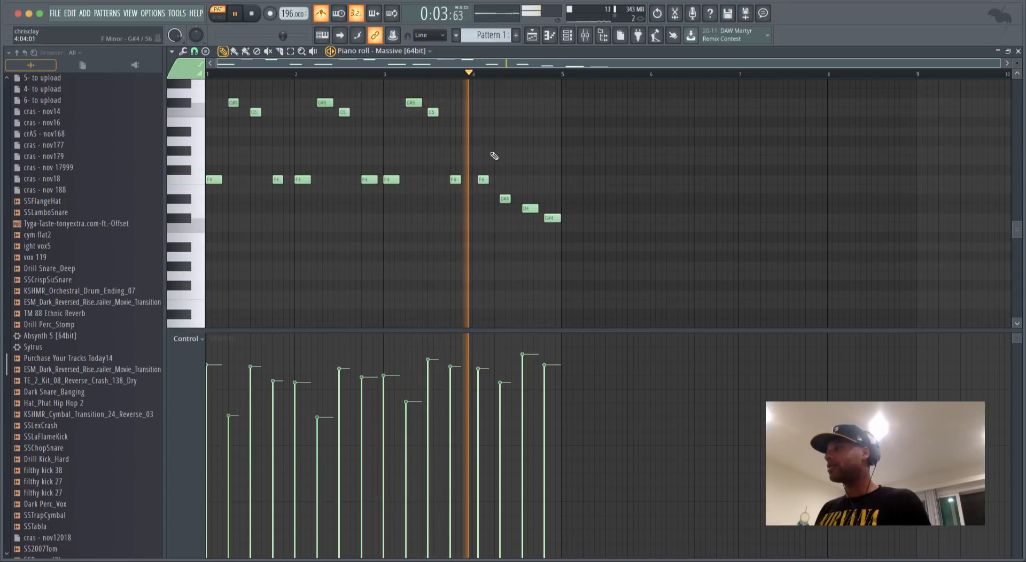
{"action": "key", "text": "space"}
{"action": "right_click", "coordinate": [504, 199]}
{"action": "right_click", "coordinate": [530, 209]}
{"action": "right_click", "coordinate": [552, 218]}
{"action": "right_click", "coordinate": [484, 180]}
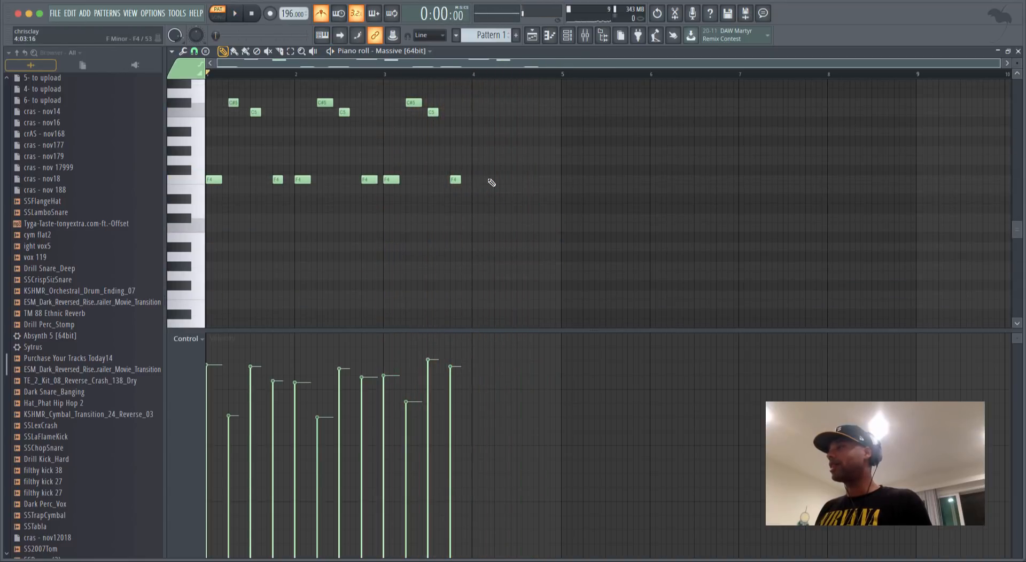
Duplicate the four notes of bar 2 into bar 4 and play the pattern back.
{"action": "scroll", "coordinate": [387, 136], "scroll_direction": "up", "scroll_amount": 5}
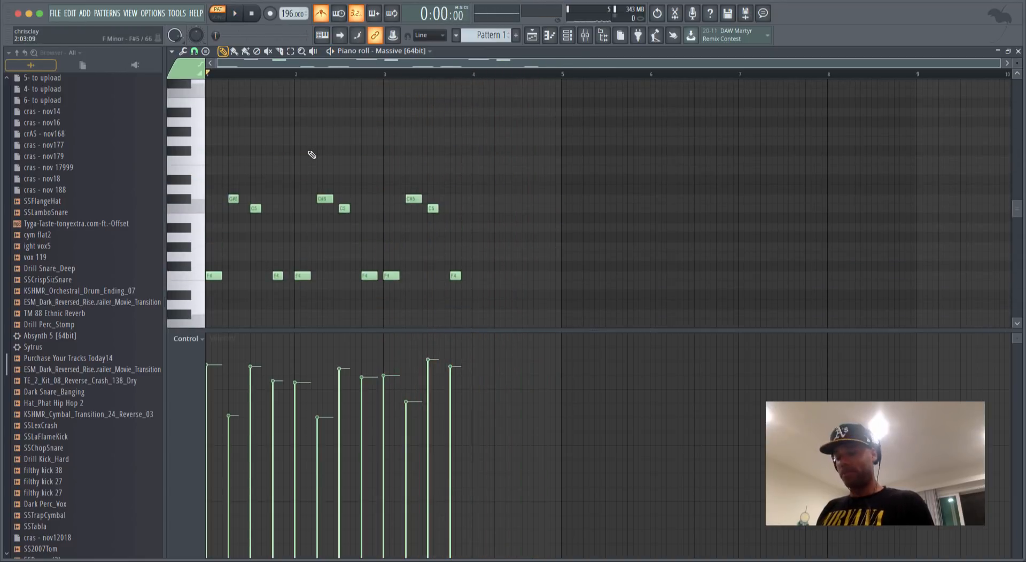
{"action": "left_click_drag", "start_coordinate": [291, 147], "coordinate": [369, 292]}
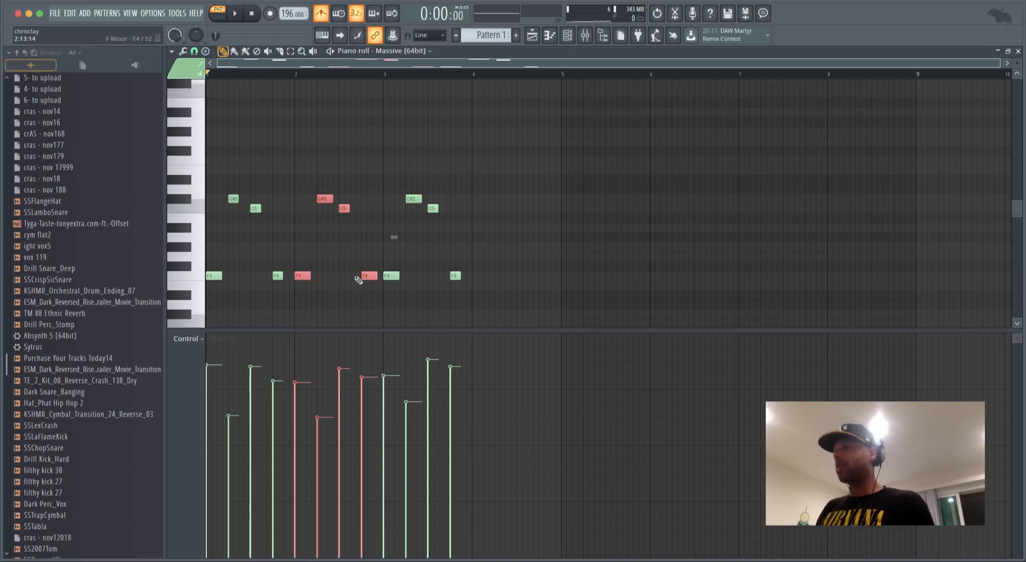
{"action": "key", "text": "ctrl+b"}
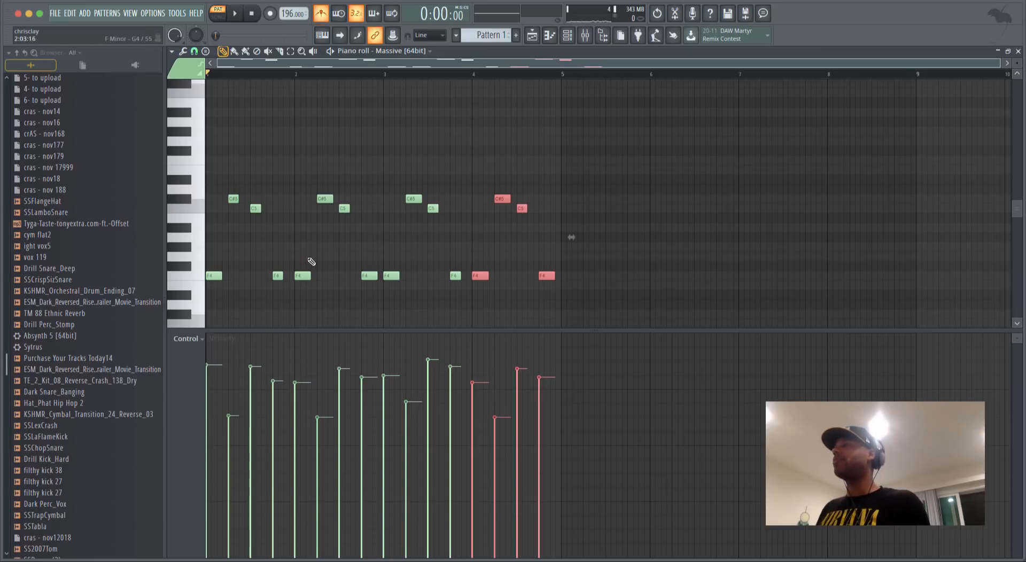
{"action": "key", "text": "space"}
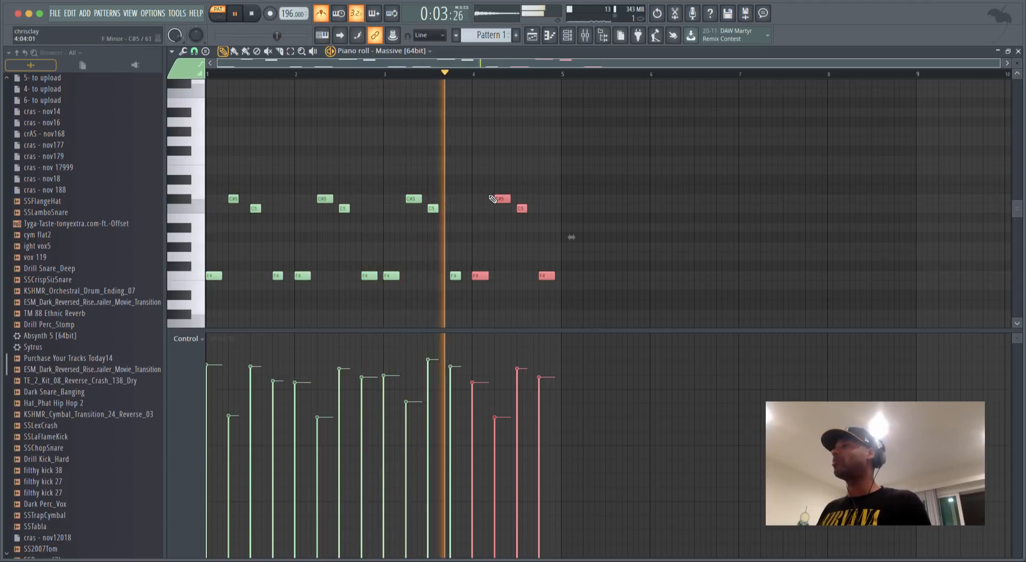
{"action": "key", "text": "space"}
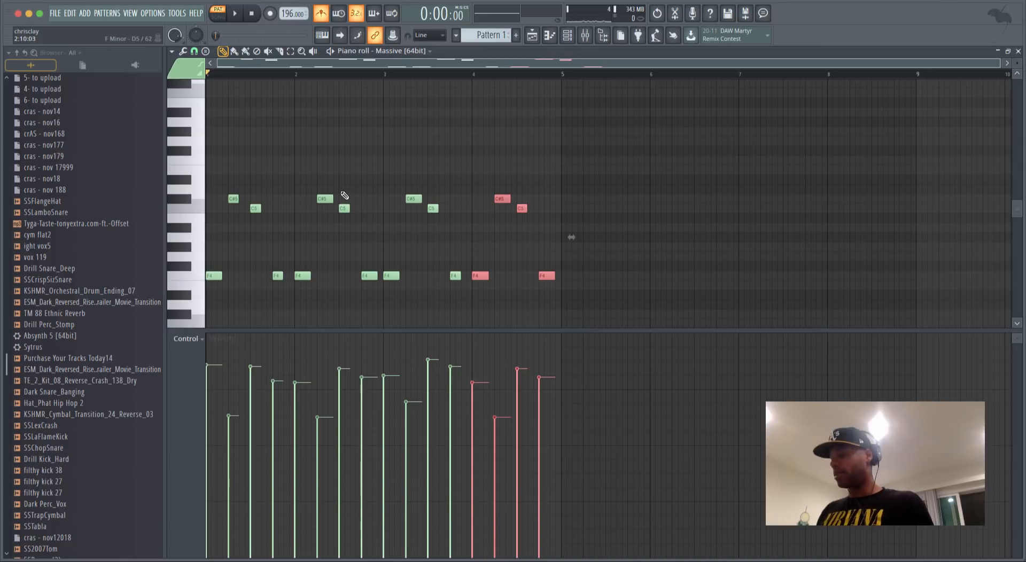
Lower the C5 note in bar 2 to G#4 and listen to the revised melody.
{"action": "key", "text": "space"}
{"action": "left_click_drag", "start_coordinate": [344, 208], "coordinate": [342, 245]}
{"action": "key", "text": "space"}
{"action": "key", "text": "space"}
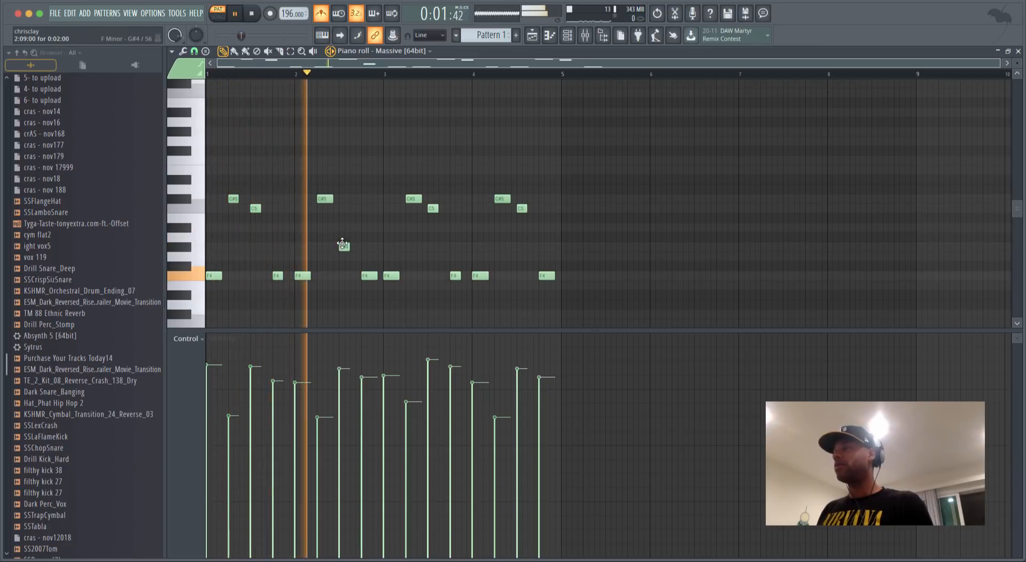
{"action": "key", "text": "space"}
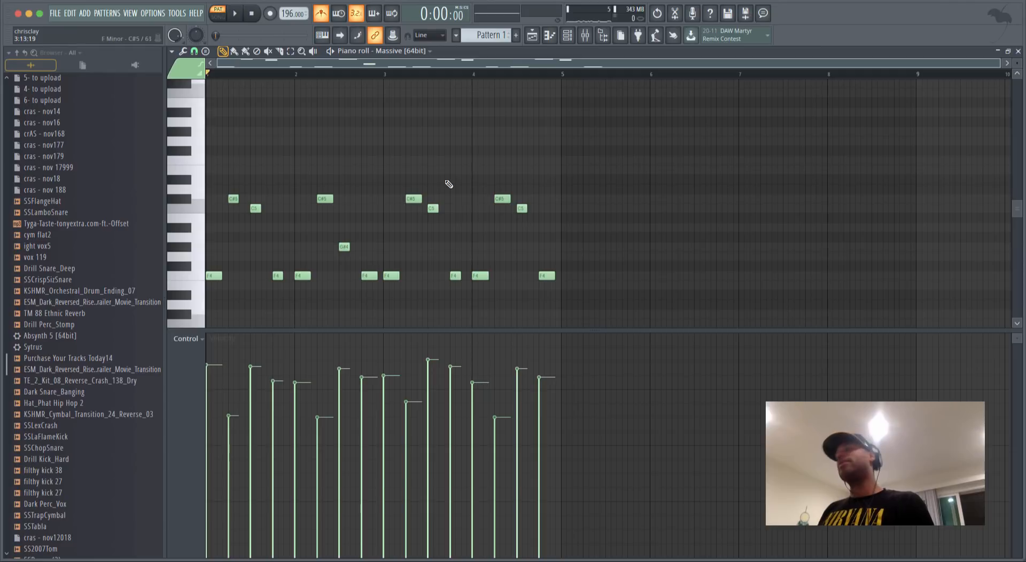
{"action": "key", "text": "space"}
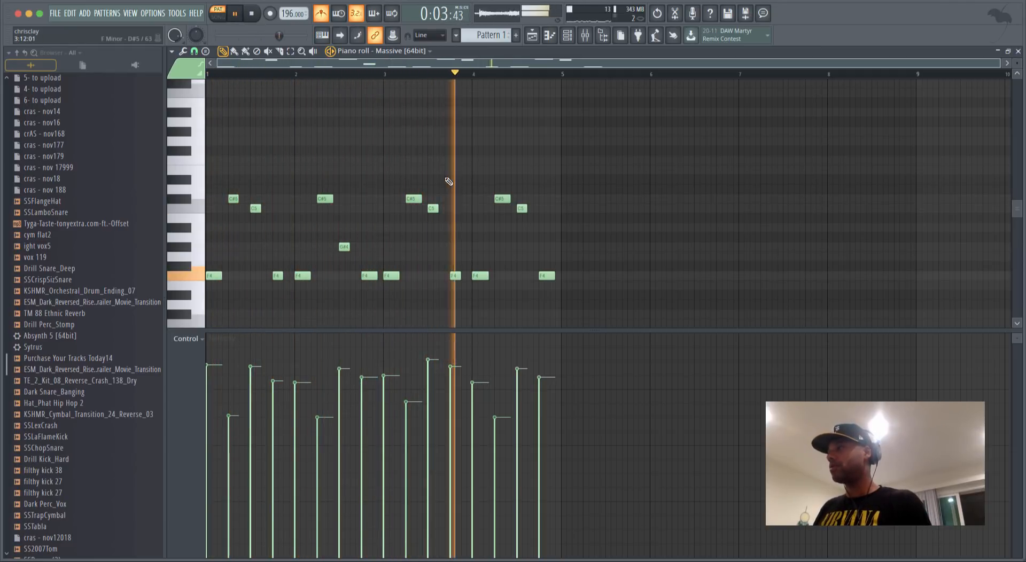
{"action": "key", "text": "space"}
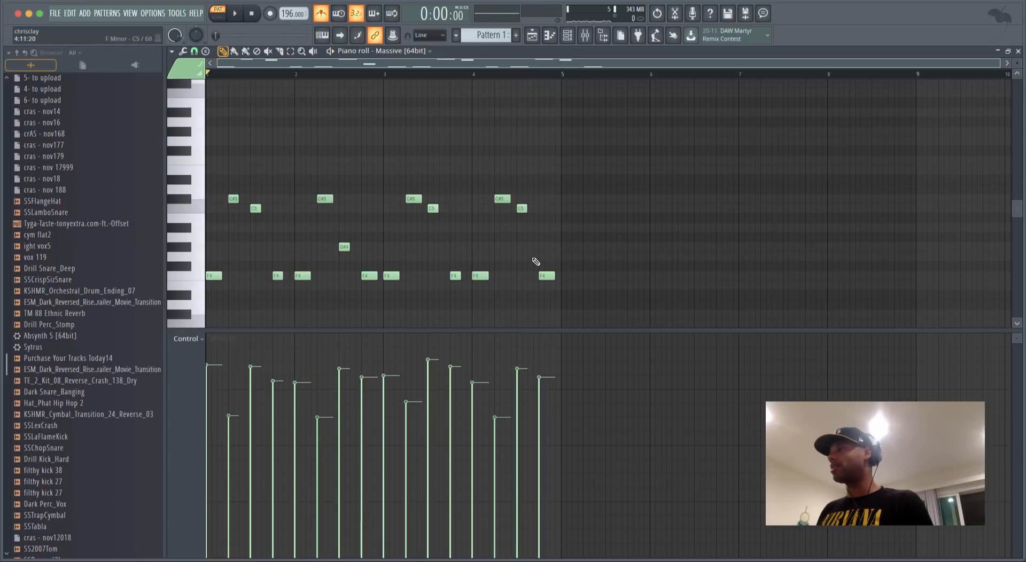
Play the melody and replace the F4 note at the start of bar 4 with C#4.
{"action": "key", "text": "space"}
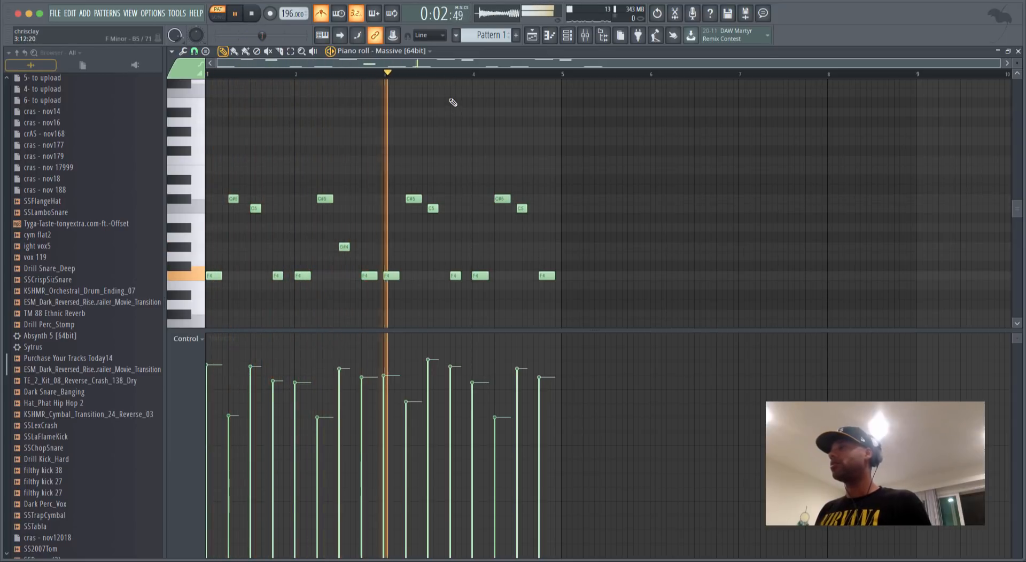
{"action": "key", "text": "space"}
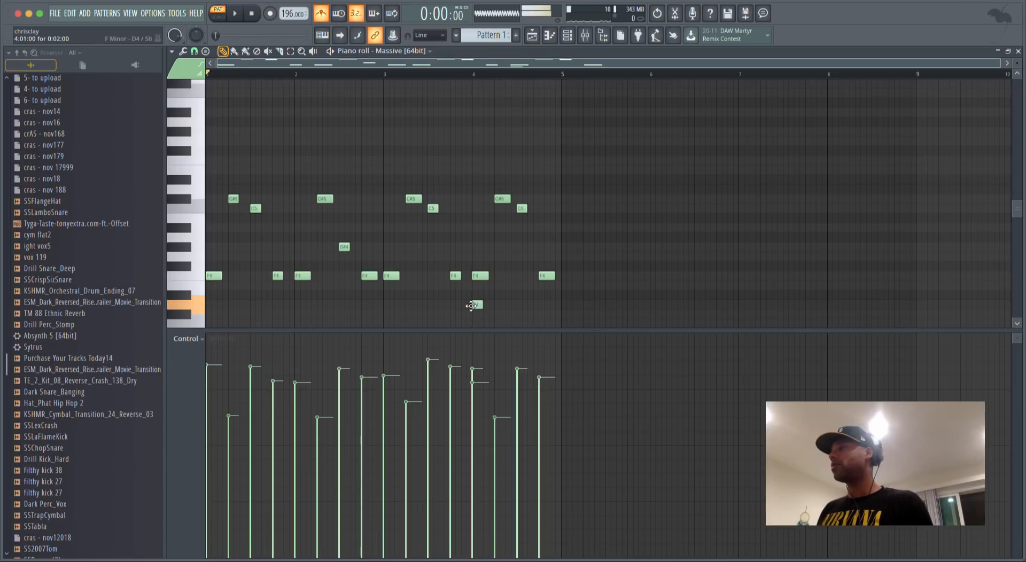
{"action": "left_click", "coordinate": [472, 314]}
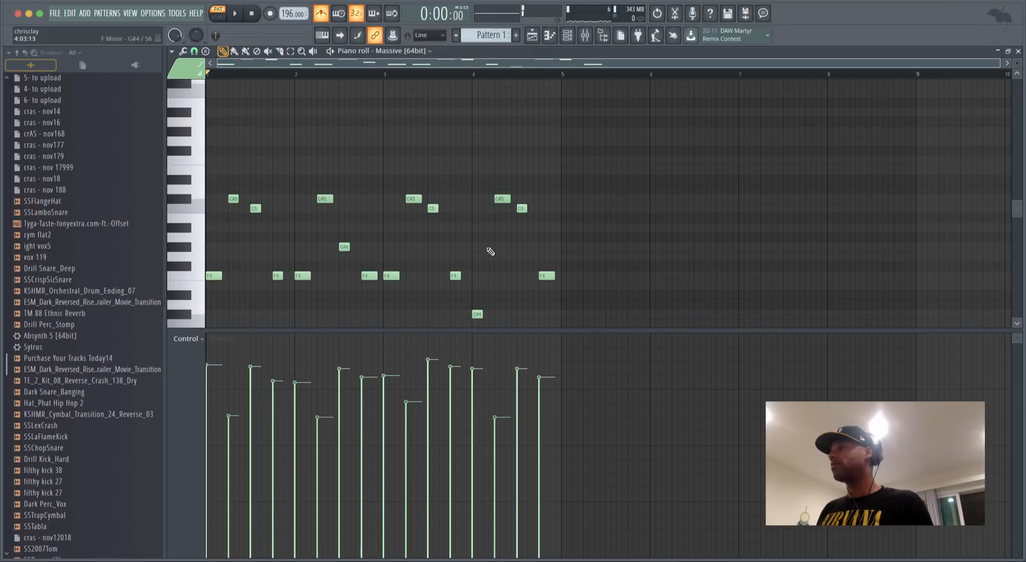
Replace the last three notes of bar 4 with G#4, G4 and a short F4, and play the melody.
{"action": "left_click", "coordinate": [496, 247]}
{"action": "right_click", "coordinate": [506, 200]}
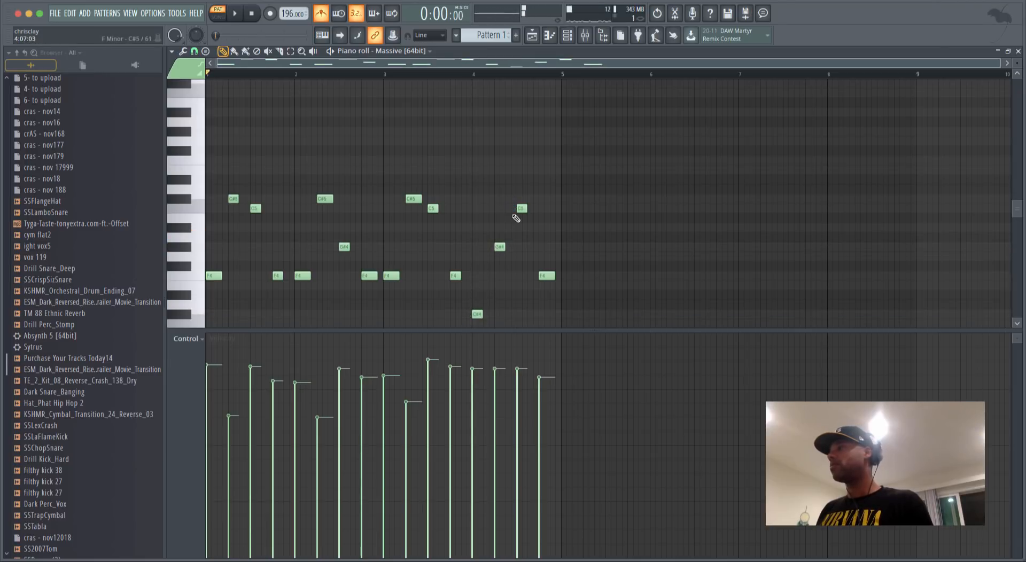
{"action": "left_click_drag", "start_coordinate": [518, 227], "coordinate": [519, 267]}
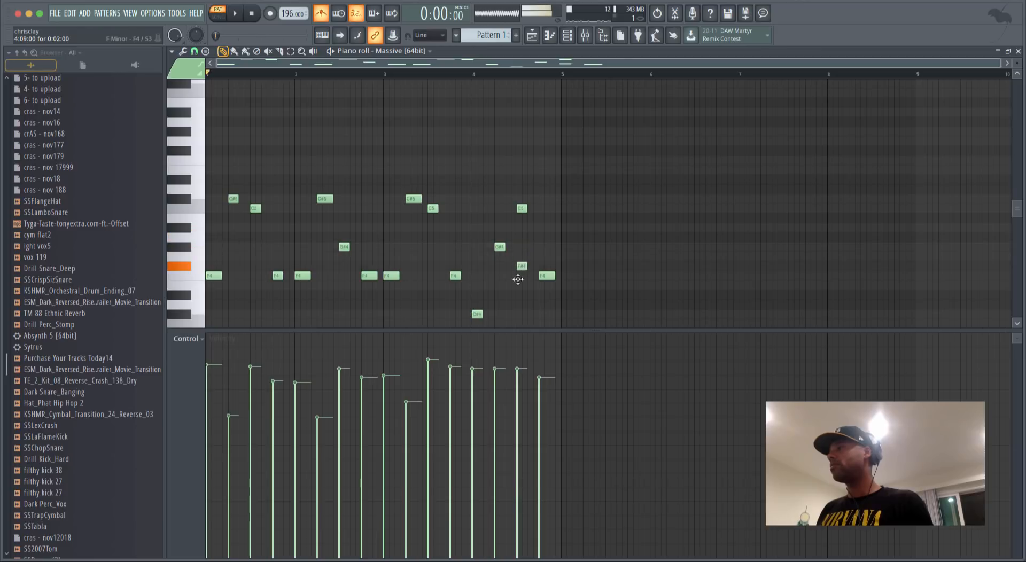
{"action": "left_click", "coordinate": [539, 267]}
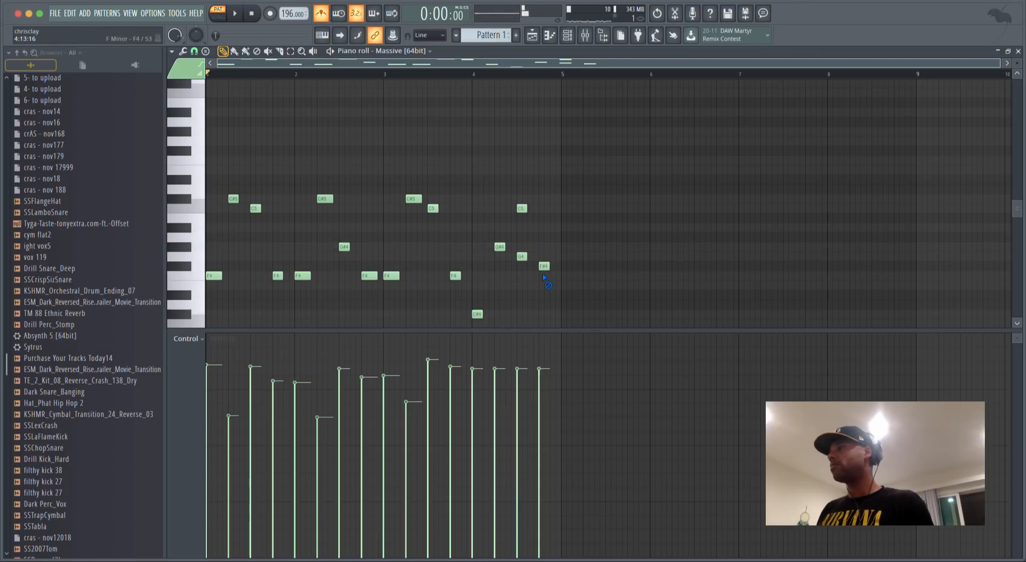
{"action": "right_click", "coordinate": [546, 276]}
{"action": "left_click", "coordinate": [540, 268]}
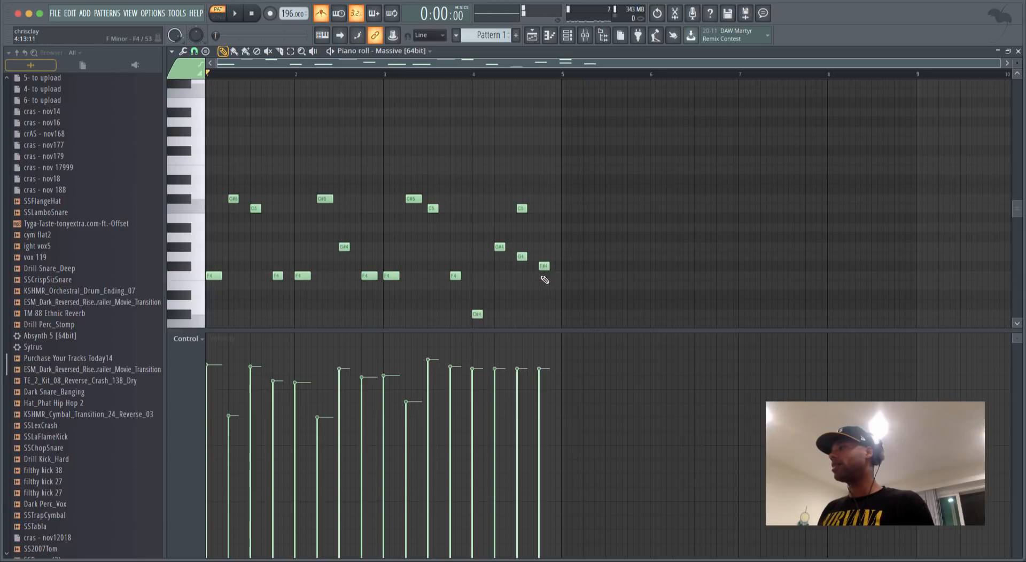
{"action": "left_click_drag", "start_coordinate": [545, 280], "coordinate": [544, 281]}
{"action": "key", "text": "space"}
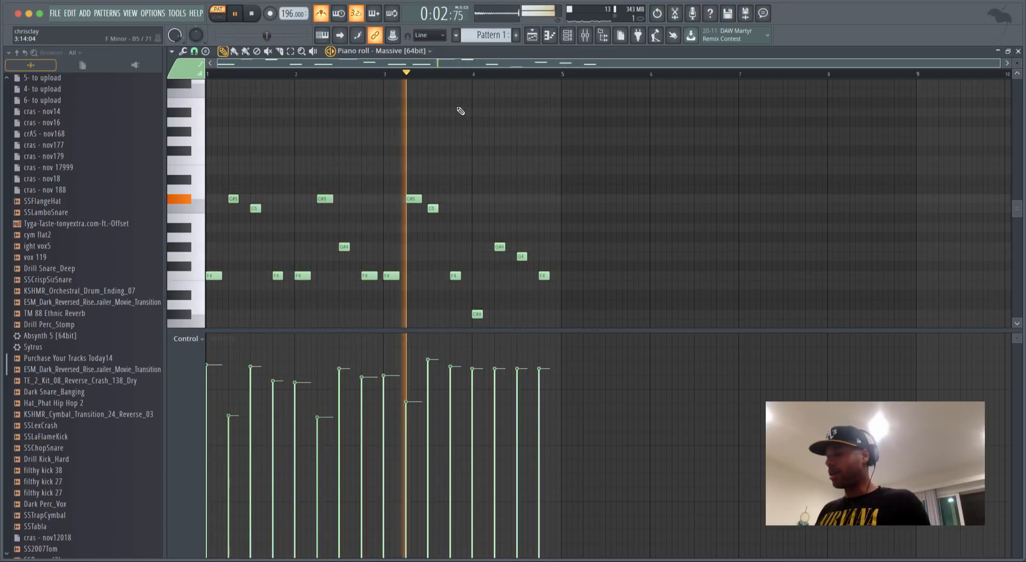
Stretch all notes legato to meet the following note and extend the final F4 to the end of bar 4.
{"action": "key", "text": "space"}
{"action": "key", "text": "ctrl+l"}
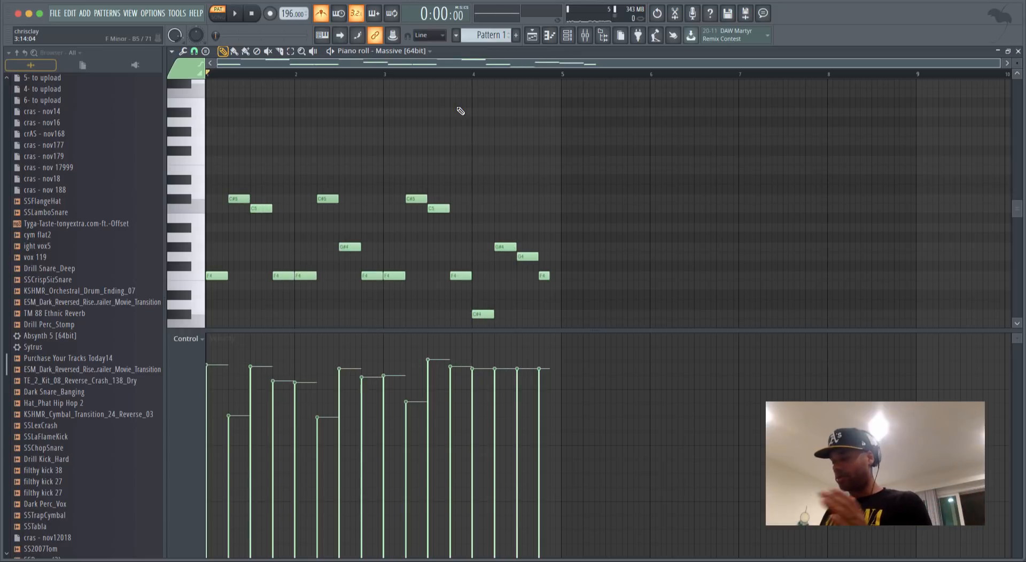
{"action": "key", "text": "space"}
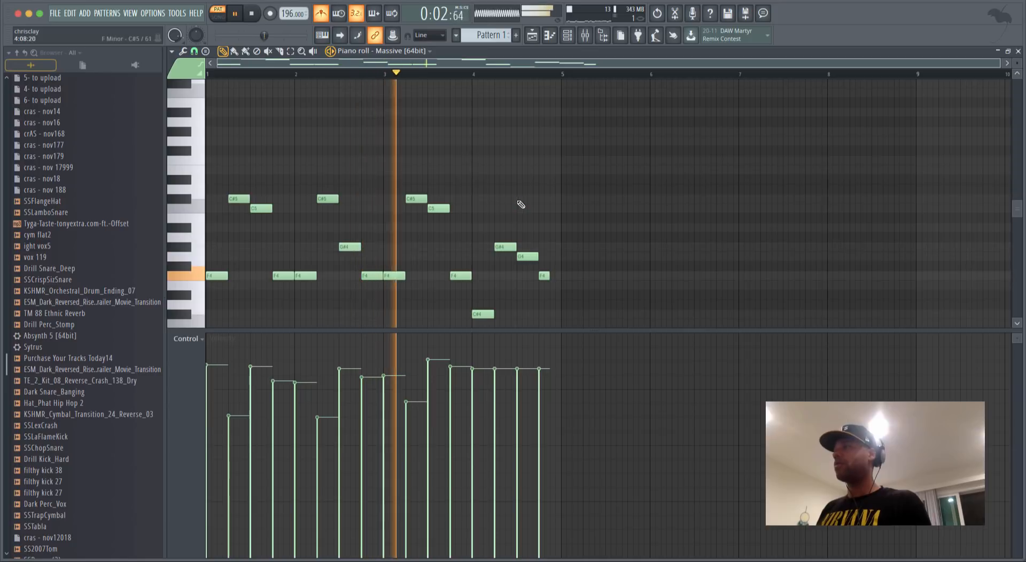
{"action": "left_click_drag", "start_coordinate": [548, 276], "coordinate": [560, 277]}
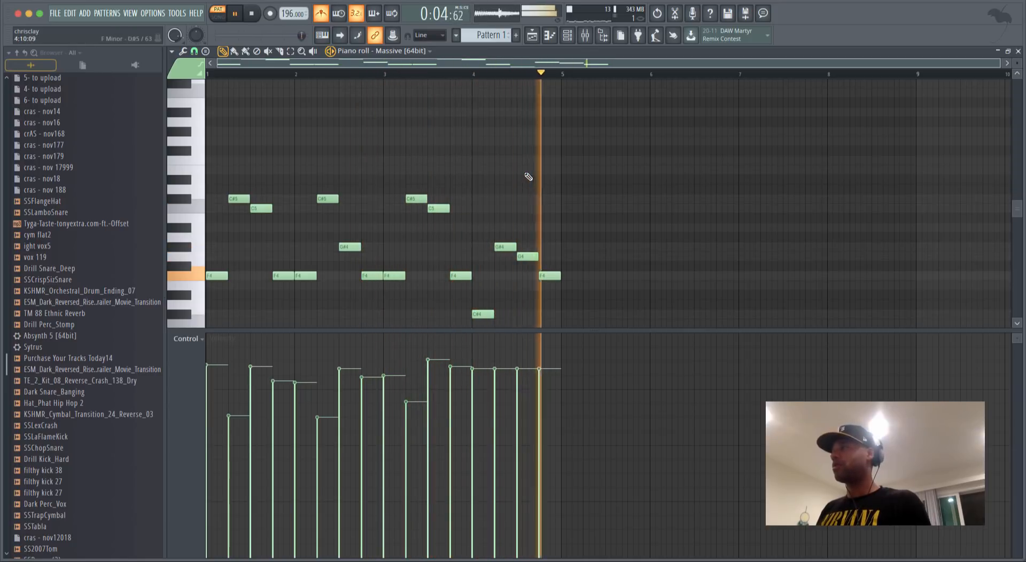
Replace the Clap channel with a second Massive [64bit] instance and stop playback.
{"action": "left_click", "coordinate": [1018, 52]}
{"action": "right_click", "coordinate": [330, 257]}
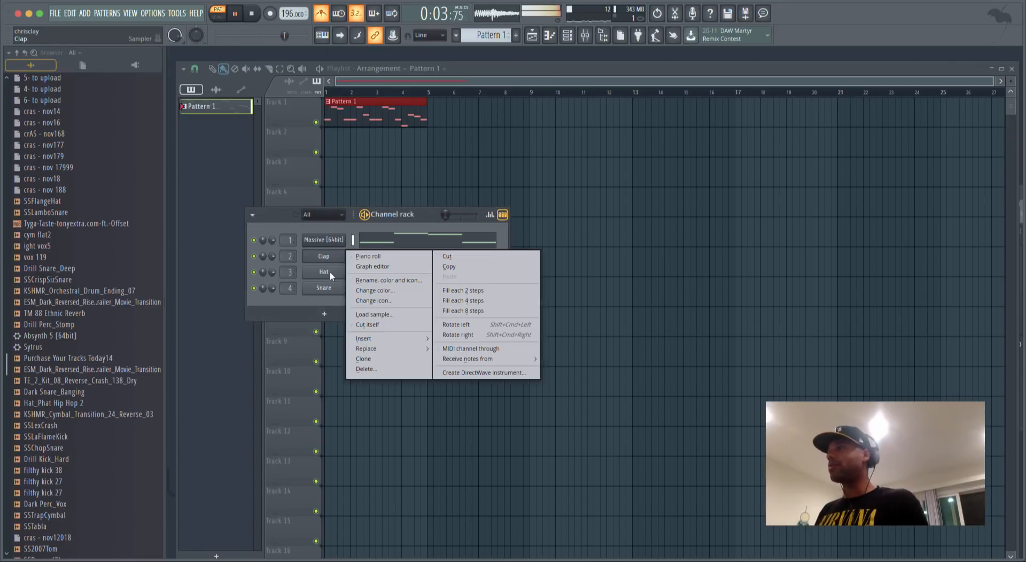
{"action": "mouse_move", "coordinate": [373, 350]}
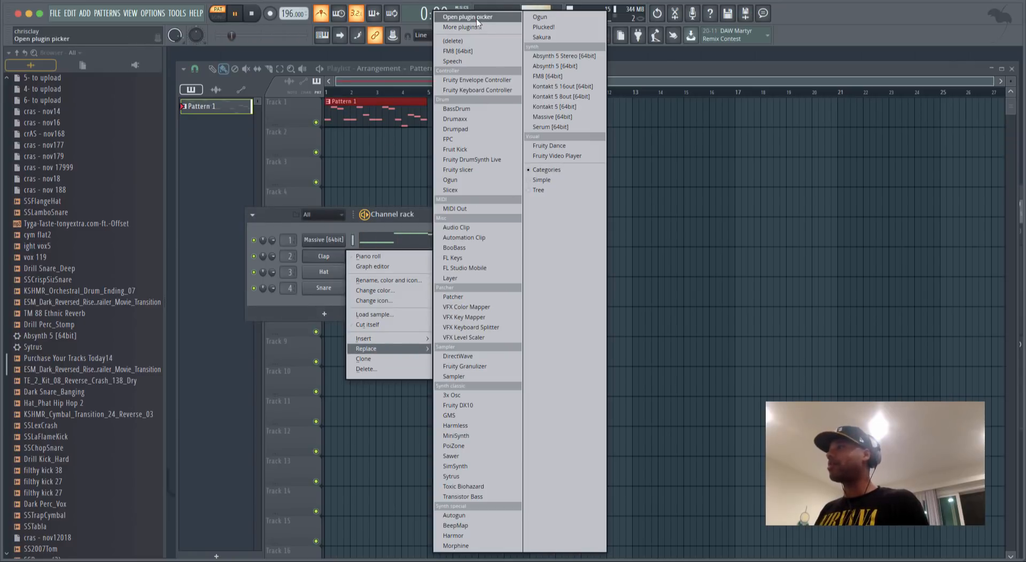
{"action": "left_click", "coordinate": [543, 118]}
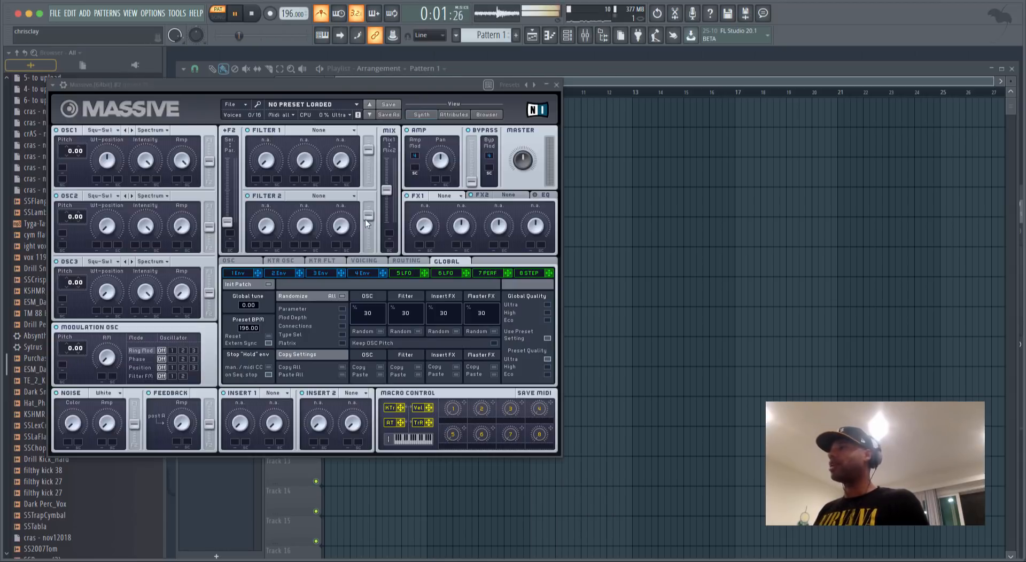
{"action": "left_click_drag", "start_coordinate": [387, 88], "coordinate": [736, 170]}
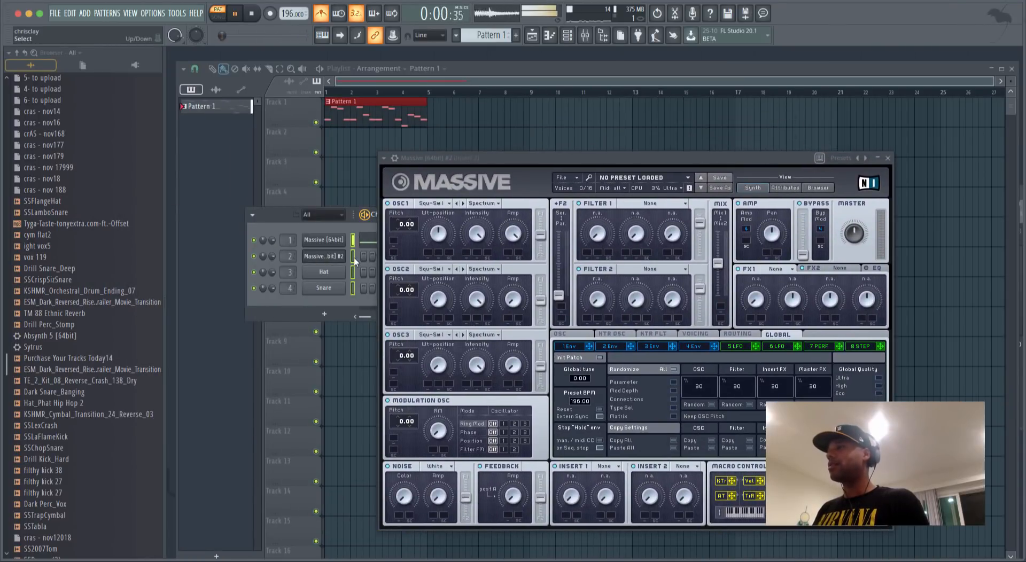
{"action": "key", "text": "space"}
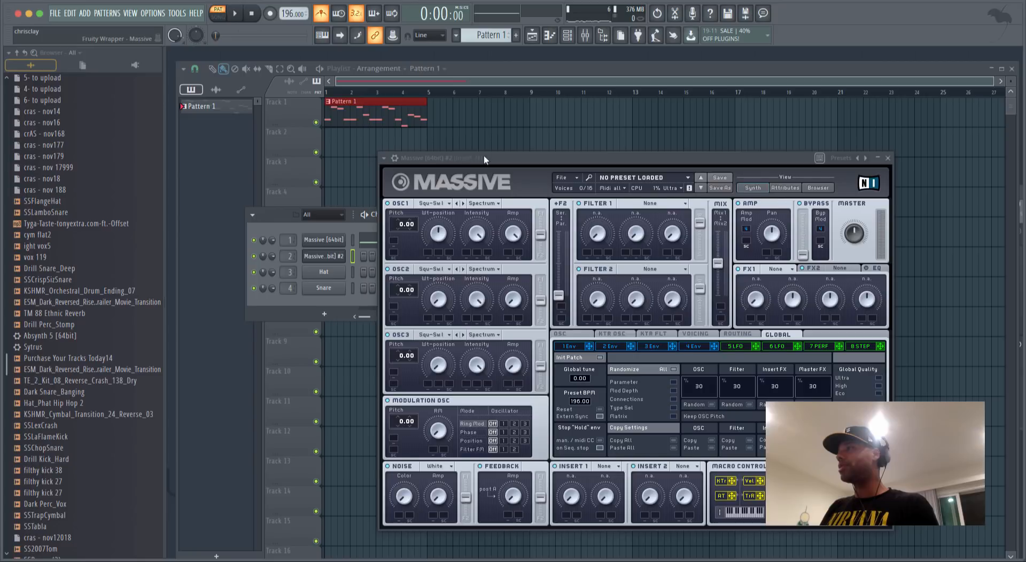
Paste the first Massive channel's melody into the second Massive channel and play the pattern briefly.
{"action": "left_click_drag", "start_coordinate": [483, 155], "coordinate": [421, 343]}
{"action": "key", "text": "super+v"}
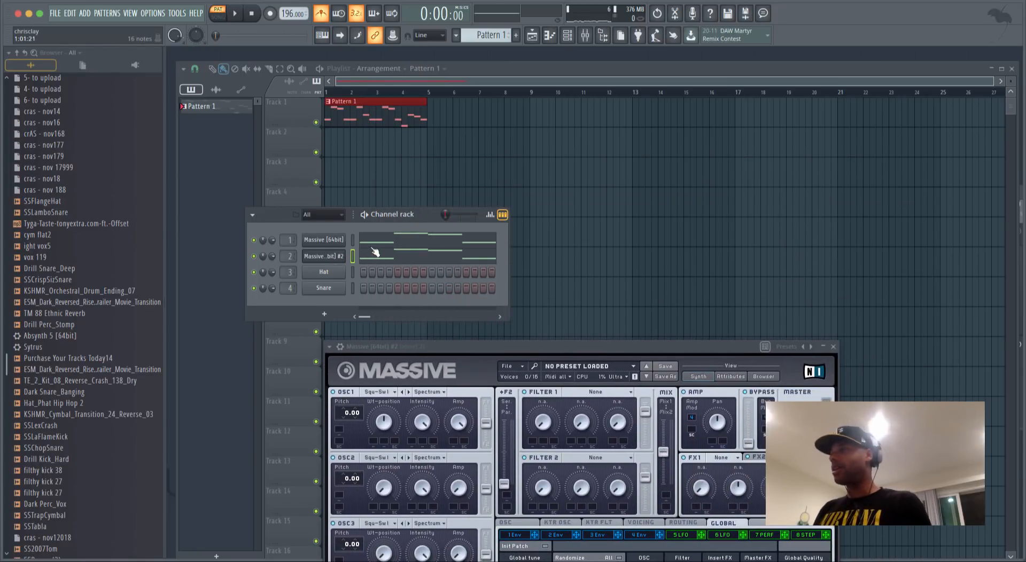
{"action": "key", "text": "space"}
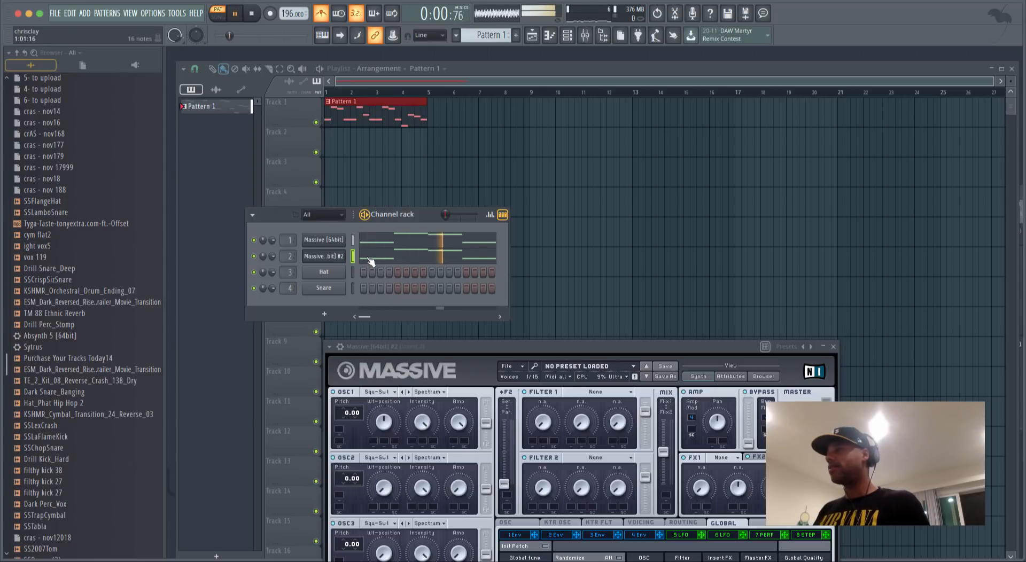
{"action": "key", "text": "space"}
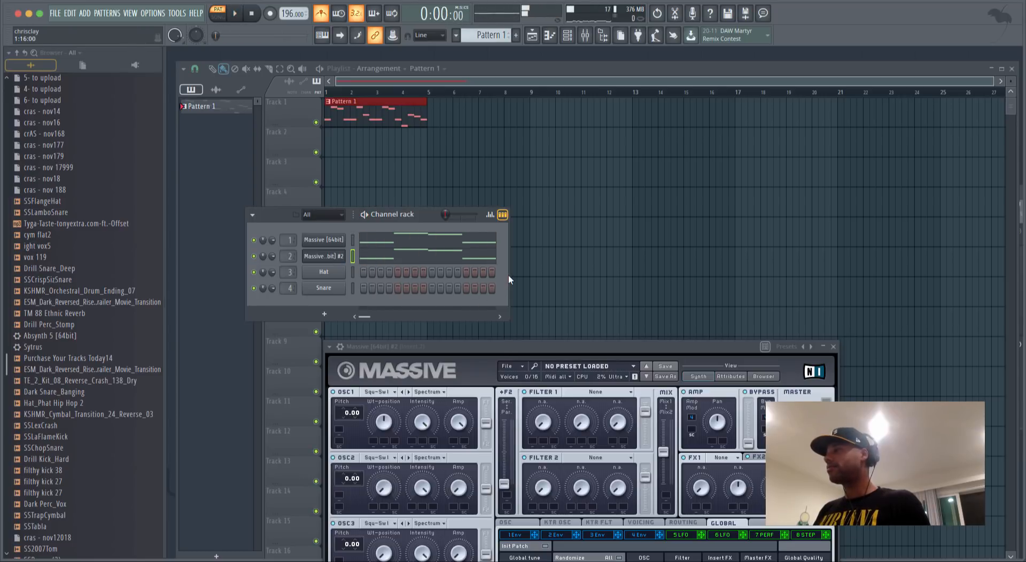
Widen the channel rack and filter the second Massive's preset browser to the Synth Pad type.
{"action": "left_click_drag", "start_coordinate": [508, 274], "coordinate": [868, 235]}
{"action": "left_click_drag", "start_coordinate": [710, 348], "coordinate": [782, 227]}
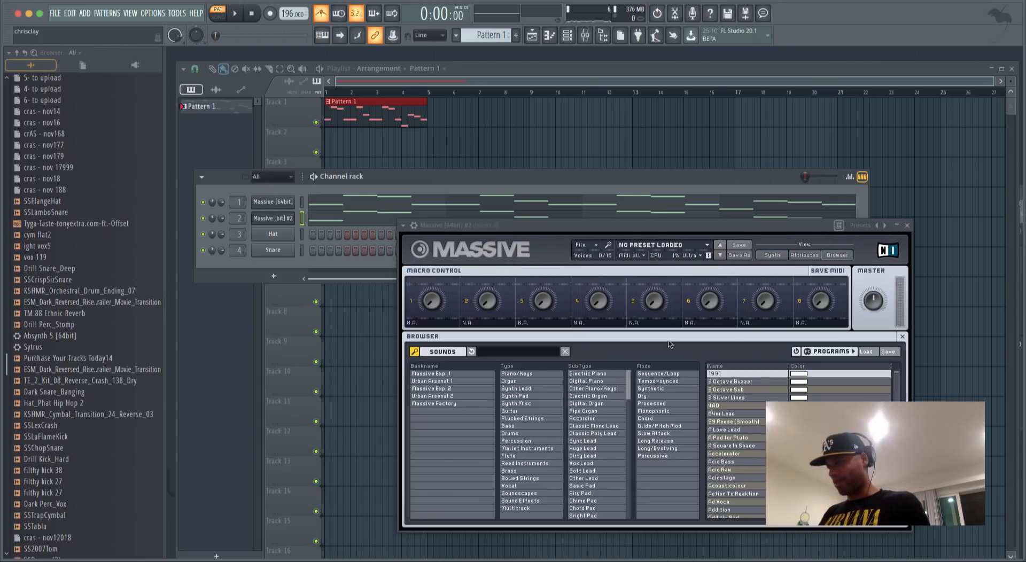
{"action": "left_click", "coordinate": [526, 403]}
{"action": "left_click", "coordinate": [533, 396]}
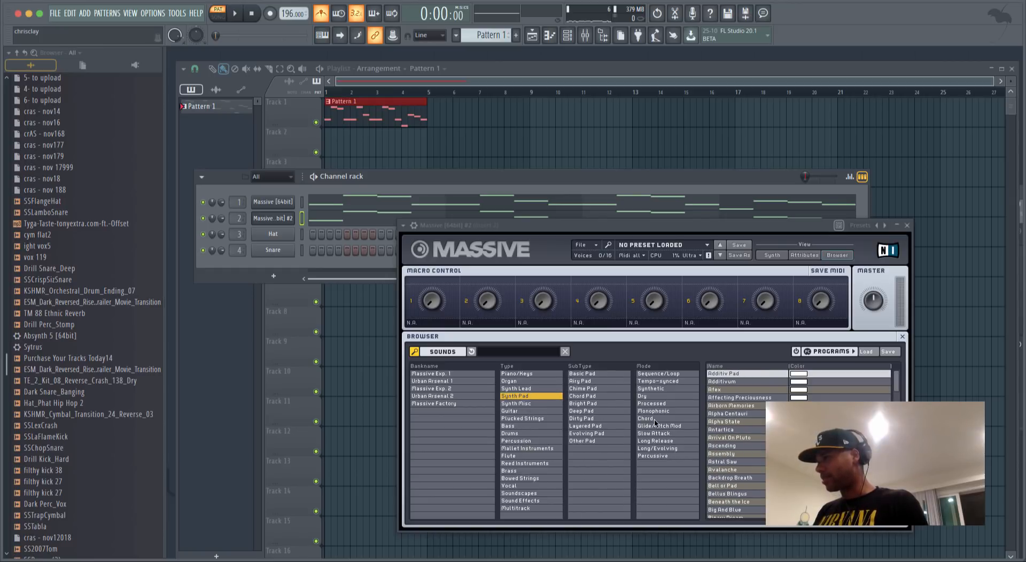
Audition the Synth Pad presets Arrival On Pluto, Astral Saw and Bell or Pad with the pattern playing.
{"action": "left_click", "coordinate": [735, 439]}
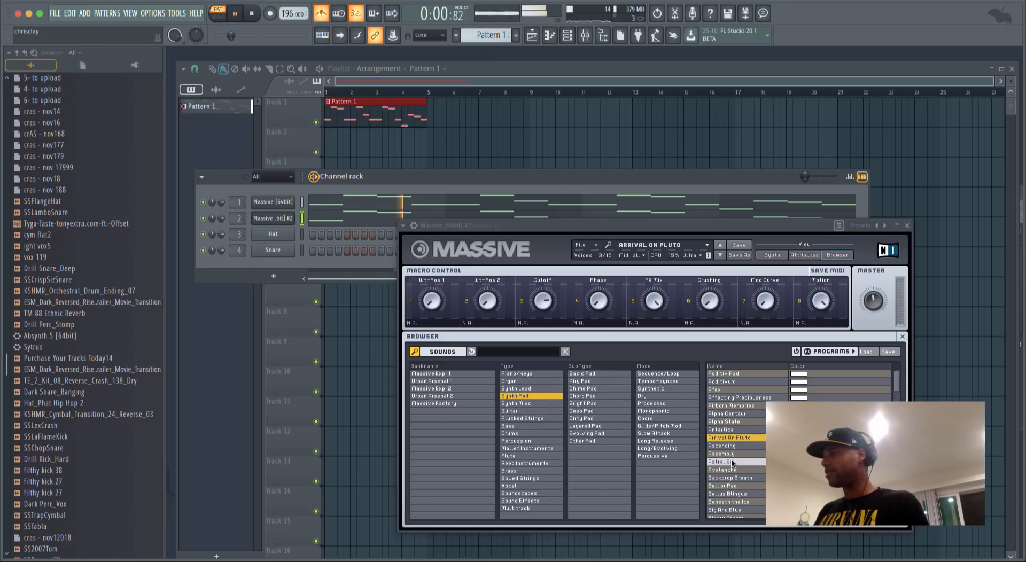
{"action": "left_click", "coordinate": [731, 461]}
{"action": "key", "text": "Down"}
{"action": "key", "text": "Down"}
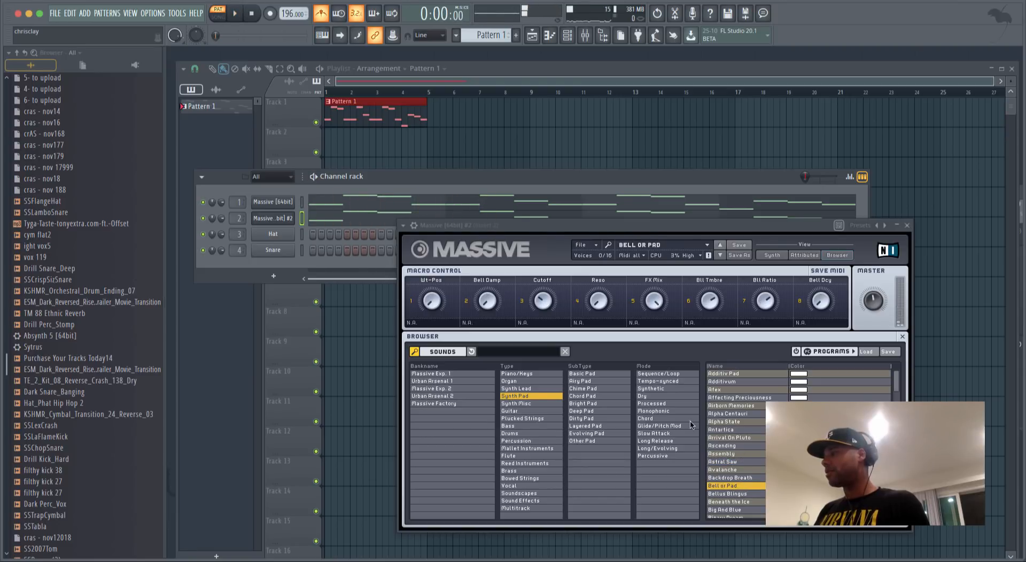
{"action": "key", "text": "space"}
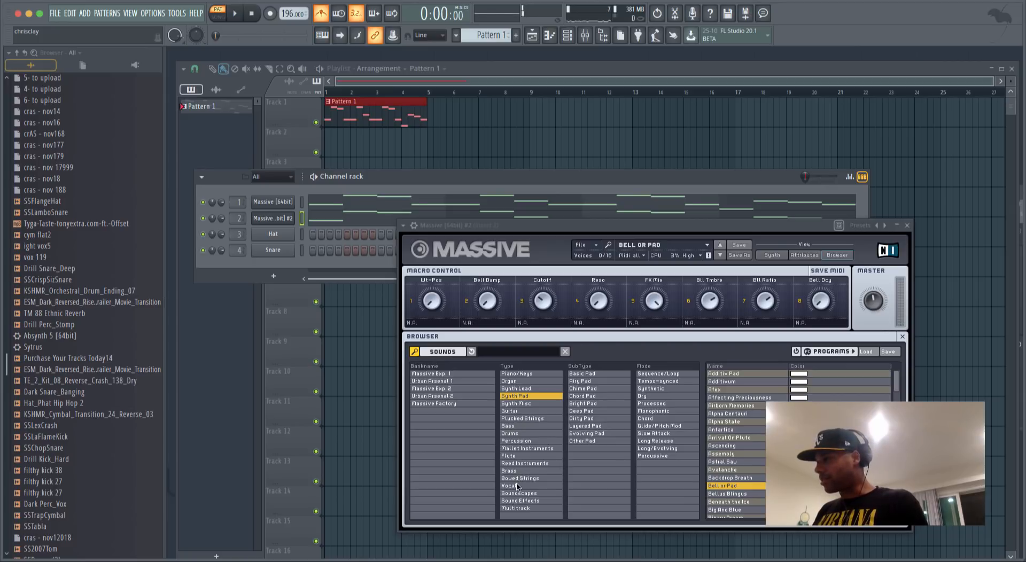
Try the Trinidad preset from the Percussion type on the second Massive while the pattern plays.
{"action": "left_click", "coordinate": [518, 441]}
{"action": "left_click", "coordinate": [718, 406]}
{"action": "key", "text": "space"}
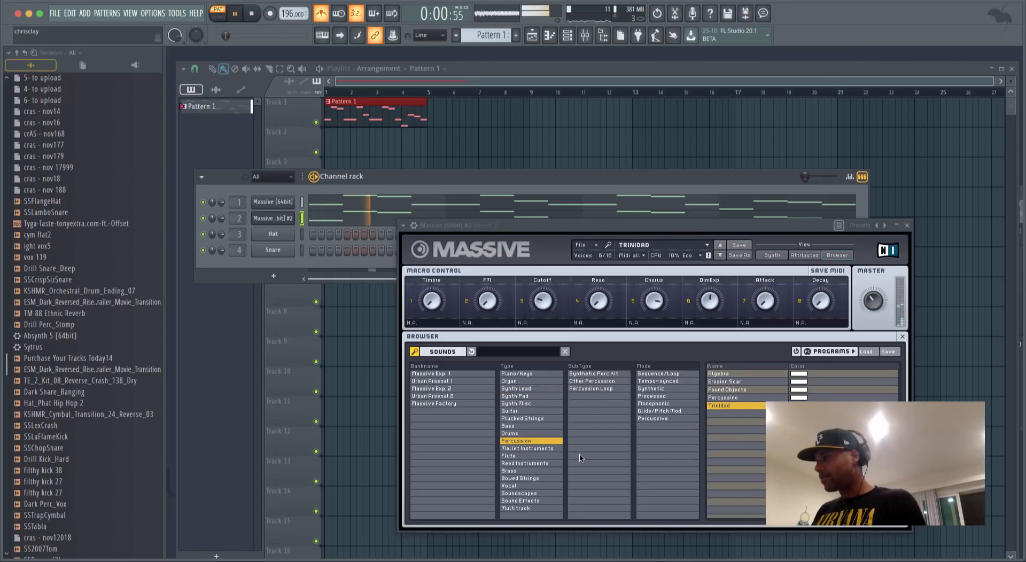
Filter the presets to Mallet Instruments and audition Bellclarinet, Fluffy Clouds and Piabell.
{"action": "left_click", "coordinate": [529, 448]}
{"action": "left_click", "coordinate": [726, 414]}
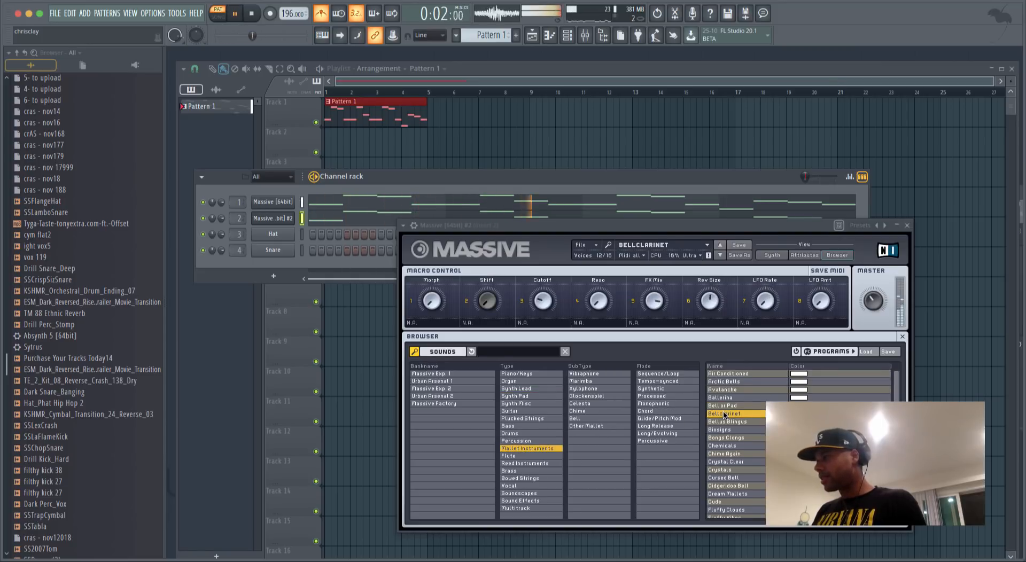
{"action": "scroll", "coordinate": [738, 440], "scroll_direction": "down", "scroll_amount": 3}
{"action": "left_click", "coordinate": [739, 441]}
{"action": "scroll", "coordinate": [739, 440], "scroll_direction": "down", "scroll_amount": 4}
{"action": "scroll", "coordinate": [739, 439], "scroll_direction": "down", "scroll_amount": 4}
{"action": "left_click", "coordinate": [739, 439]}
{"action": "scroll", "coordinate": [739, 440], "scroll_direction": "down", "scroll_amount": 1}
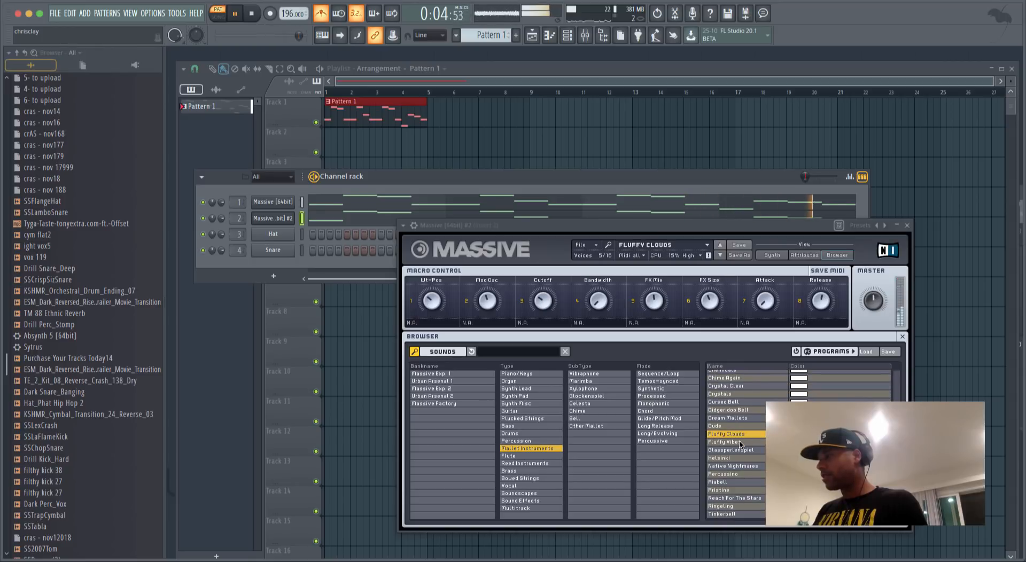
{"action": "left_click", "coordinate": [735, 459]}
{"action": "left_click", "coordinate": [732, 482]}
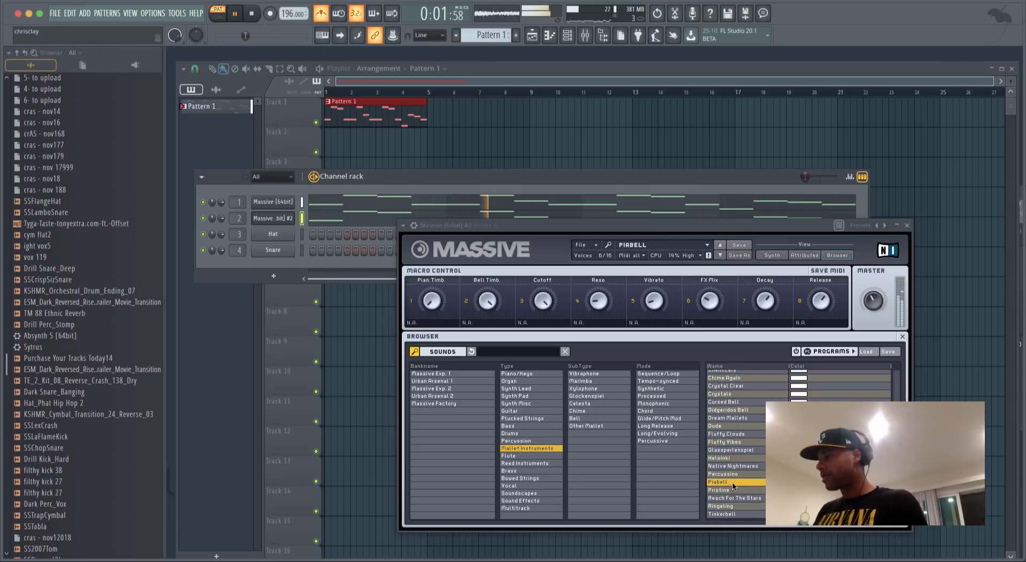
Audition more mallet presets, including Bellus Blingus, Ballerina, Bell or Pad and Crystal Clear.
{"action": "scroll", "coordinate": [735, 444], "scroll_direction": "up", "scroll_amount": 5}
{"action": "left_click", "coordinate": [739, 438]}
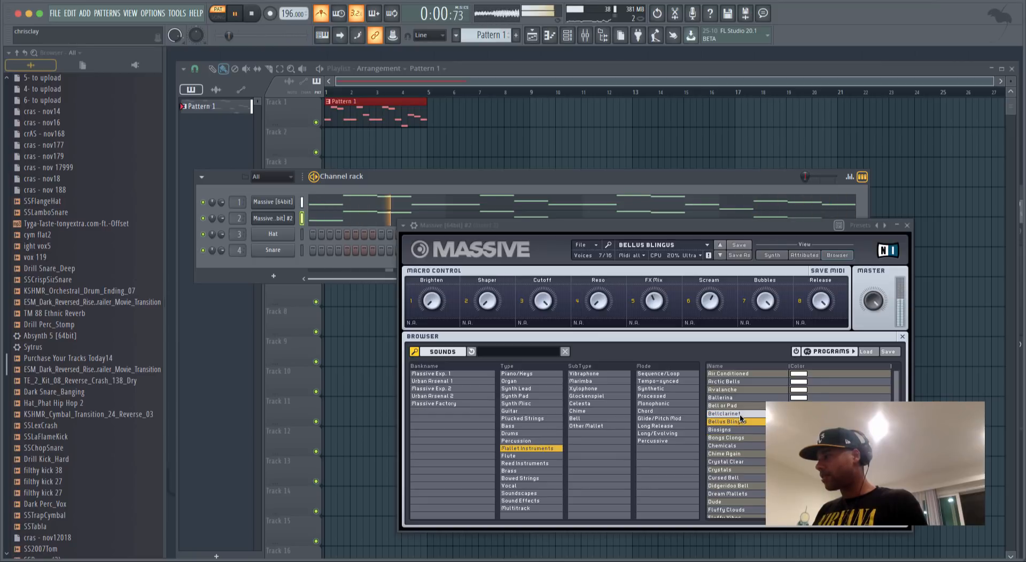
{"action": "left_click", "coordinate": [743, 382]}
{"action": "left_click", "coordinate": [736, 398]}
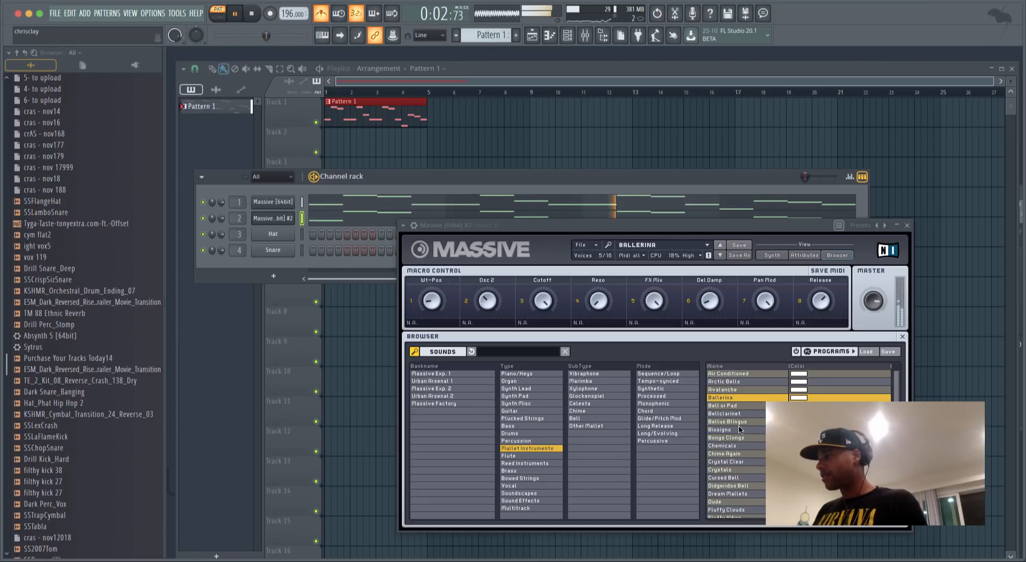
{"action": "left_click", "coordinate": [738, 428]}
{"action": "left_click", "coordinate": [737, 453]}
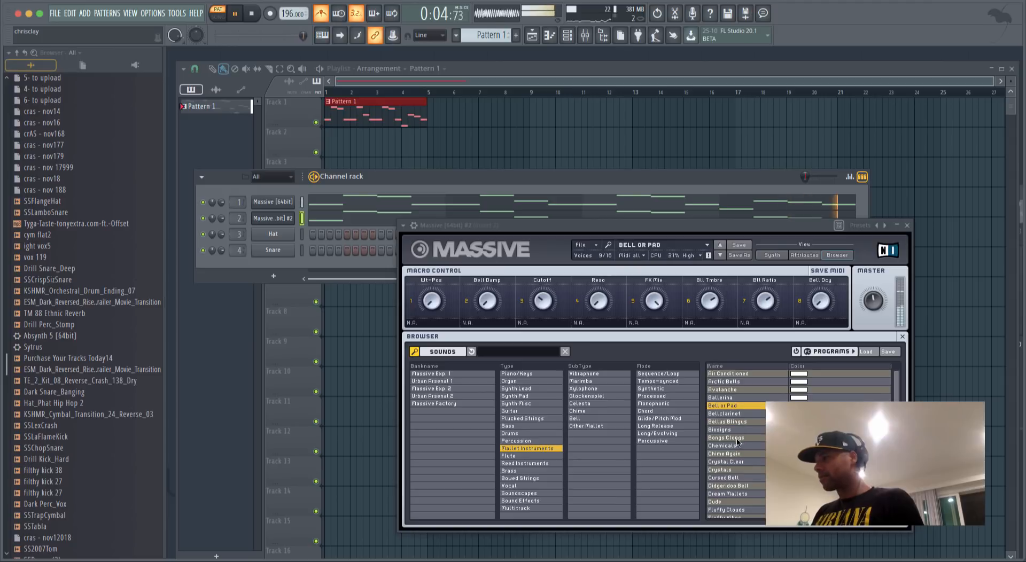
{"action": "left_click", "coordinate": [737, 462]}
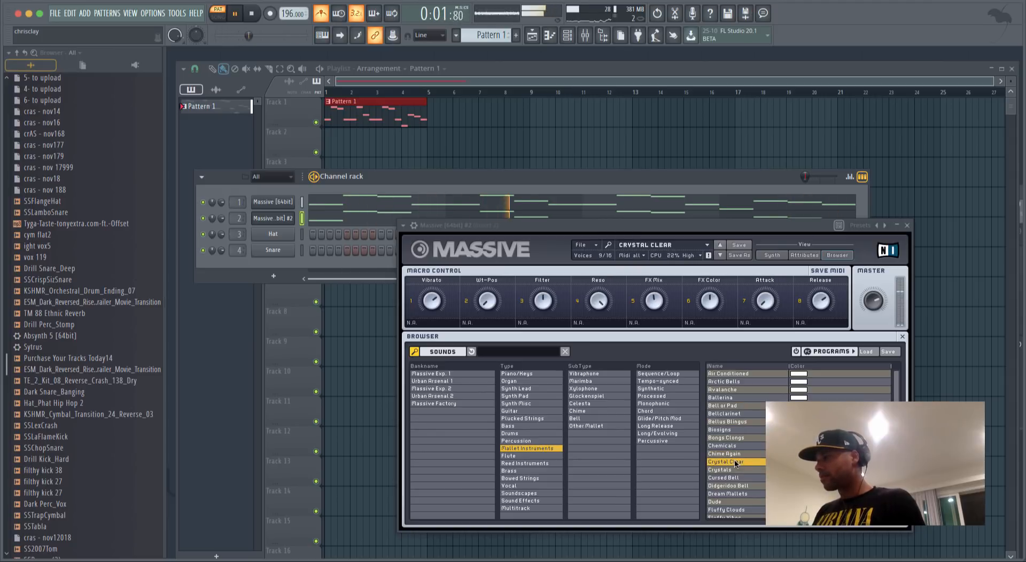
Narrow the mallet presets to Xylophone, load Pristine on the second Massive and stop playback.
{"action": "left_click", "coordinate": [582, 391]}
{"action": "left_click", "coordinate": [723, 382]}
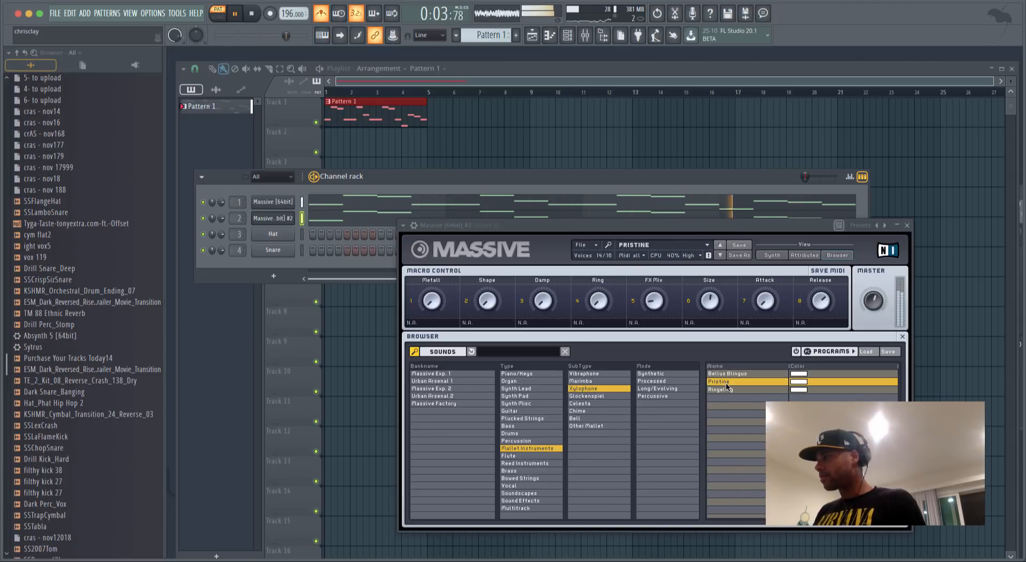
{"action": "key", "text": "space"}
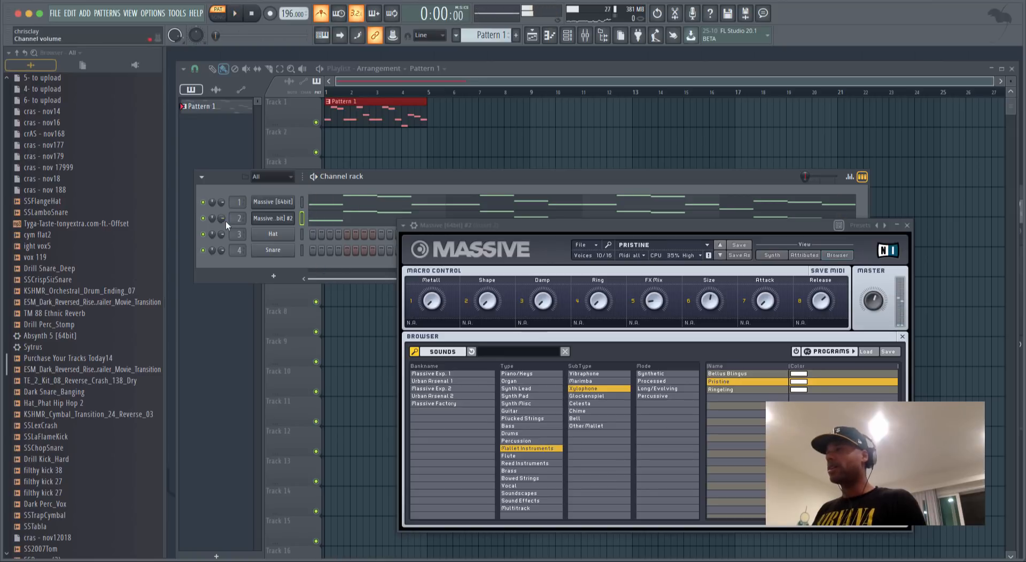
Transpose the second Massive channel's notes down one octave in its piano roll and play the pattern.
{"action": "left_click", "coordinate": [365, 204]}
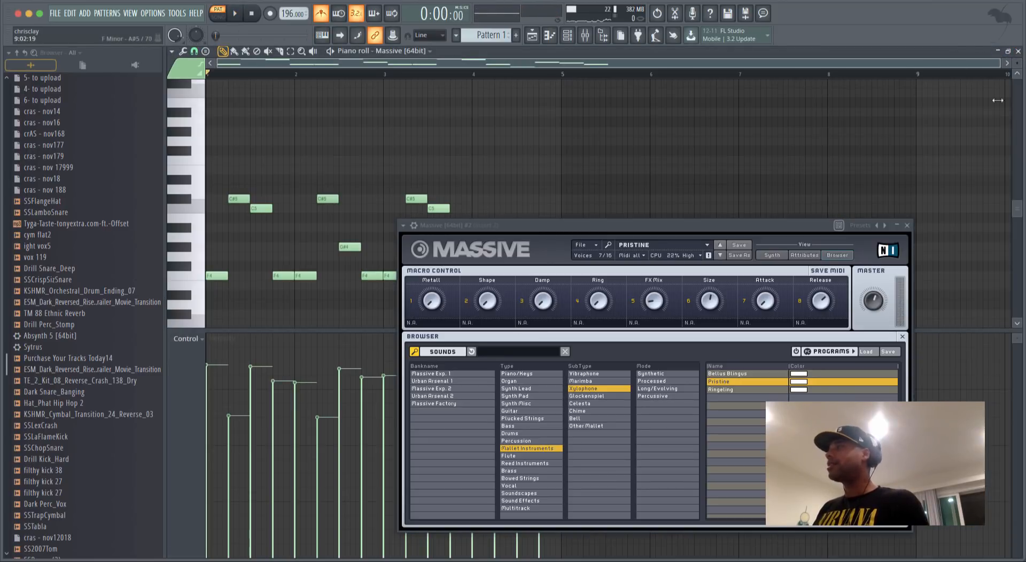
{"action": "left_click", "coordinate": [352, 220]}
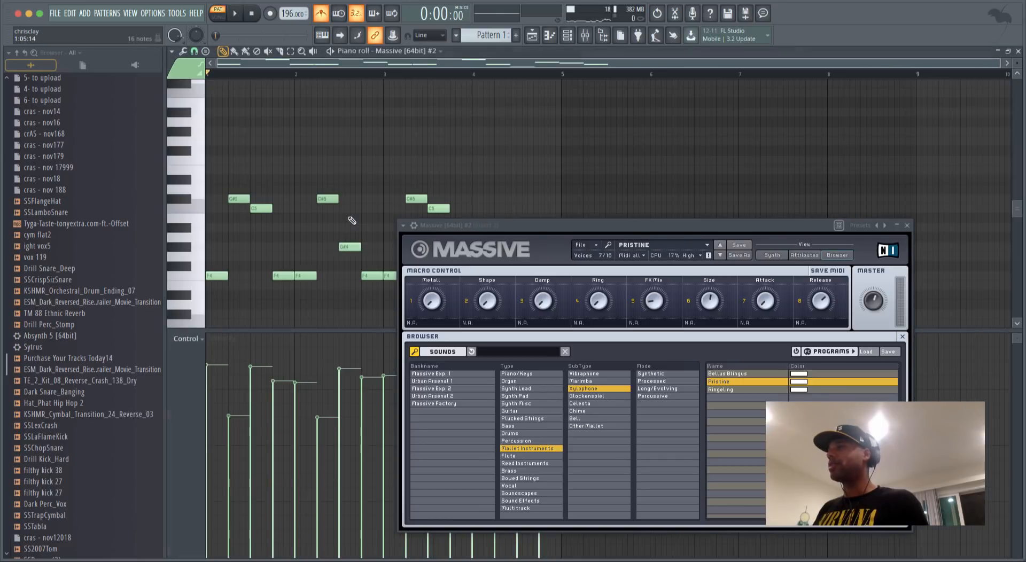
{"action": "key", "text": "ctrl+Down"}
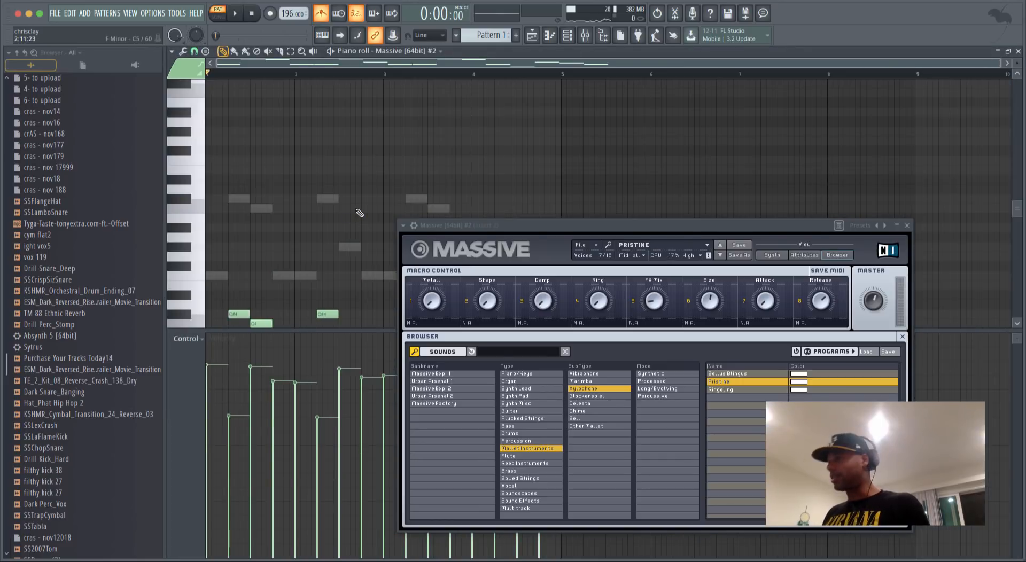
{"action": "key", "text": "space"}
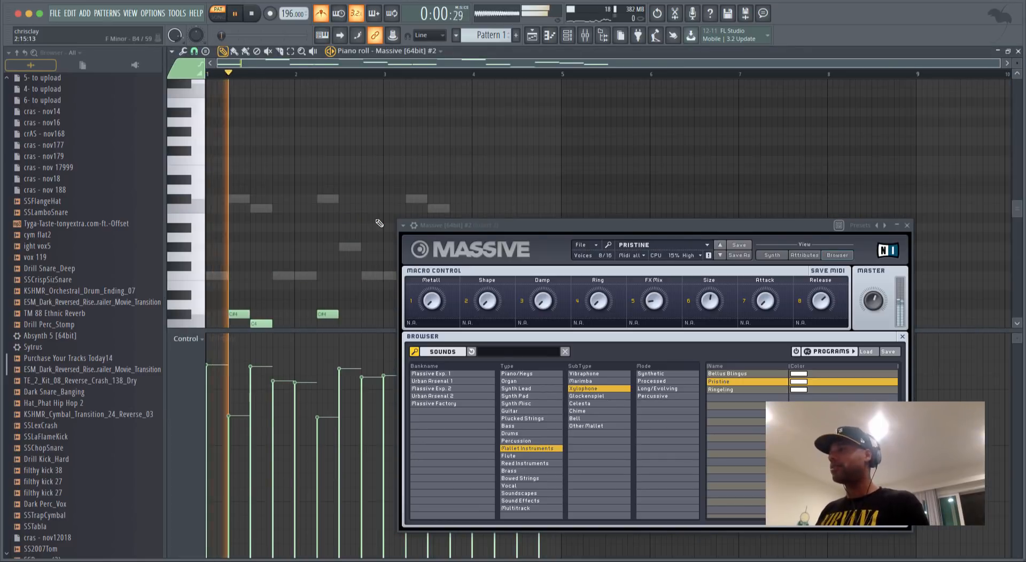
Close the second Massive and its piano roll, turn off the metronome and play the pattern back.
{"action": "left_click", "coordinate": [906, 225]}
{"action": "key", "text": "Escape"}
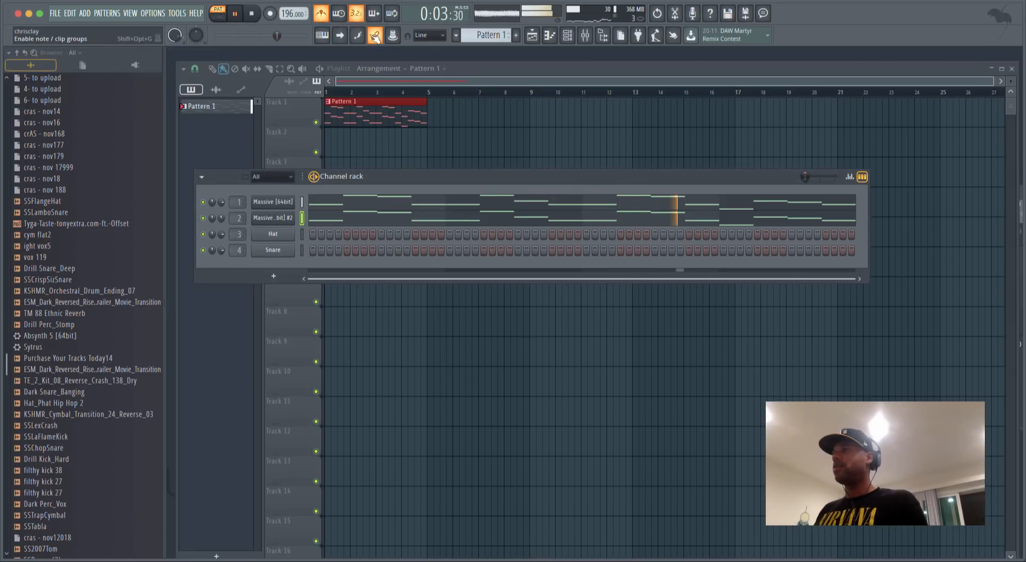
{"action": "key", "text": "space"}
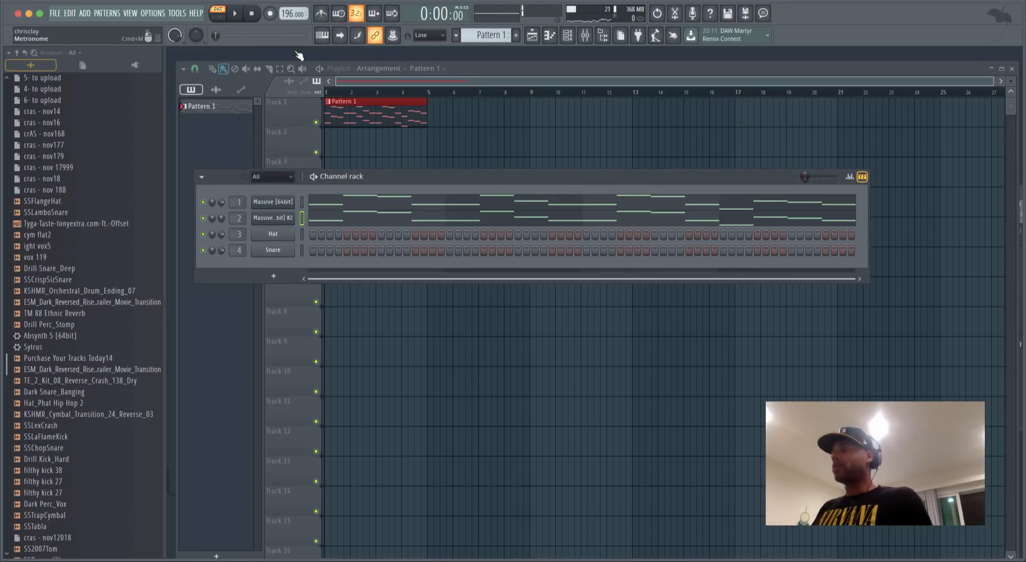
{"action": "key", "text": "space"}
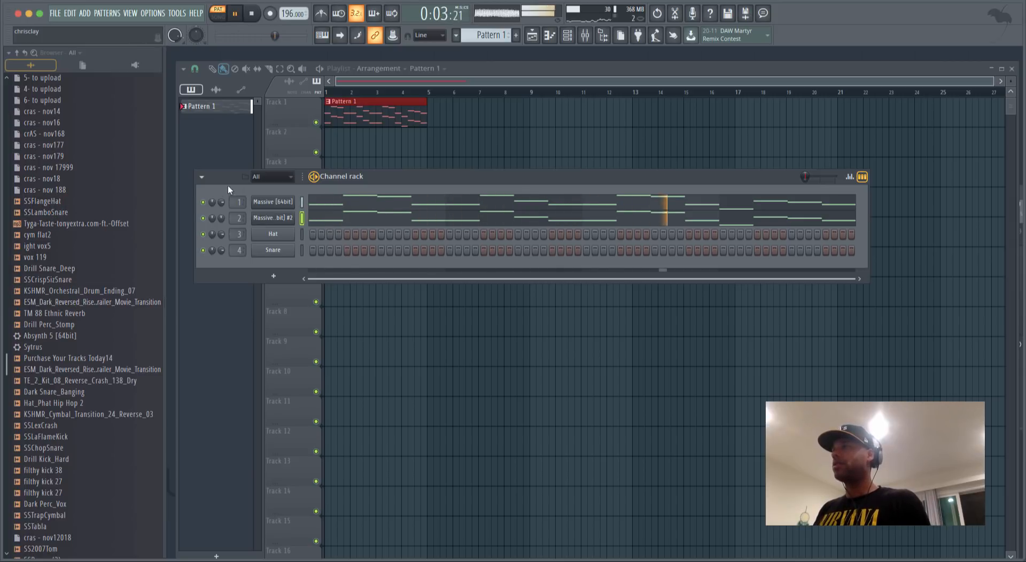
{"action": "key", "text": "space"}
Move the channel rack up and replace the Hat sample with Drill Snare_Deep and the Snare sample with SSCrispSizSnare.
{"action": "left_click_drag", "start_coordinate": [226, 181], "coordinate": [254, 99]}
{"action": "left_click_drag", "start_coordinate": [22, 270], "coordinate": [285, 158]}
{"action": "left_click", "coordinate": [56, 290]}
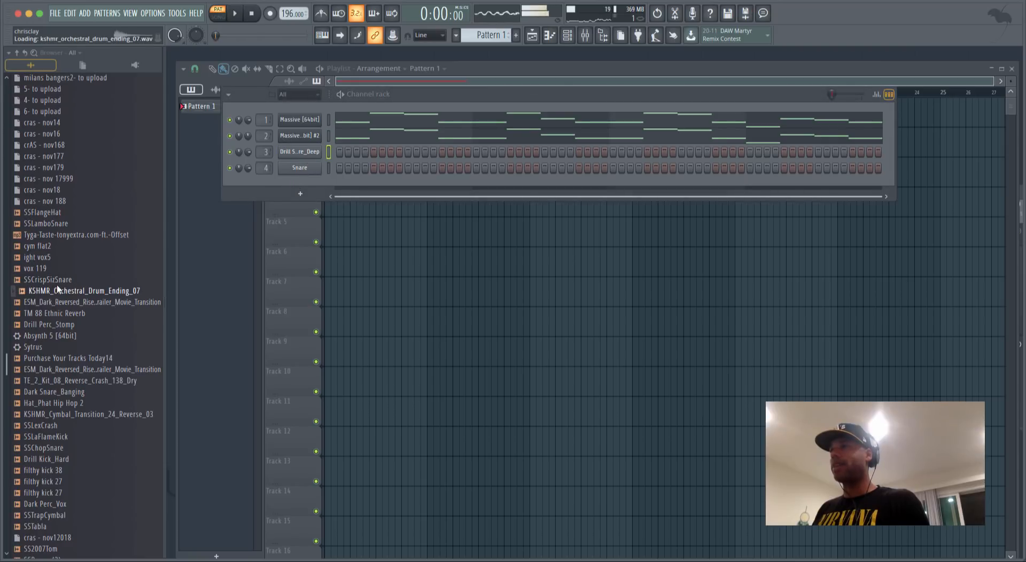
{"action": "left_click_drag", "start_coordinate": [56, 280], "coordinate": [296, 164]}
{"action": "key", "text": "space"}
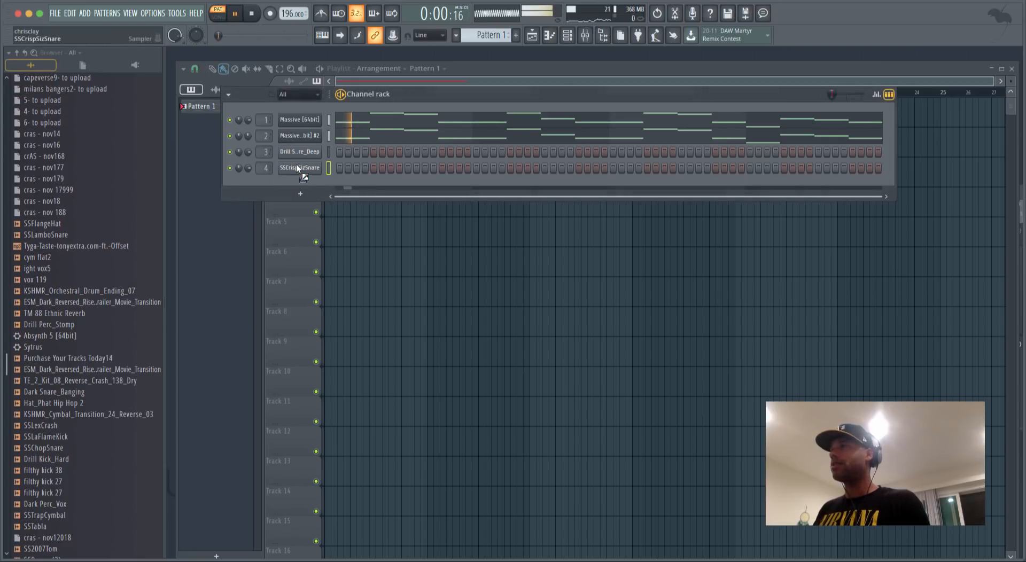
{"action": "key", "text": "space"}
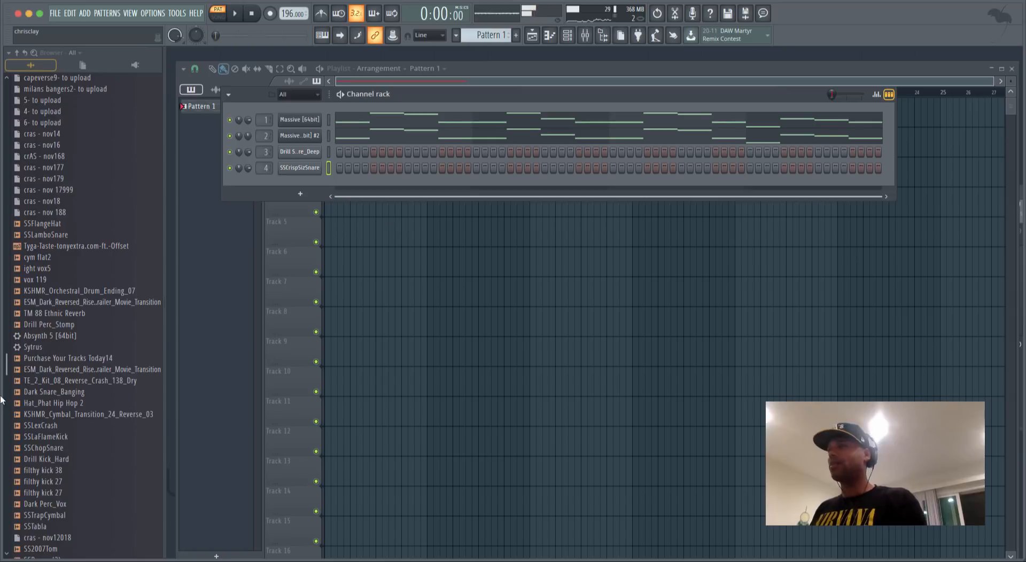
Audition Dark Snare_Banging, SSLexCrash, SSLaFlameKick and SSChopSnare from the recent files alongside the pattern.
{"action": "left_click", "coordinate": [45, 390]}
{"action": "key", "text": "space"}
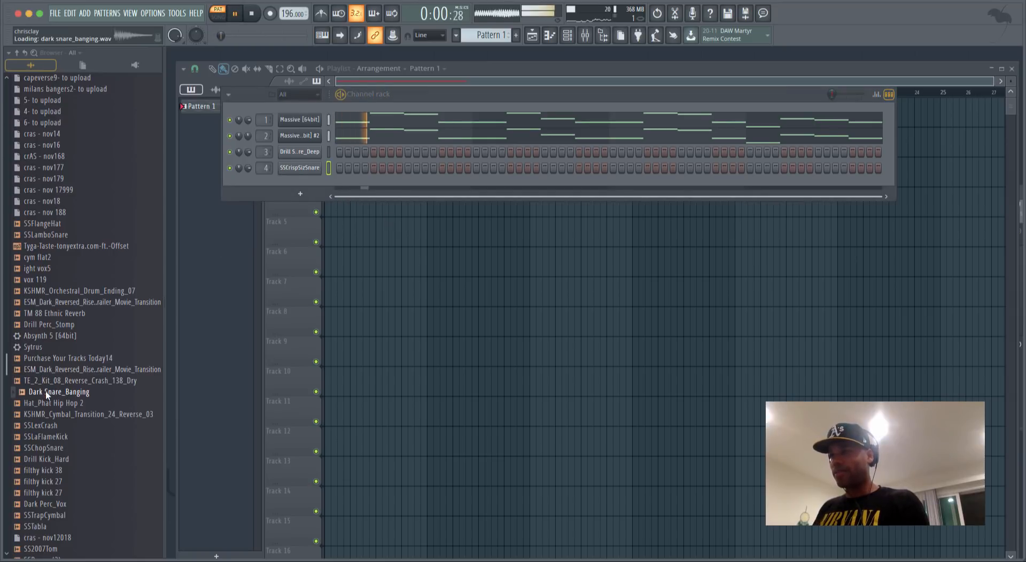
{"action": "left_click", "coordinate": [48, 426]}
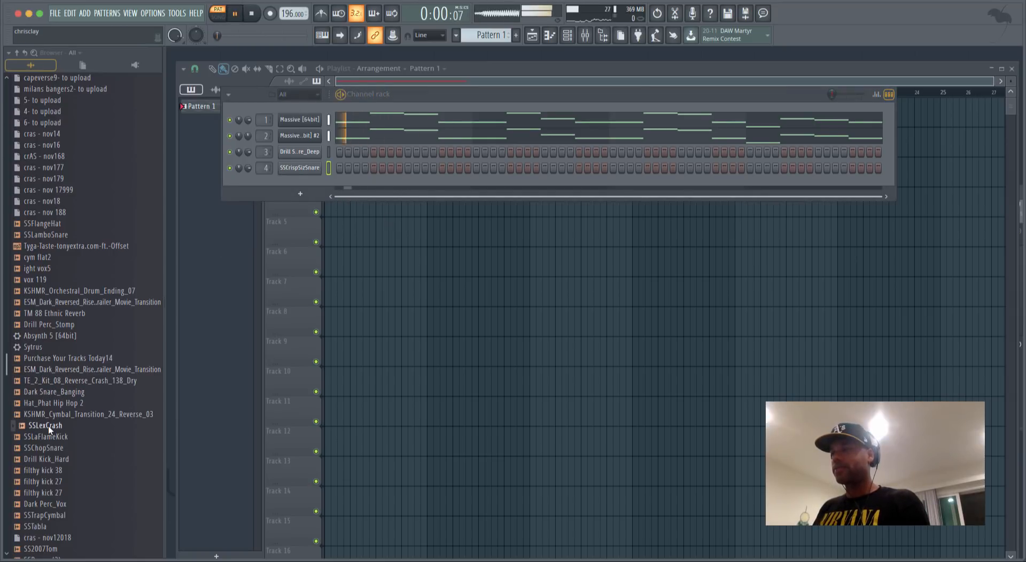
{"action": "left_click", "coordinate": [52, 437]}
{"action": "key", "text": "space"}
{"action": "left_click", "coordinate": [52, 447]}
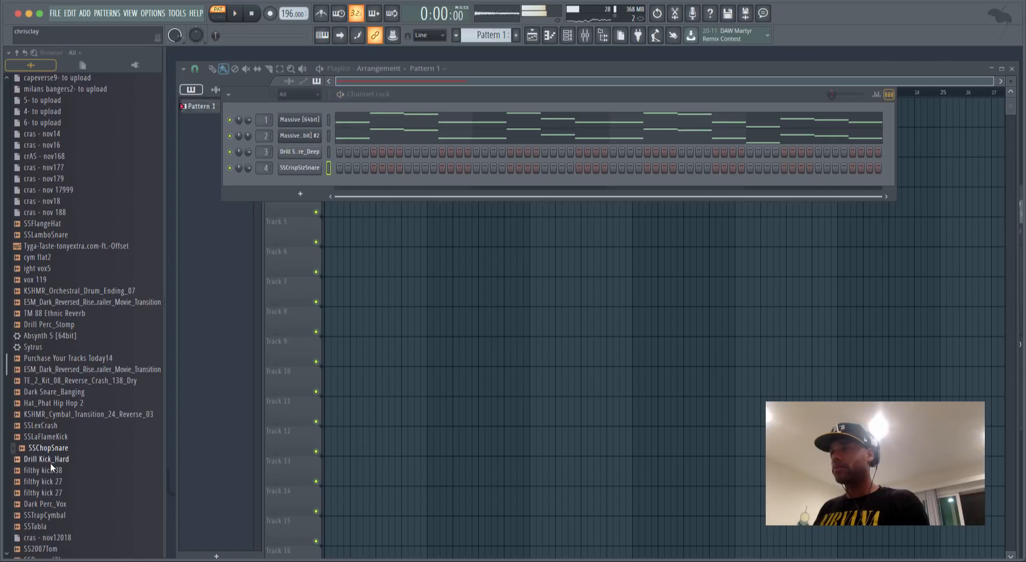
{"action": "key", "text": "space"}
{"action": "key", "text": "space"}
{"action": "key", "text": "space"}
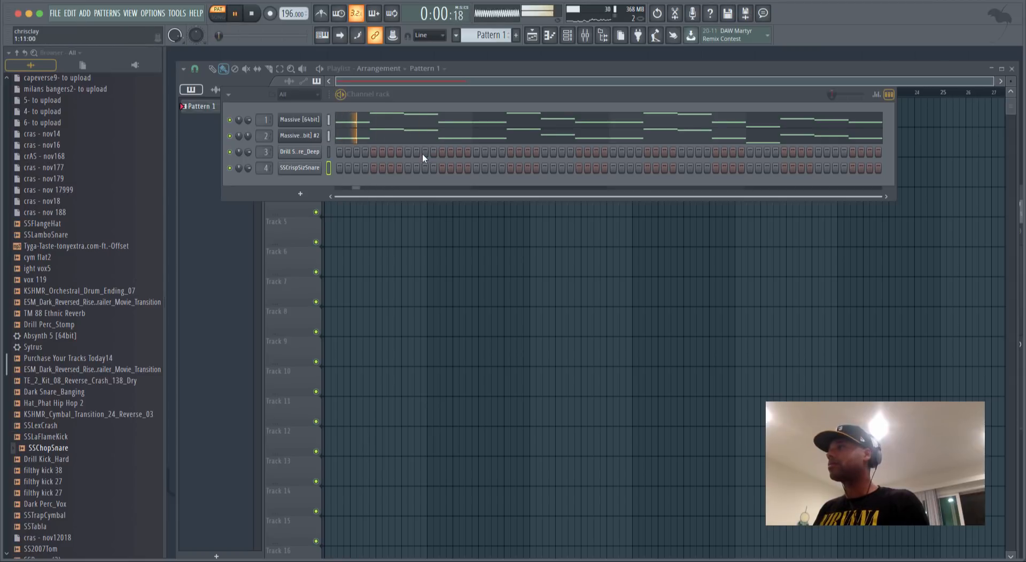
Program Drill Snare_Deep hits on steps 9, 19, 25, 41, 52 and 57 of the pattern.
{"action": "left_click", "coordinate": [409, 152]}
{"action": "left_click", "coordinate": [545, 151]}
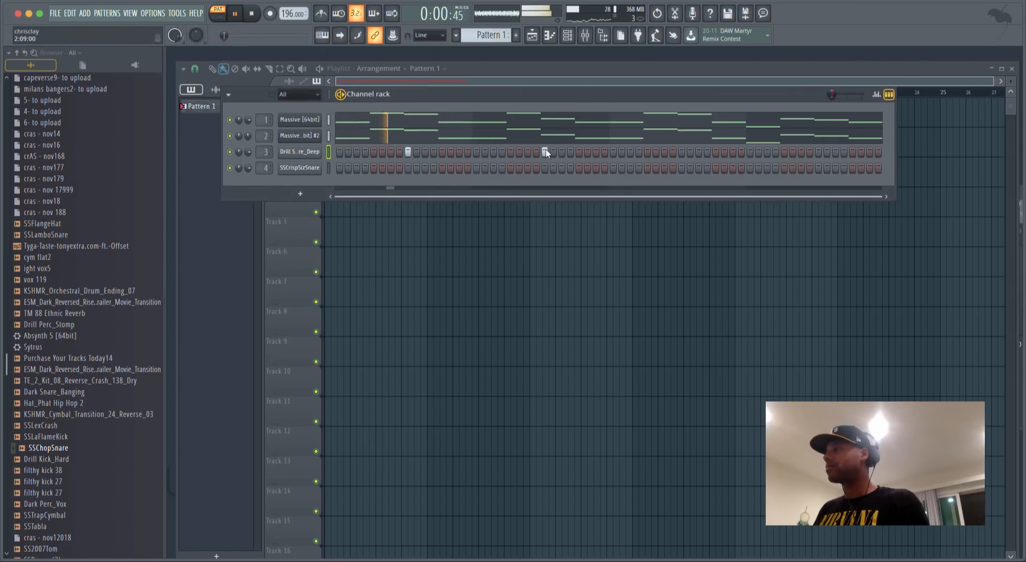
{"action": "left_click", "coordinate": [494, 151]}
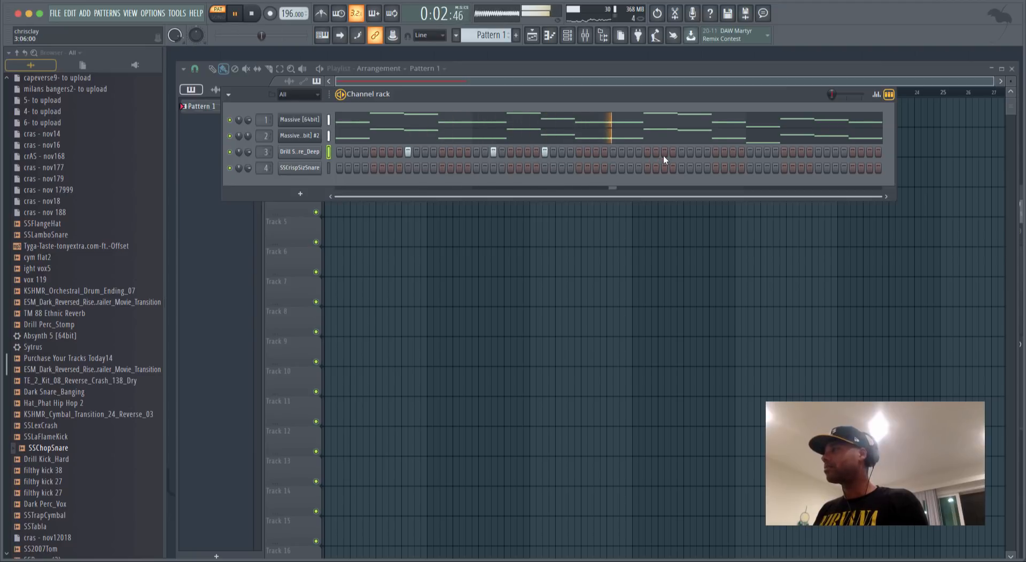
{"action": "left_click", "coordinate": [767, 153]}
{"action": "left_click", "coordinate": [776, 153]}
{"action": "left_click", "coordinate": [810, 153]}
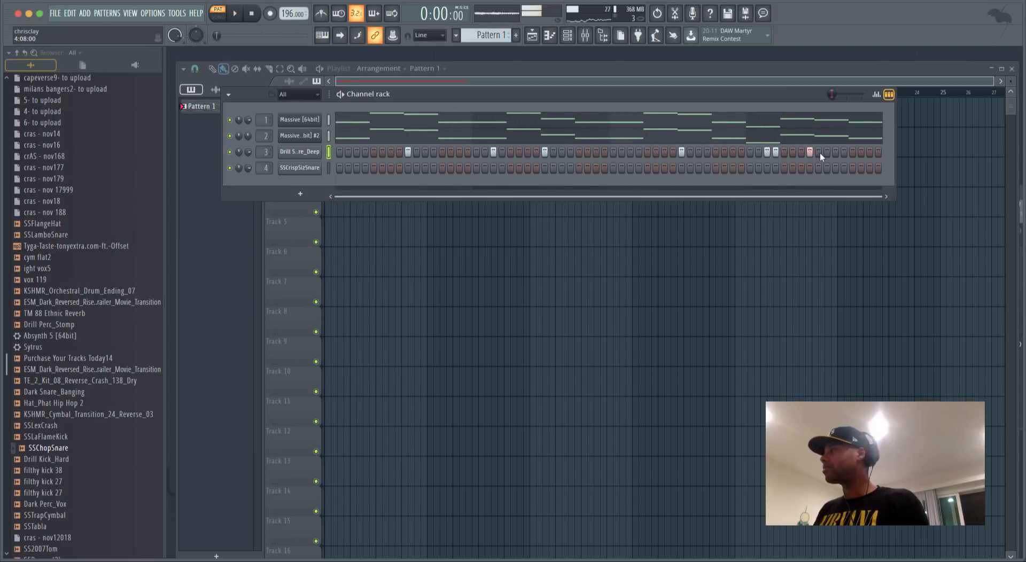
{"action": "left_click", "coordinate": [819, 152]}
{"action": "right_click", "coordinate": [811, 152]}
{"action": "right_click", "coordinate": [768, 153]}
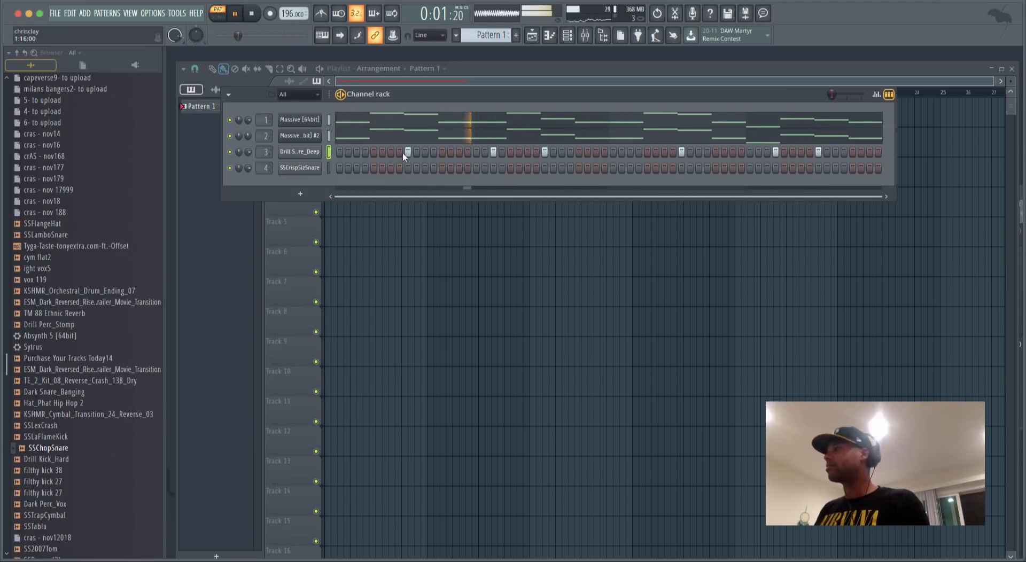
Place SSCrispSizSnare hits on steps 3 and 35, then stop playback.
{"action": "left_click", "coordinate": [357, 167]}
{"action": "key", "text": "space"}
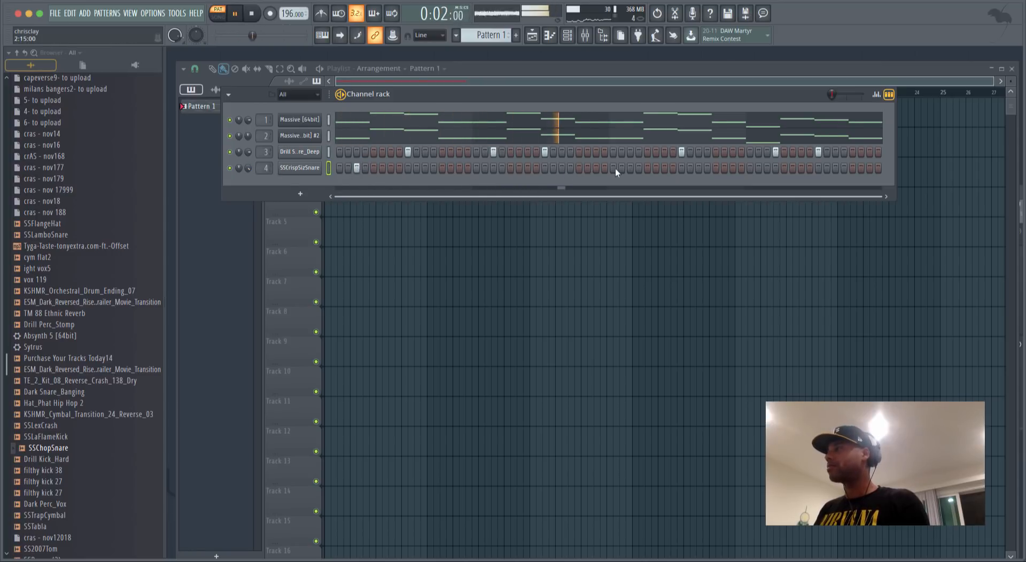
{"action": "left_click", "coordinate": [630, 168]}
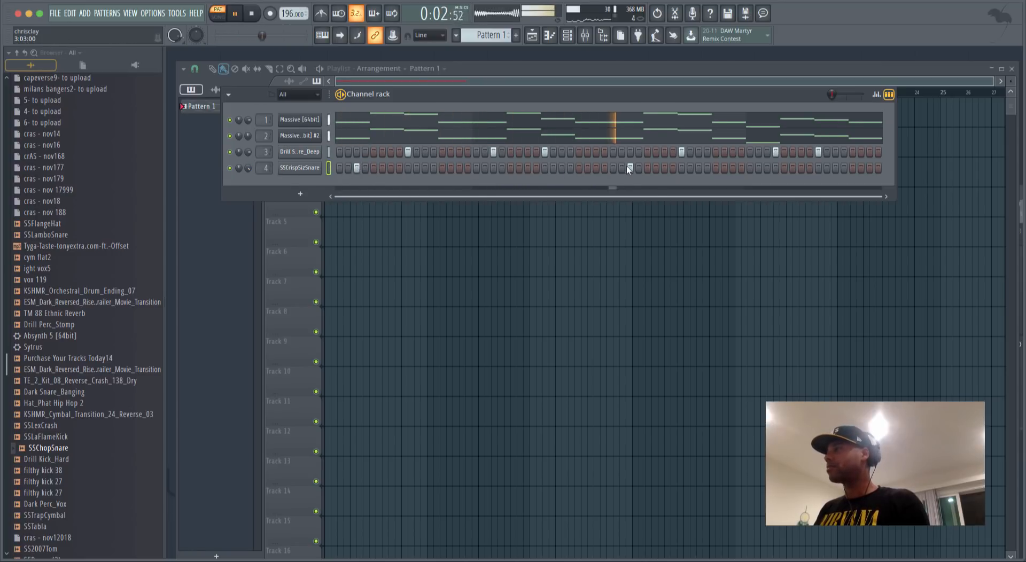
{"action": "left_click", "coordinate": [836, 168]}
{"action": "left_click", "coordinate": [836, 167]}
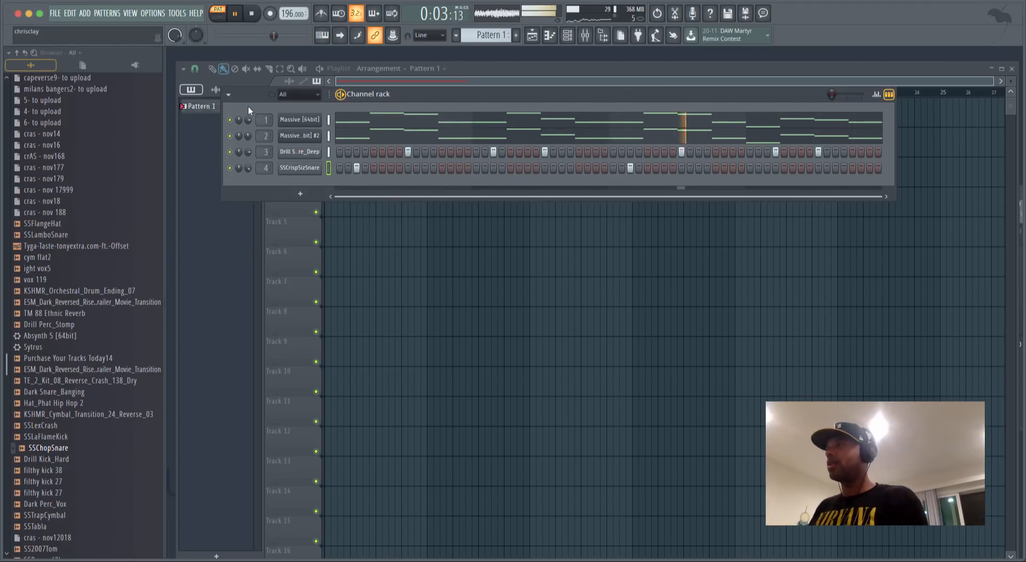
{"action": "key", "text": "space"}
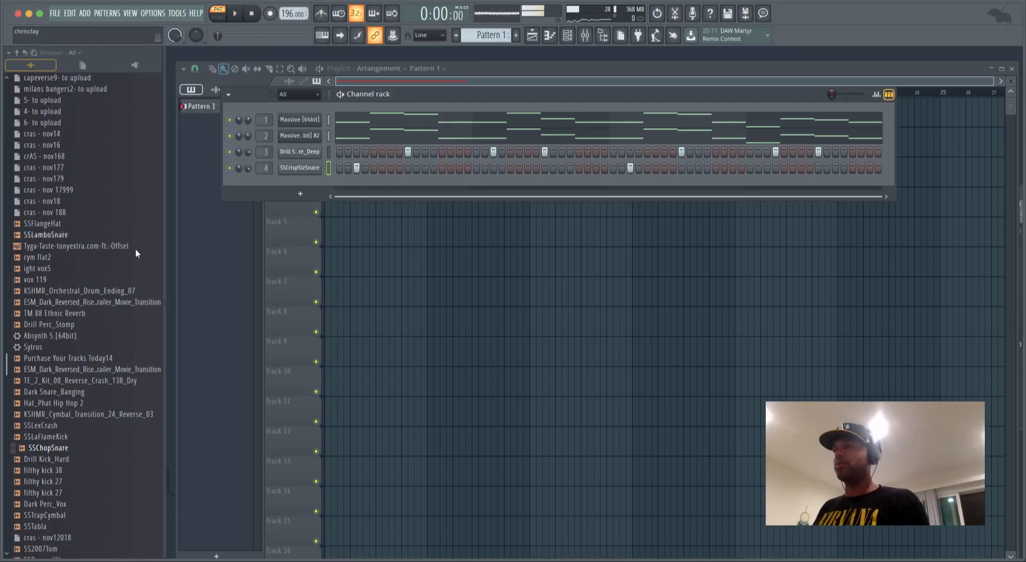
Audition more recent samples, including KSHMR_Orchestral_Drum_Ending_07, vox 119 and cym flat2, and return to the start of the list.
{"action": "left_click", "coordinate": [88, 290]}
{"action": "left_click", "coordinate": [77, 280]}
{"action": "left_click", "coordinate": [73, 266]}
{"action": "left_click", "coordinate": [73, 262]}
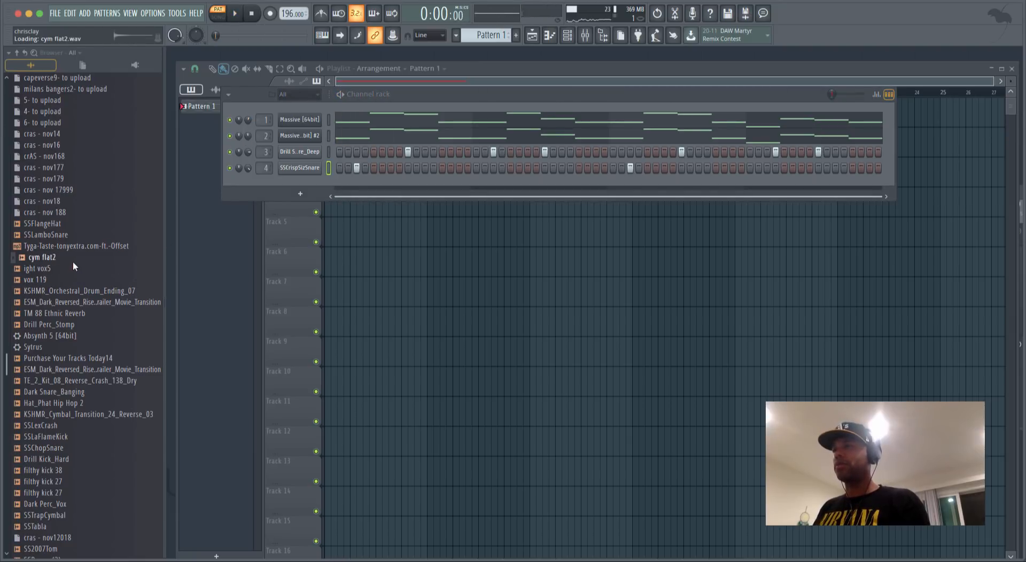
{"action": "scroll", "coordinate": [72, 174], "scroll_direction": "up", "scroll_amount": 10}
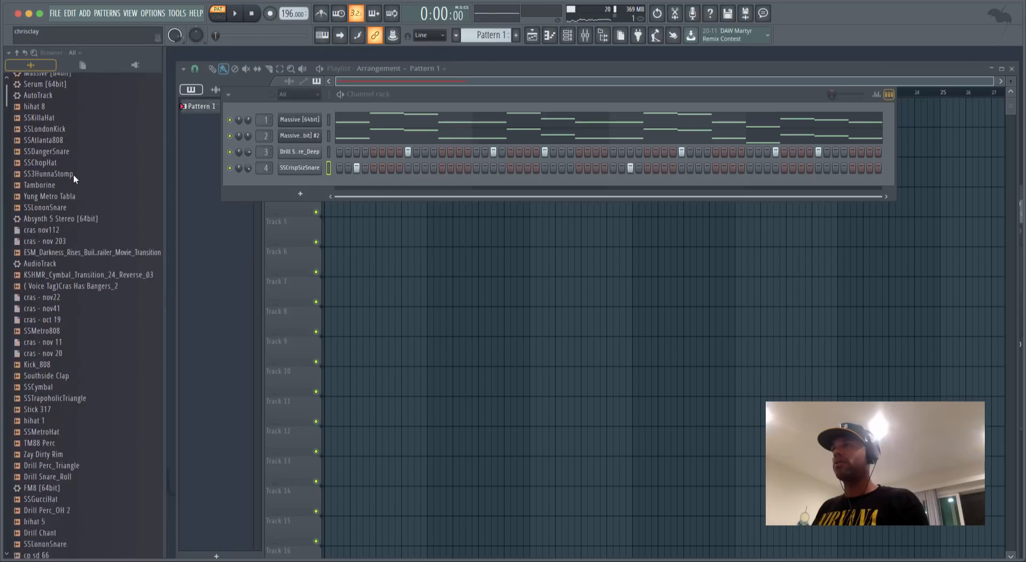
{"action": "left_click", "coordinate": [69, 128]}
{"action": "left_click", "coordinate": [68, 118]}
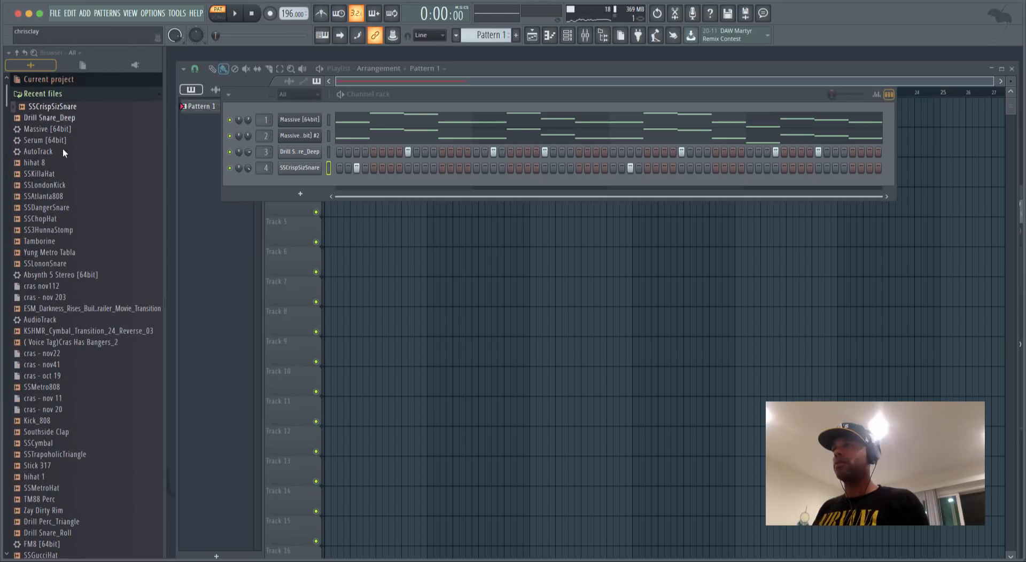
Add hihat 8 as a new channel, fill it every 4 steps and play the pattern.
{"action": "left_click", "coordinate": [59, 162]}
{"action": "left_click_drag", "start_coordinate": [59, 163], "coordinate": [299, 184]}
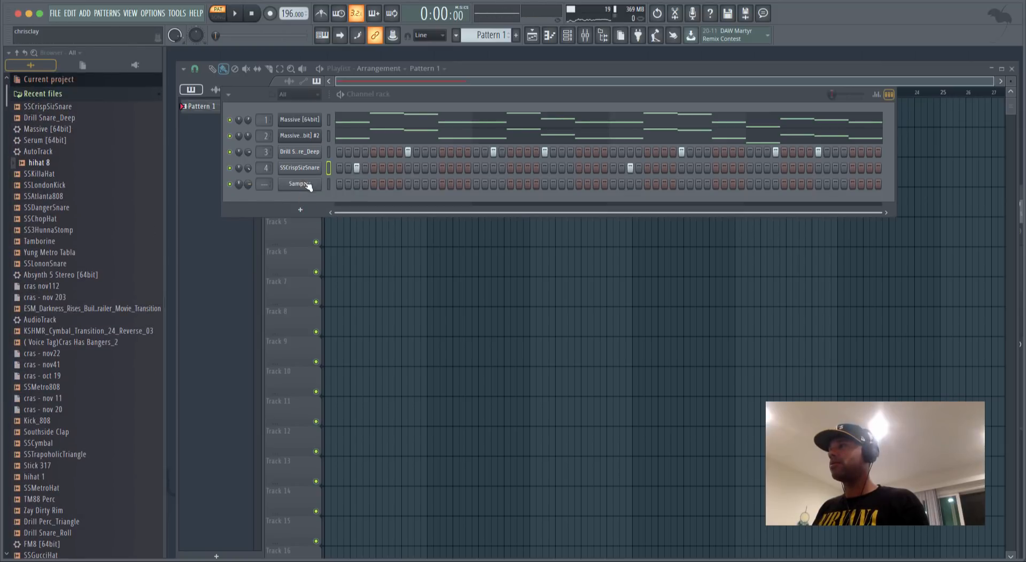
{"action": "key", "text": "space"}
{"action": "right_click", "coordinate": [304, 185]}
{"action": "left_click", "coordinate": [438, 228]}
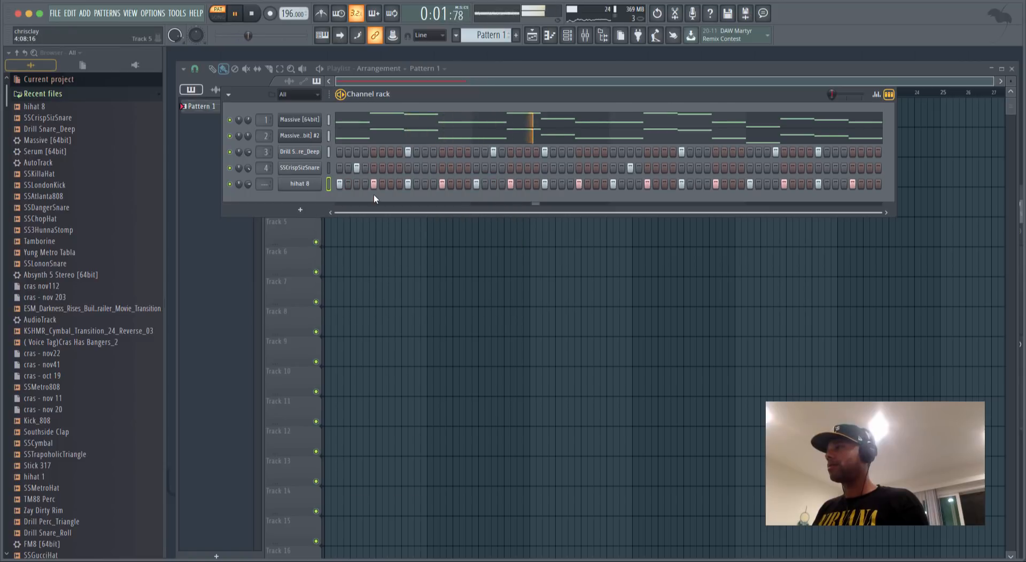
{"action": "right_click", "coordinate": [314, 185]}
{"action": "left_click", "coordinate": [297, 193]}
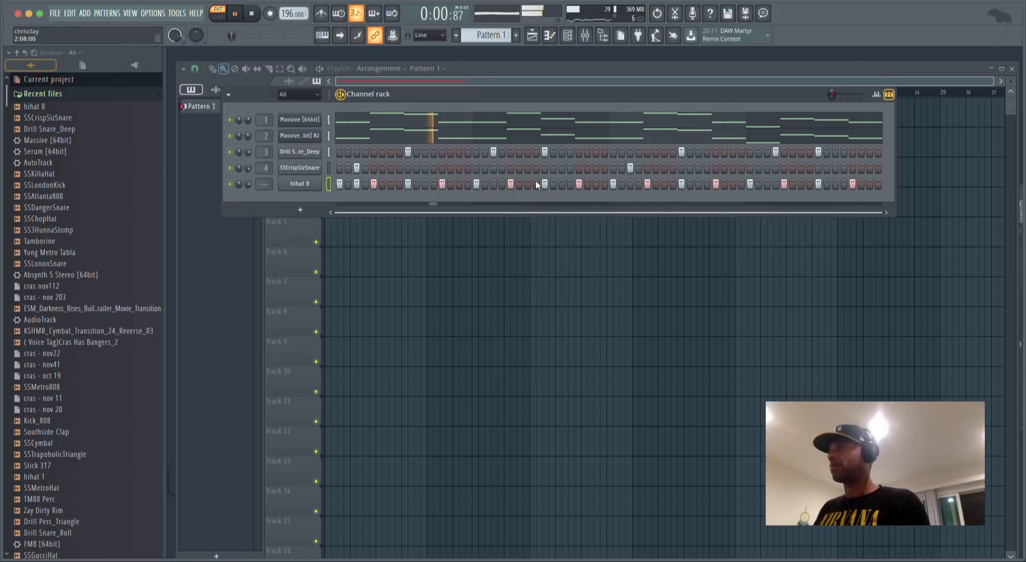
Try the pattern without the SSCrispSizSnare hit on step 35, restore it, and move the Drill Snare_Deep hit from step 52 to 51.
{"action": "left_click", "coordinate": [630, 168]}
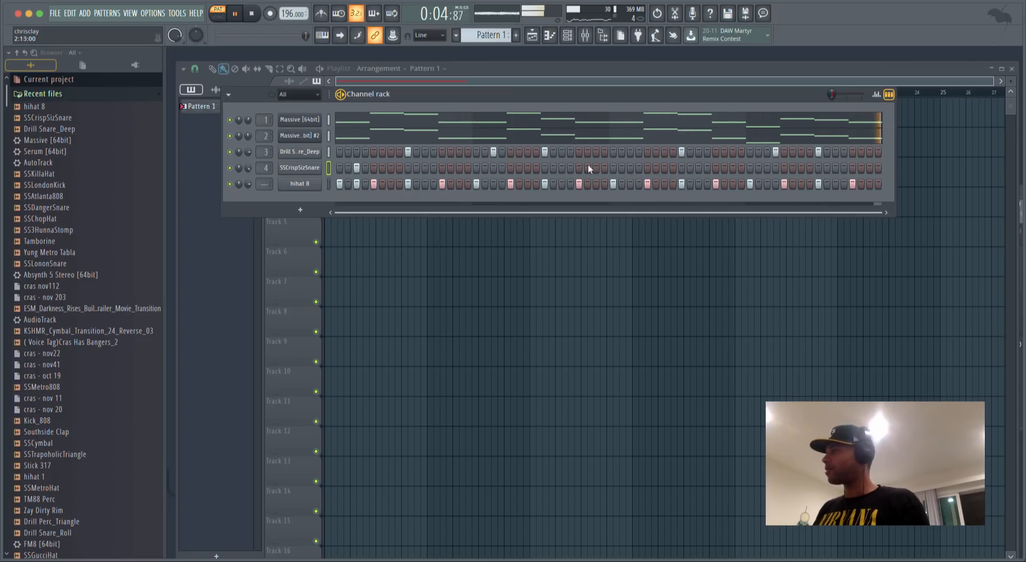
{"action": "key", "text": "space"}
{"action": "left_click", "coordinate": [767, 151]}
{"action": "key", "text": "space"}
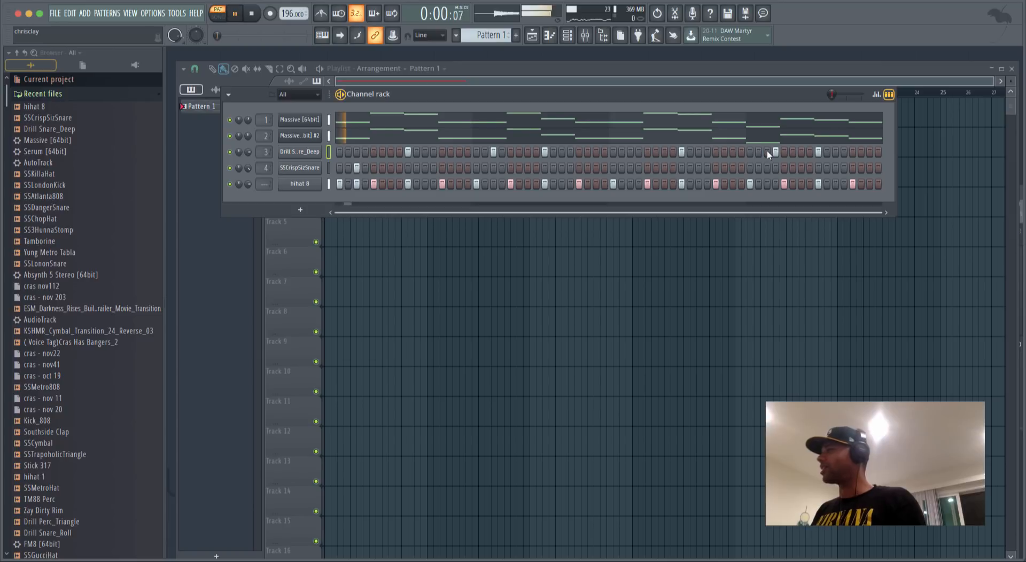
{"action": "right_click", "coordinate": [773, 153]}
{"action": "left_click", "coordinate": [631, 168]}
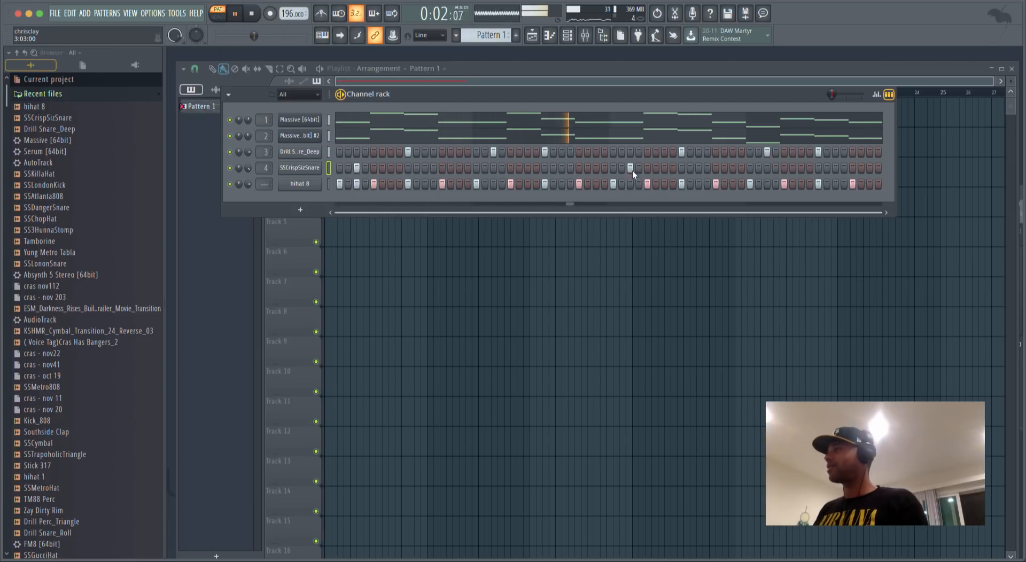
Add extra hihat 8 hits on steps 35, 51 and 63.
{"action": "left_click", "coordinate": [760, 184]}
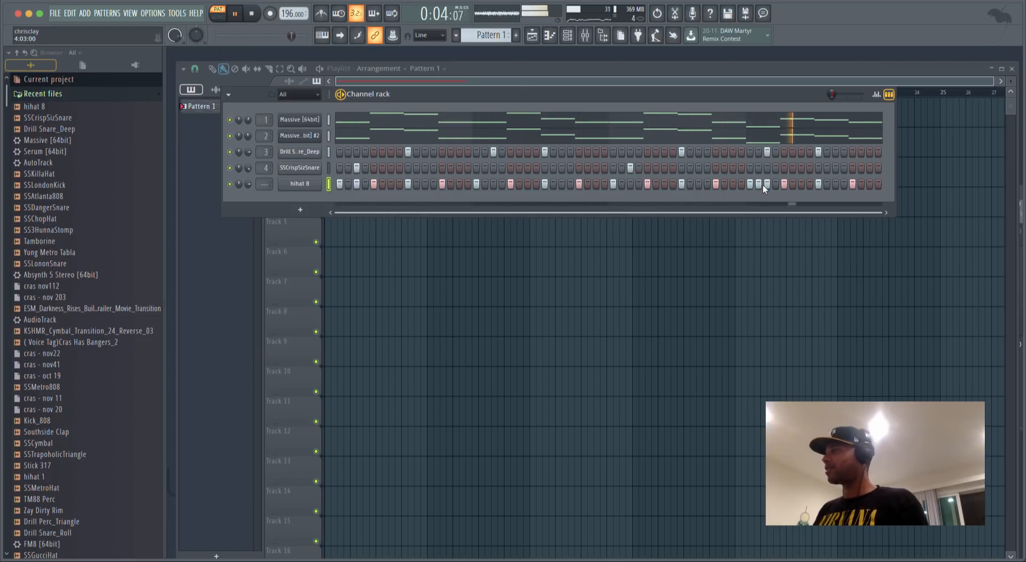
{"action": "right_click", "coordinate": [762, 185]}
{"action": "left_click", "coordinate": [768, 184]}
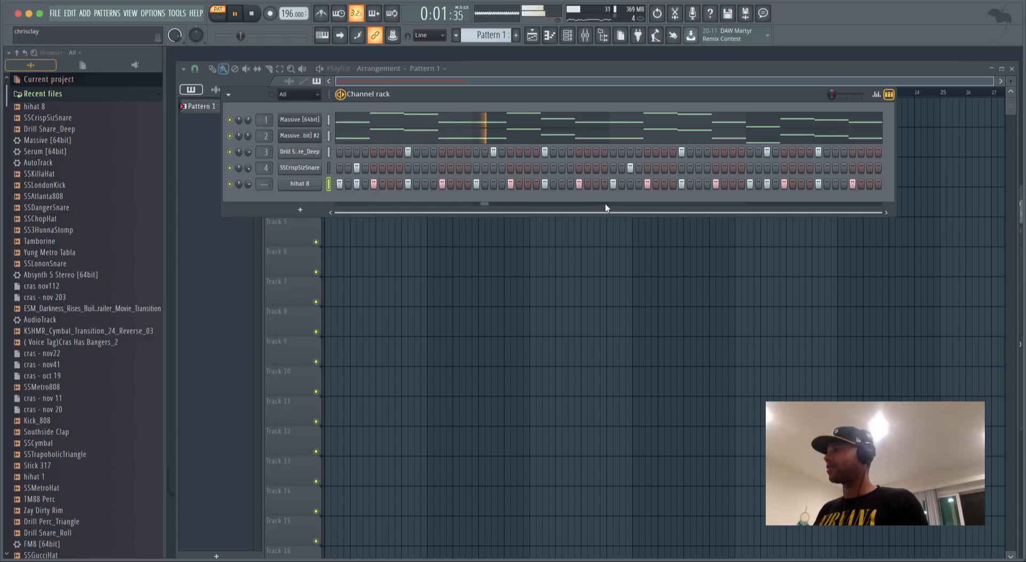
{"action": "left_click", "coordinate": [630, 184]}
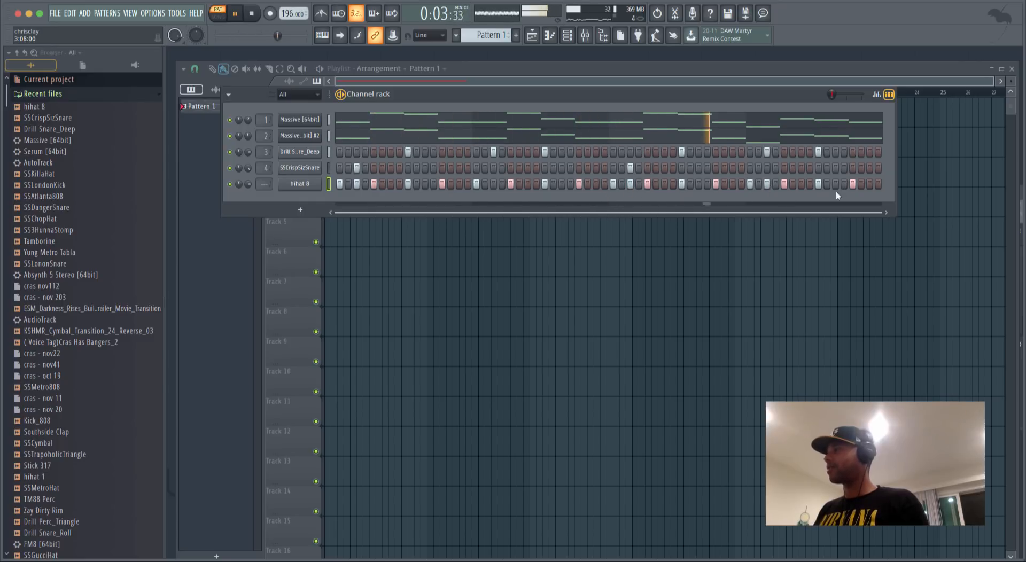
{"action": "left_click", "coordinate": [870, 184]}
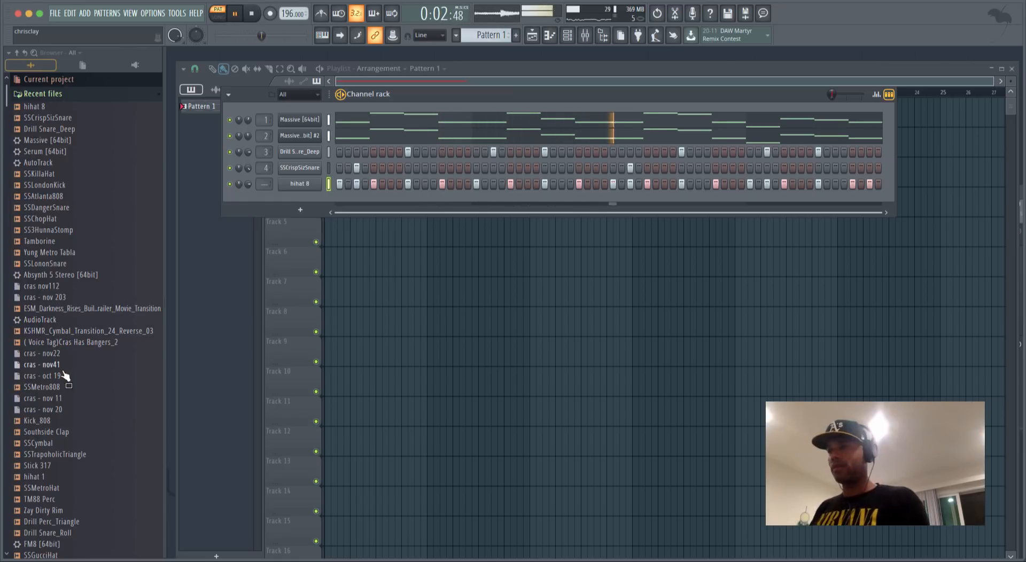
Add SSMetro808 as a new channel, audition its sound and set it to cut itself.
{"action": "left_click_drag", "start_coordinate": [58, 388], "coordinate": [300, 199]}
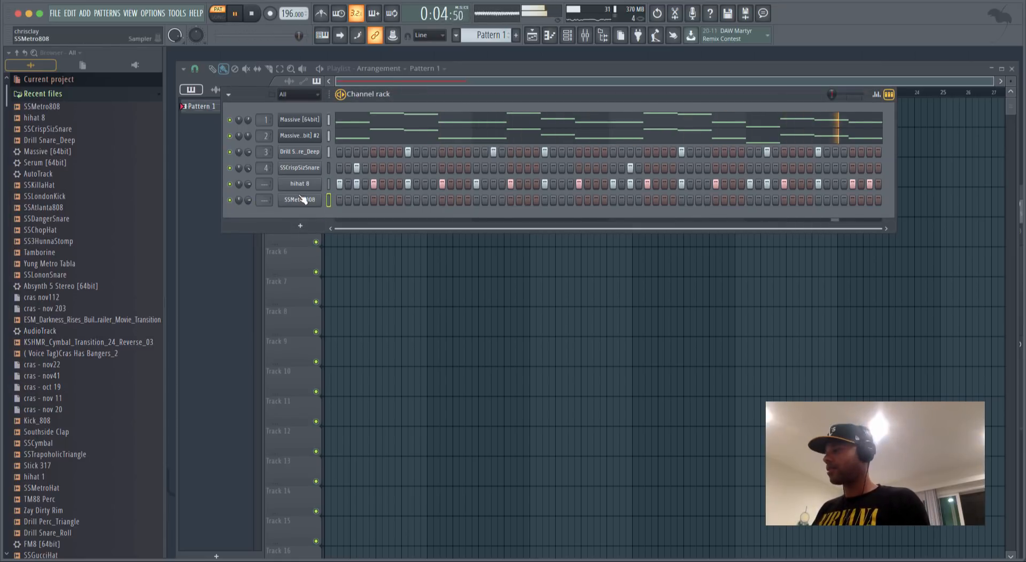
{"action": "key", "text": "space"}
{"action": "left_click", "coordinate": [293, 205]}
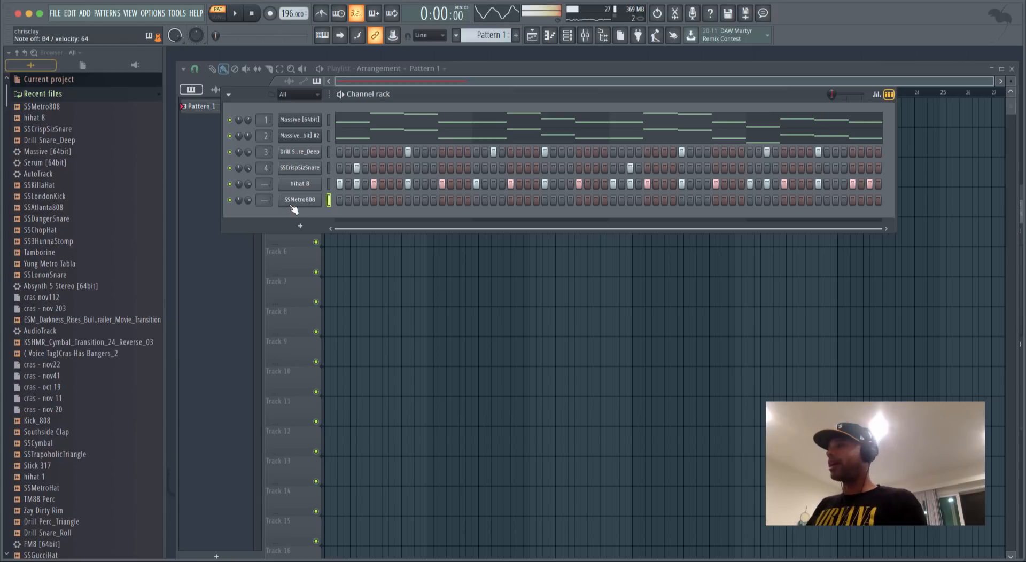
{"action": "right_click", "coordinate": [297, 205]}
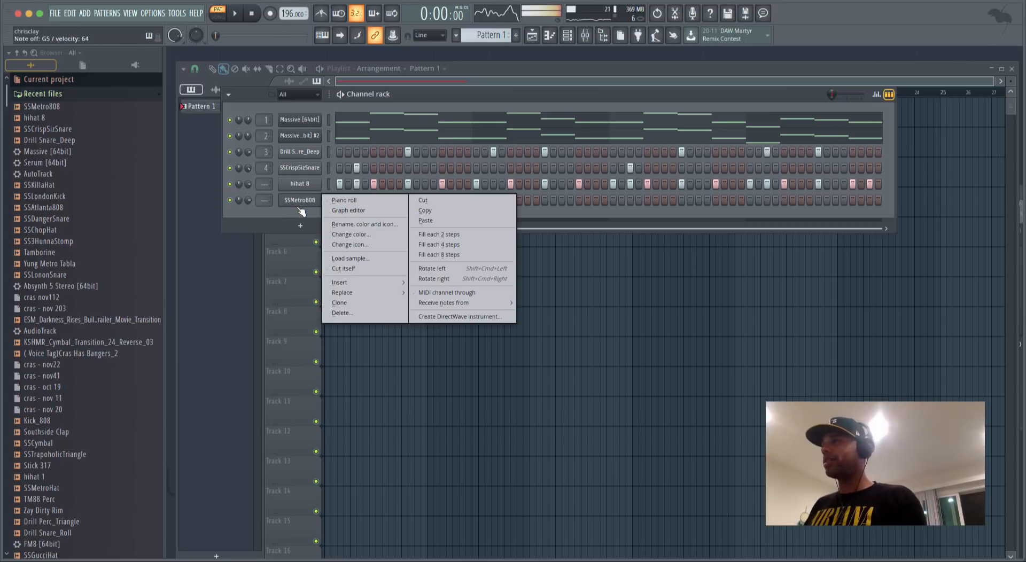
{"action": "left_click", "coordinate": [352, 268]}
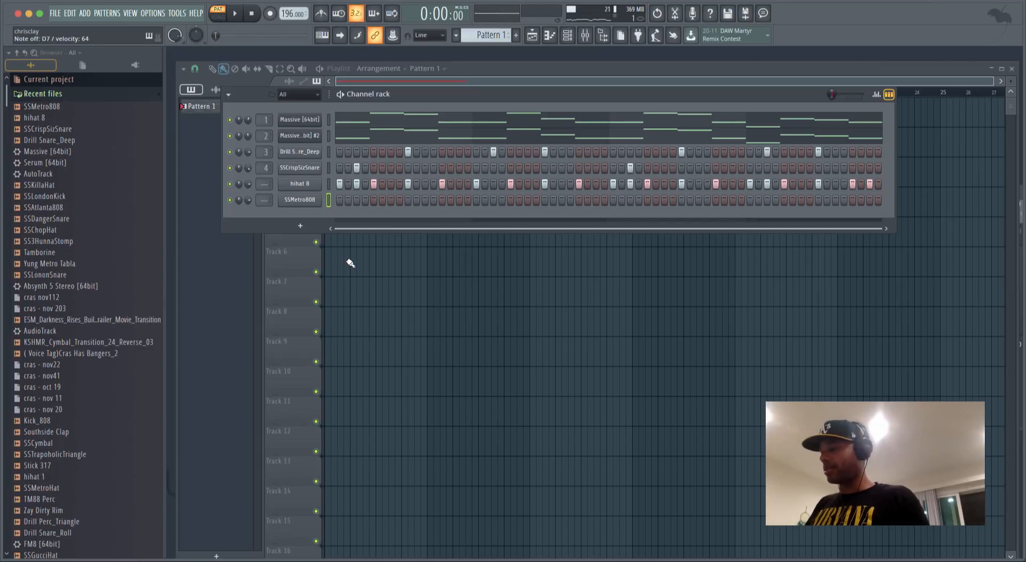
Rehearse an 808 line over the looping pattern and record the performance into the SSMetro808 channel.
{"action": "key", "text": "space"}
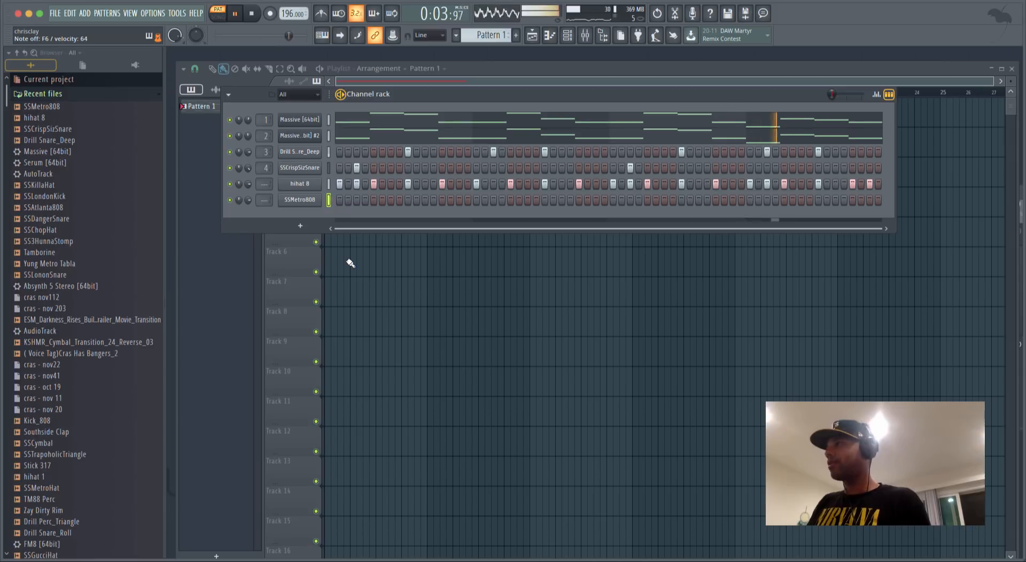
{"action": "key", "text": "space"}
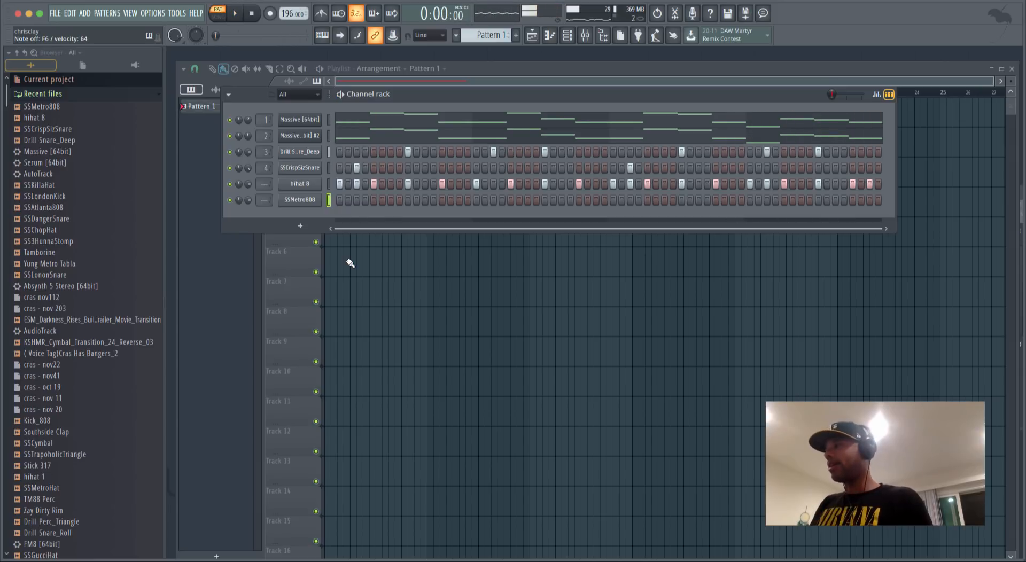
{"action": "key", "text": "space"}
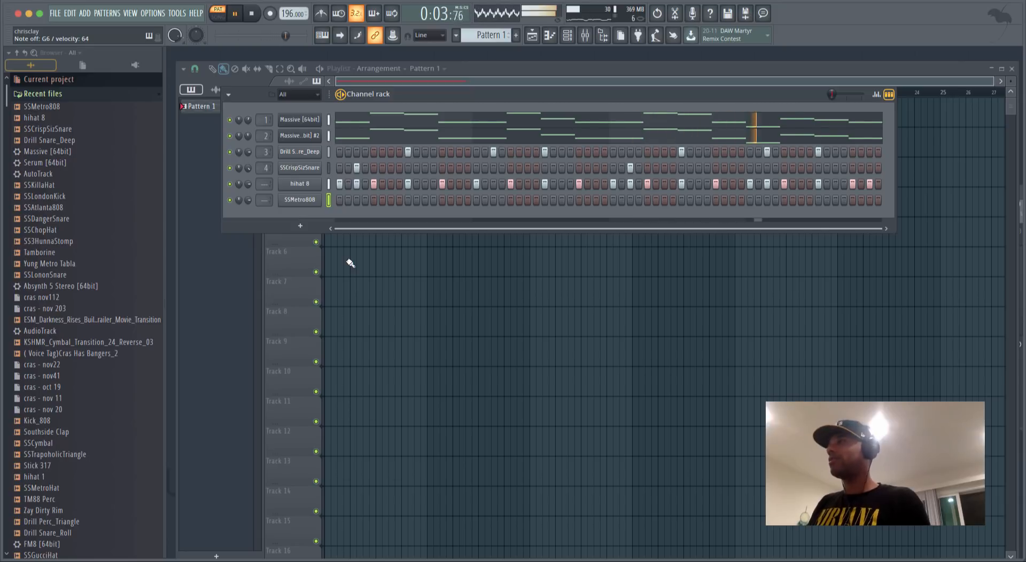
{"action": "key", "text": "space"}
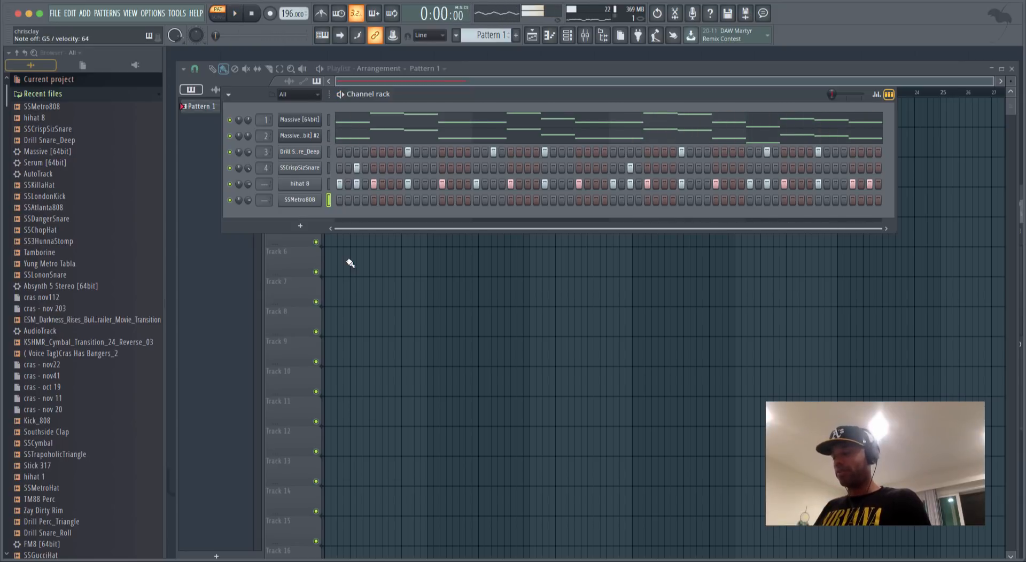
{"action": "key", "text": "space"}
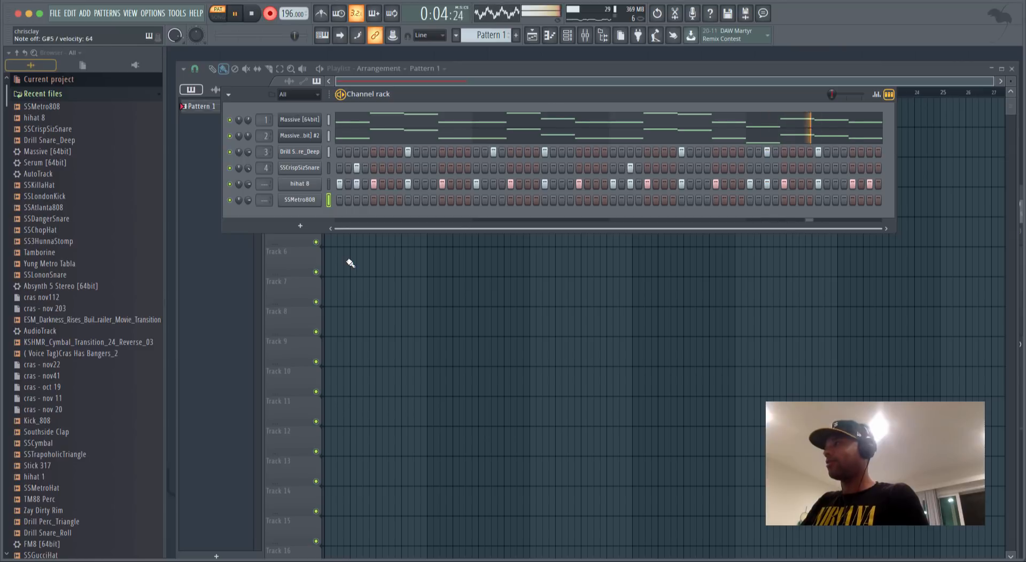
{"action": "key", "text": "space"}
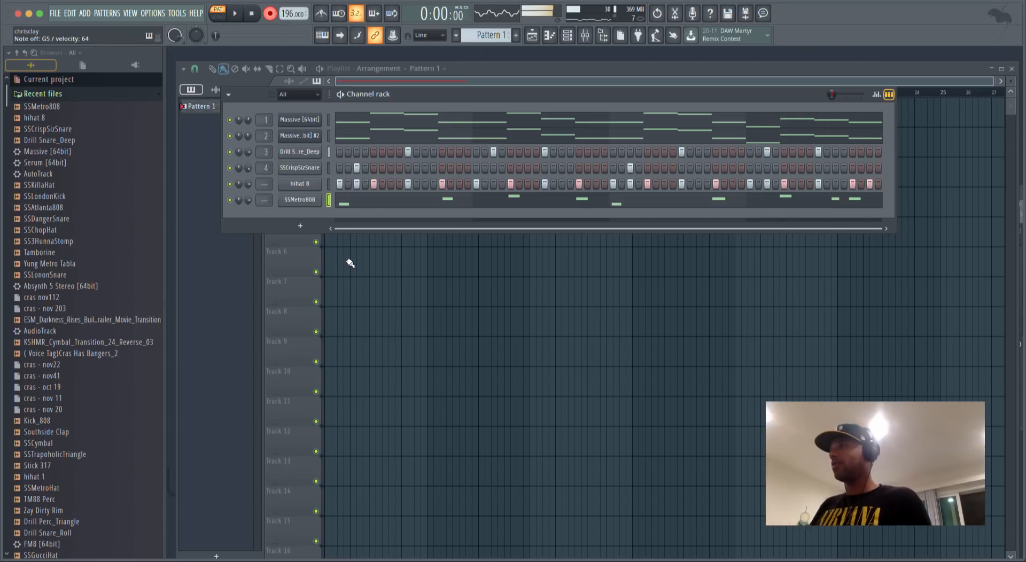
Review the recorded SSMetro808 notes in the piano roll, playing the pattern with recording turned off.
{"action": "left_click", "coordinate": [349, 206]}
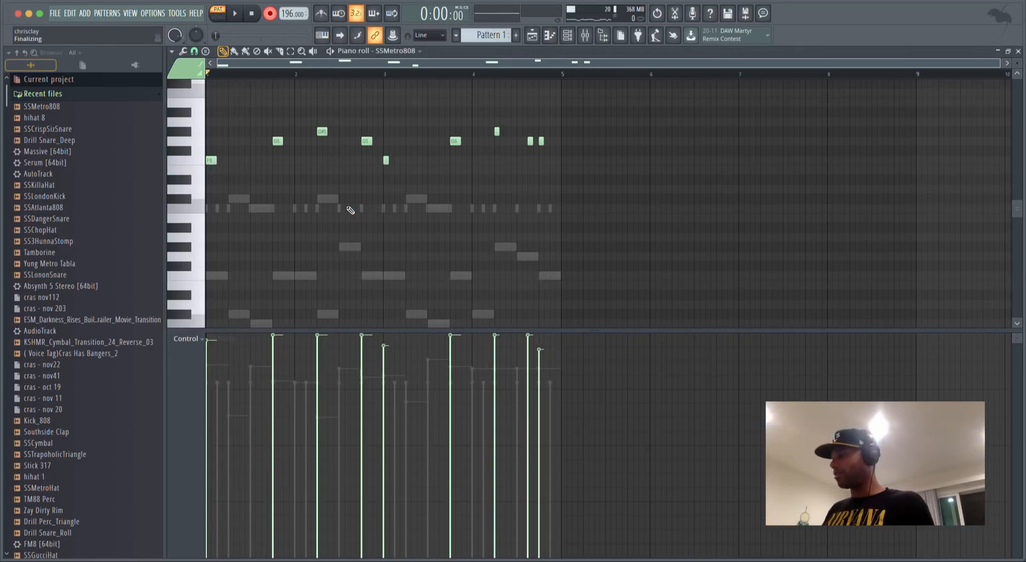
{"action": "key", "text": "space"}
{"action": "key", "text": "r"}
{"action": "key", "text": "space"}
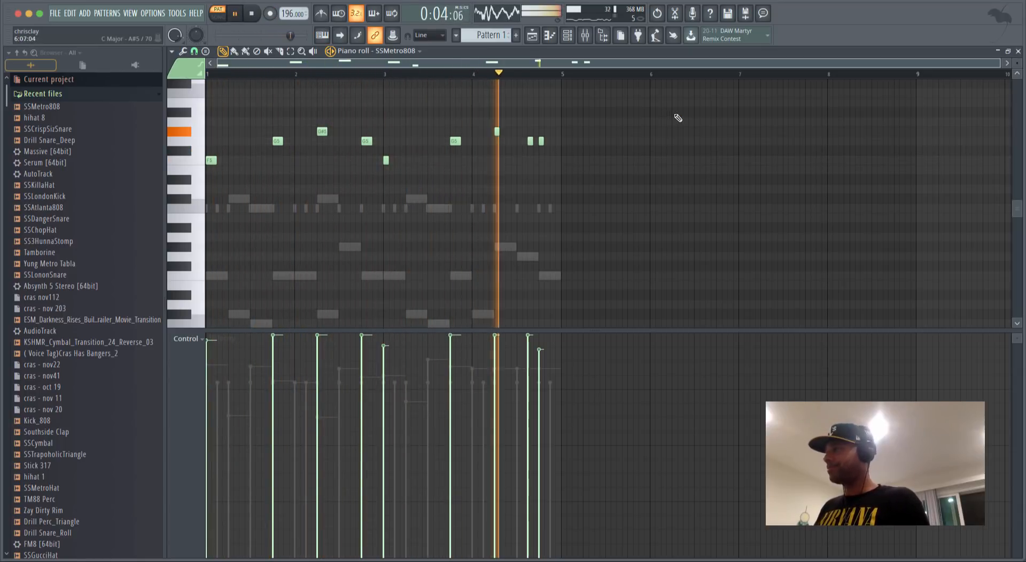
{"action": "left_click", "coordinate": [1018, 51]}
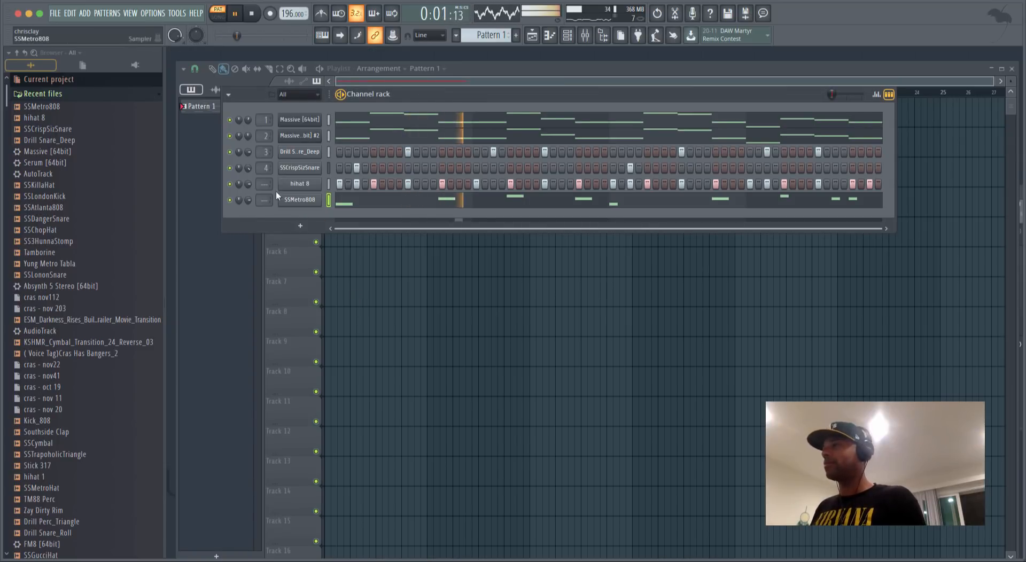
Adjust the SSMetro808 channel volume and set the second Massive channel's volume to 39% during playback.
{"action": "left_click_drag", "start_coordinate": [247, 200], "coordinate": [248, 197]}
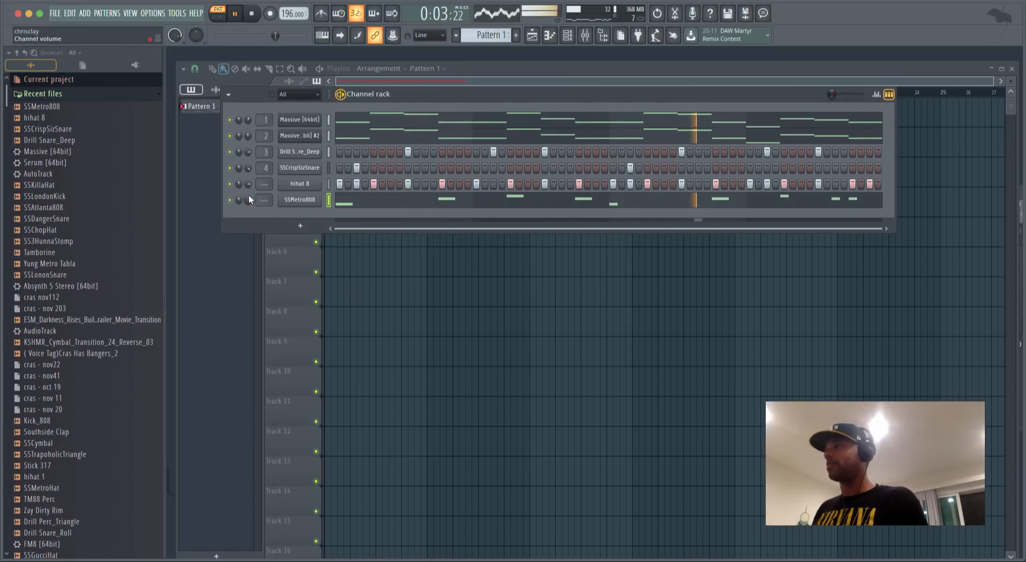
{"action": "left_click_drag", "start_coordinate": [248, 135], "coordinate": [248, 127]}
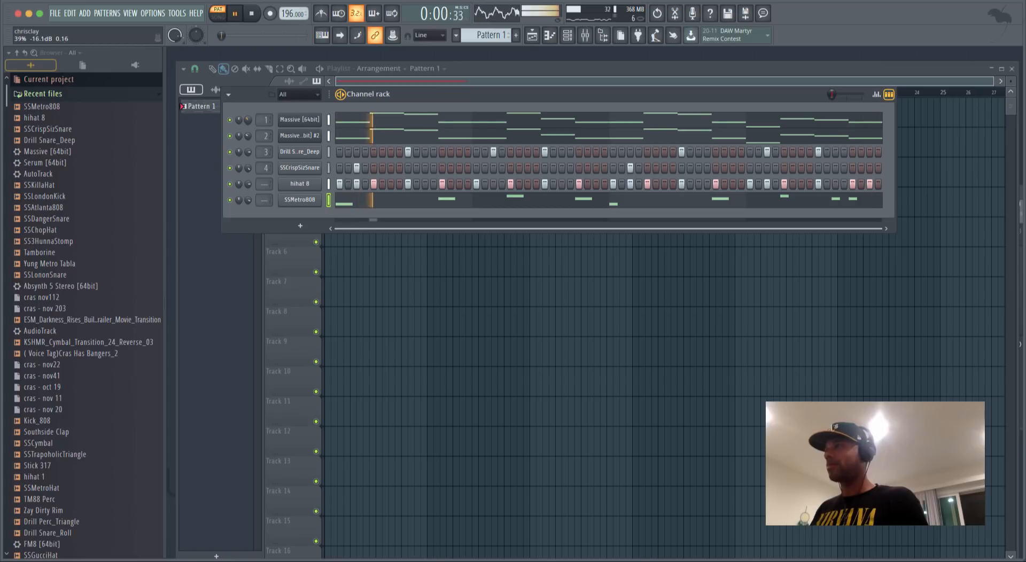
{"action": "key", "text": "space"}
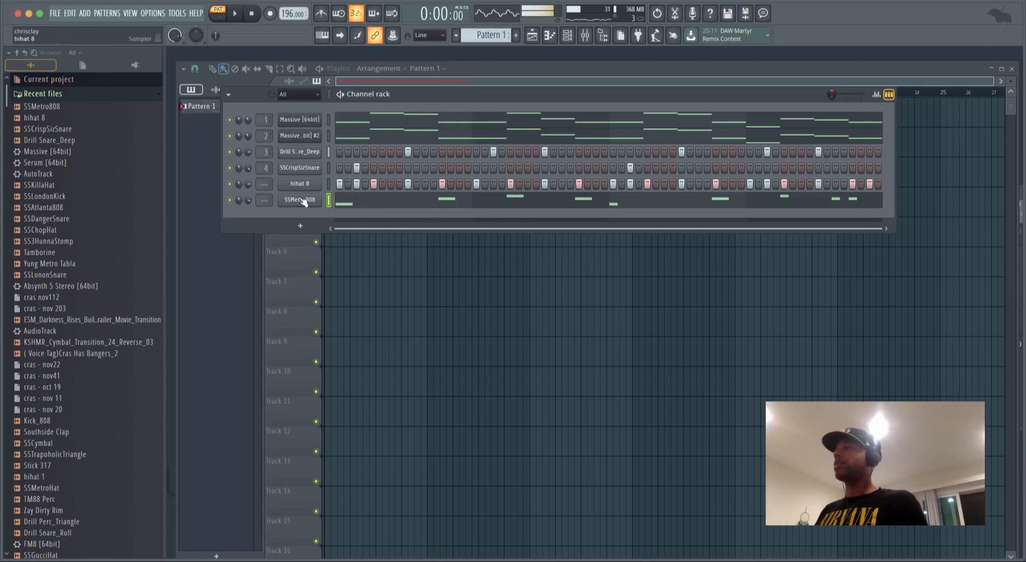
Audition the SSLononSnare, SSAtlanta808 and SSKillaHat samples, and add Kick_808 as a new channel below SSMetro808.
{"action": "left_click", "coordinate": [51, 275]}
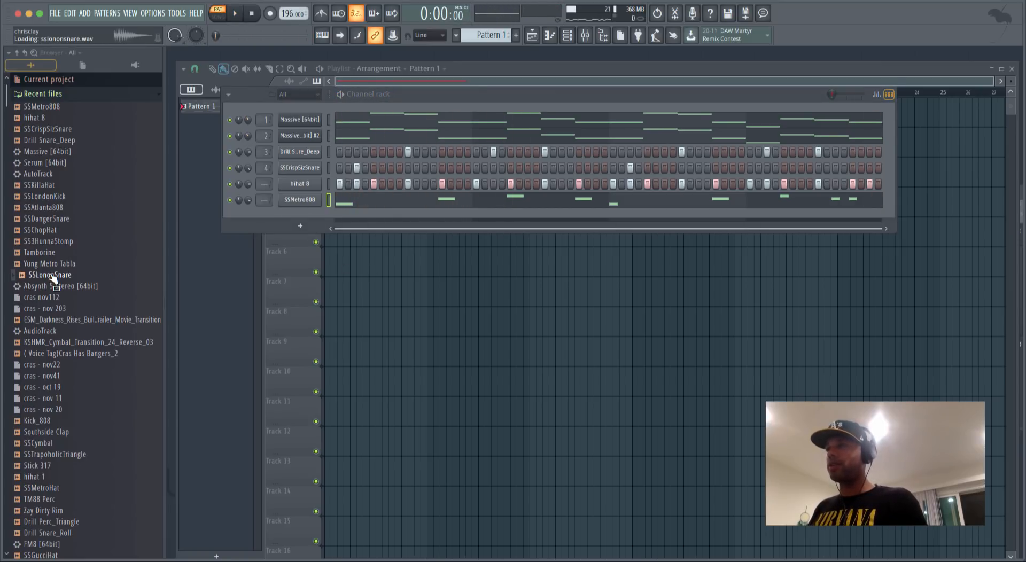
{"action": "left_click", "coordinate": [54, 208]}
{"action": "left_click", "coordinate": [51, 187]}
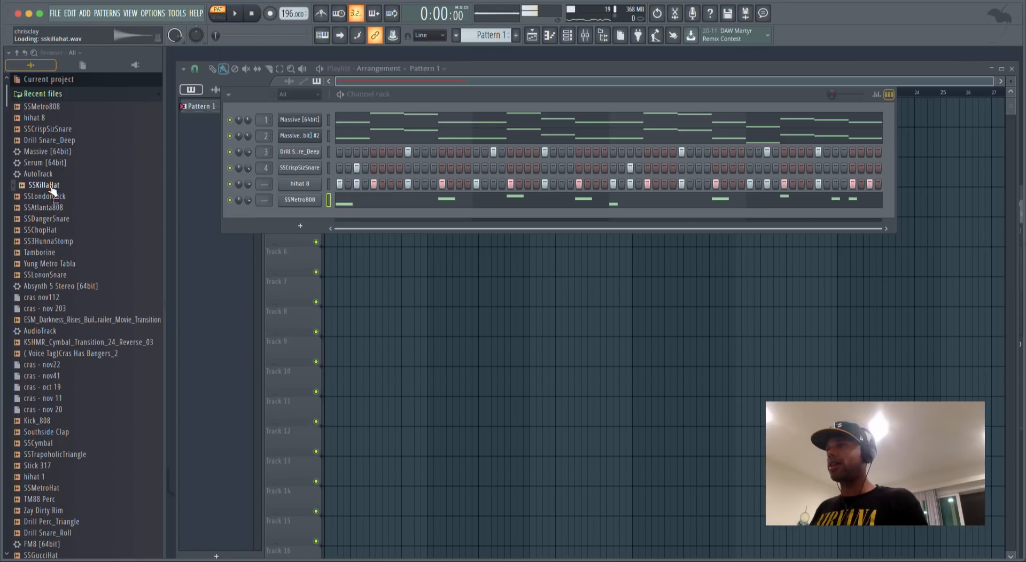
{"action": "scroll", "coordinate": [60, 422], "scroll_direction": "down", "scroll_amount": 4}
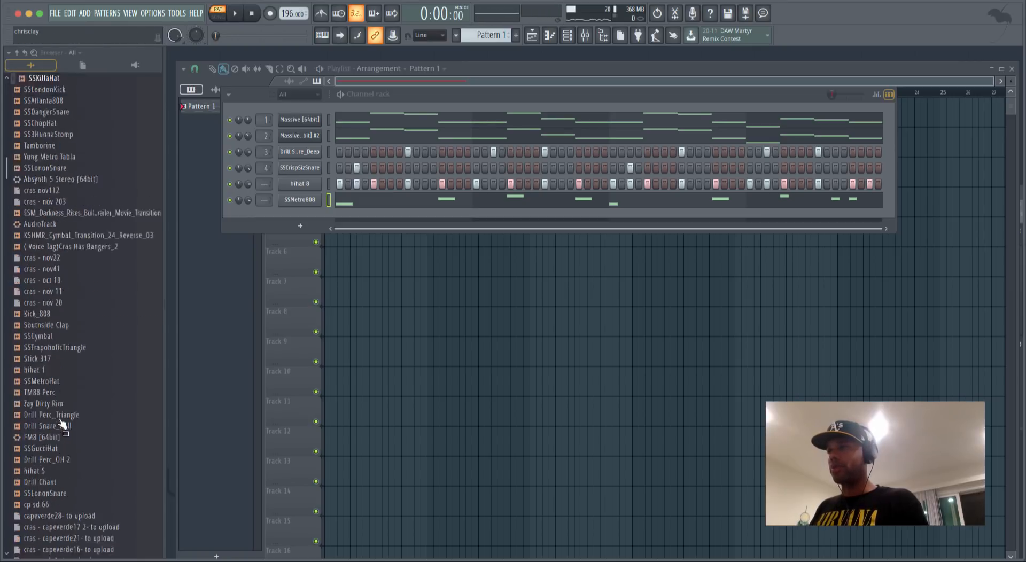
{"action": "scroll", "coordinate": [62, 342], "scroll_direction": "down", "scroll_amount": 5}
{"action": "scroll", "coordinate": [47, 206], "scroll_direction": "up", "scroll_amount": 3}
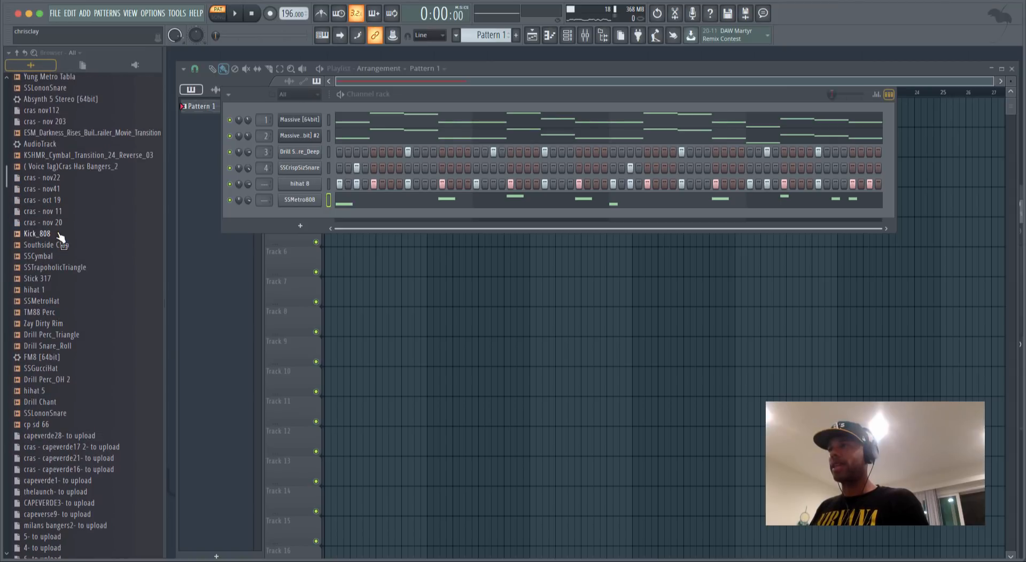
{"action": "left_click_drag", "start_coordinate": [56, 233], "coordinate": [302, 211]}
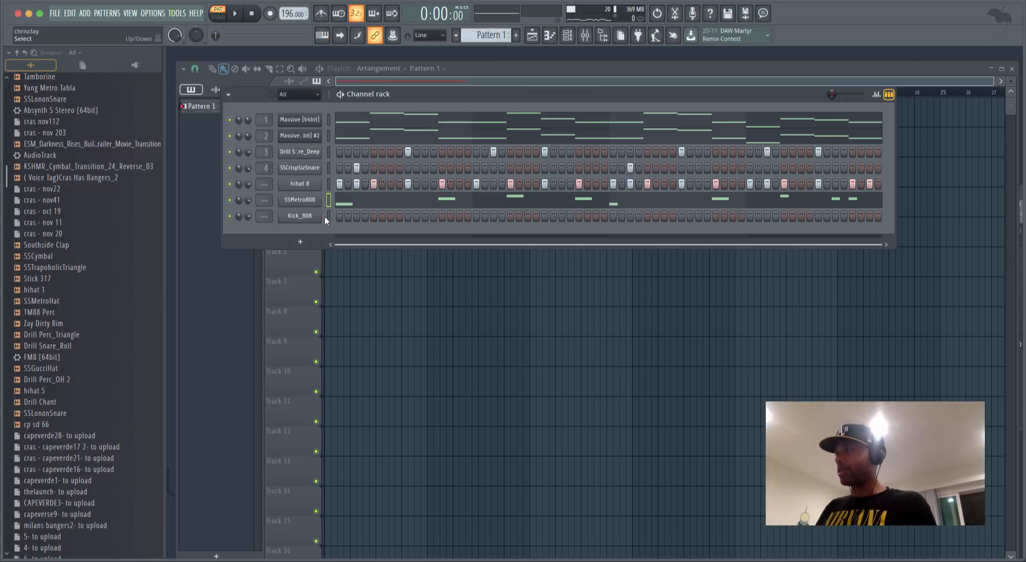
Paste the SSMetro808 notes into the Kick_808 channel and play the pattern with the layered kick.
{"action": "left_click", "coordinate": [328, 216]}
{"action": "key", "text": "ctrl+v"}
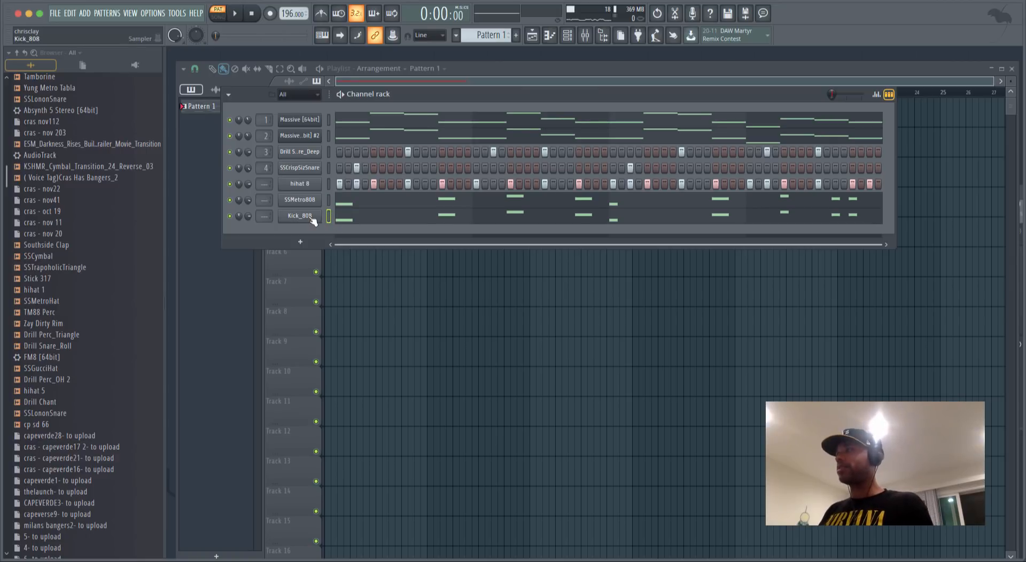
{"action": "key", "text": "space"}
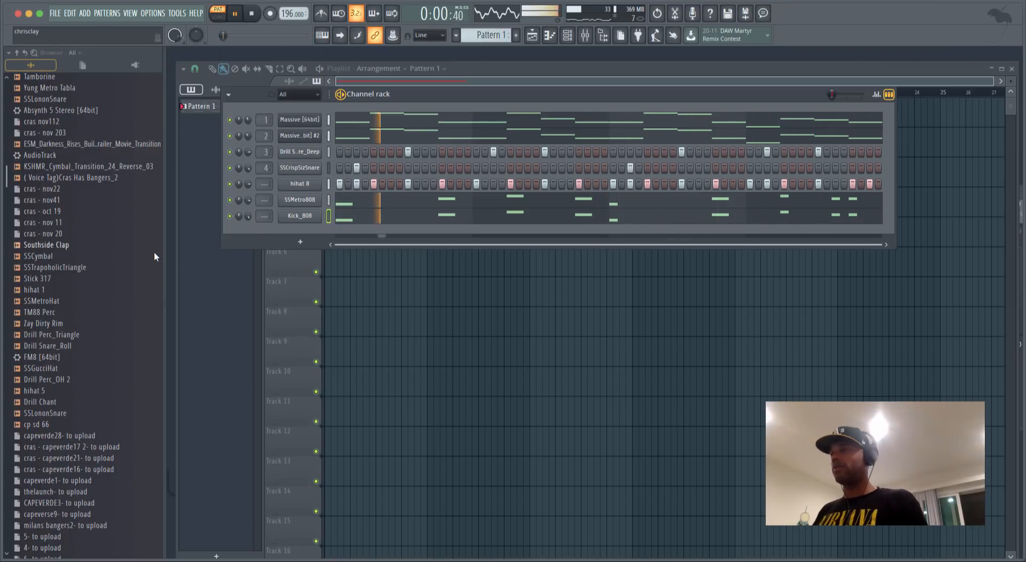
{"action": "key", "text": "space"}
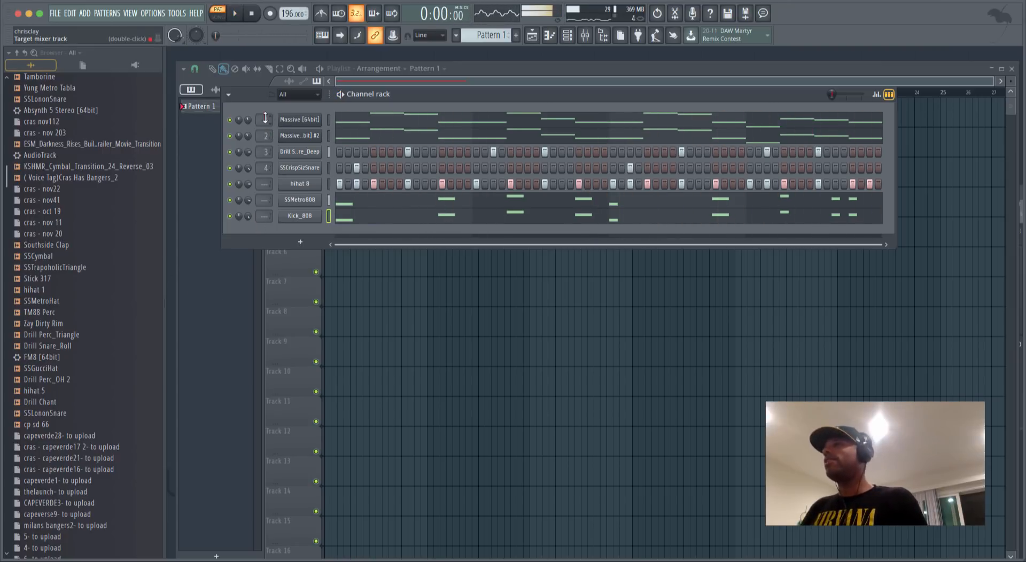
Load HalfTime into the first effect slot of the first Massive channel's mixer track, Insert 1.
{"action": "double_click", "coordinate": [266, 120]}
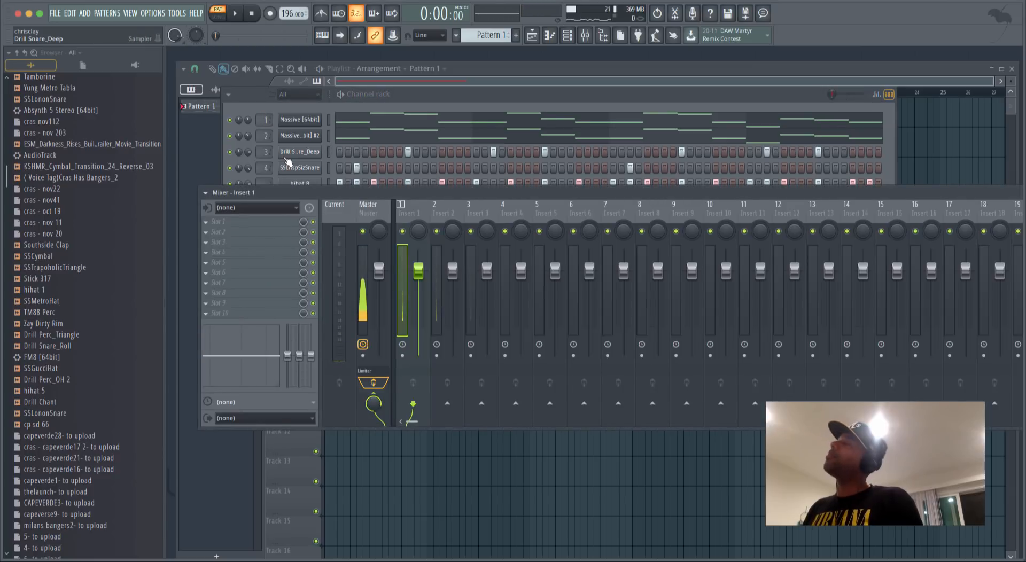
{"action": "left_click", "coordinate": [327, 121]}
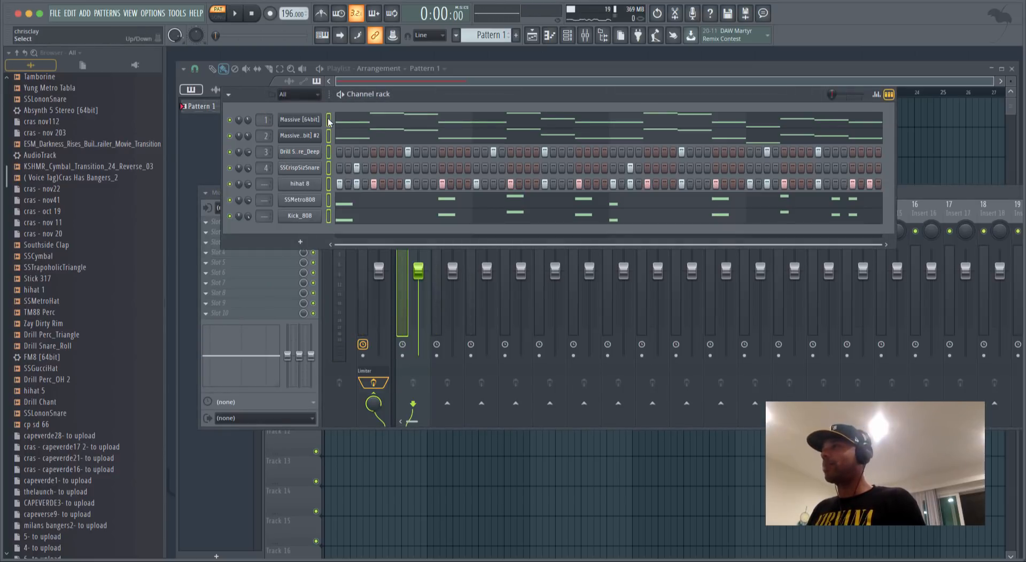
{"action": "double_click", "coordinate": [263, 120]}
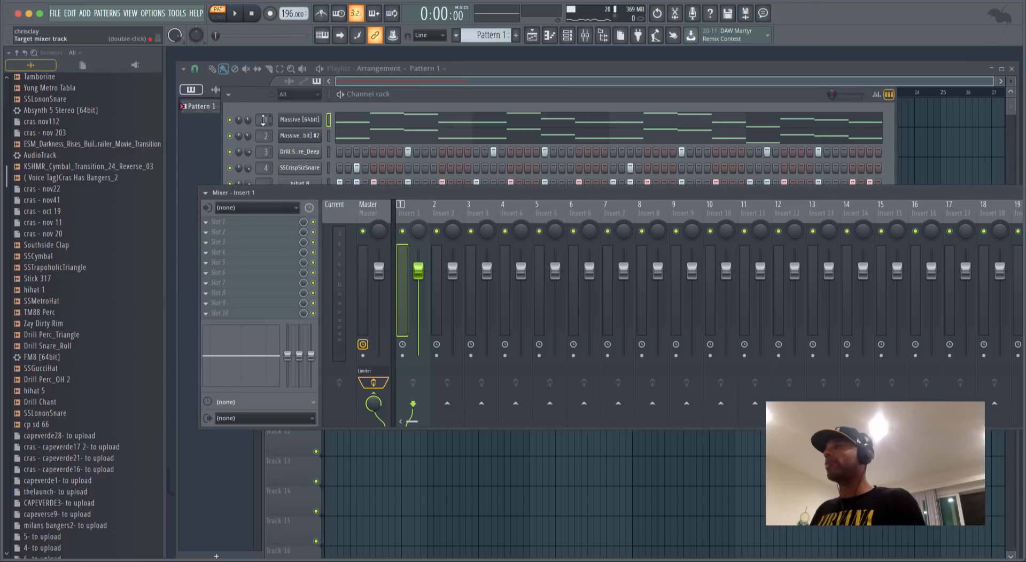
{"action": "left_click", "coordinate": [218, 230]}
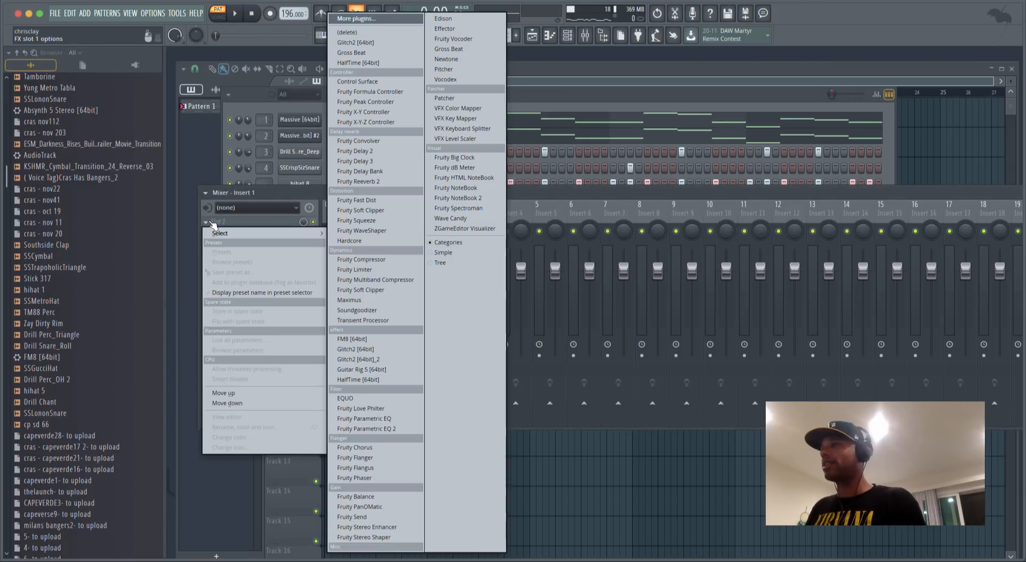
{"action": "left_click", "coordinate": [353, 64]}
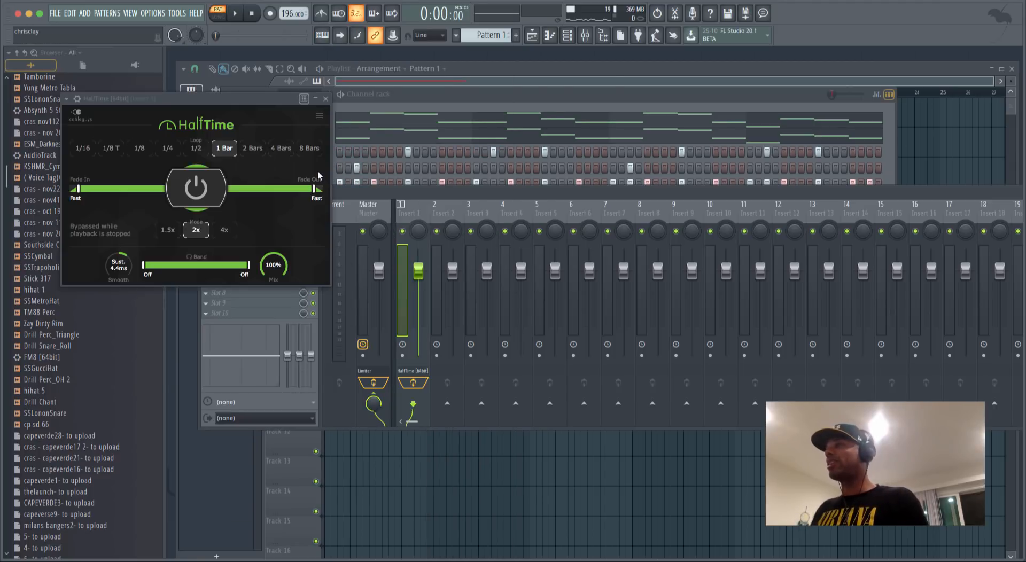
Set the HalfTime mix to about 54% while playing the pattern, and close the plugin window.
{"action": "key", "text": "space"}
{"action": "mouse_move", "coordinate": [269, 247]}
{"action": "left_mouse_down"}
{"action": "mouse_move", "coordinate": [269, 283]}
{"action": "mouse_move", "coordinate": [273, 263]}
{"action": "left_mouse_up"}
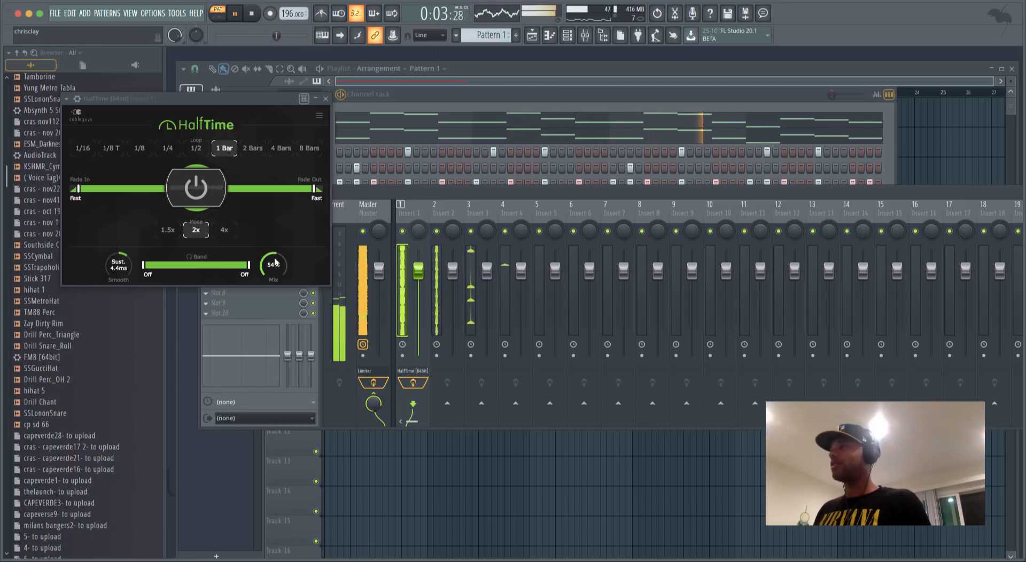
{"action": "left_click", "coordinate": [325, 99]}
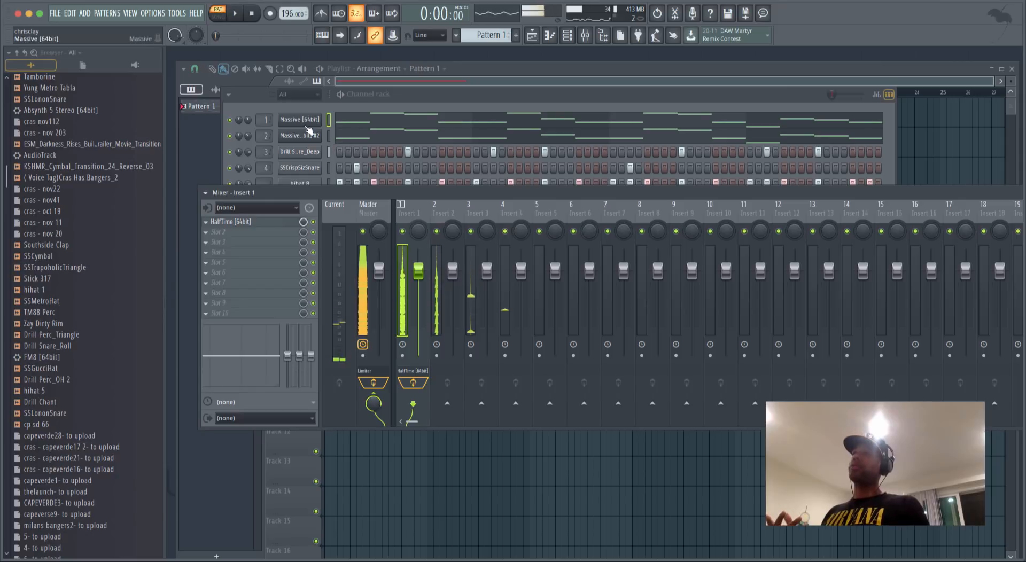
{"action": "key", "text": "space"}
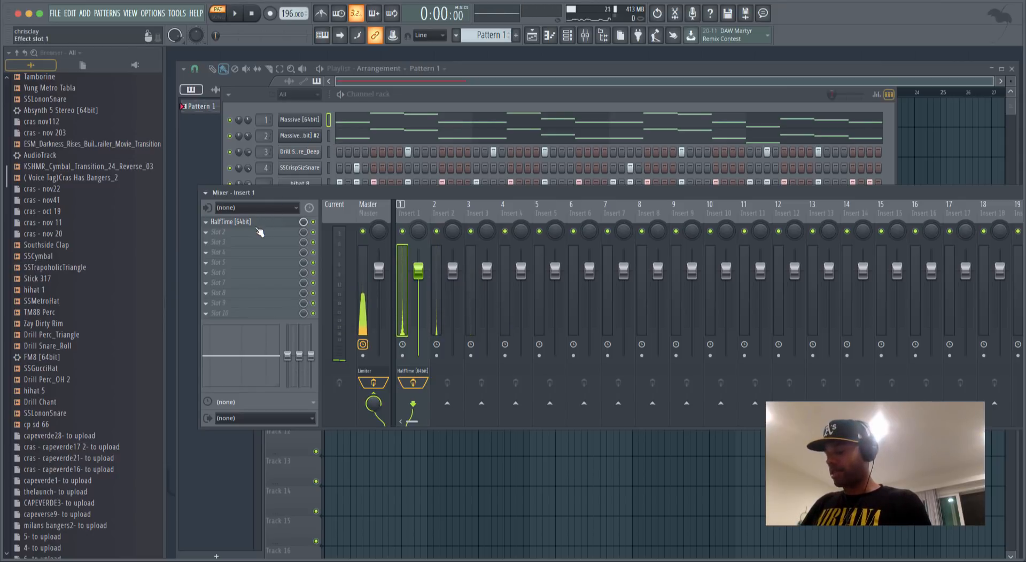
Create an automation clip for the HalfTime mix level and delete its placed clip from Track 2 of the playlist.
{"action": "right_click", "coordinate": [306, 221]}
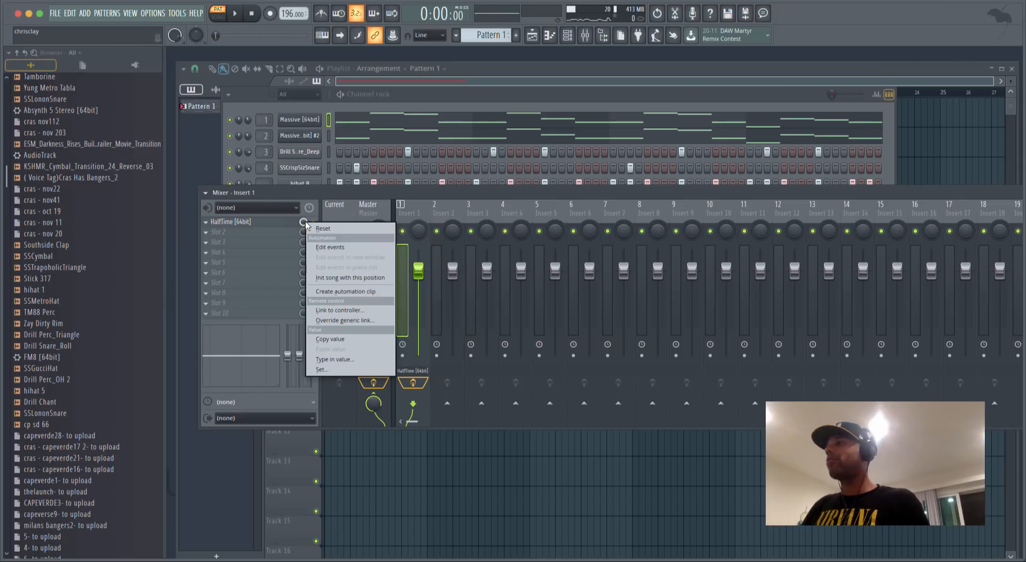
{"action": "left_click", "coordinate": [348, 294]}
{"action": "left_click", "coordinate": [909, 66]}
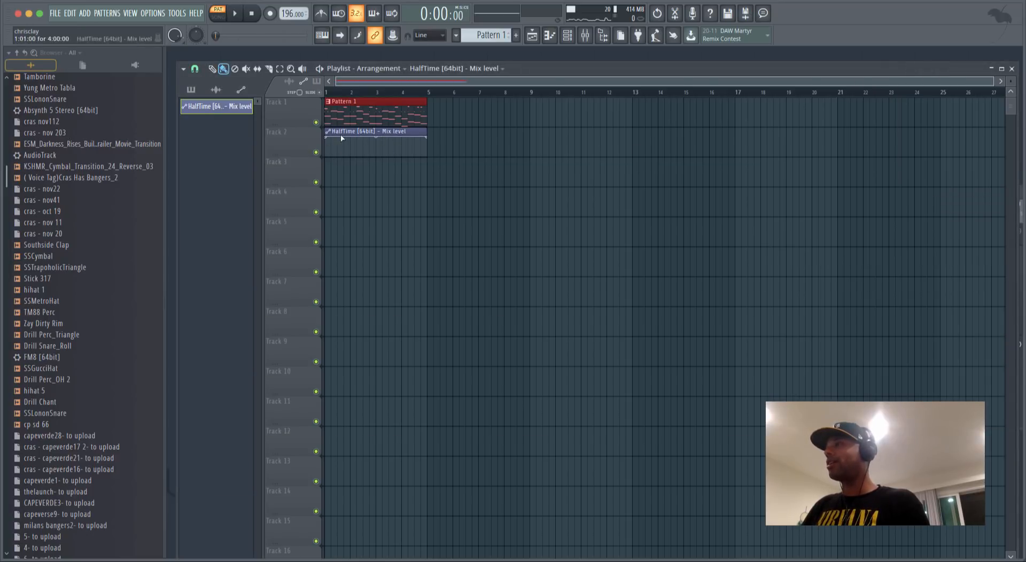
{"action": "right_click", "coordinate": [359, 133]}
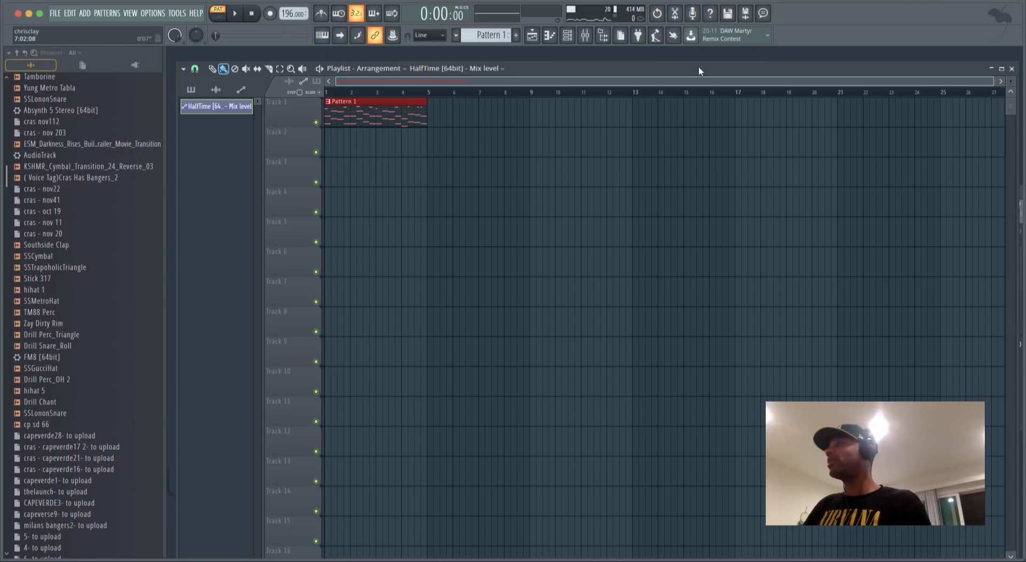
{"action": "left_click", "coordinate": [1013, 68]}
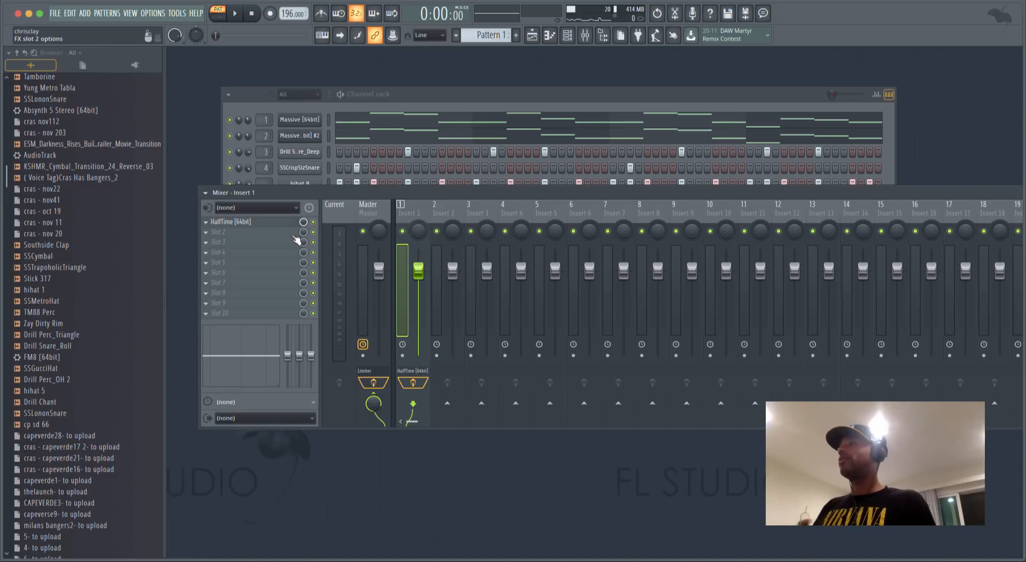
Disable the HalfTime effect on Insert 1 while playing the pattern.
{"action": "key", "text": "space"}
{"action": "left_click", "coordinate": [313, 222]}
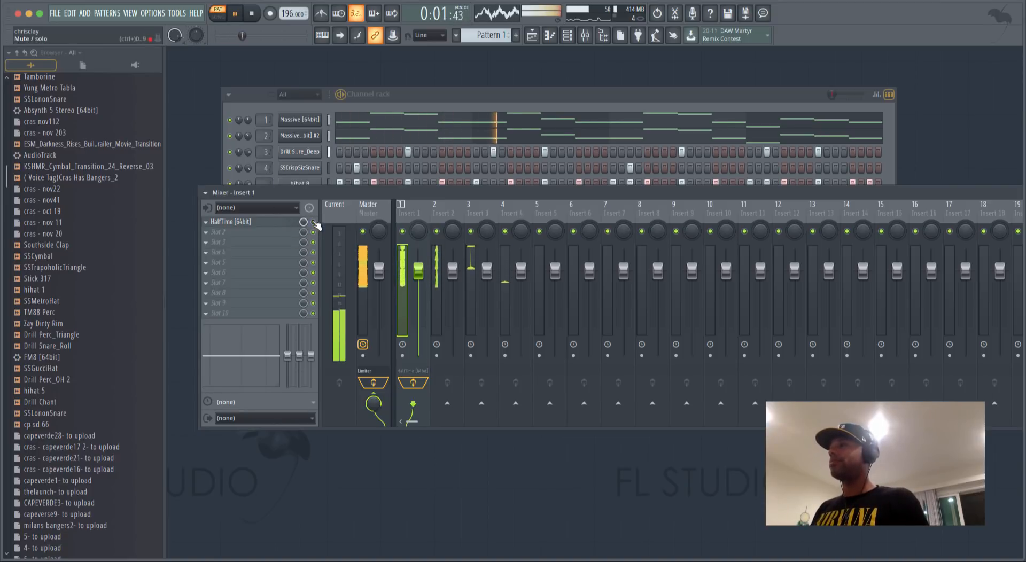
{"action": "key", "text": "space"}
Move the mixer below the channel rack and set the second Massive channel's volume to 30% during playback.
{"action": "left_click_drag", "start_coordinate": [356, 188], "coordinate": [360, 258]}
{"action": "key", "text": "space"}
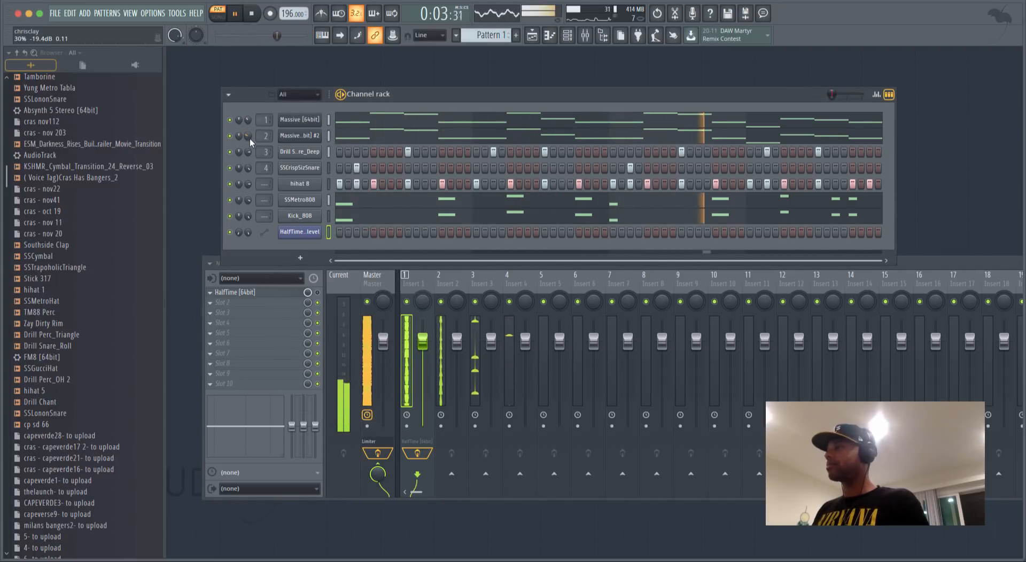
{"action": "key", "text": "space"}
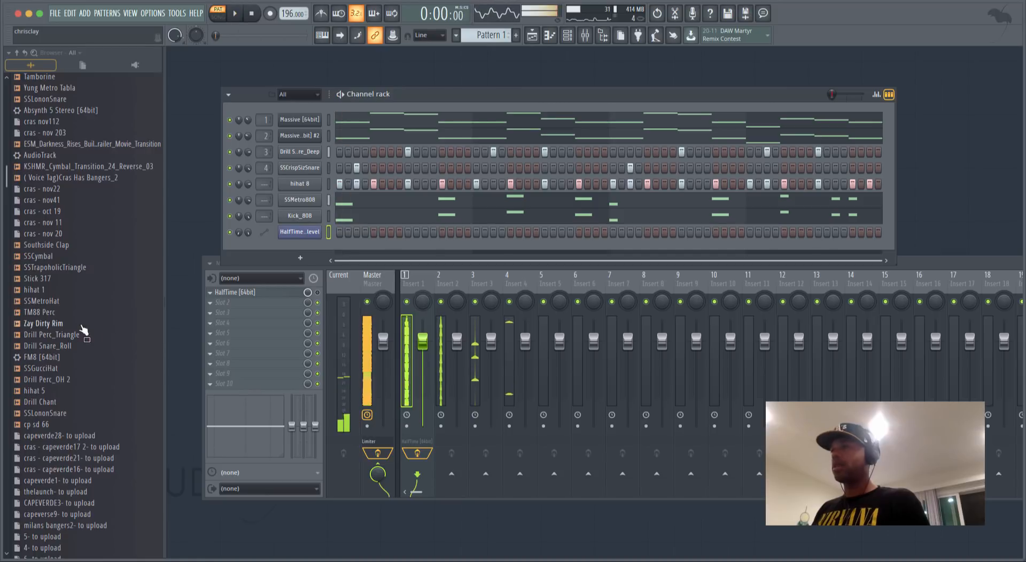
Add the Drill Perc_Triangle and Drill Snare_Roll samples to the channel rack as new channels.
{"action": "left_click_drag", "start_coordinate": [59, 313], "coordinate": [293, 236]}
{"action": "left_click", "coordinate": [70, 323]}
{"action": "left_click", "coordinate": [65, 335]}
{"action": "left_click", "coordinate": [66, 346]}
{"action": "left_click", "coordinate": [64, 346]}
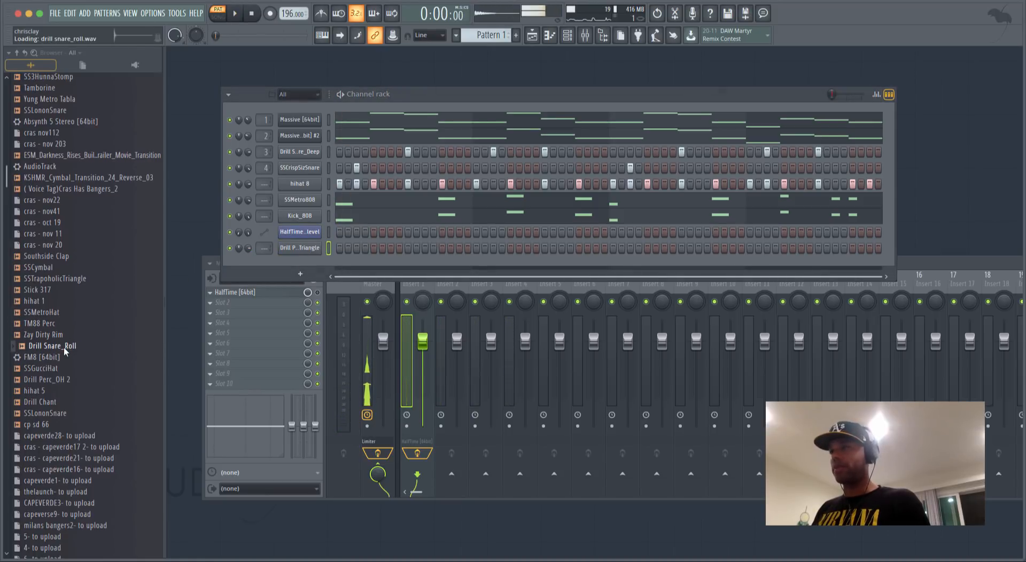
{"action": "left_click_drag", "start_coordinate": [65, 349], "coordinate": [301, 265]}
Add the Drill Perc_OH 2 sample as a new channel and place its hits on steps 1 and 53.
{"action": "left_click", "coordinate": [46, 369]}
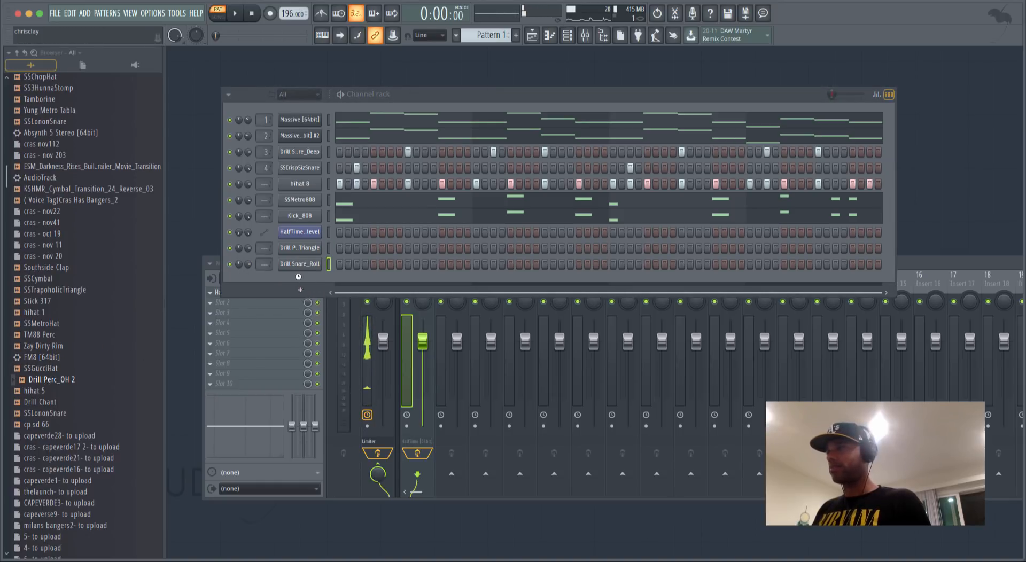
{"action": "left_click_drag", "start_coordinate": [299, 276], "coordinate": [298, 279]}
{"action": "key", "text": "space"}
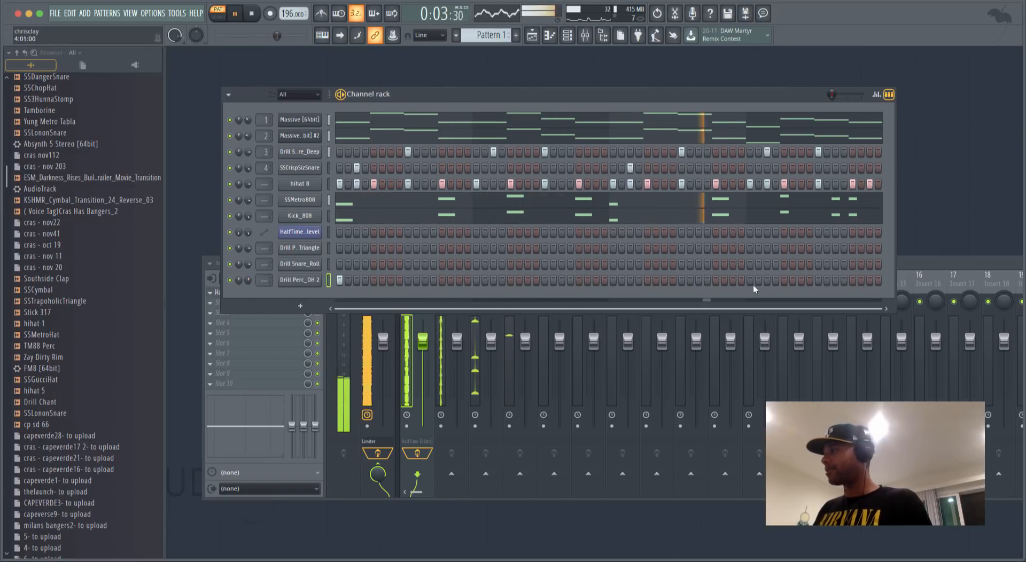
{"action": "left_click", "coordinate": [783, 280]}
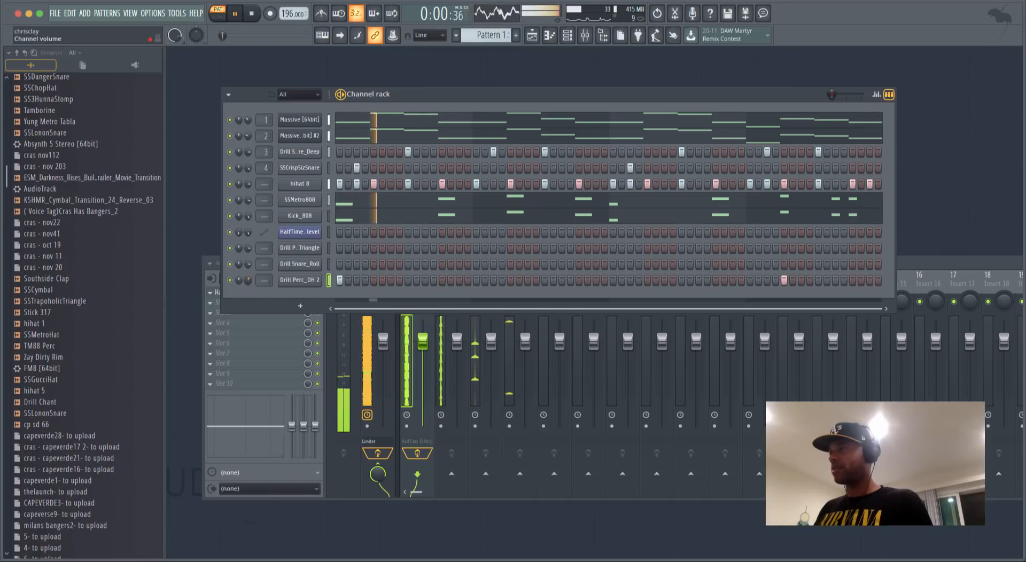
{"action": "left_click", "coordinate": [339, 264]}
{"action": "left_click", "coordinate": [356, 264]}
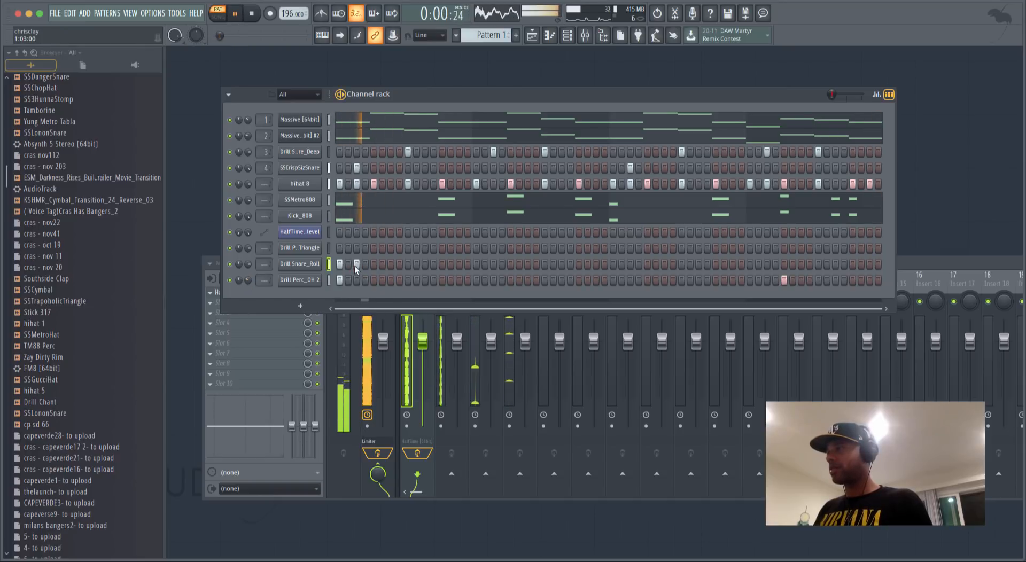
{"action": "key", "text": "space"}
{"action": "left_click", "coordinate": [340, 264]}
{"action": "left_click_drag", "start_coordinate": [424, 267], "coordinate": [473, 265]}
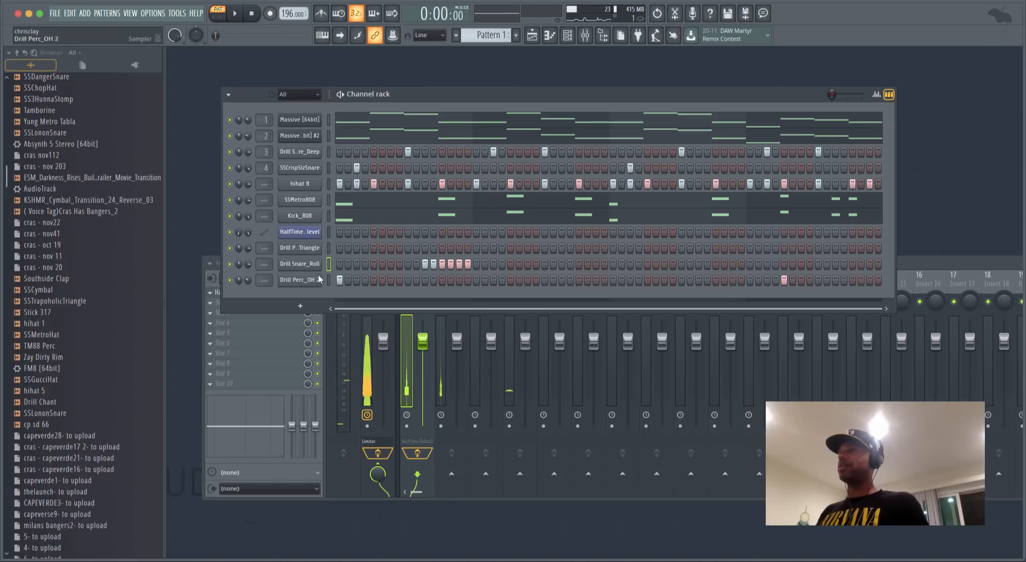
{"action": "key", "text": "space"}
{"action": "key", "text": "space"}
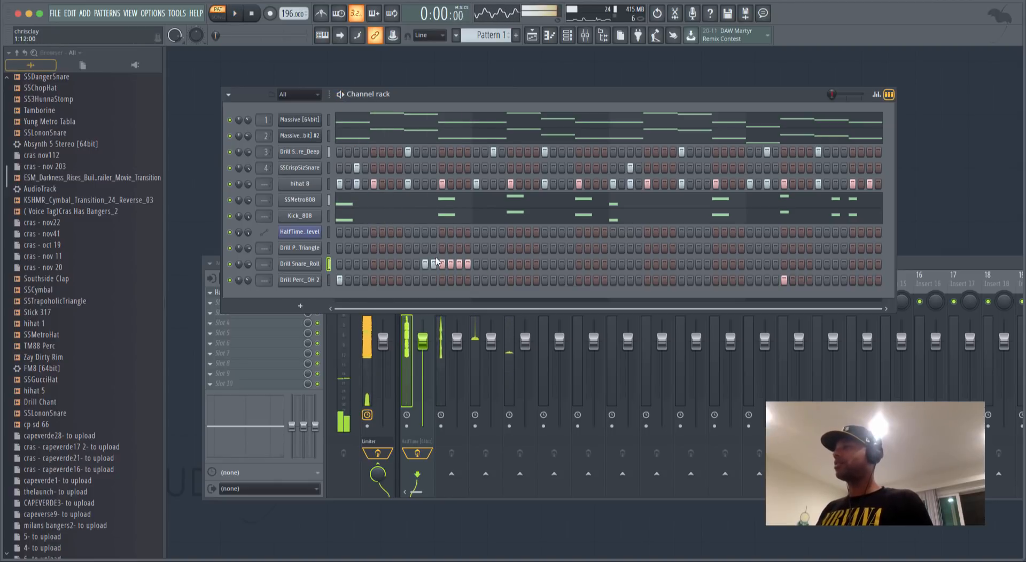
{"action": "left_click_drag", "start_coordinate": [425, 264], "coordinate": [477, 263]}
Place Drill Snare_Roll hits on steps 19, 29 and 31 while playing the pattern.
{"action": "key", "text": "space"}
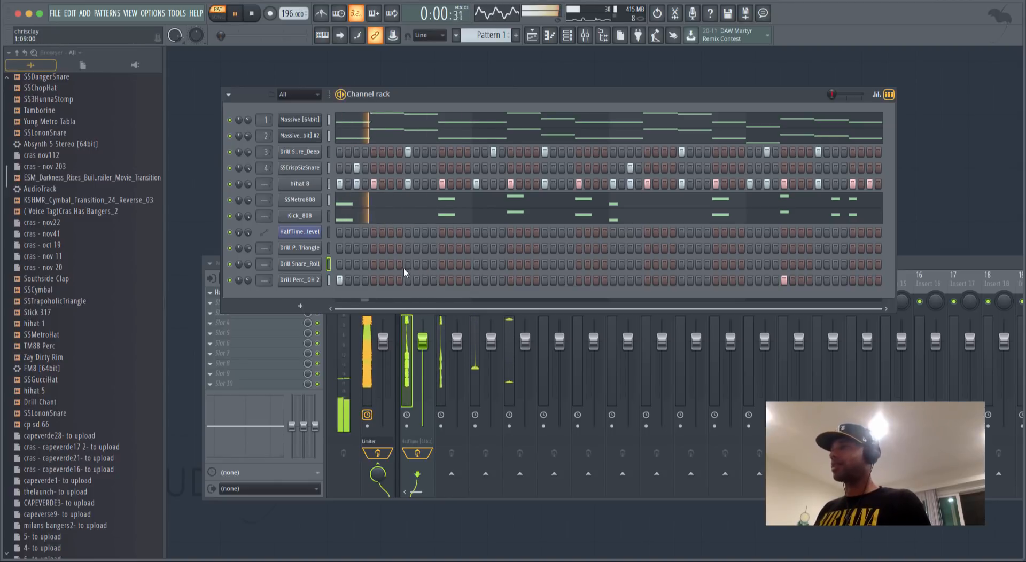
{"action": "left_click", "coordinate": [492, 264]}
{"action": "key", "text": "space"}
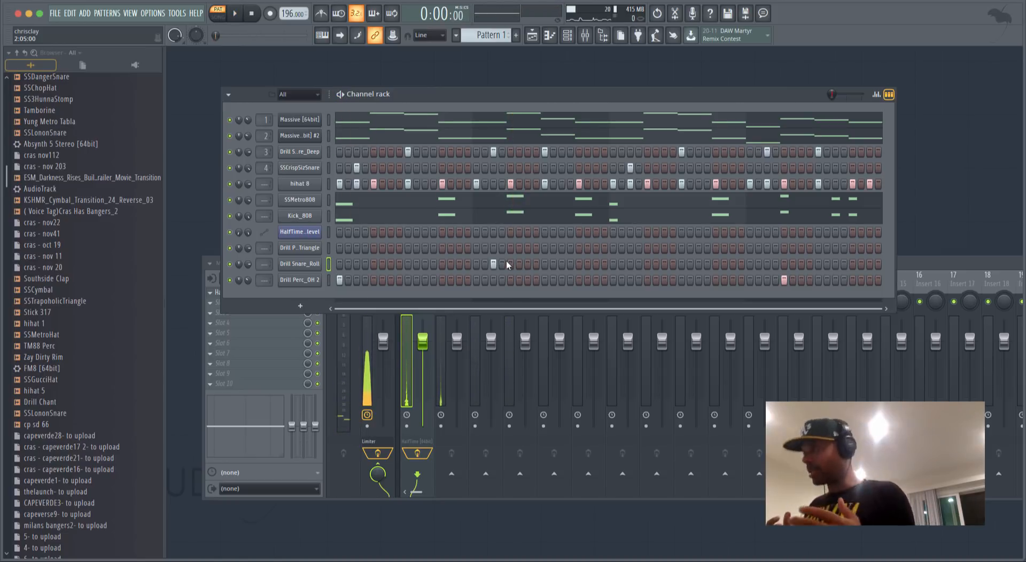
{"action": "key", "text": "space"}
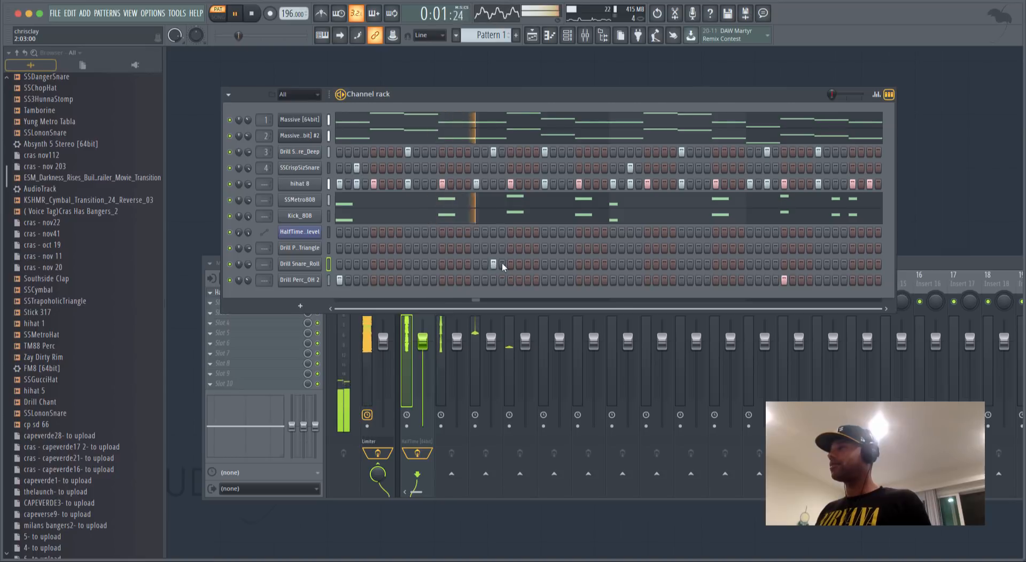
{"action": "key", "text": "space"}
{"action": "key", "text": "space"}
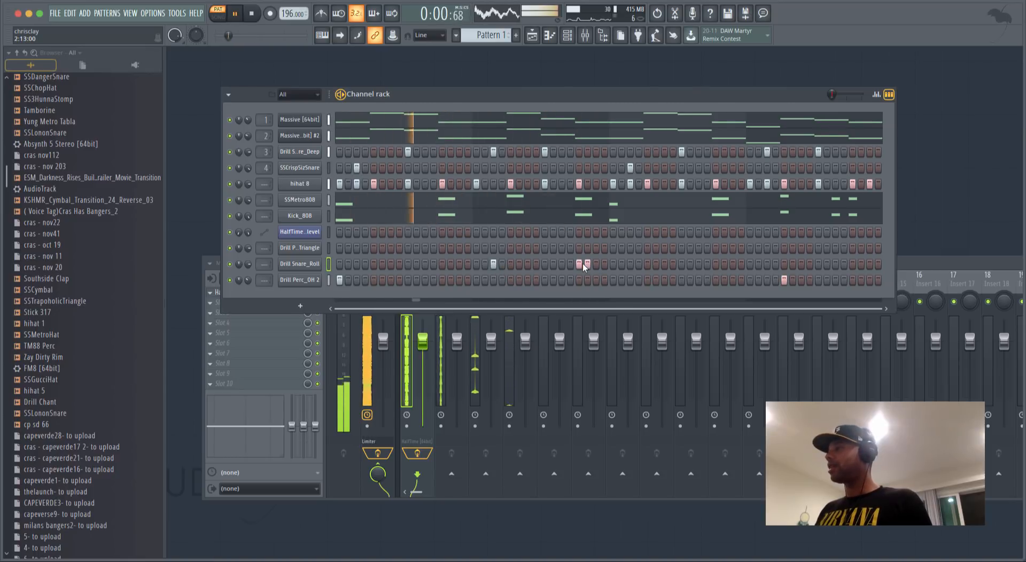
{"action": "key", "text": "space"}
{"action": "left_click", "coordinate": [595, 265]}
{"action": "left_click", "coordinate": [579, 264]}
{"action": "key", "text": "space"}
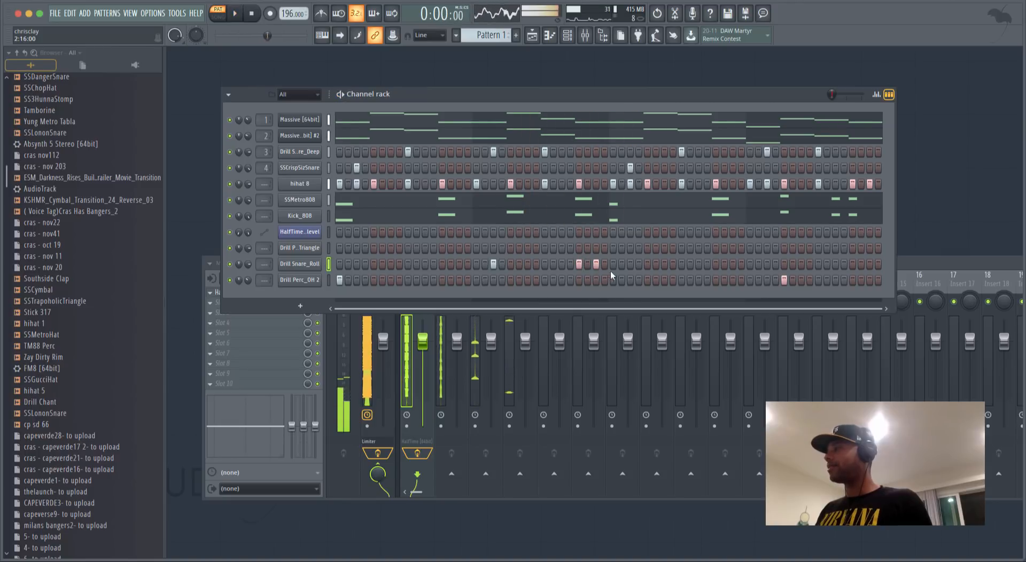
{"action": "left_click", "coordinate": [647, 265]}
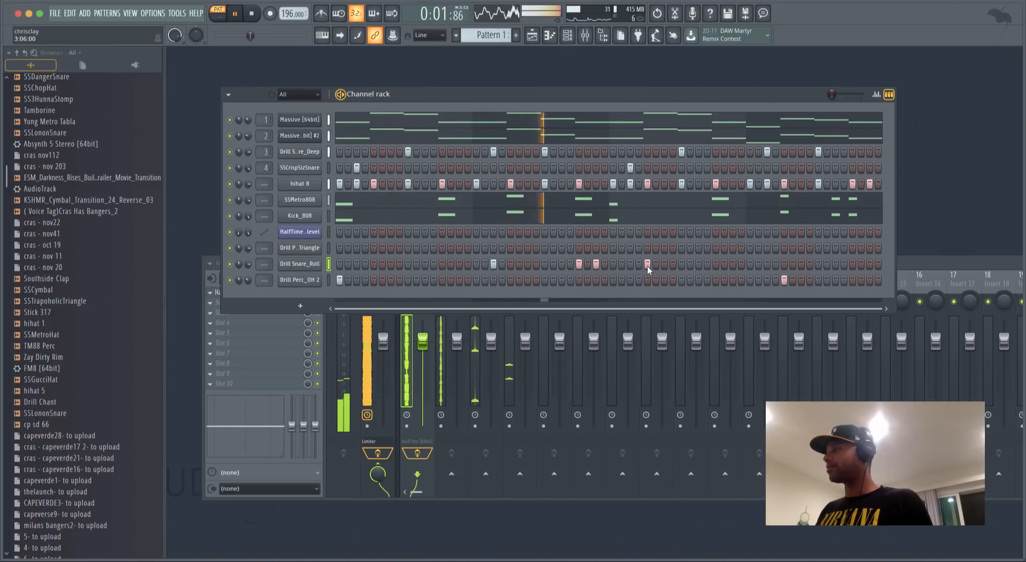
{"action": "key", "text": "space"}
{"action": "key", "text": "space"}
{"action": "right_click", "coordinate": [646, 265]}
Add further Drill Snare_Roll hits on steps 33, 35, 55 and 61 during playback.
{"action": "left_click", "coordinate": [614, 265]}
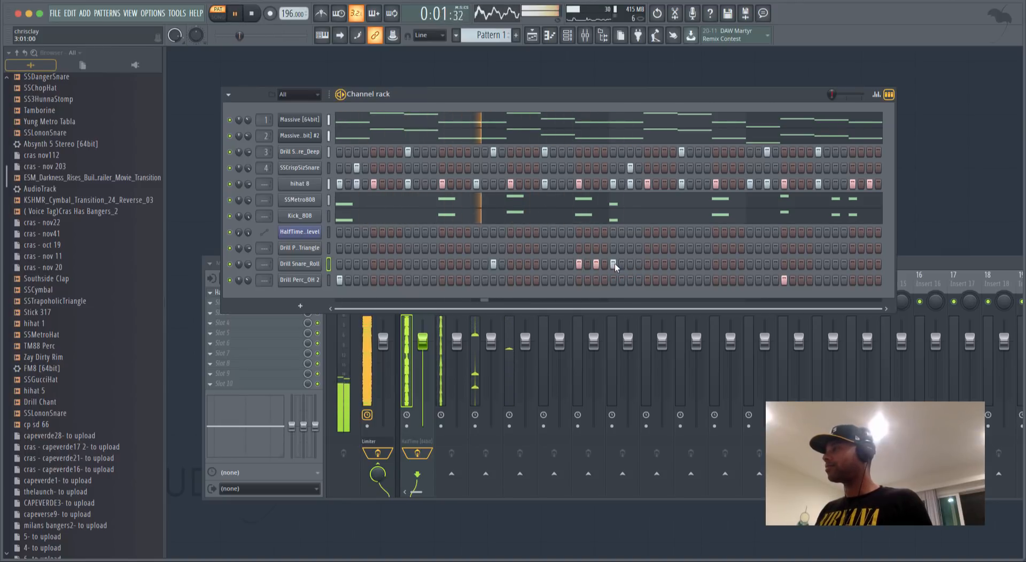
{"action": "left_click", "coordinate": [629, 266]}
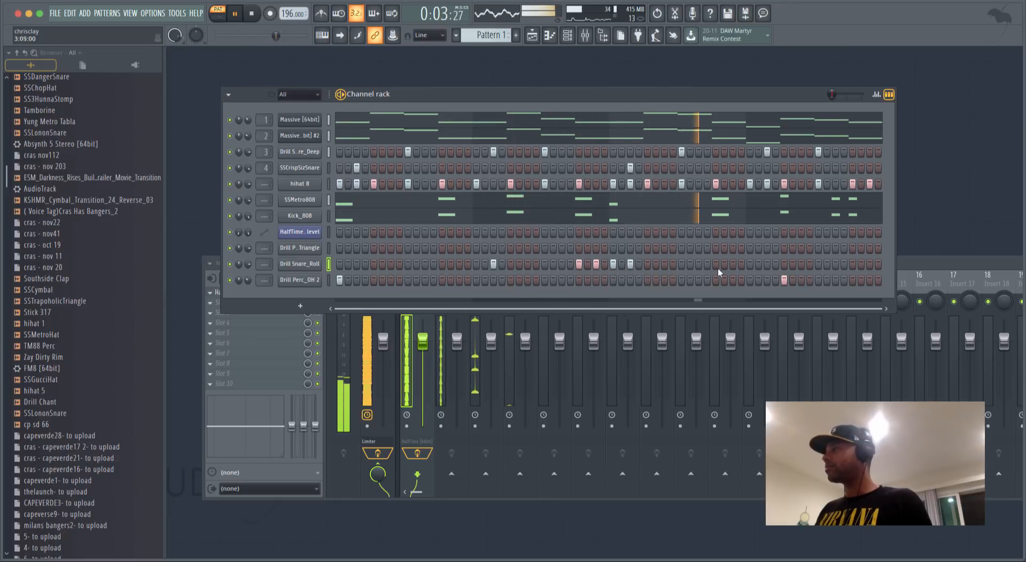
{"action": "left_click", "coordinate": [851, 264]}
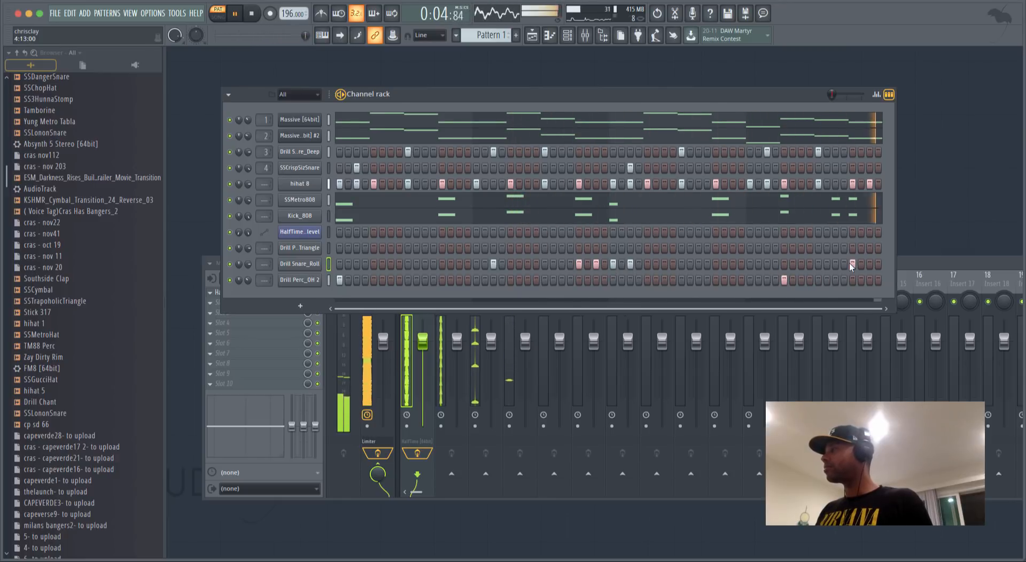
{"action": "left_click", "coordinate": [800, 264]}
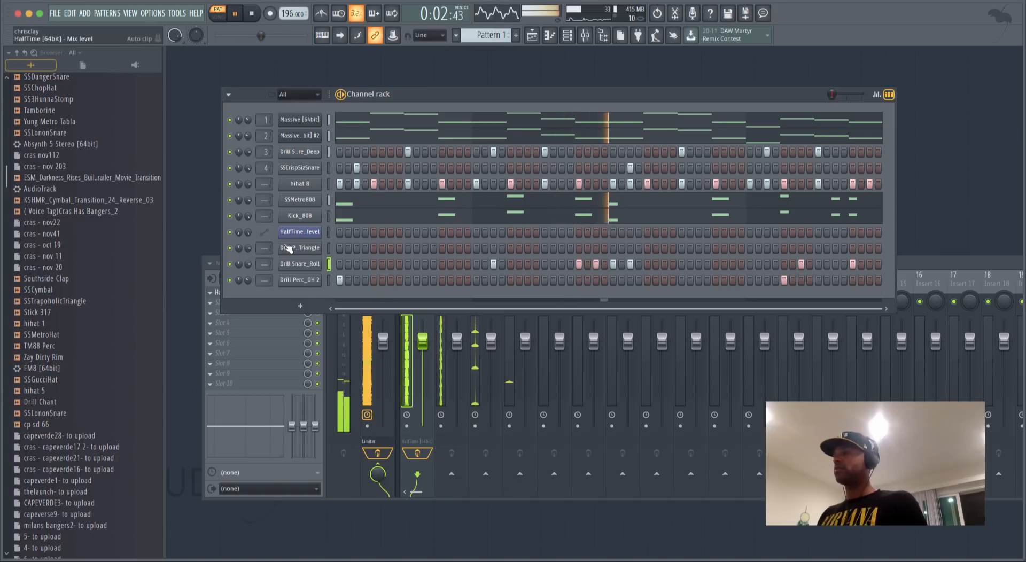
Add the TM88 Perc sample as a new channel and place its hits on steps 31 and 35.
{"action": "left_click_drag", "start_coordinate": [72, 346], "coordinate": [298, 291]}
{"action": "key", "text": "space"}
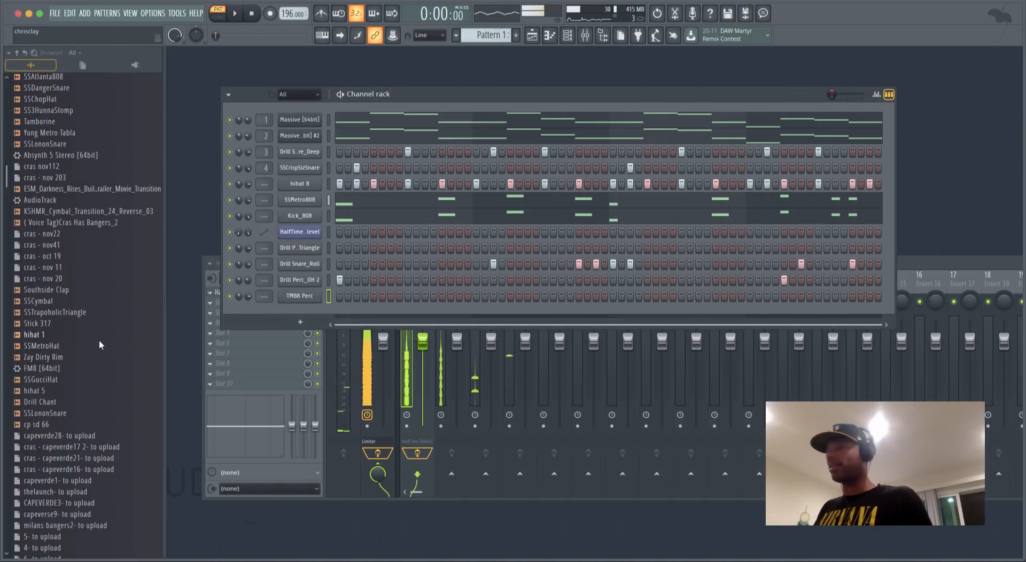
{"action": "key", "text": "space"}
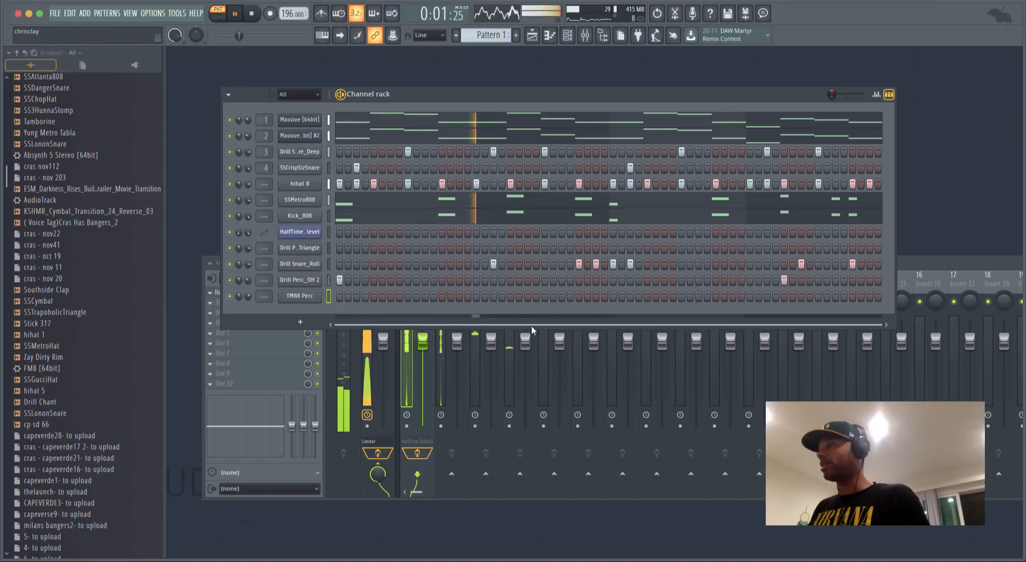
{"action": "left_click", "coordinate": [596, 295]}
{"action": "left_click", "coordinate": [630, 295]}
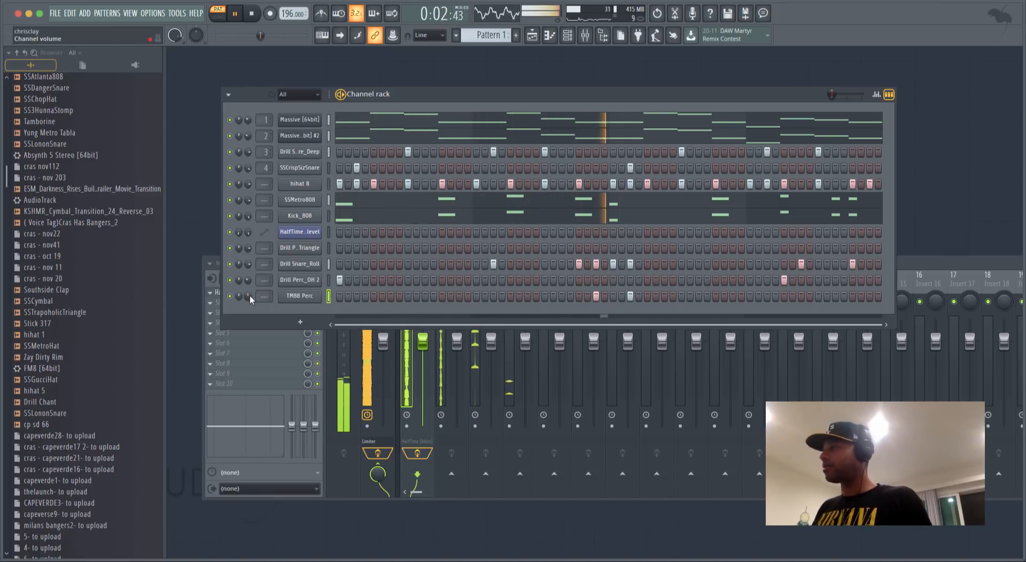
Add the Southside Clap sample as a new channel, with a lowered-velocity hit on step 7.
{"action": "left_click_drag", "start_coordinate": [74, 289], "coordinate": [306, 314]}
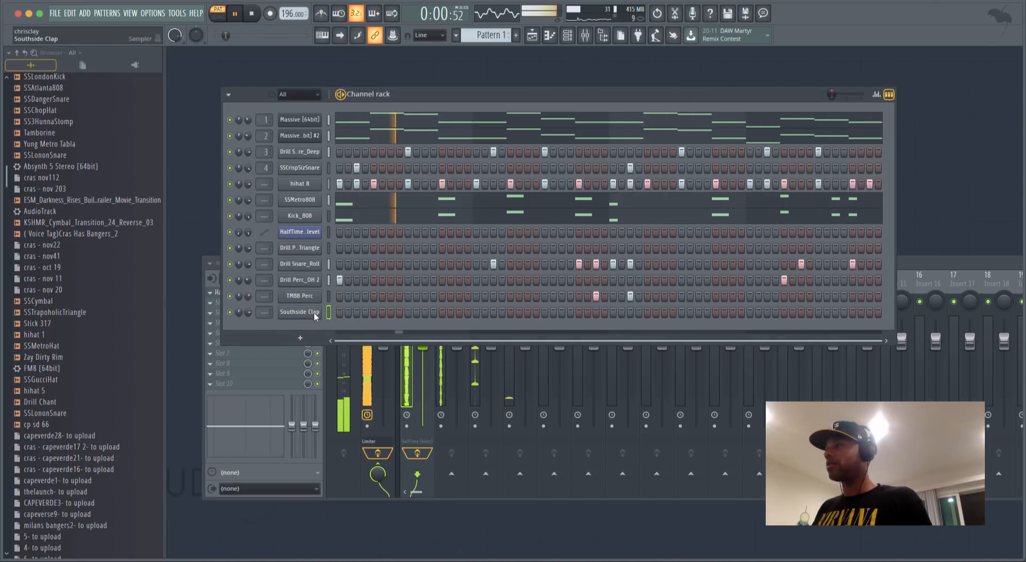
{"action": "key", "text": "space"}
{"action": "left_click", "coordinate": [392, 312]}
{"action": "key", "text": "space"}
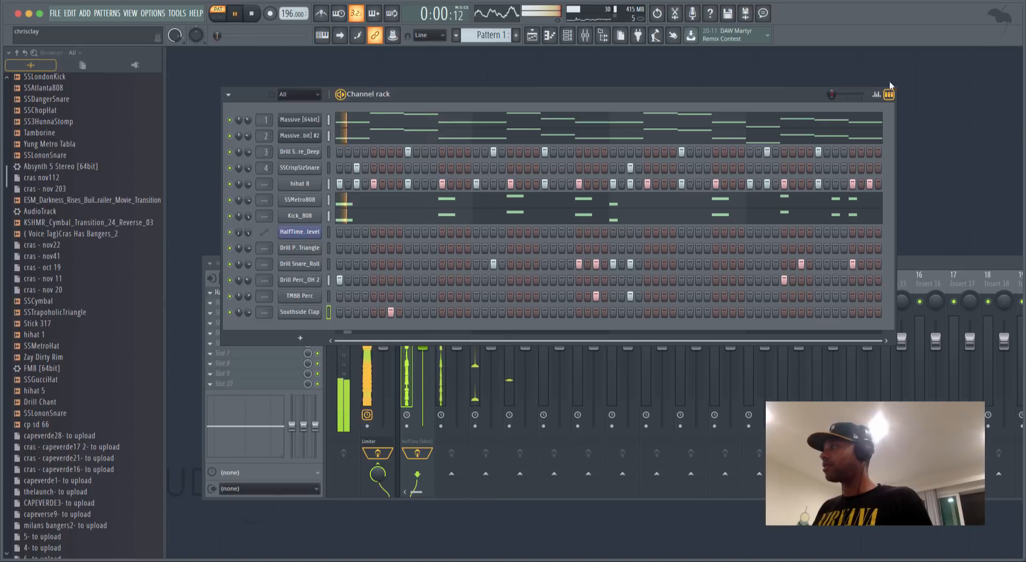
{"action": "left_click", "coordinate": [881, 95]}
{"action": "left_click_drag", "start_coordinate": [390, 347], "coordinate": [392, 404]}
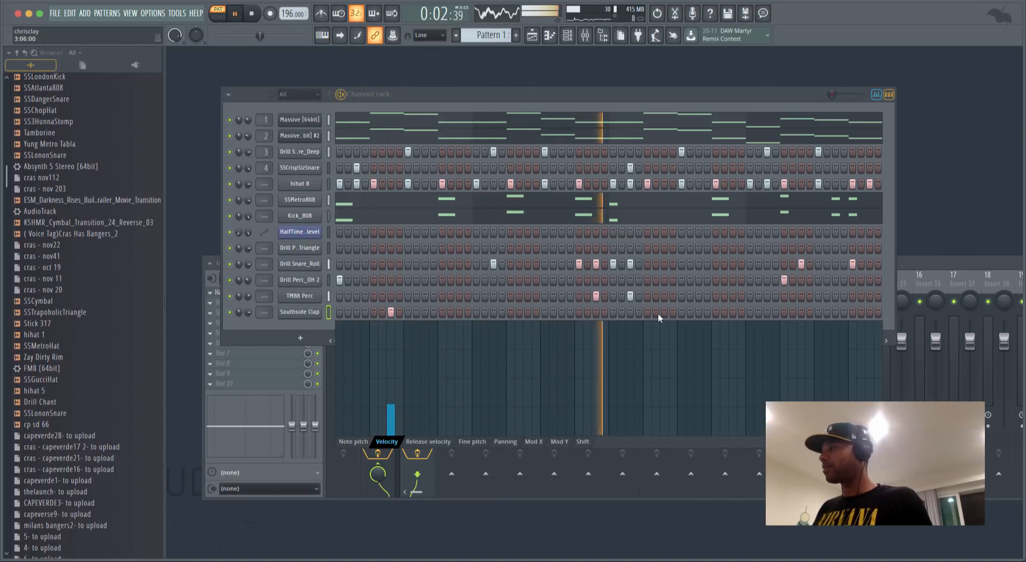
Add Southside Clap hits on steps 39 and 63 and lower their velocities, with step 39 at about 22%.
{"action": "left_click", "coordinate": [664, 347]}
{"action": "left_click_drag", "start_coordinate": [665, 347], "coordinate": [664, 411]}
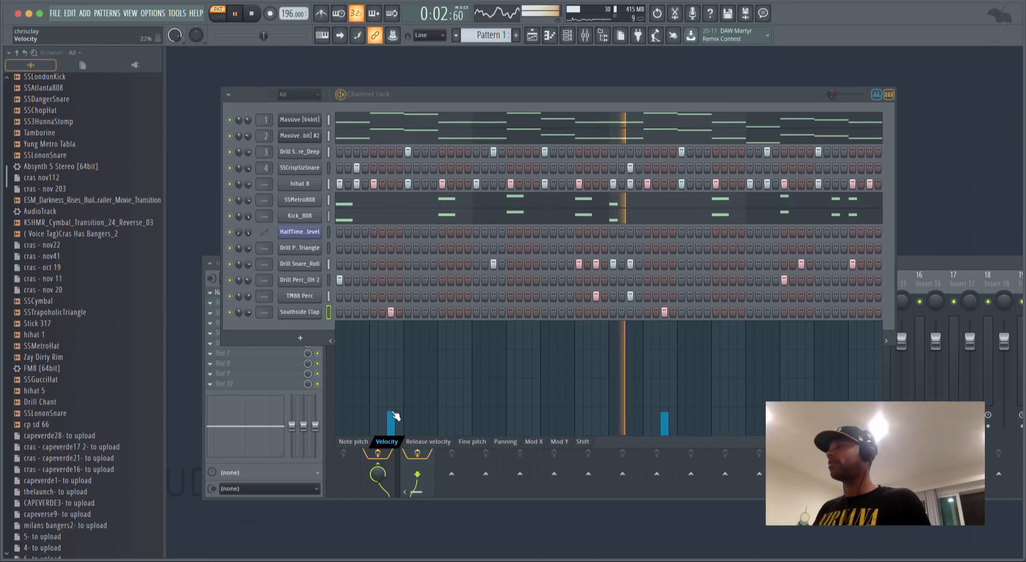
{"action": "left_click", "coordinate": [869, 313]}
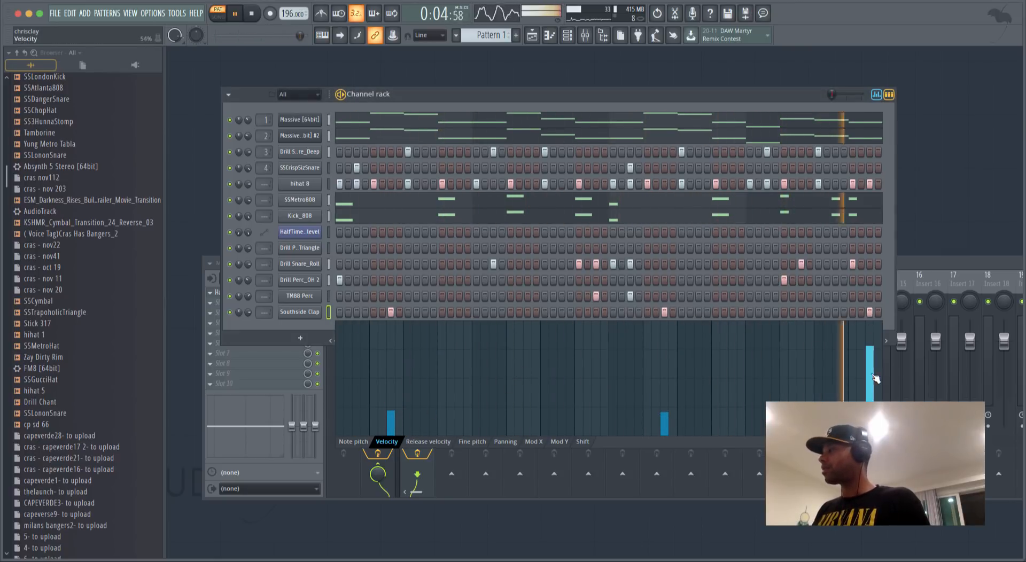
{"action": "left_click_drag", "start_coordinate": [871, 378], "coordinate": [871, 405]}
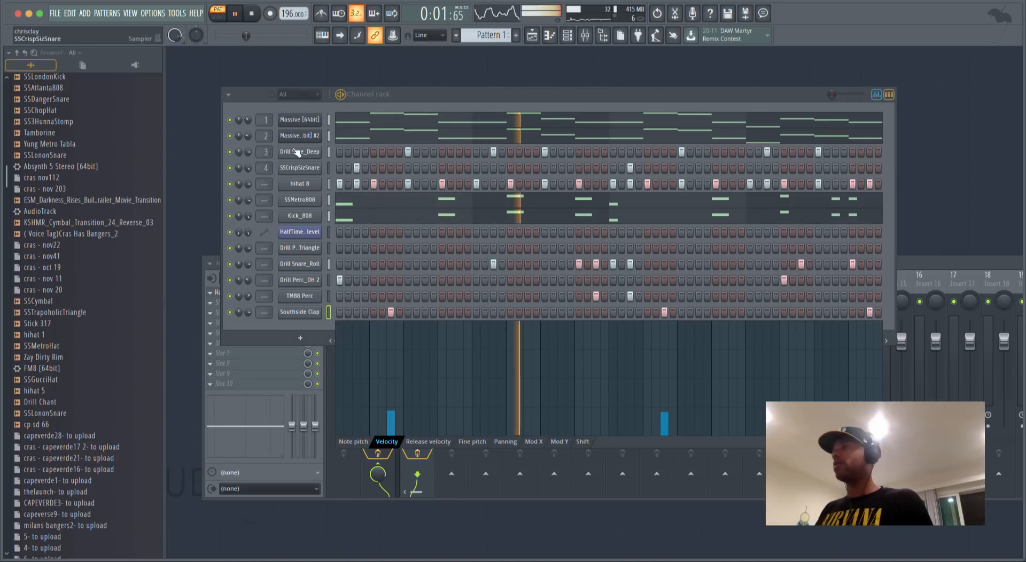
{"action": "key", "text": "space"}
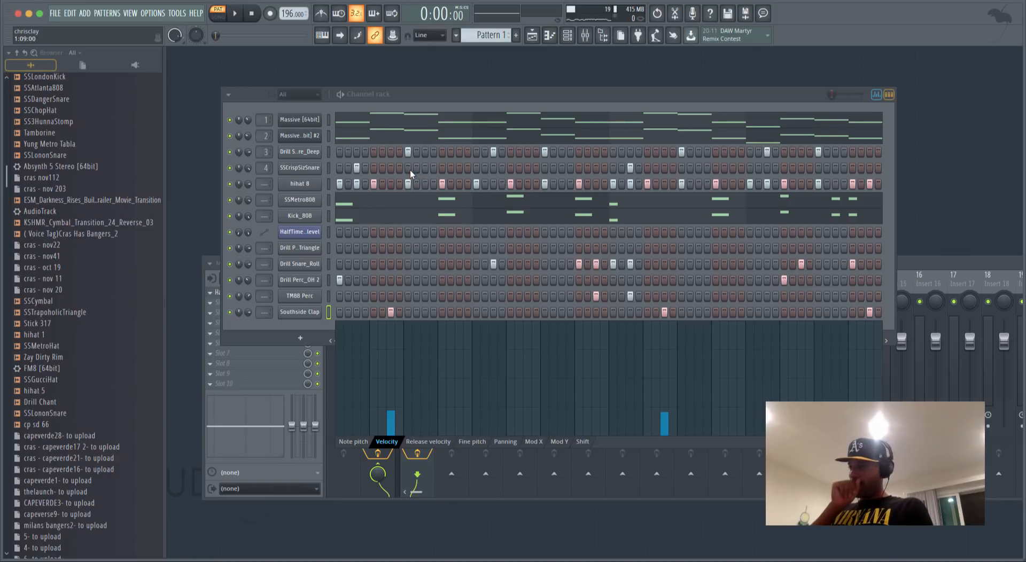
Add the Drill Chant sample as a new channel with a hit on step 29, and preview the cp sd 66 sample.
{"action": "key", "text": "space"}
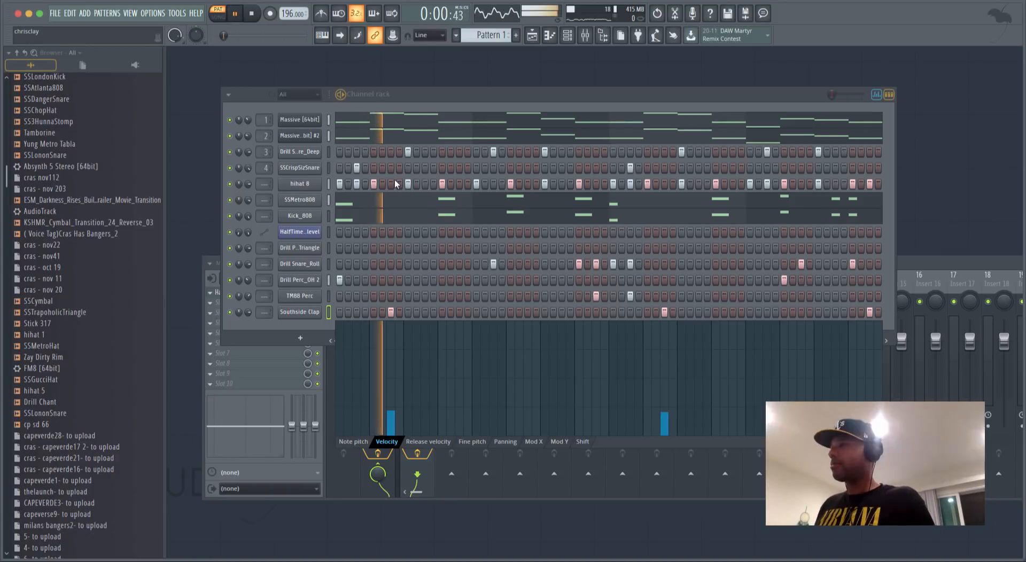
{"action": "left_click", "coordinate": [62, 406]}
{"action": "left_click_drag", "start_coordinate": [63, 406], "coordinate": [302, 319]}
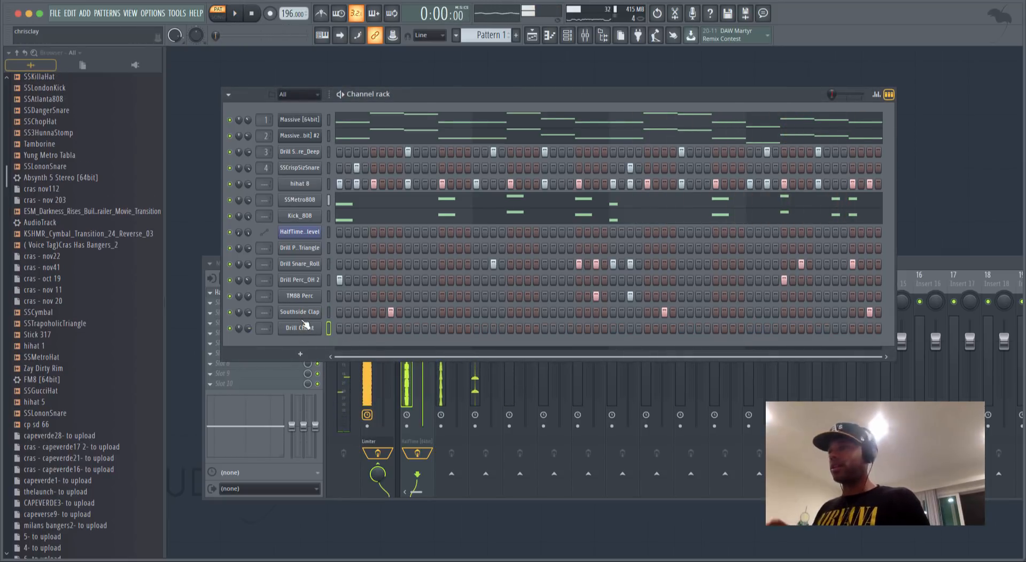
{"action": "key", "text": "space"}
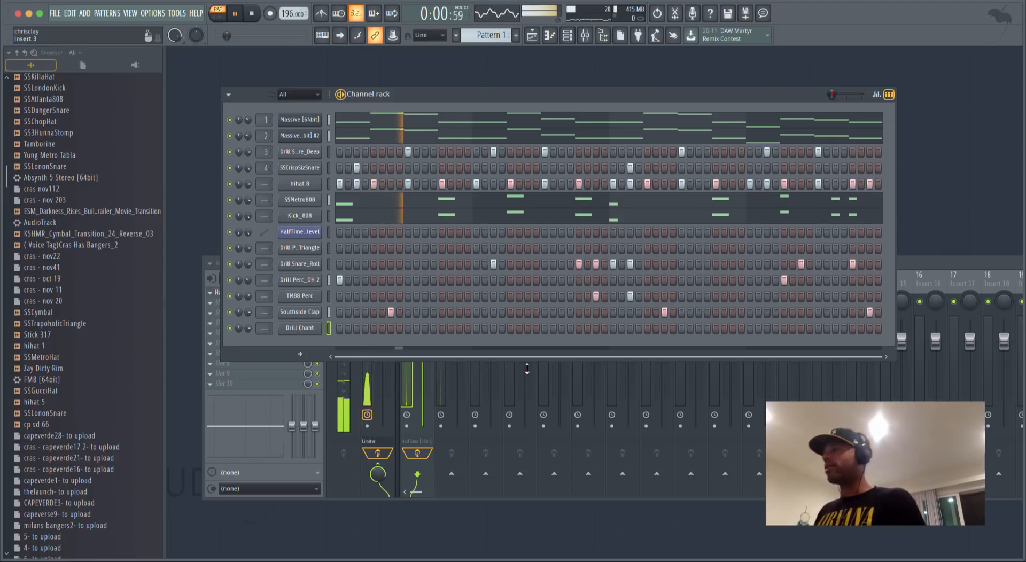
{"action": "left_click", "coordinate": [579, 328]}
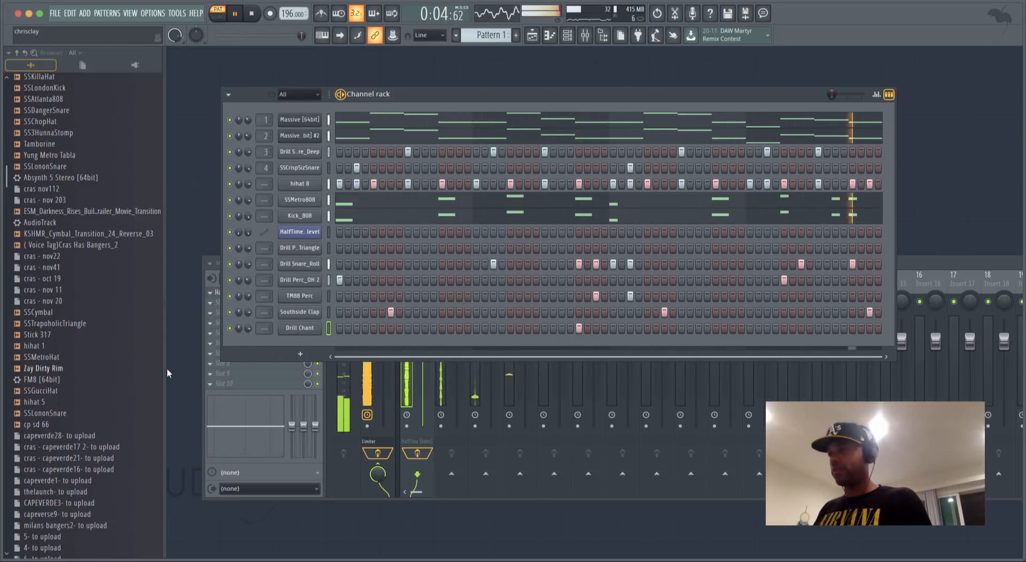
{"action": "left_click", "coordinate": [86, 423]}
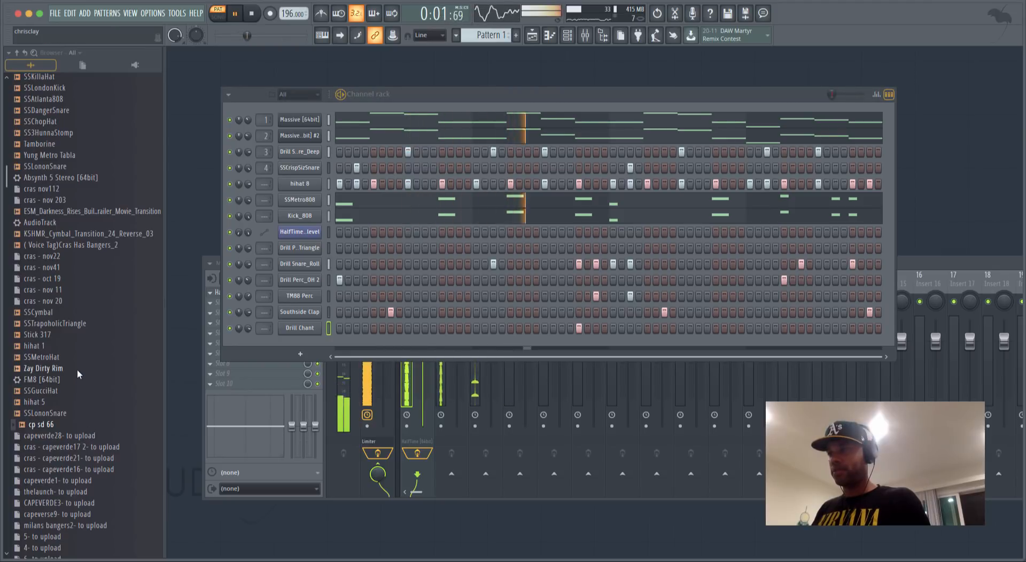
{"action": "key", "text": "space"}
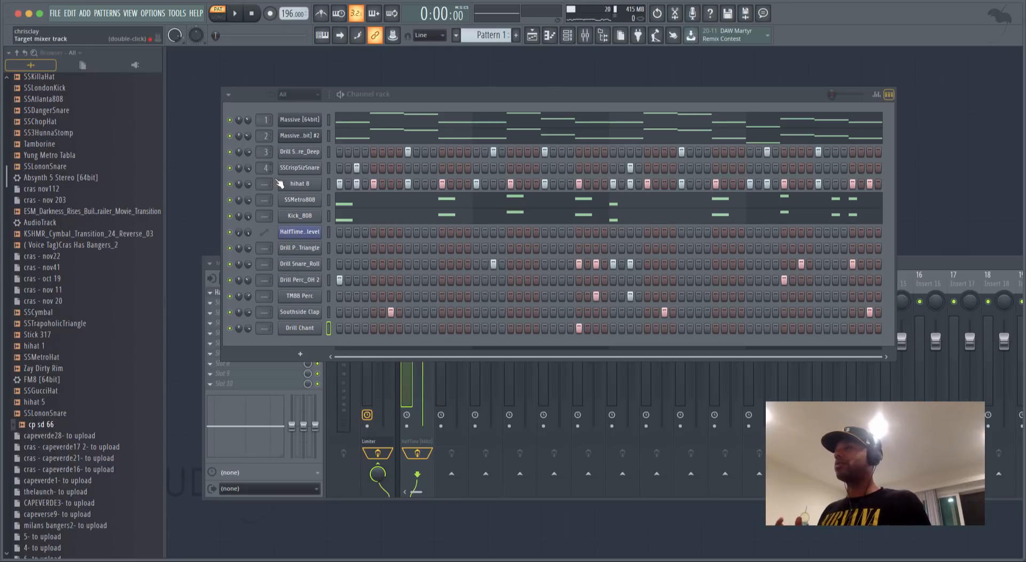
Route hihat 8, SSMetro808, Kick_808 and the percussion, clap and chant channels to mixer tracks 5 through 12, and bring up the mixer.
{"action": "left_click", "coordinate": [327, 185]}
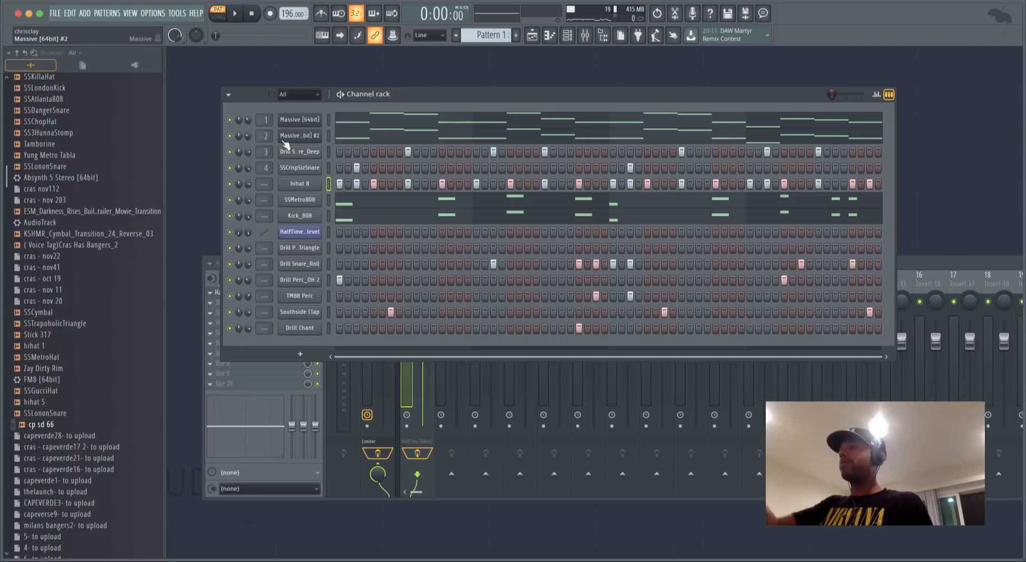
{"action": "double_click", "coordinate": [327, 189]}
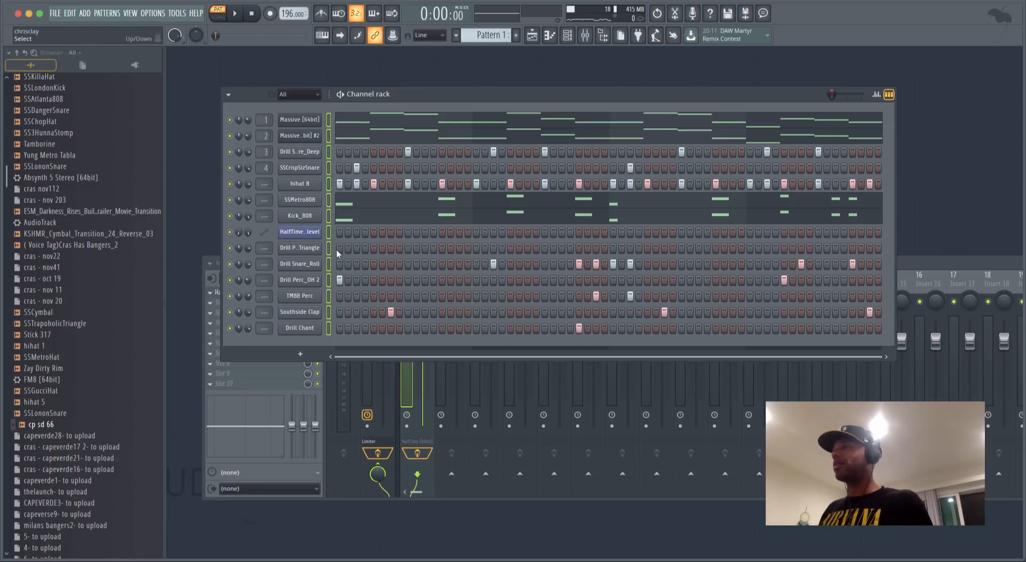
{"action": "left_click", "coordinate": [329, 232]}
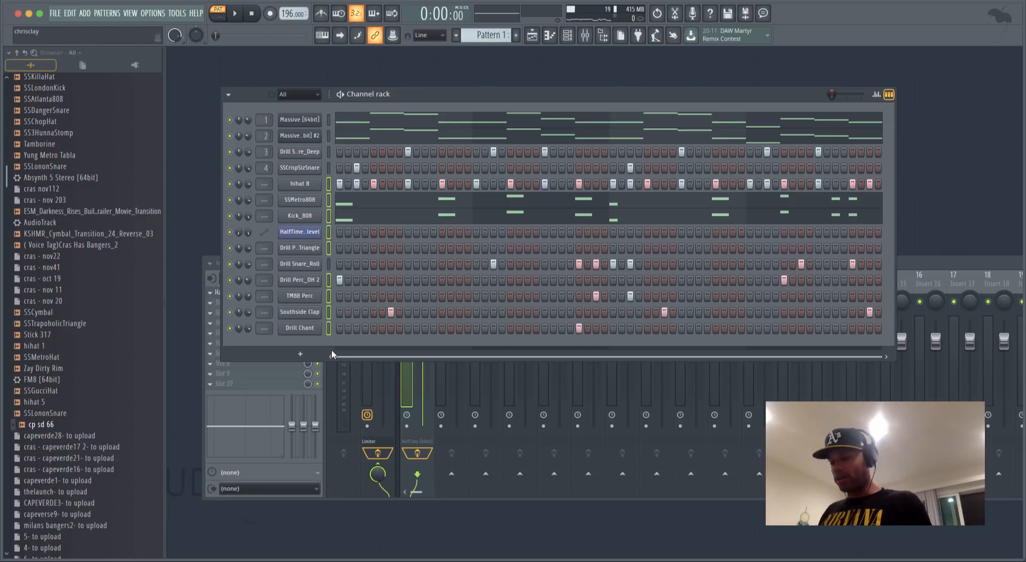
{"action": "key", "text": "ctrl+l"}
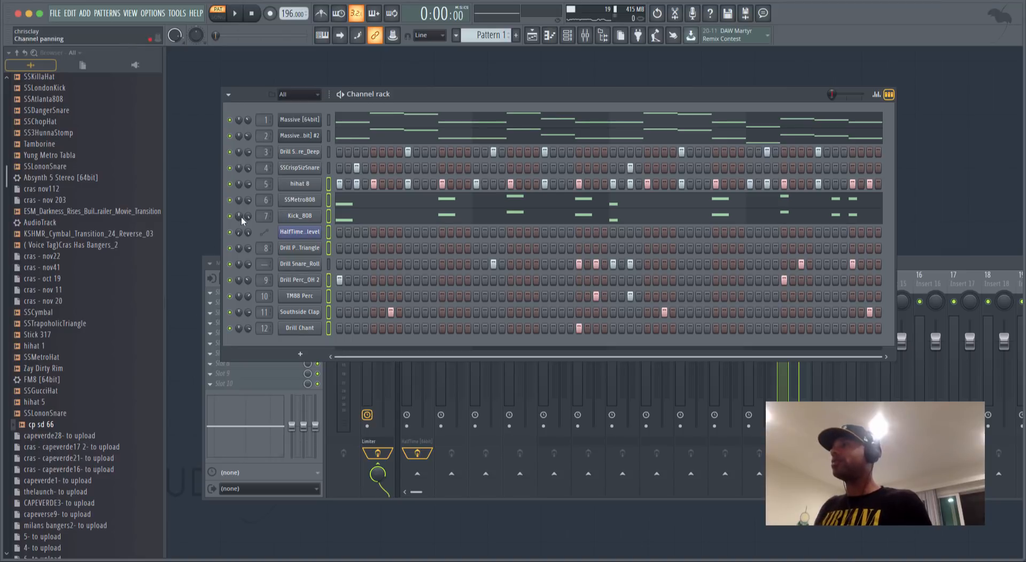
{"action": "left_click", "coordinate": [588, 36]}
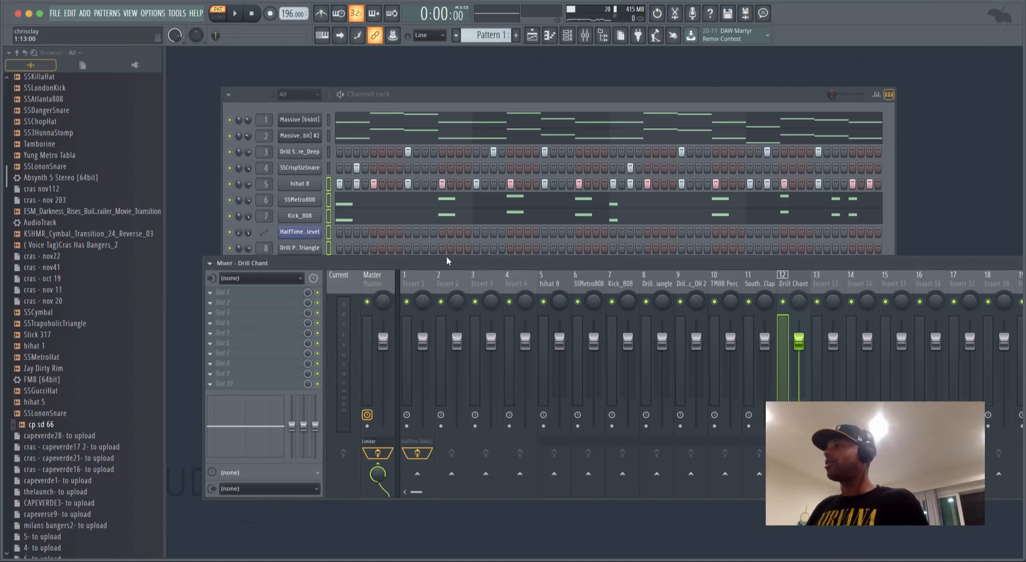
{"action": "left_click_drag", "start_coordinate": [447, 258], "coordinate": [412, 223]}
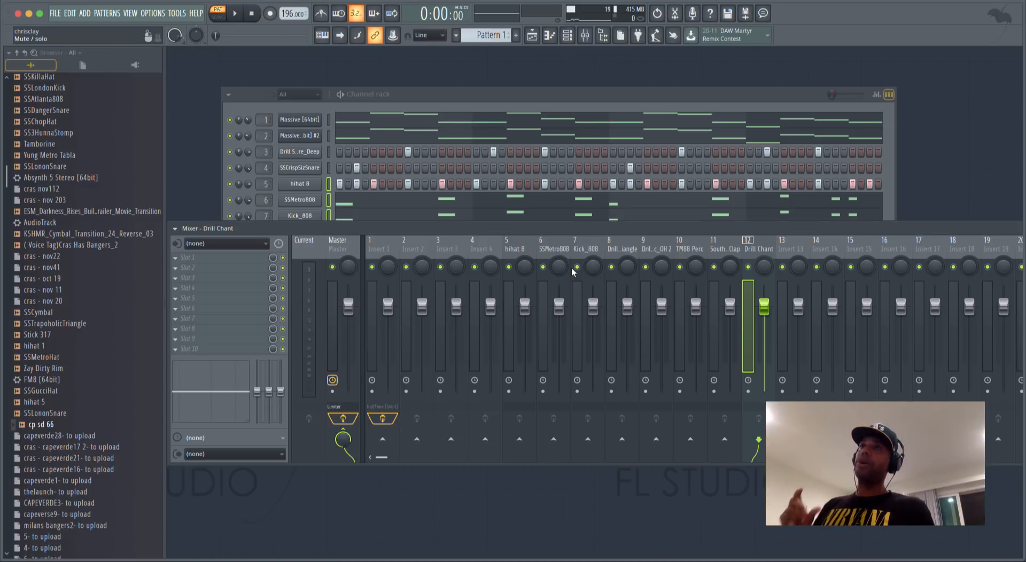
Play the pattern and solo the Kick_808 mixer track to hear its level.
{"action": "key", "text": "space"}
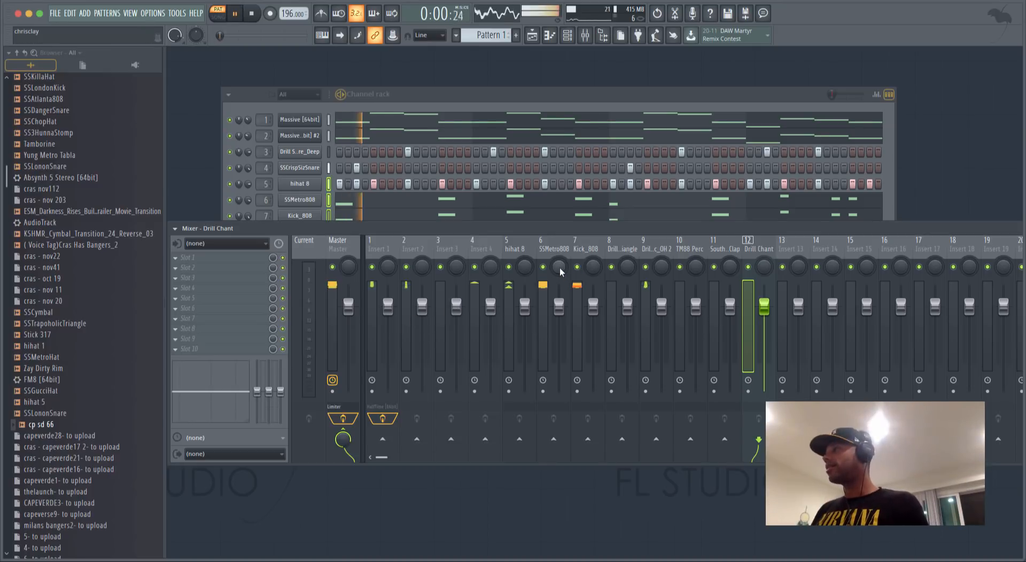
{"action": "right_click", "coordinate": [577, 267]}
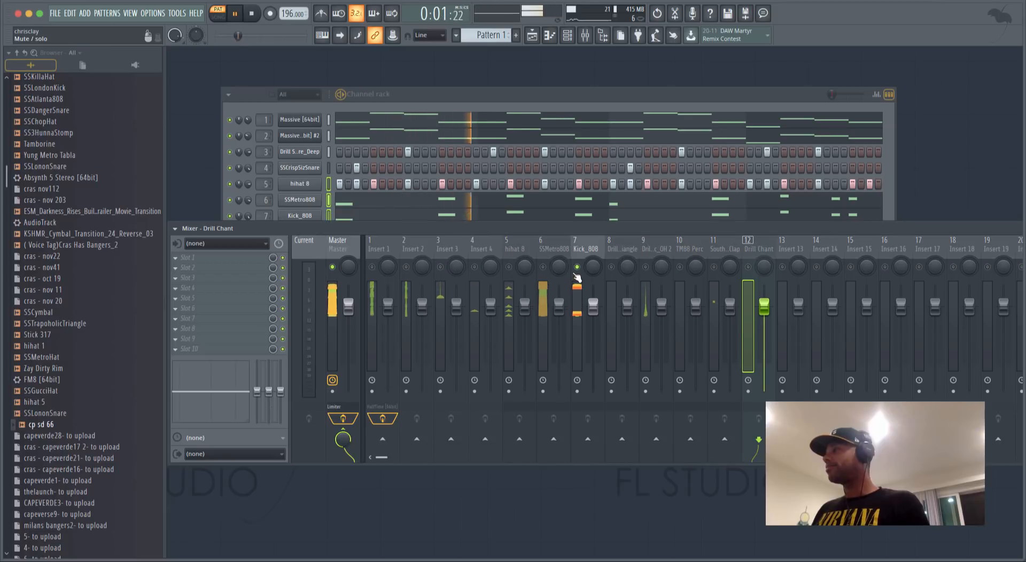
{"action": "left_click", "coordinate": [593, 306]}
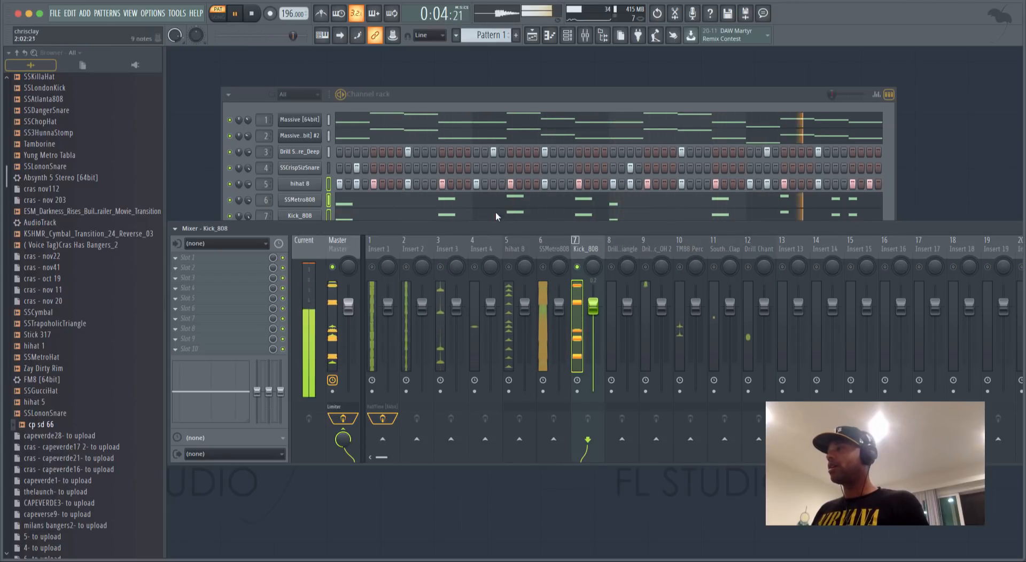
{"action": "key", "text": "space"}
Route the Drill Snare_Roll channel to mixer track 13 and return to the mixer.
{"action": "left_click", "coordinate": [332, 137]}
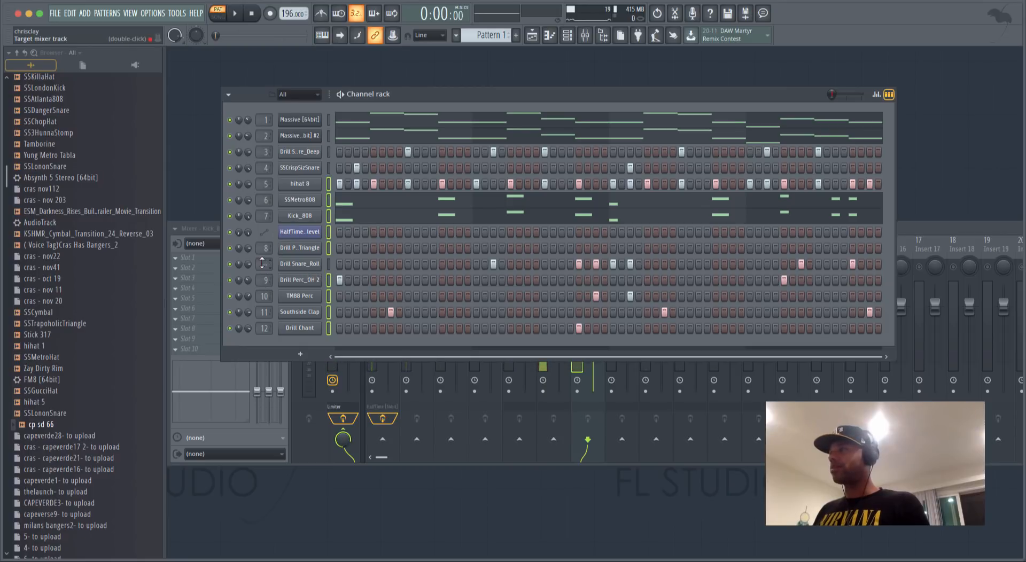
{"action": "left_click", "coordinate": [327, 264]}
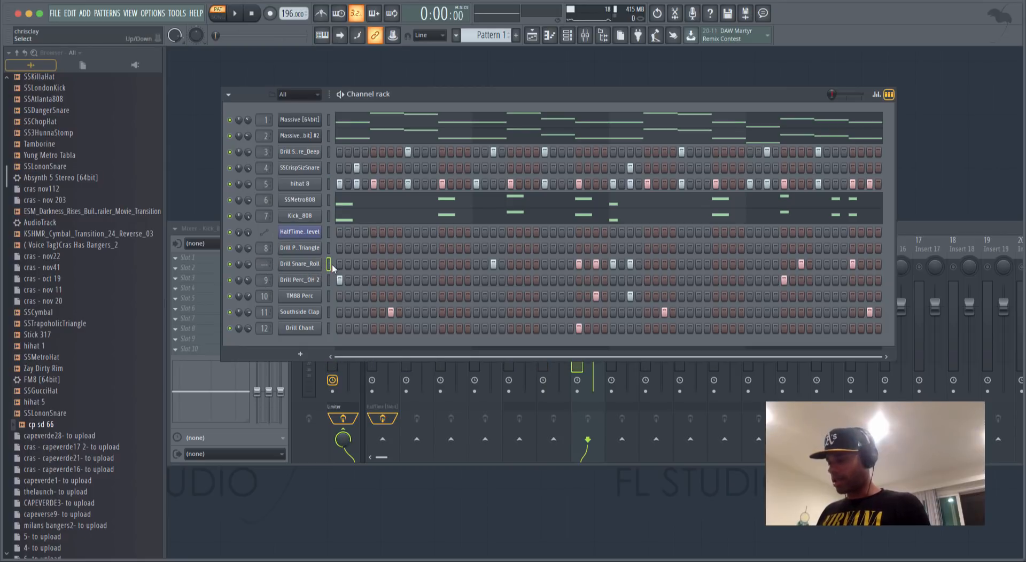
{"action": "key", "text": "ctrl+l"}
{"action": "left_click", "coordinate": [911, 228]}
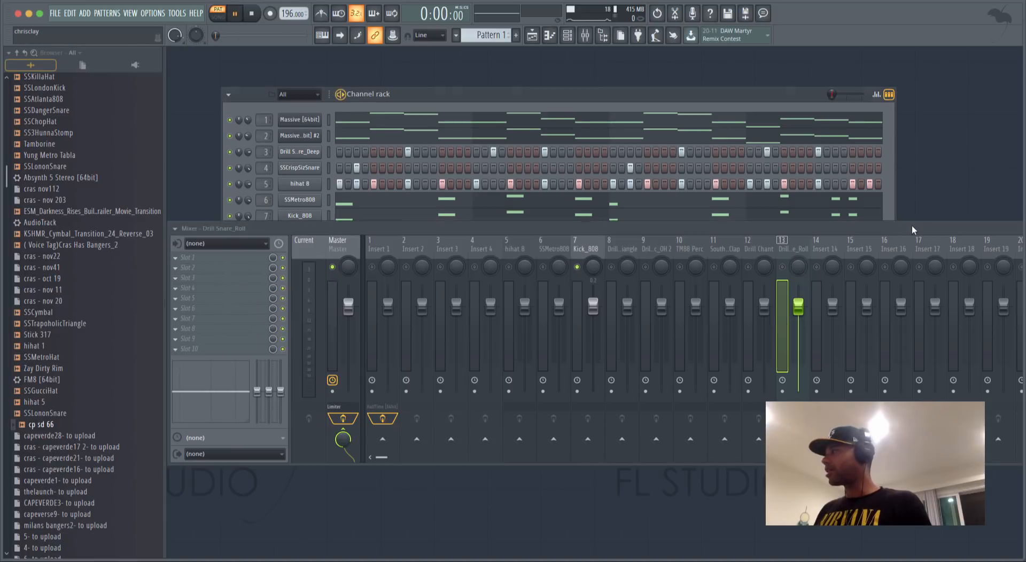
Lower the Kick_808 mixer track's volume to about -11.4 dB while the pattern plays.
{"action": "key", "text": "space"}
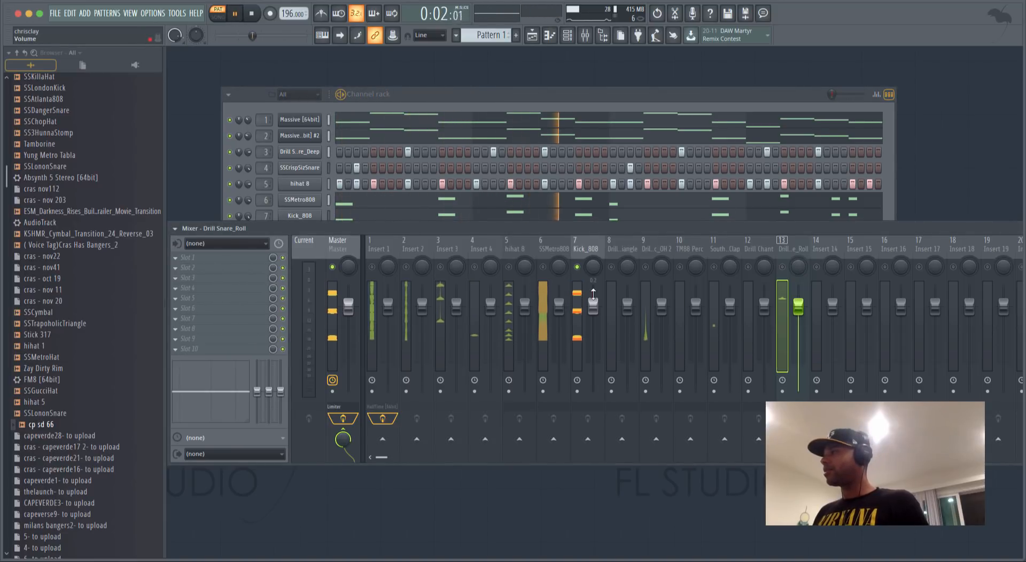
{"action": "left_click", "coordinate": [594, 258]}
{"action": "key", "text": "space"}
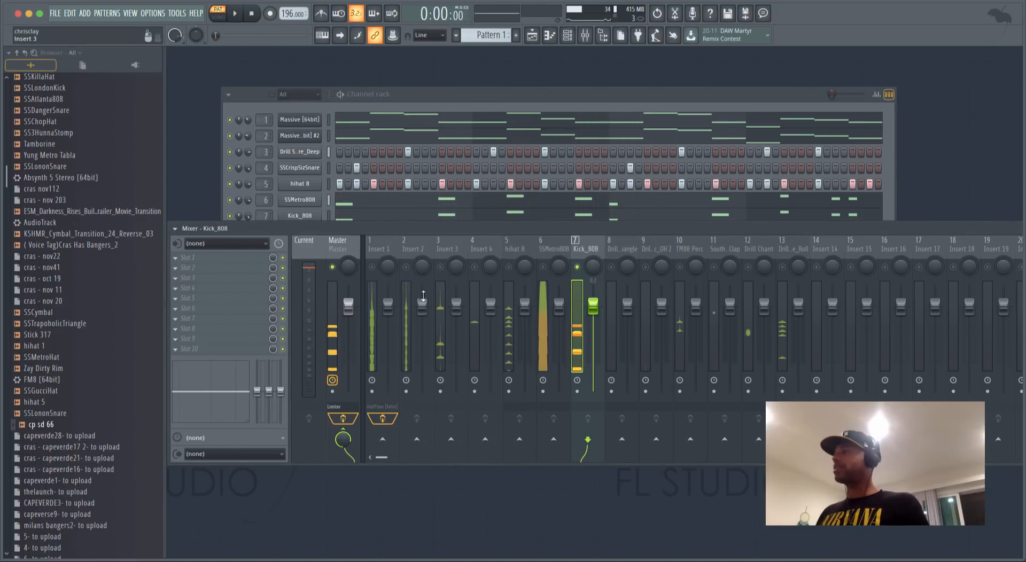
{"action": "key", "text": "space"}
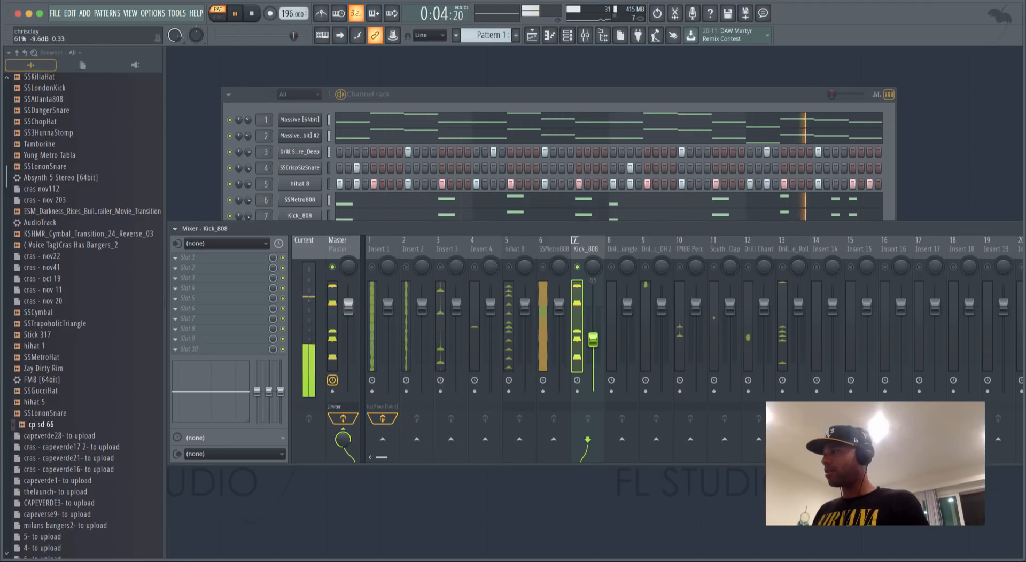
{"action": "mouse_move", "coordinate": [592, 339]}
{"action": "left_mouse_down"}
{"action": "mouse_move", "coordinate": [593, 358]}
{"action": "mouse_move", "coordinate": [592, 344]}
{"action": "left_mouse_up"}
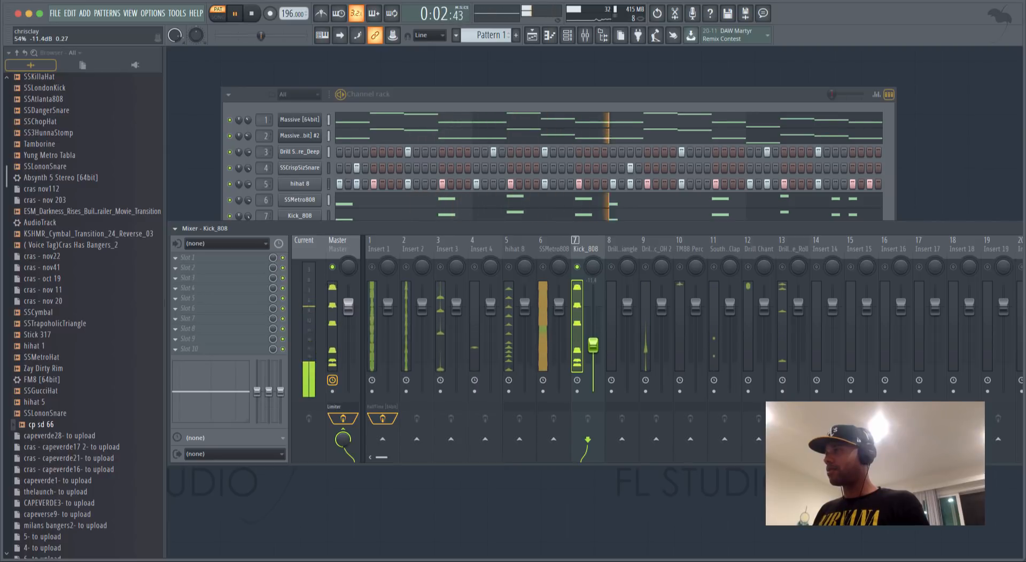
{"action": "key", "text": "space"}
Disable the Fruity Limiter on the Master track and reselect the Kick_808 track.
{"action": "left_click", "coordinate": [341, 248]}
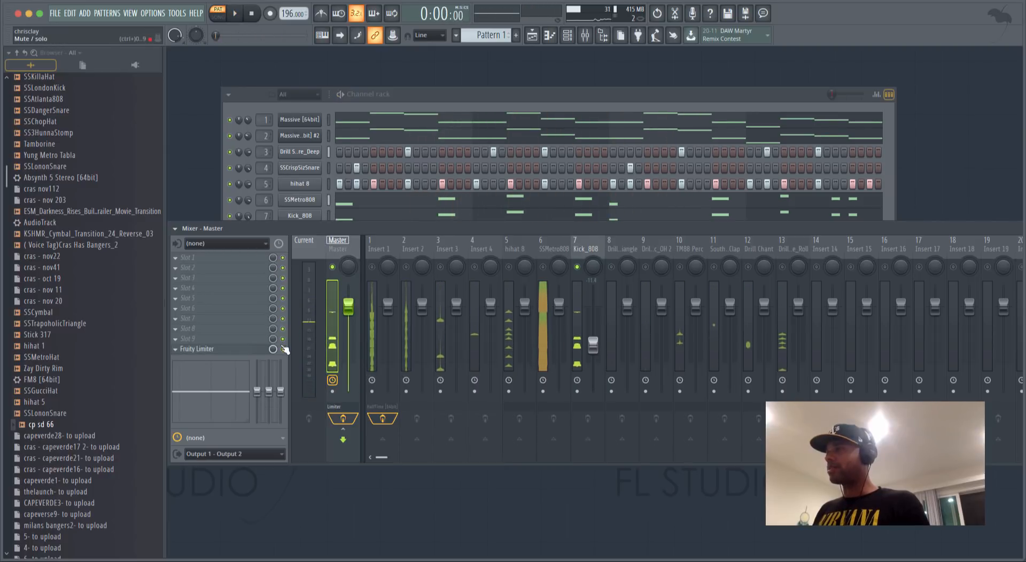
{"action": "left_click", "coordinate": [576, 253]}
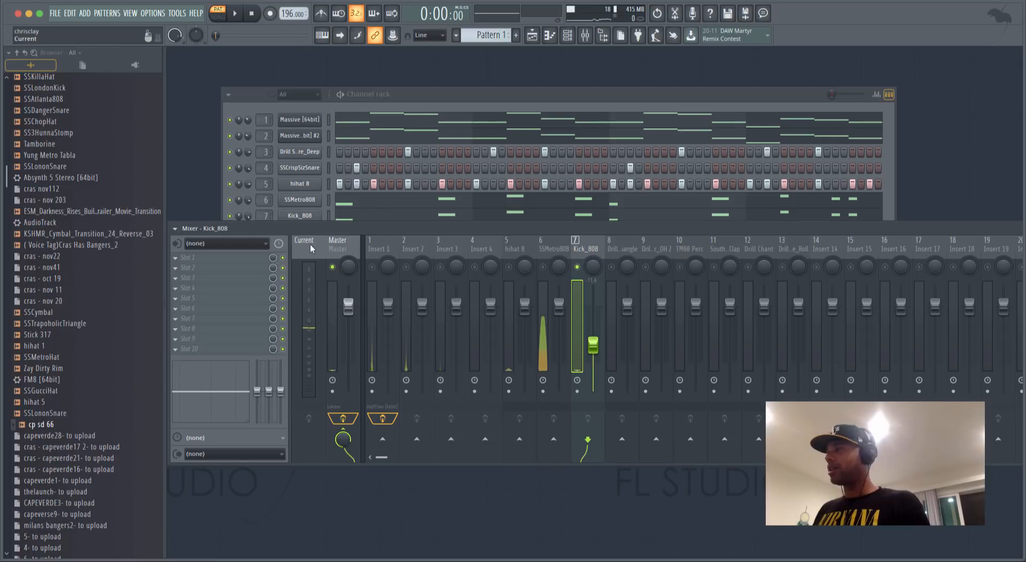
{"action": "left_click", "coordinate": [334, 250]}
{"action": "left_click", "coordinate": [582, 248]}
During playback, lower Kick_808 to about -12.9 dB, and bring in SSMetro808 at about -8.2 dB.
{"action": "key", "text": "space"}
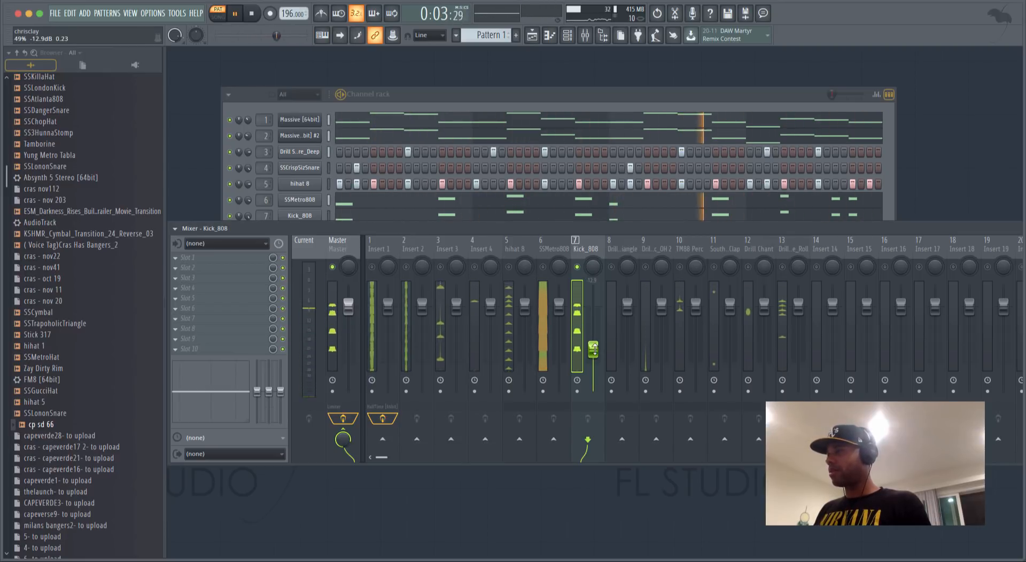
{"action": "left_click_drag", "start_coordinate": [558, 305], "coordinate": [559, 342]}
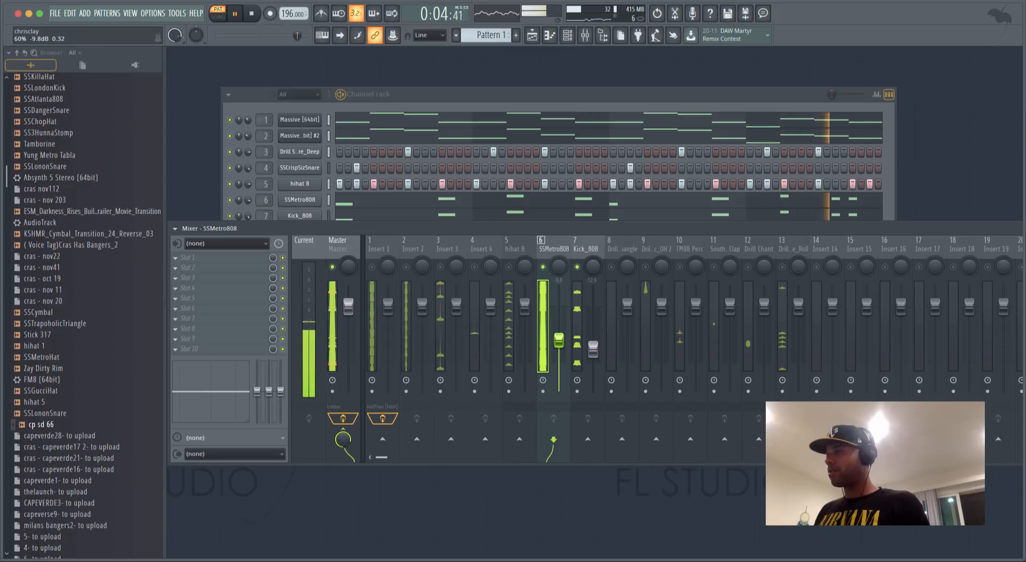
{"action": "left_click_drag", "start_coordinate": [558, 342], "coordinate": [558, 337]}
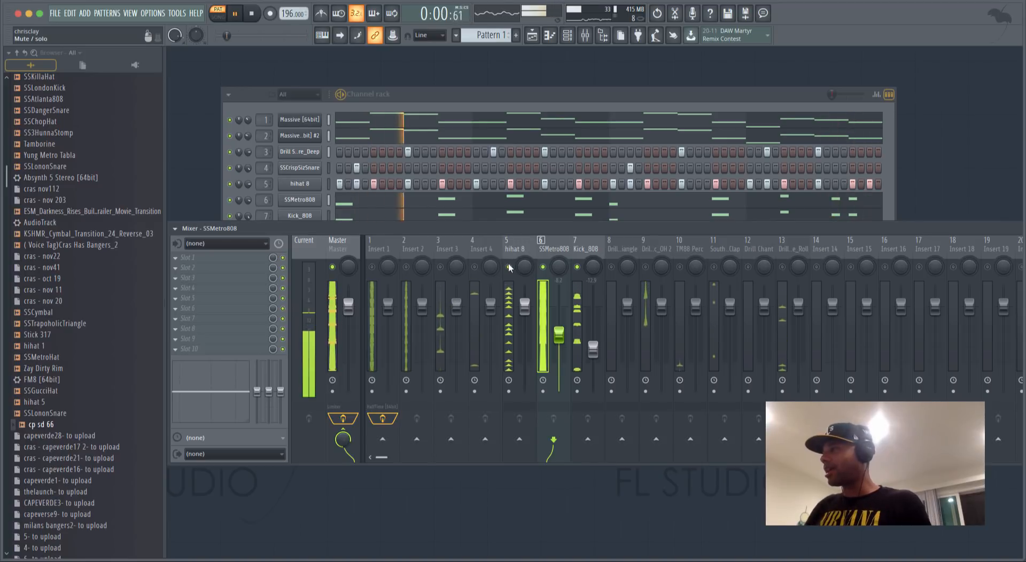
Unmute the hihat 8 mixer track and lower its volume to about -13.5 dB.
{"action": "left_click", "coordinate": [513, 246]}
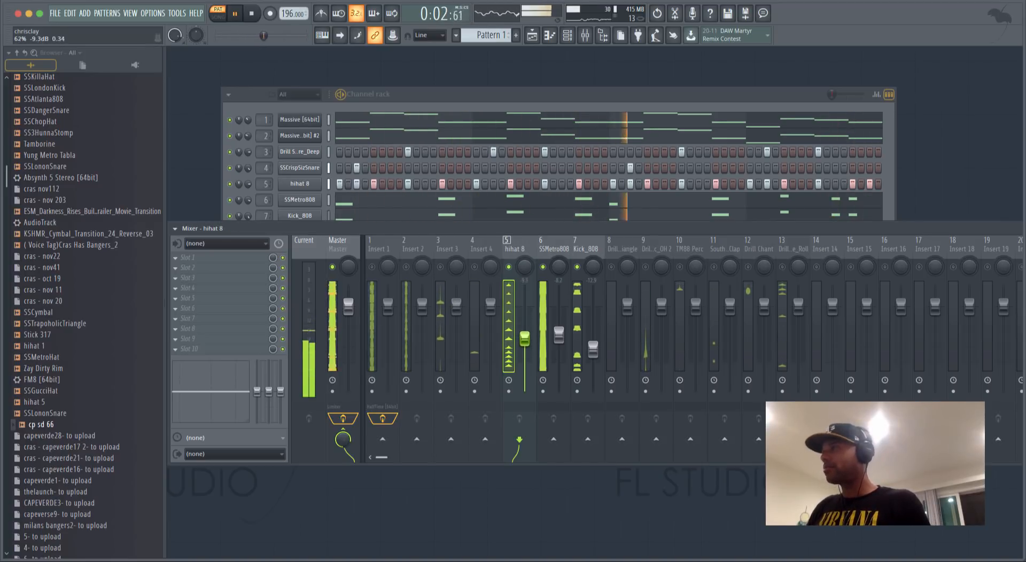
{"action": "key", "text": "XF86AudioRaiseVolume"}
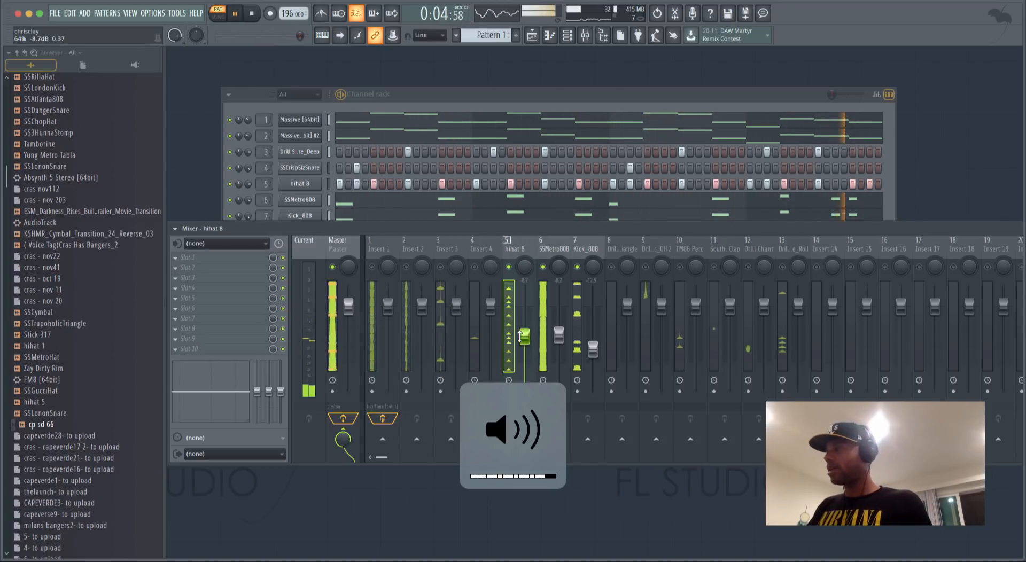
{"action": "left_click_drag", "start_coordinate": [524, 336], "coordinate": [524, 338]}
{"action": "key", "text": "XF86AudioRaiseVolume"}
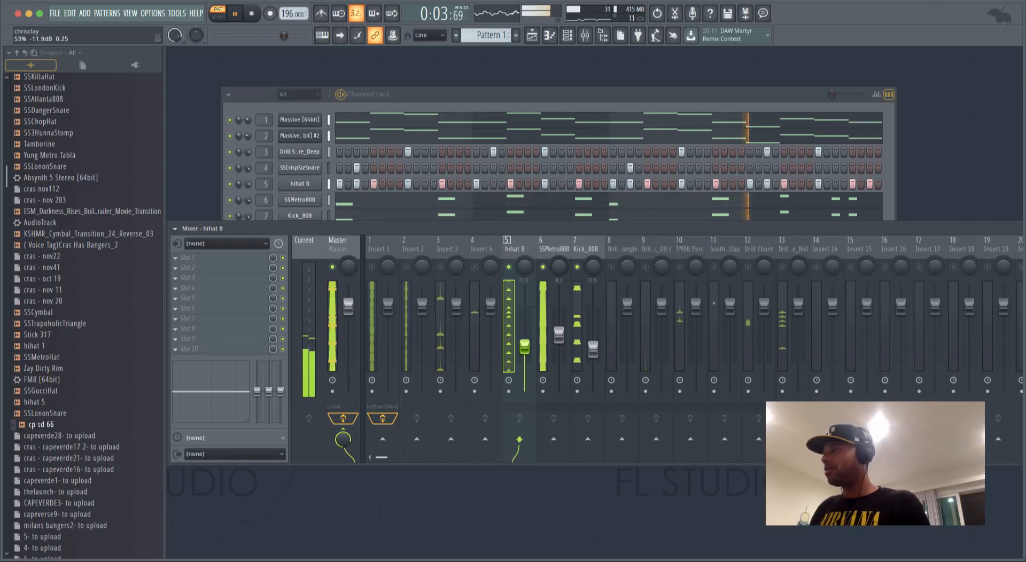
Unmute the snare tracks Insert 3 and Insert 4, lowering them to about -7 dB and -11.5 dB.
{"action": "left_click", "coordinate": [440, 268]}
{"action": "left_click_drag", "start_coordinate": [456, 306], "coordinate": [456, 324]}
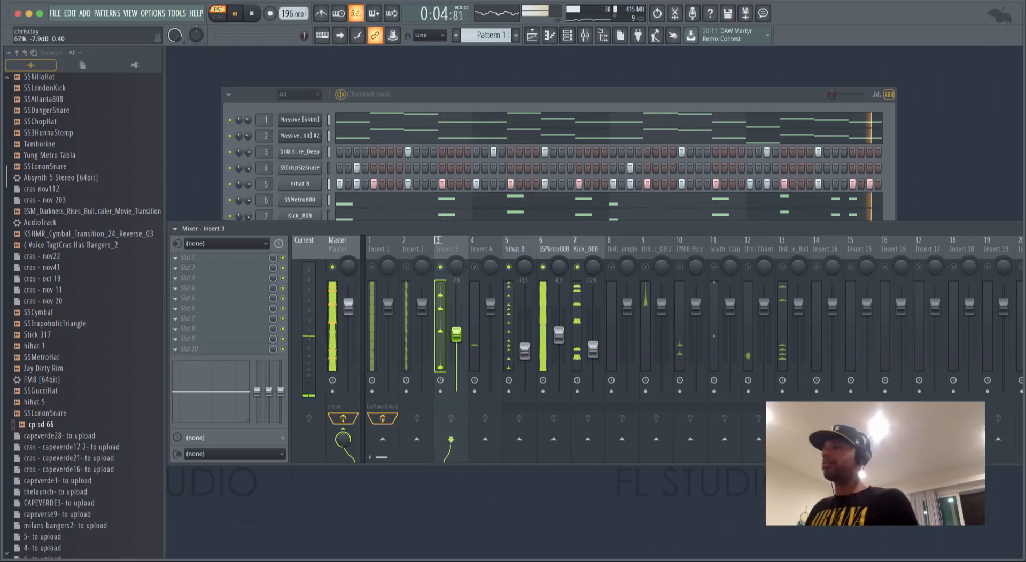
{"action": "left_click", "coordinate": [475, 267]}
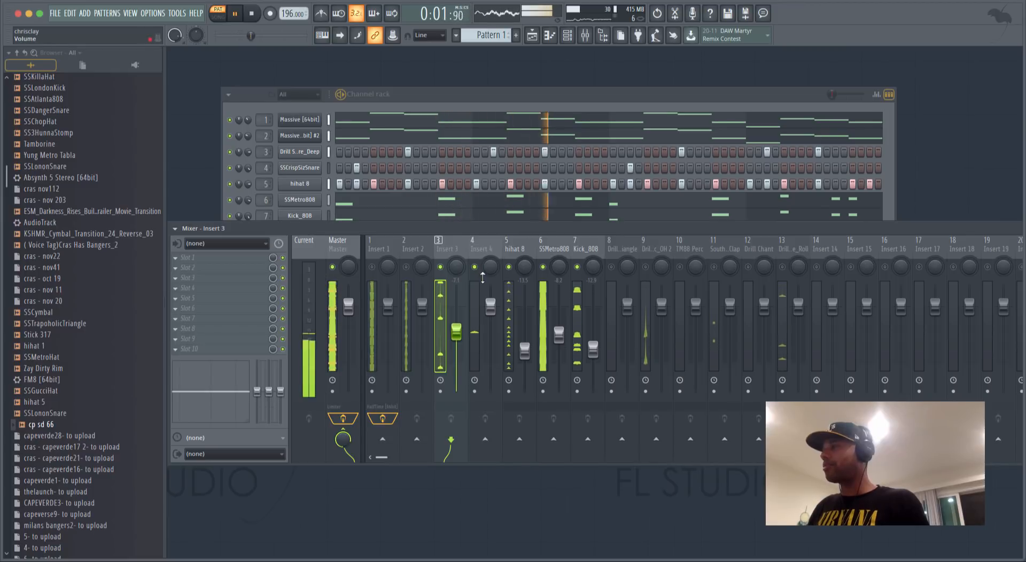
{"action": "left_click_drag", "start_coordinate": [491, 307], "coordinate": [491, 327]}
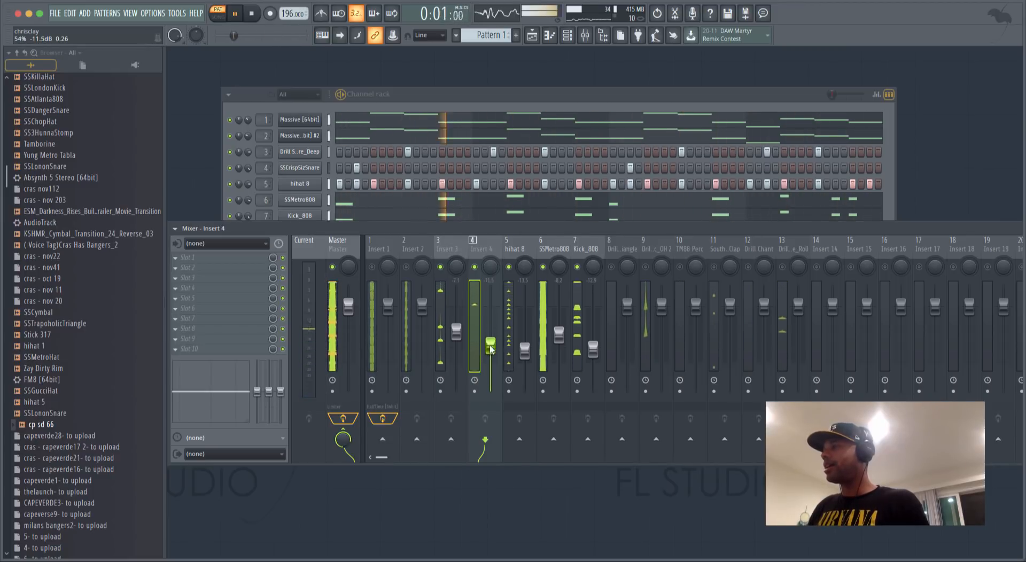
Unmute Drill Perc_OH 2 and Southside Clap, lowering the percussion track to about -10.5 dB and the clap's volume as well.
{"action": "left_click", "coordinate": [646, 267]}
{"action": "left_click_drag", "start_coordinate": [661, 306], "coordinate": [661, 342]}
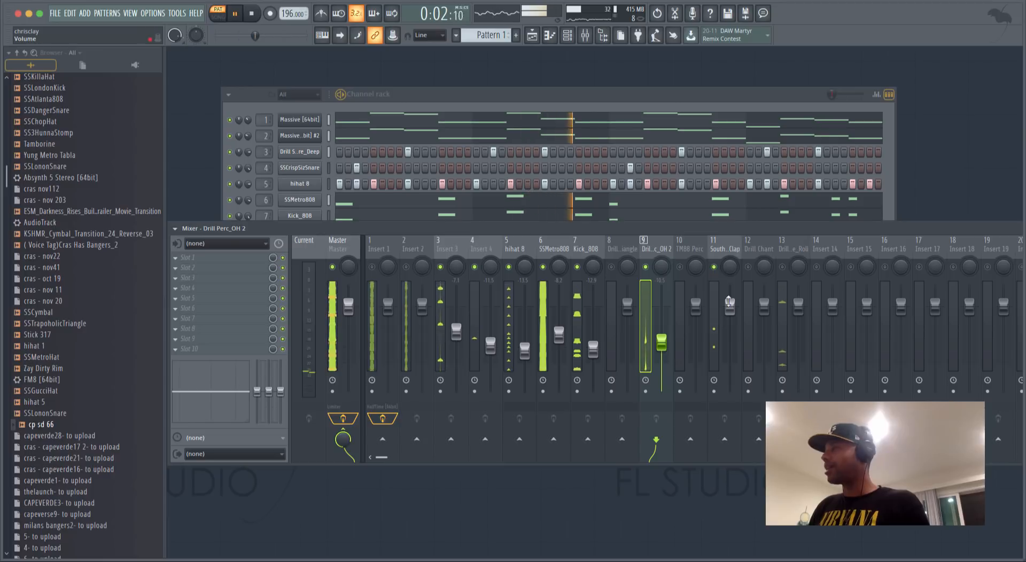
{"action": "left_click", "coordinate": [713, 267]}
{"action": "scroll", "coordinate": [729, 299], "scroll_direction": "down", "scroll_amount": 5}
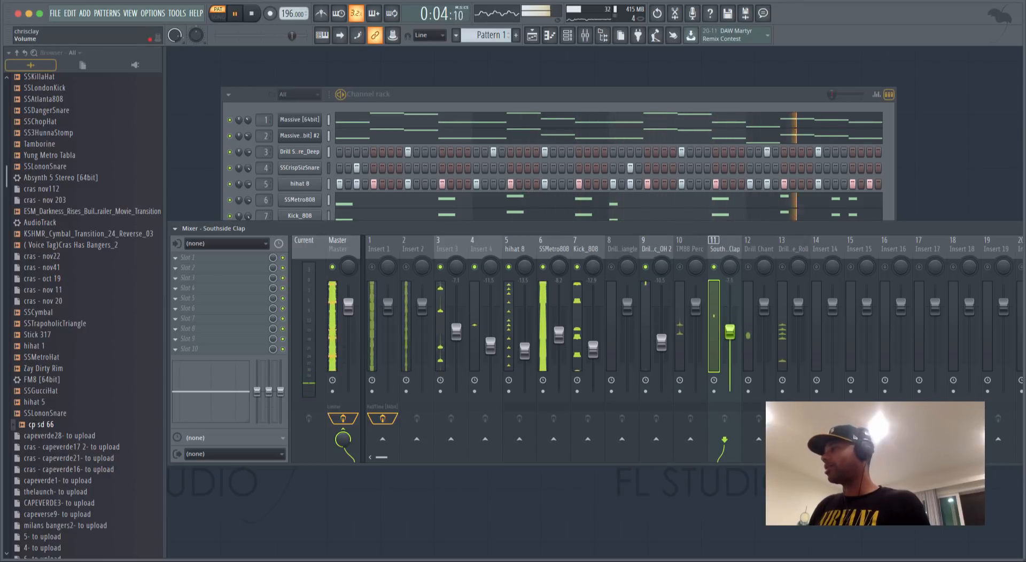
{"action": "scroll", "coordinate": [729, 297], "scroll_direction": "down", "scroll_amount": 3}
Bring in the TM88 Perc and Drill Snare_Roll mixer tracks at reduced volume, with Drill Snare_Roll at about -7.3 dB.
{"action": "left_click", "coordinate": [684, 295]}
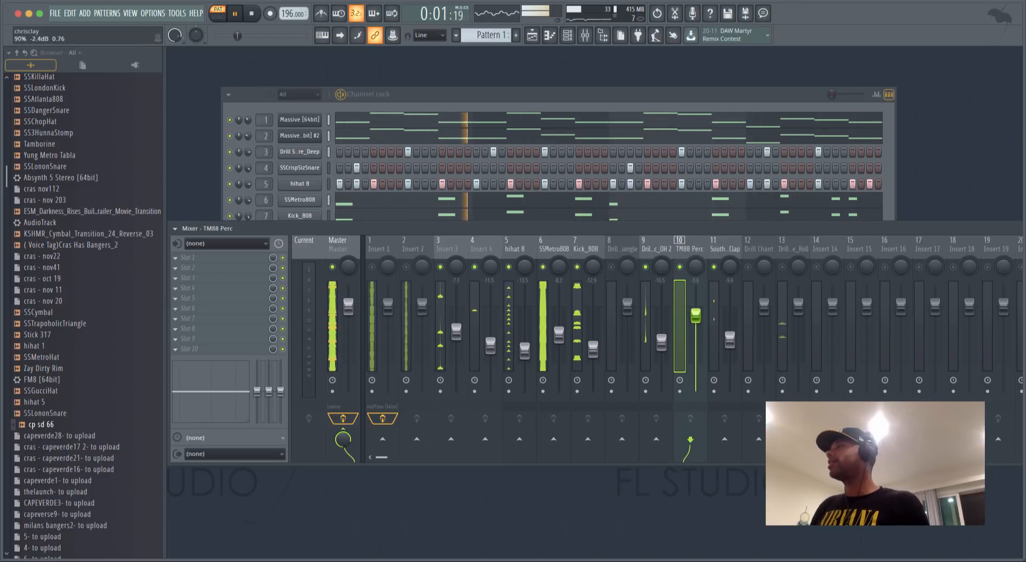
{"action": "scroll", "coordinate": [695, 315], "scroll_direction": "down", "scroll_amount": 6}
{"action": "left_click", "coordinate": [795, 295]}
{"action": "scroll", "coordinate": [794, 320], "scroll_direction": "down", "scroll_amount": 6}
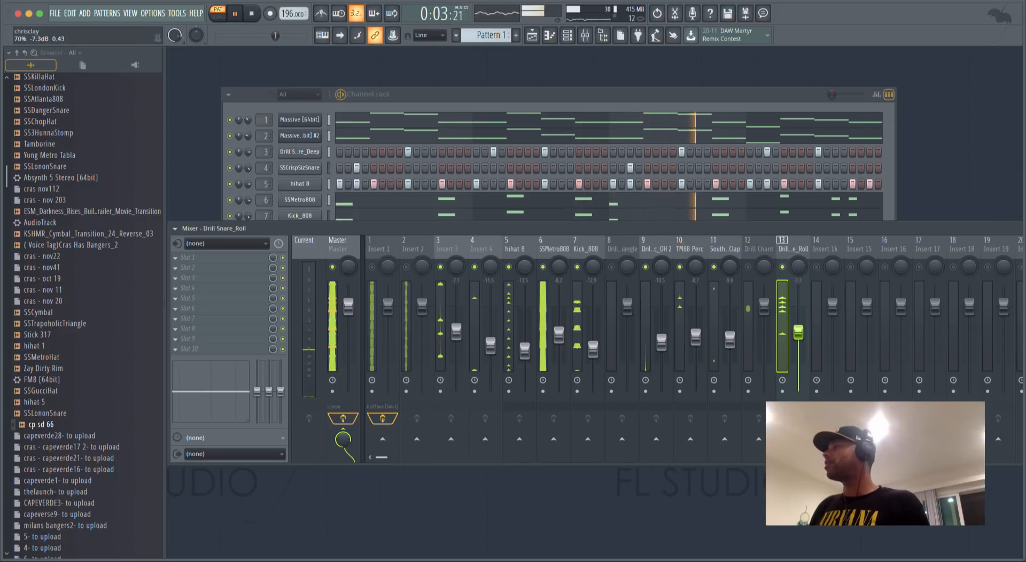
Lower the Drill Snare_Roll fader to about -13 dB and the Drill Chant and TM88 Perc faders to about -15 dB.
{"action": "scroll", "coordinate": [798, 337], "scroll_direction": "down", "scroll_amount": 2}
{"action": "left_click", "coordinate": [759, 321]}
{"action": "scroll", "coordinate": [764, 346], "scroll_direction": "down", "scroll_amount": 8}
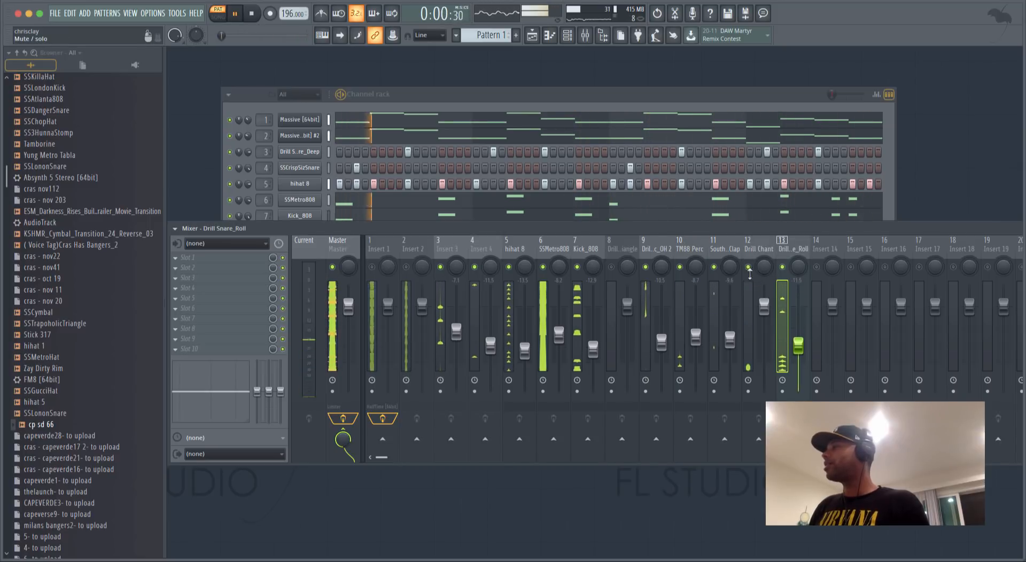
{"action": "left_click", "coordinate": [689, 320]}
{"action": "scroll", "coordinate": [696, 342], "scroll_direction": "down", "scroll_amount": 4}
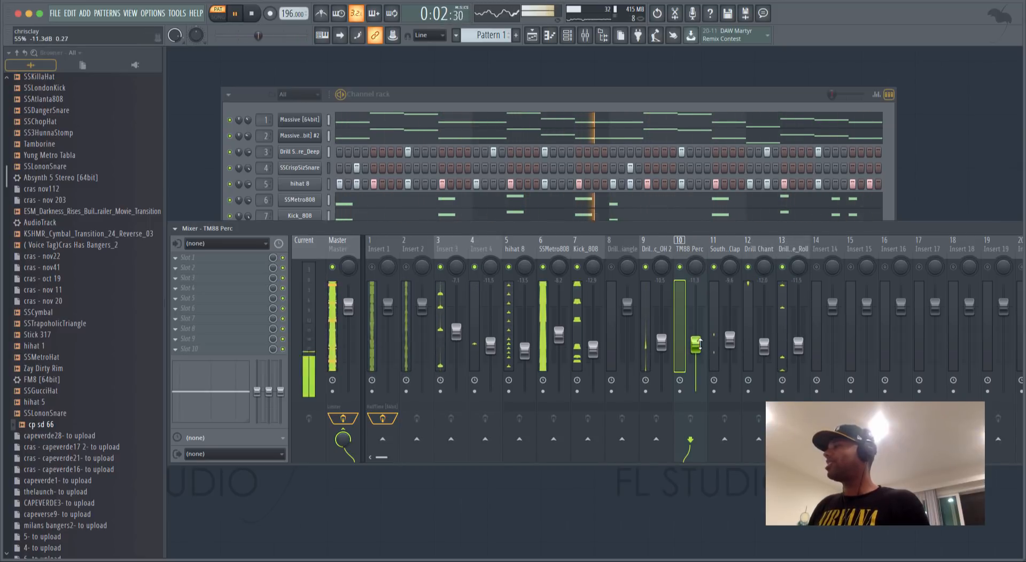
{"action": "left_click_drag", "start_coordinate": [795, 348], "coordinate": [764, 348]}
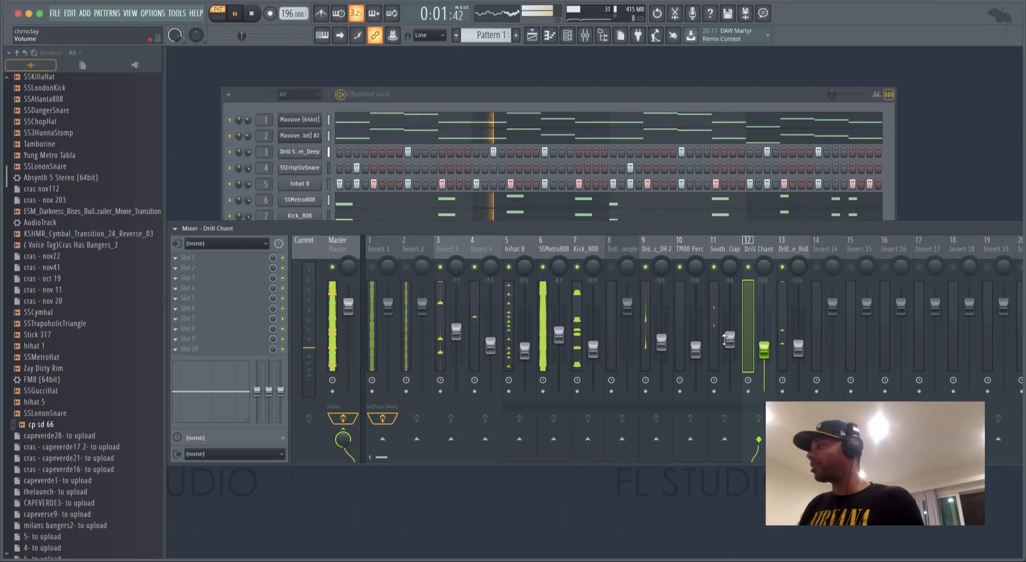
{"action": "left_click_drag", "start_coordinate": [695, 350], "coordinate": [697, 356]}
Unmute the drill triangle on insert 8 at about -15 dB, and lower Southside Clap to about -14 dB and Drill Perc_OH 2 to about -17 dB.
{"action": "left_click", "coordinate": [611, 266]}
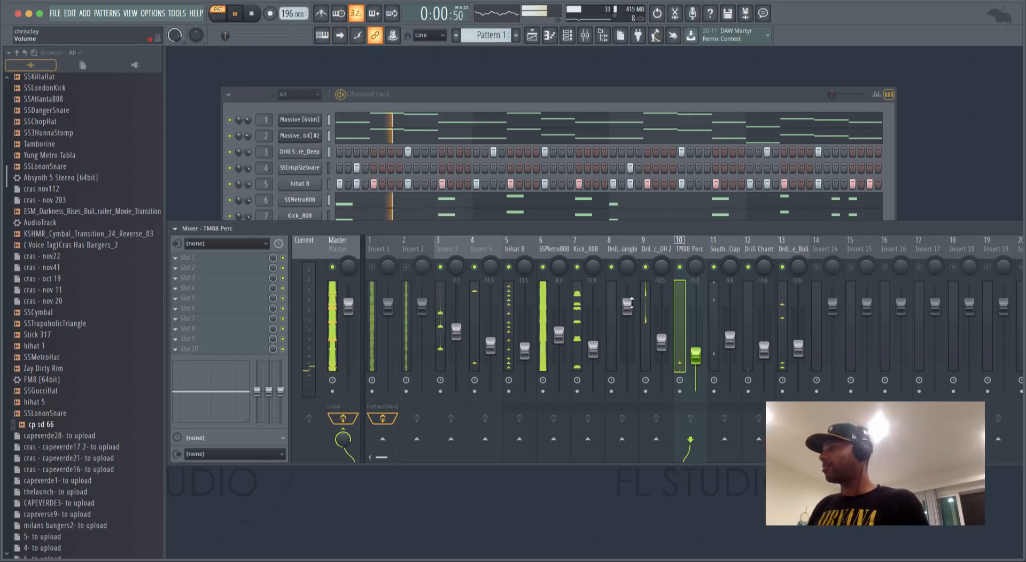
{"action": "left_click_drag", "start_coordinate": [627, 306], "coordinate": [627, 356]}
{"action": "left_click_drag", "start_coordinate": [764, 348], "coordinate": [730, 351]}
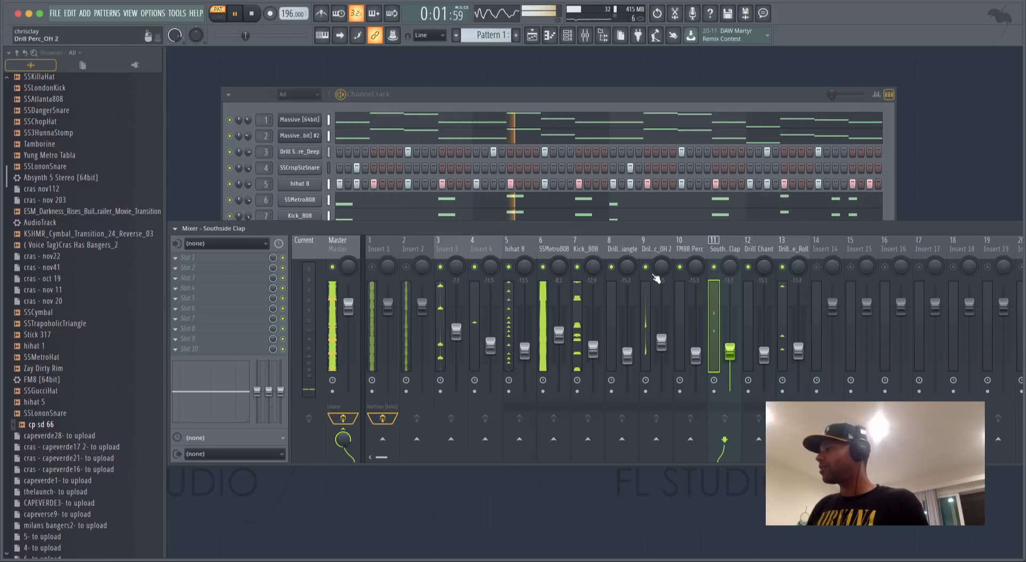
{"action": "left_click_drag", "start_coordinate": [655, 329], "coordinate": [661, 361]}
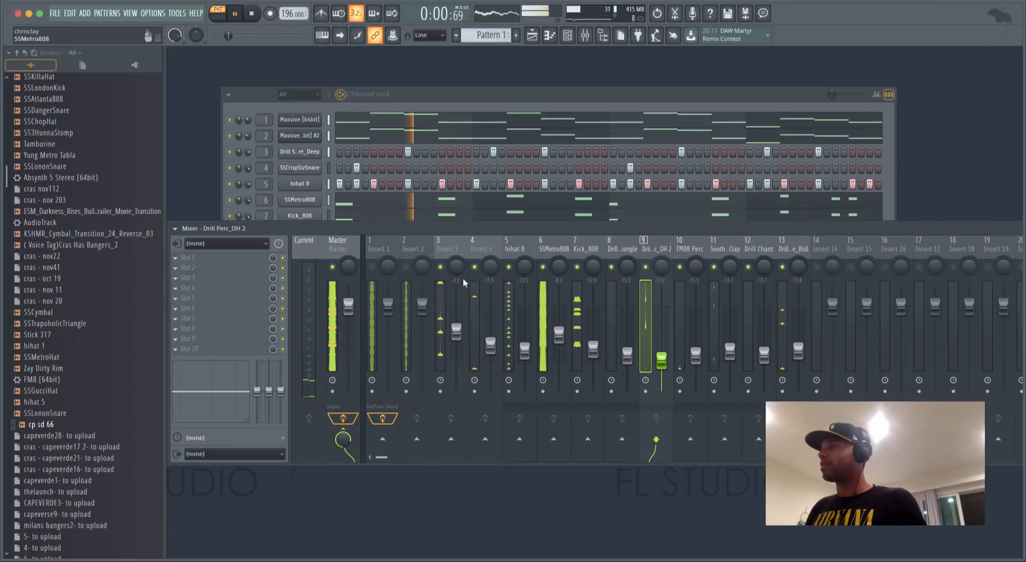
Lower the Insert 2 fader to about -7 dB and the Insert 1 fader to about -11 dB.
{"action": "left_click", "coordinate": [422, 306]}
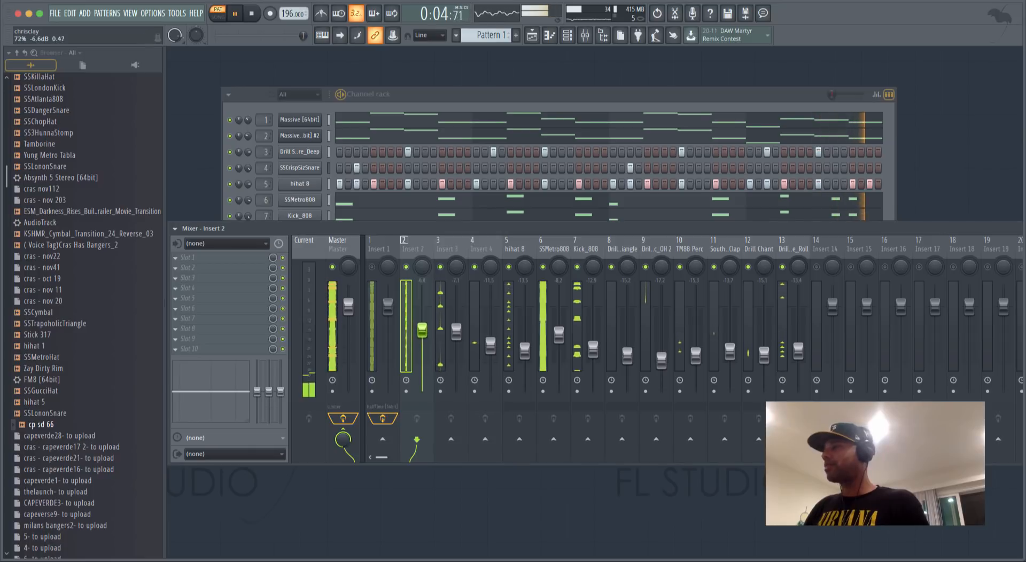
{"action": "left_click_drag", "start_coordinate": [421, 324], "coordinate": [388, 345]}
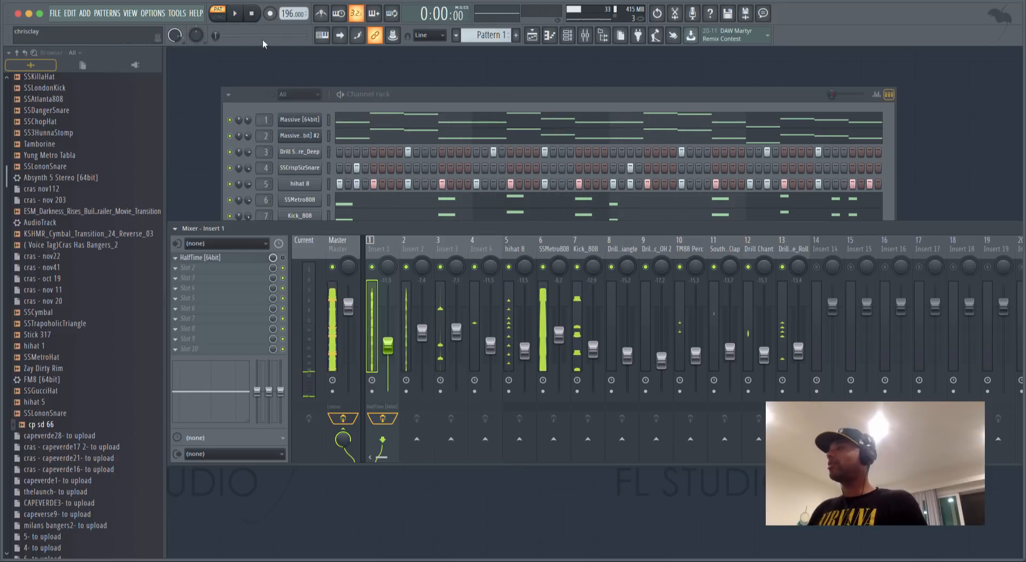
{"action": "mouse_move", "coordinate": [381, 223]}
{"action": "left_mouse_down"}
{"action": "mouse_move", "coordinate": [504, 237]}
{"action": "mouse_move", "coordinate": [394, 229]}
{"action": "left_mouse_up"}
{"action": "key", "text": "space"}
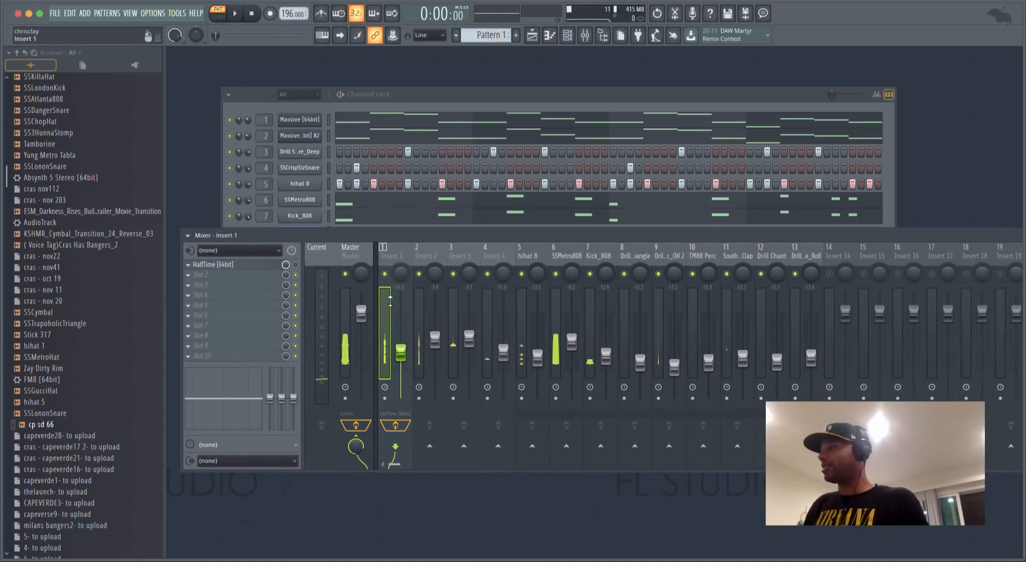
Add Fruity Multiband Compressor to the Master track's first effect slot and move its window clear of the mixer.
{"action": "left_click", "coordinate": [349, 251]}
{"action": "left_click", "coordinate": [190, 265]}
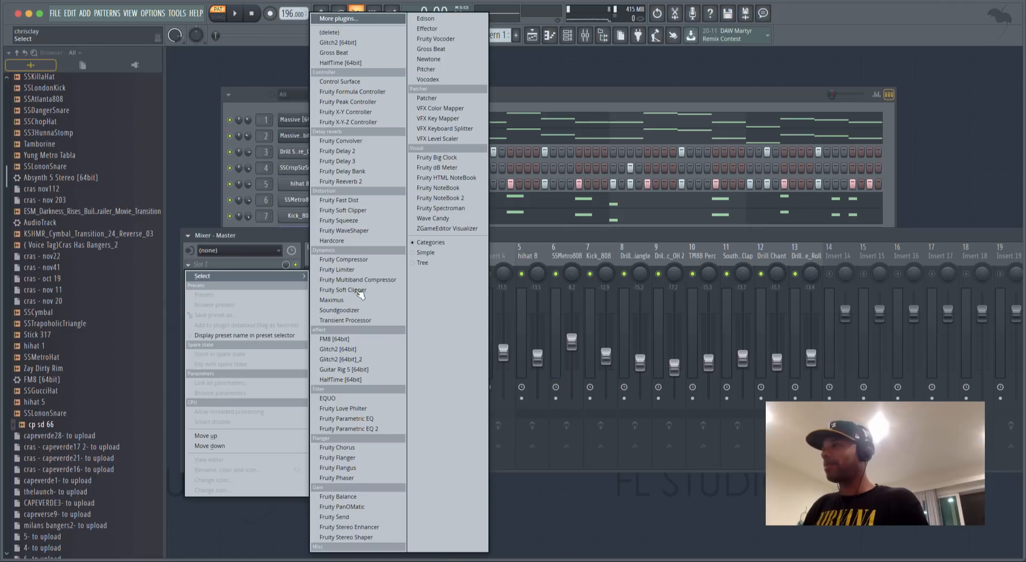
{"action": "left_click", "coordinate": [358, 280]}
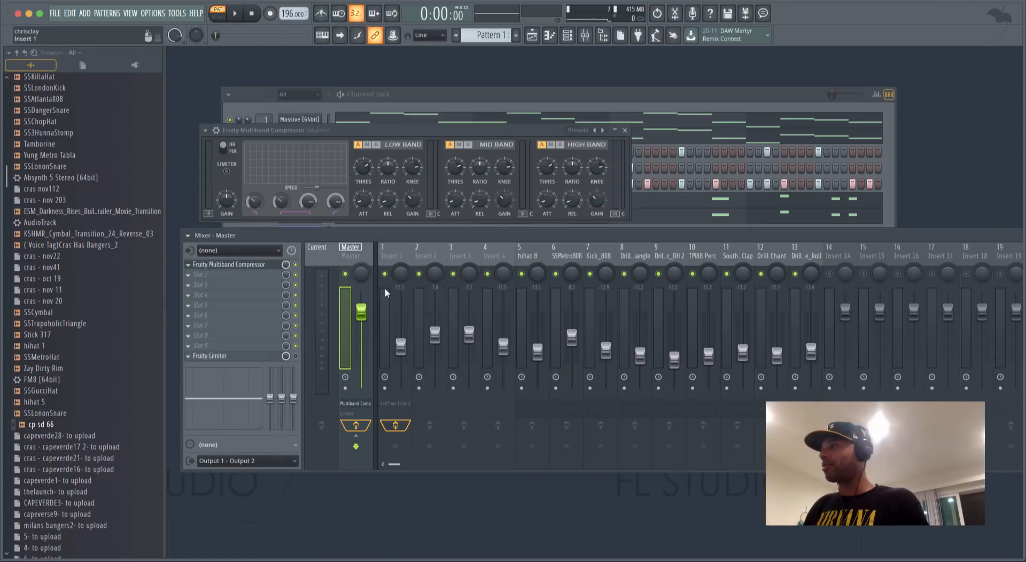
{"action": "left_click_drag", "start_coordinate": [379, 132], "coordinate": [433, 101]}
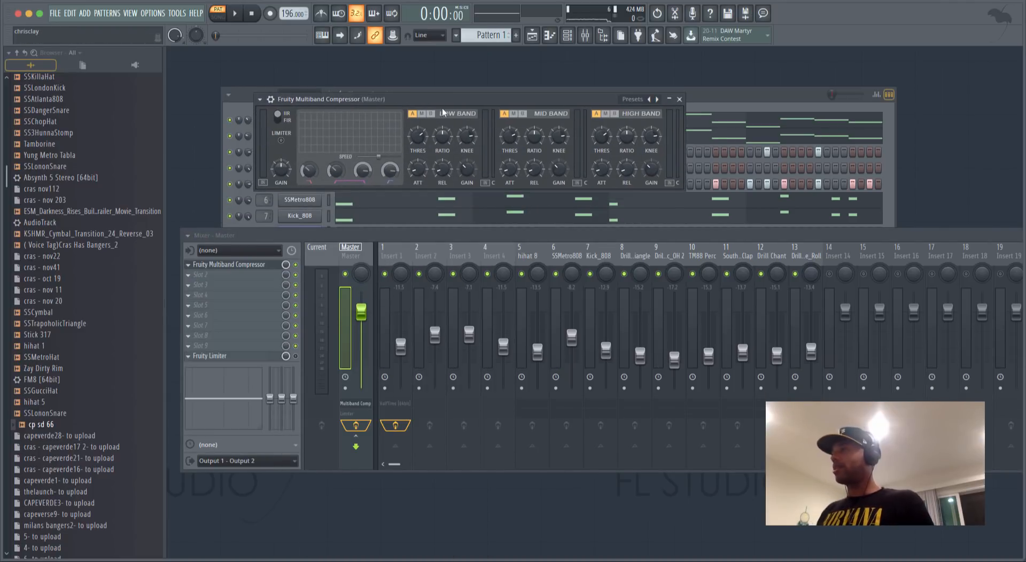
Play the pattern and try lowering the mid-band and high-band thresholds of the multiband compressor.
{"action": "key", "text": "space"}
{"action": "key", "text": "space"}
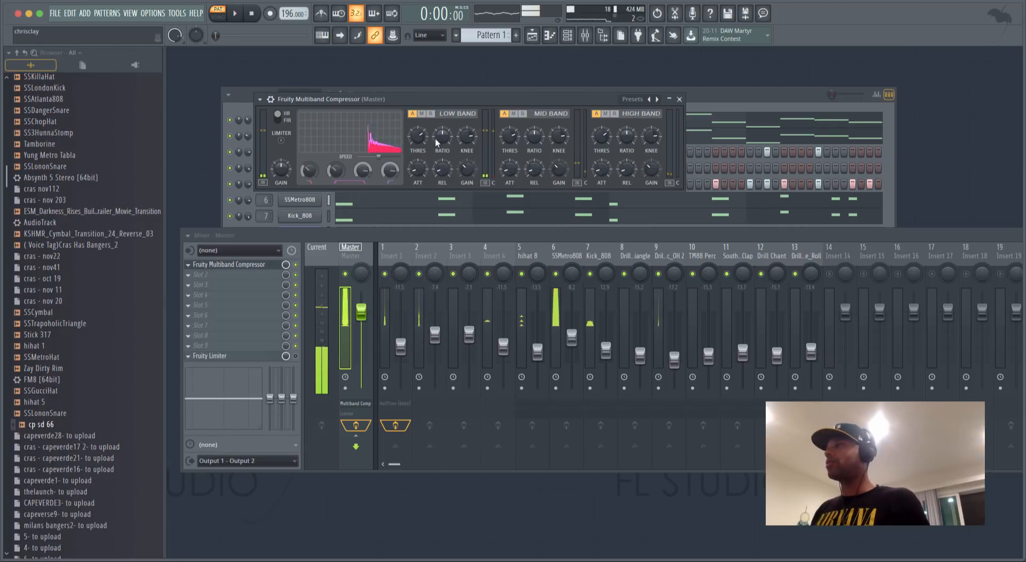
{"action": "key", "text": "space"}
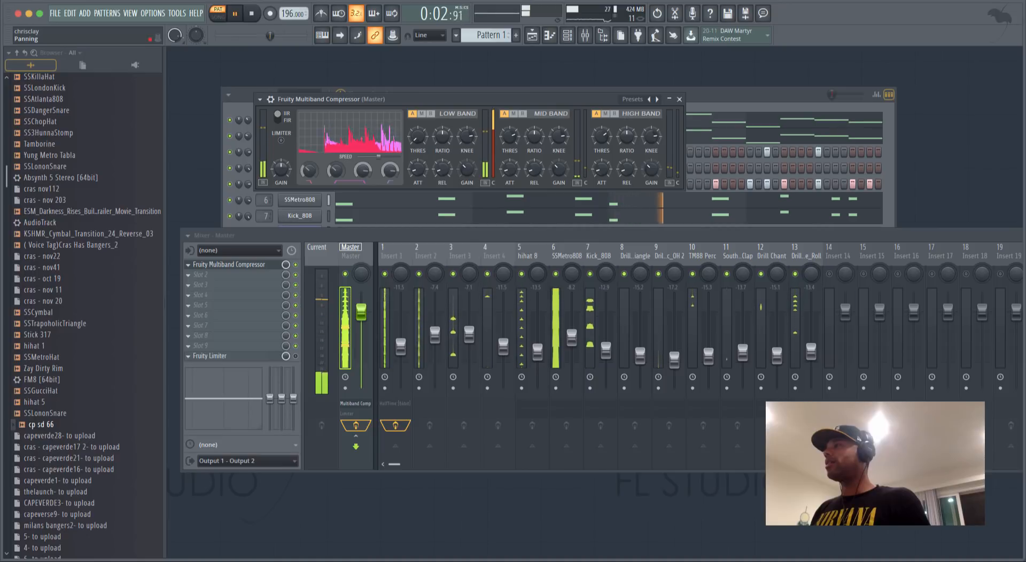
{"action": "key", "text": "space"}
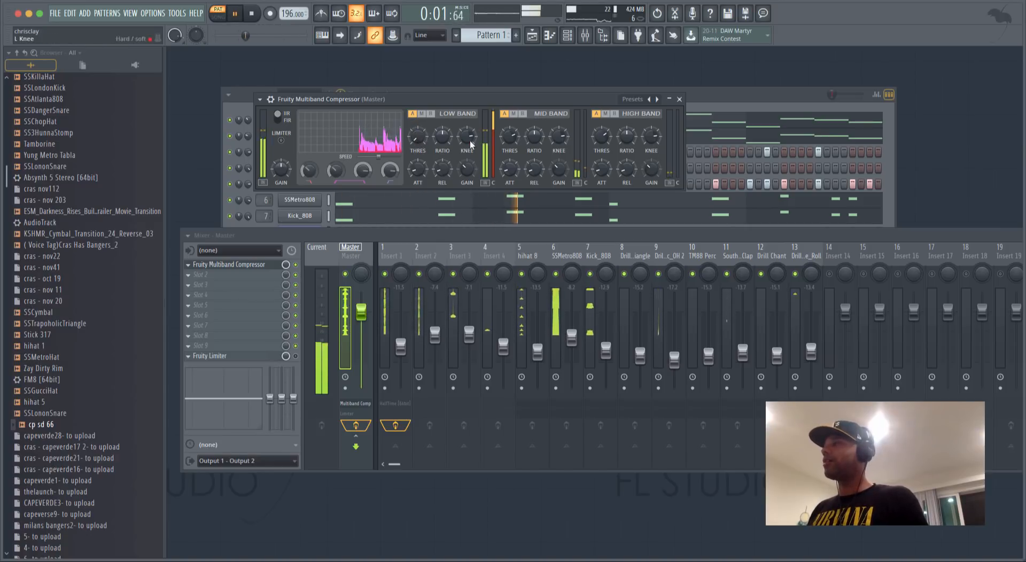
{"action": "left_click_drag", "start_coordinate": [512, 133], "coordinate": [512, 179]}
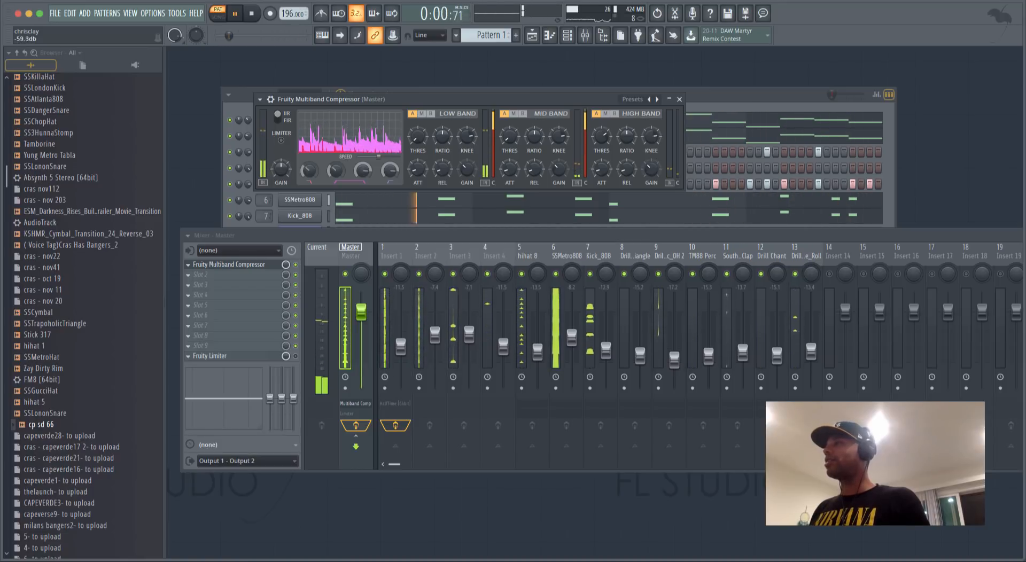
{"action": "left_click_drag", "start_coordinate": [601, 136], "coordinate": [601, 179]}
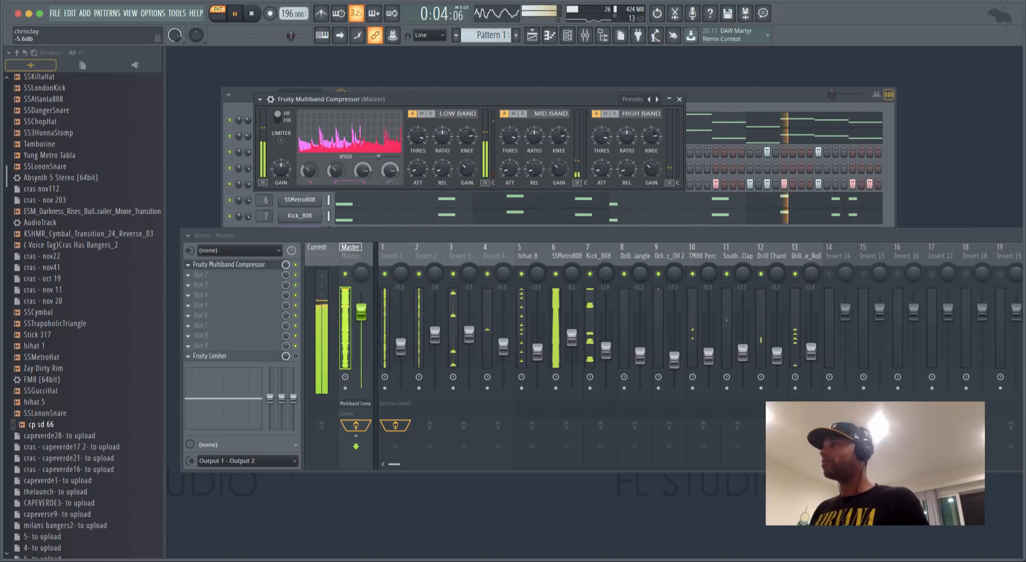
Load the Mastering 2.4dB preset in the multiband compressor and audition the pattern with it.
{"action": "left_click", "coordinate": [260, 99]}
{"action": "mouse_move", "coordinate": [299, 131]}
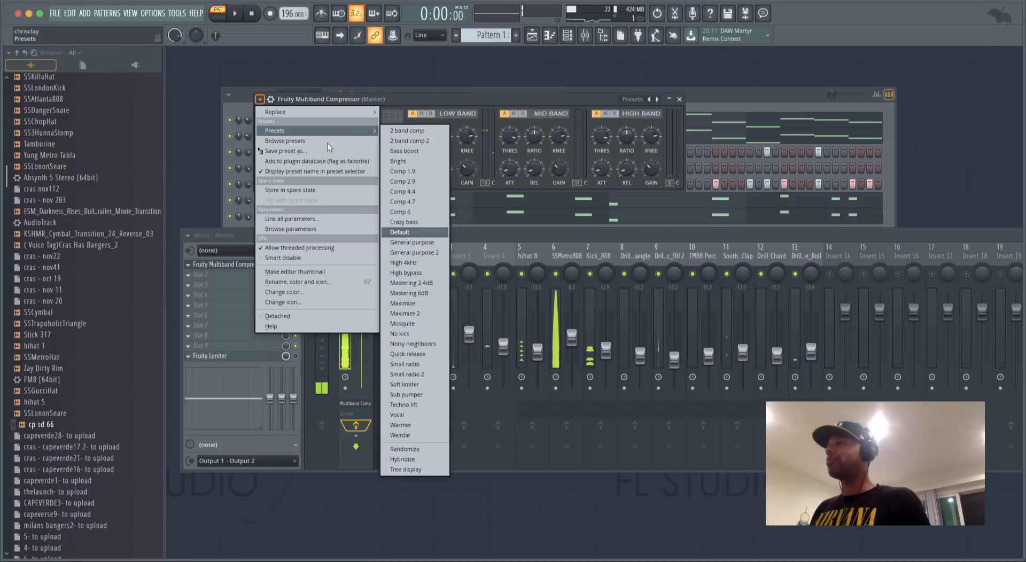
{"action": "left_click", "coordinate": [418, 283]}
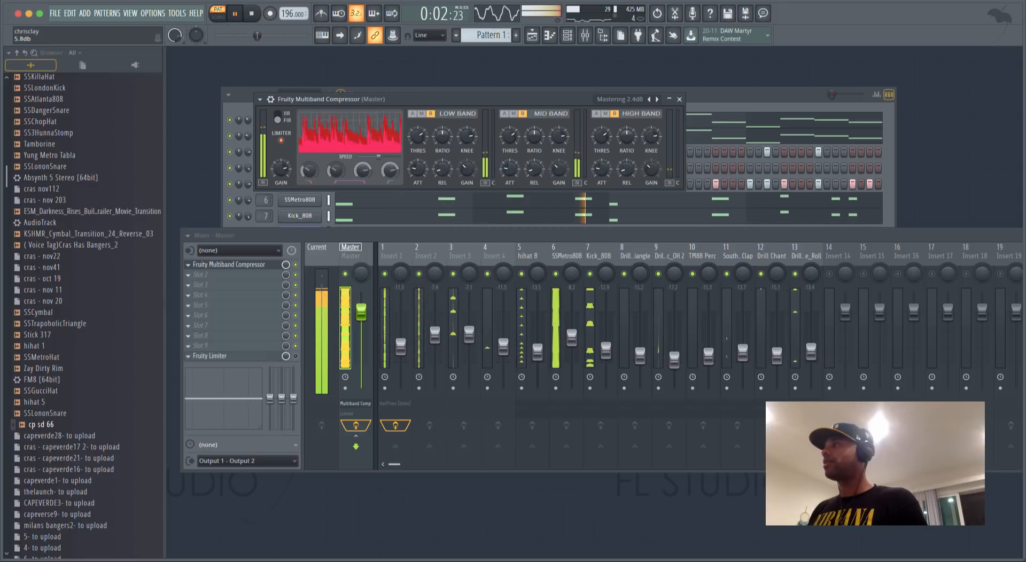
{"action": "key", "text": "space"}
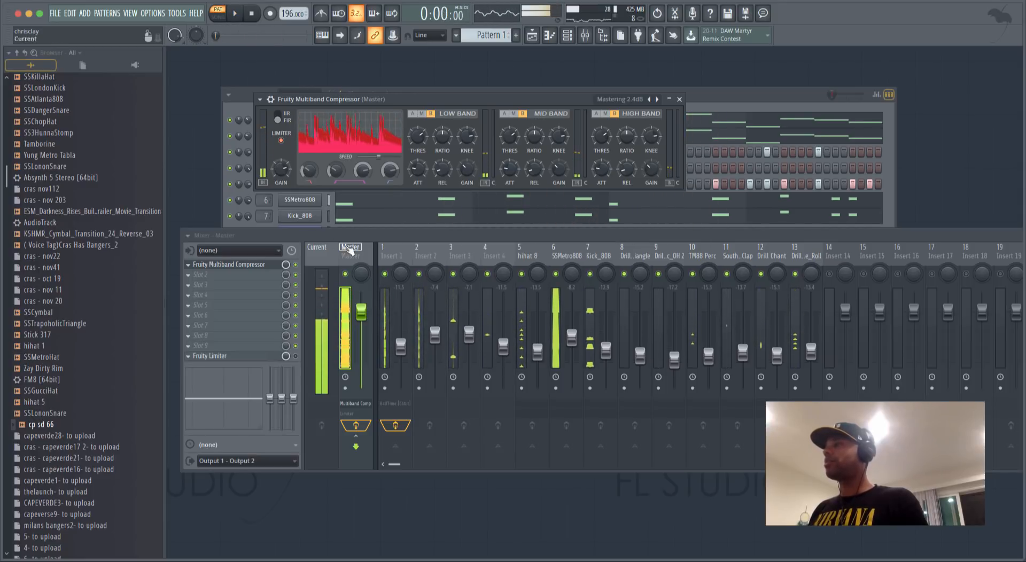
Add Fruity Soft Clipper to the Master's second effect slot and set the multiband compressor's master gain to about 6.1 dB.
{"action": "left_click", "coordinate": [197, 274]}
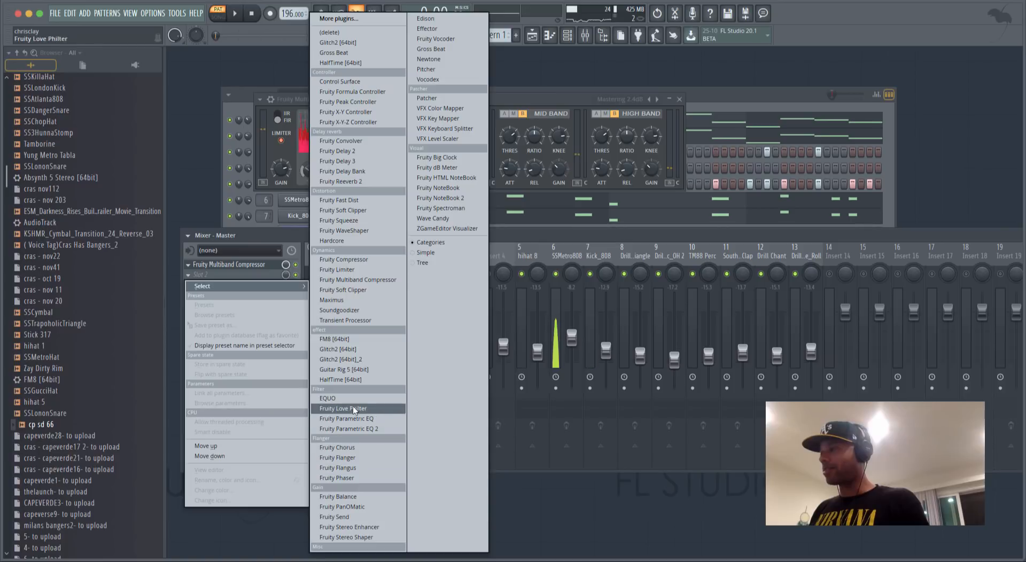
{"action": "left_click", "coordinate": [352, 292]}
{"action": "key", "text": "space"}
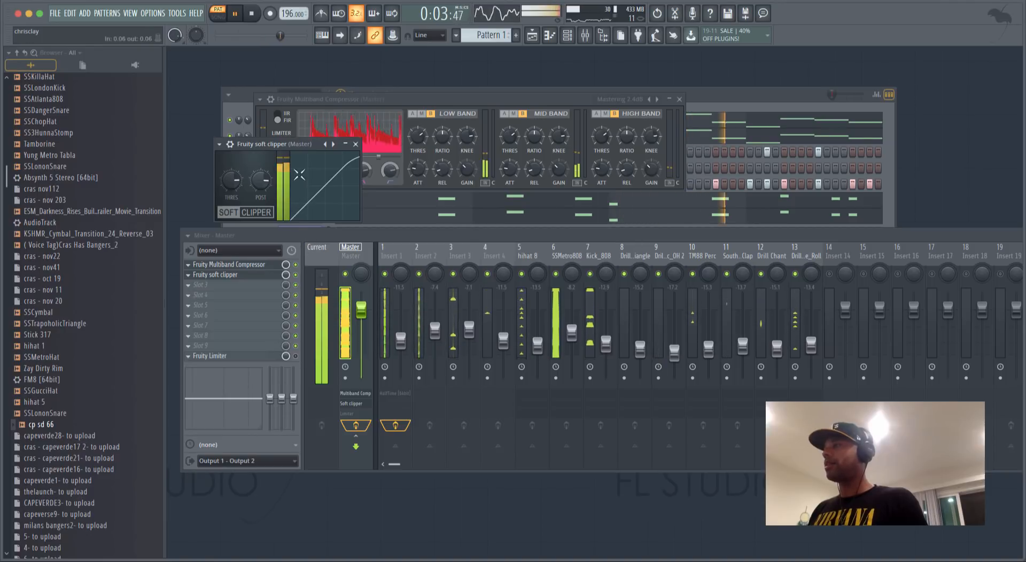
{"action": "left_click", "coordinate": [355, 144]}
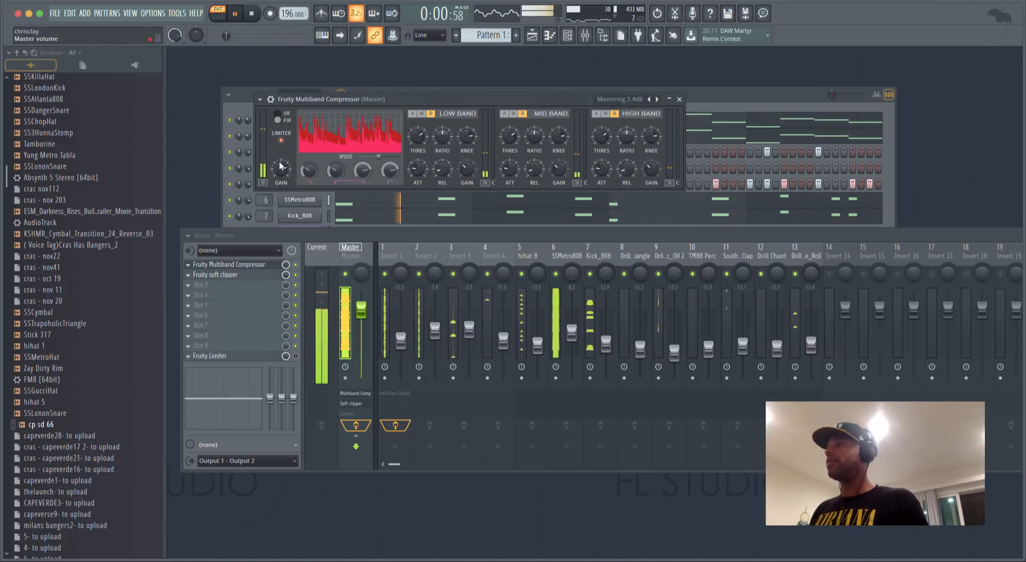
{"action": "left_click_drag", "start_coordinate": [280, 166], "coordinate": [280, 161]}
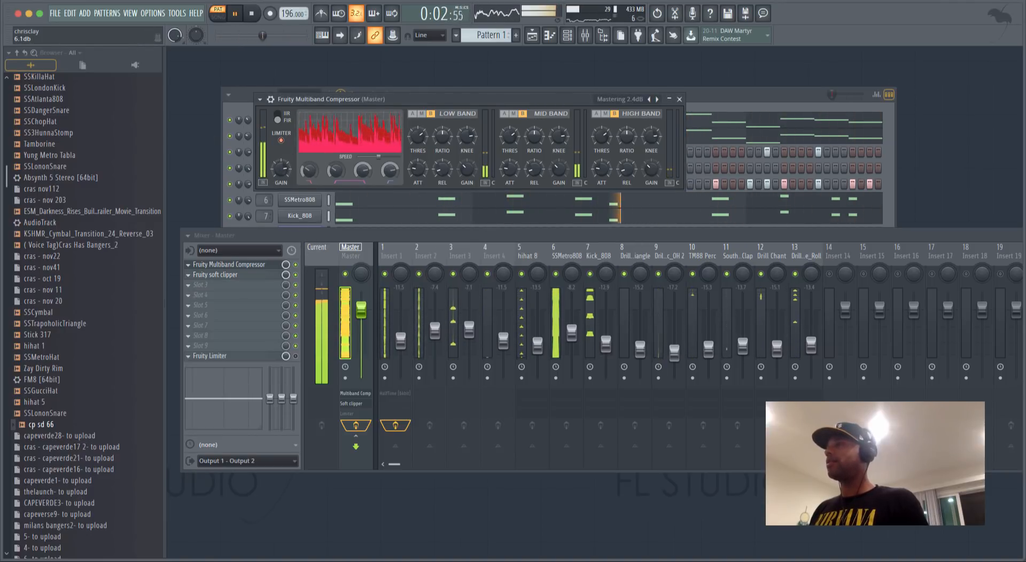
{"action": "key", "text": "space"}
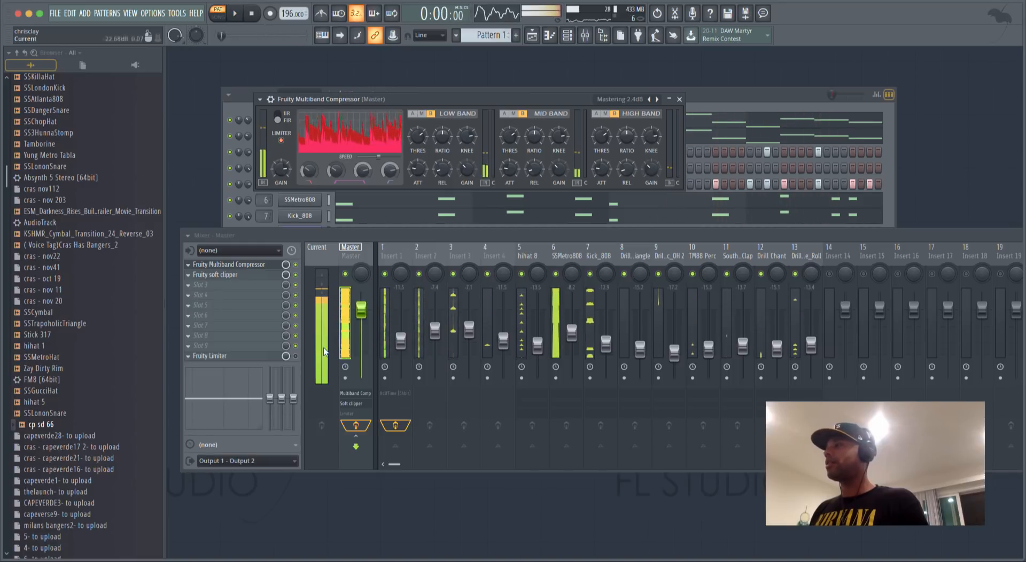
Audition the mix at very low level with the Master fader down to about -57.5 dB, and reset the fader to its default.
{"action": "left_click_drag", "start_coordinate": [361, 306], "coordinate": [361, 375]}
{"action": "key", "text": "space"}
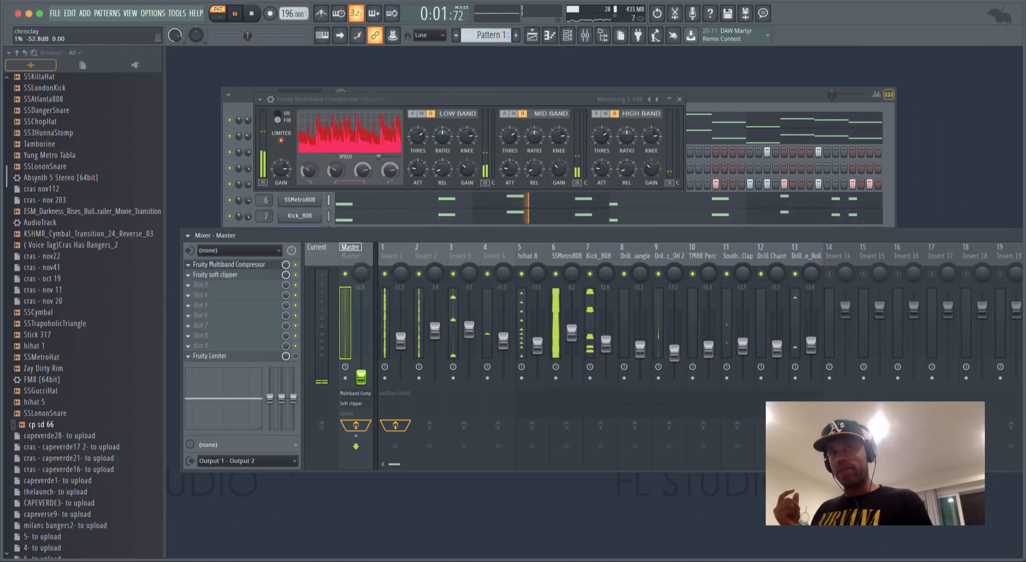
{"action": "left_click_drag", "start_coordinate": [361, 375], "coordinate": [361, 376]}
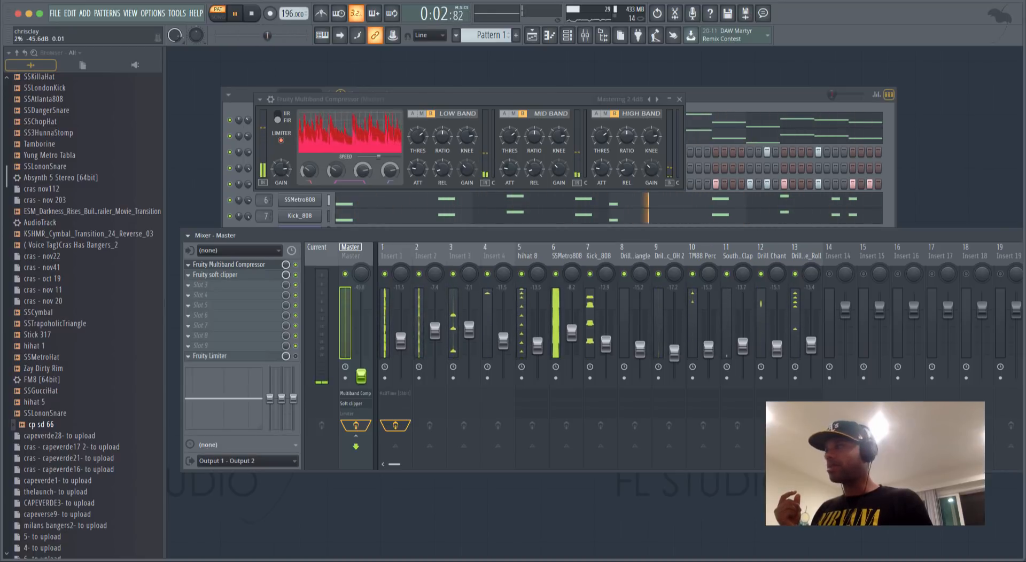
{"action": "mouse_move", "coordinate": [361, 376]}
{"action": "left_mouse_down"}
{"action": "mouse_move", "coordinate": [361, 329]}
{"action": "mouse_move", "coordinate": [361, 378]}
{"action": "left_mouse_up"}
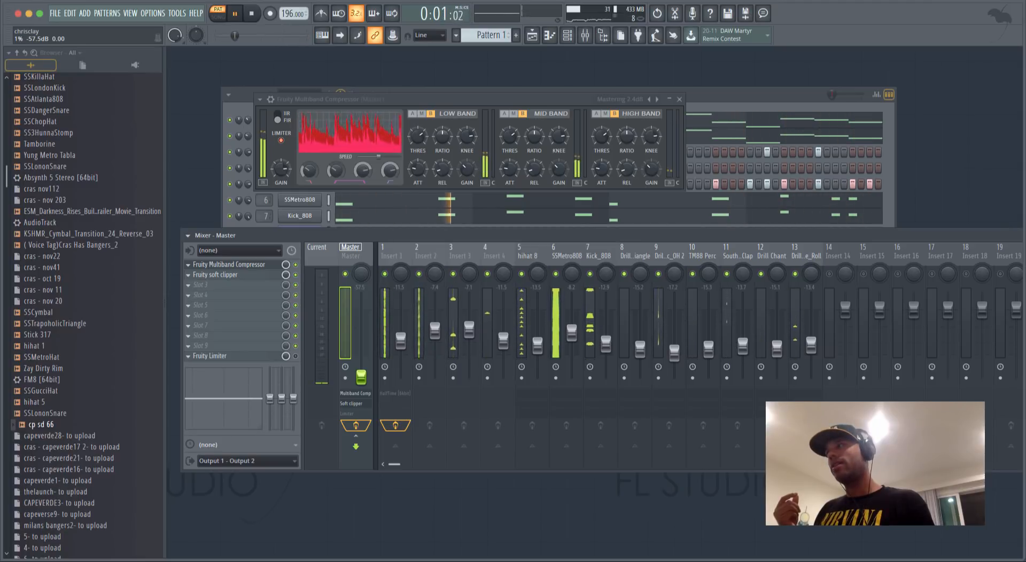
{"action": "left_click_drag", "start_coordinate": [361, 376], "coordinate": [361, 321]}
{"action": "right_click", "coordinate": [361, 321]}
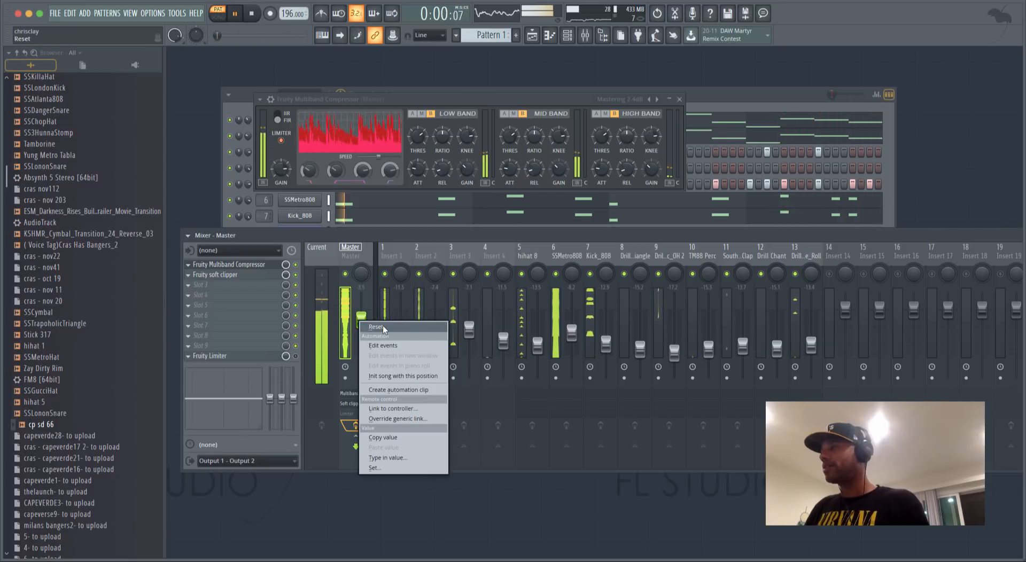
{"action": "left_click", "coordinate": [382, 325]}
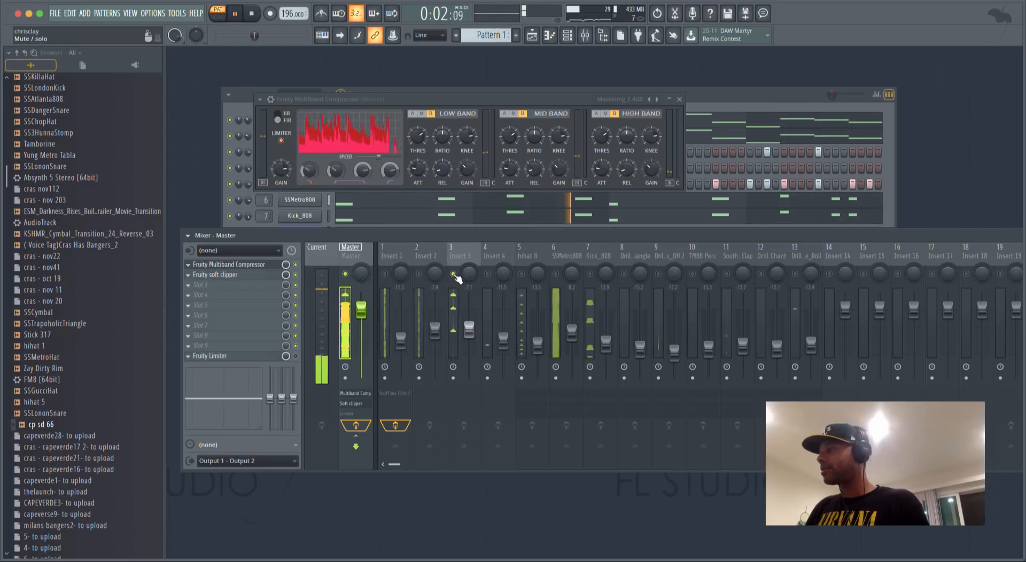
Lower the soloed Insert 3 track to about -8.5 dB and bring all the other mixer tracks back in.
{"action": "left_click", "coordinate": [470, 329]}
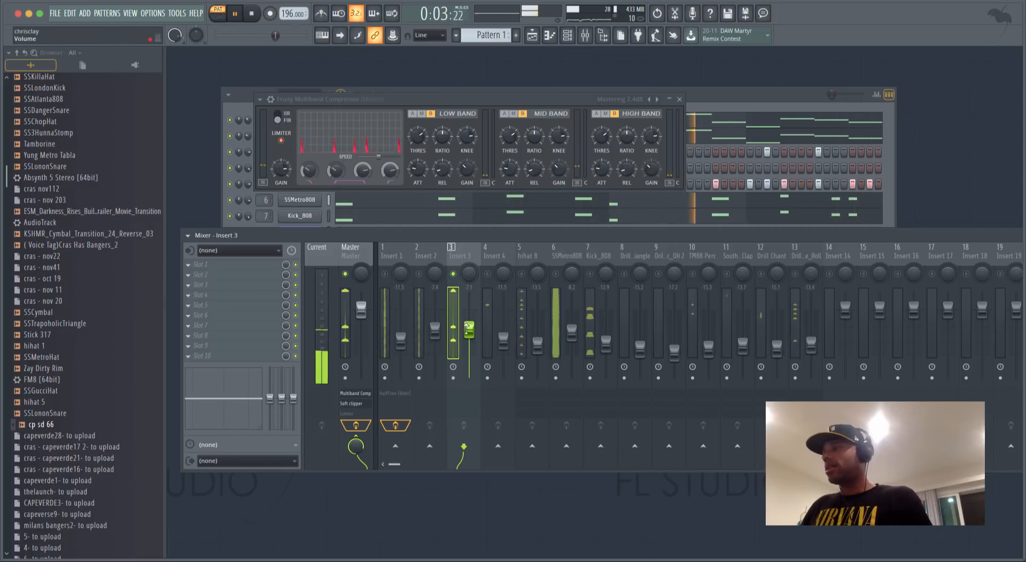
{"action": "left_click_drag", "start_coordinate": [469, 330], "coordinate": [469, 335]}
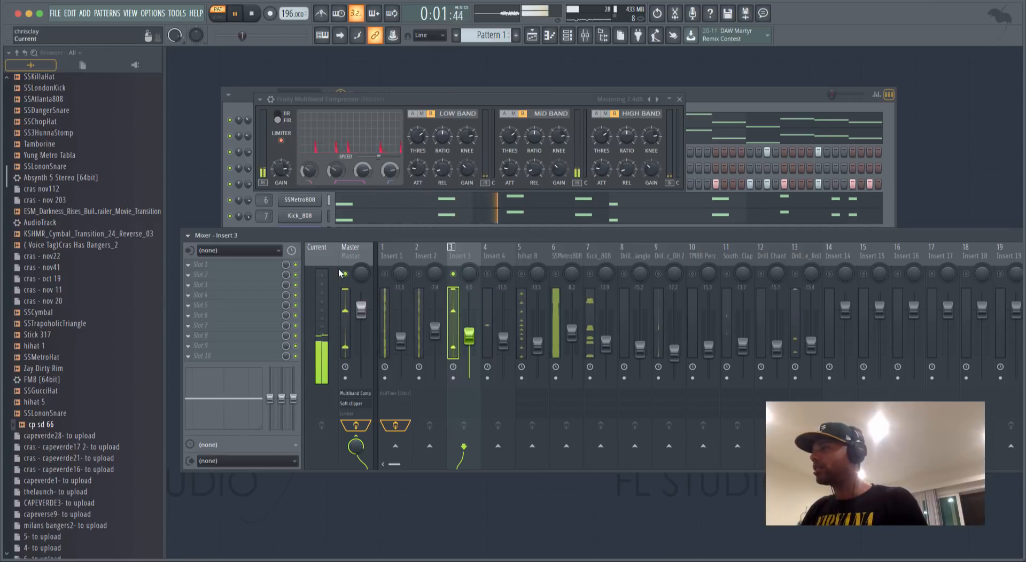
{"action": "right_click", "coordinate": [345, 274]}
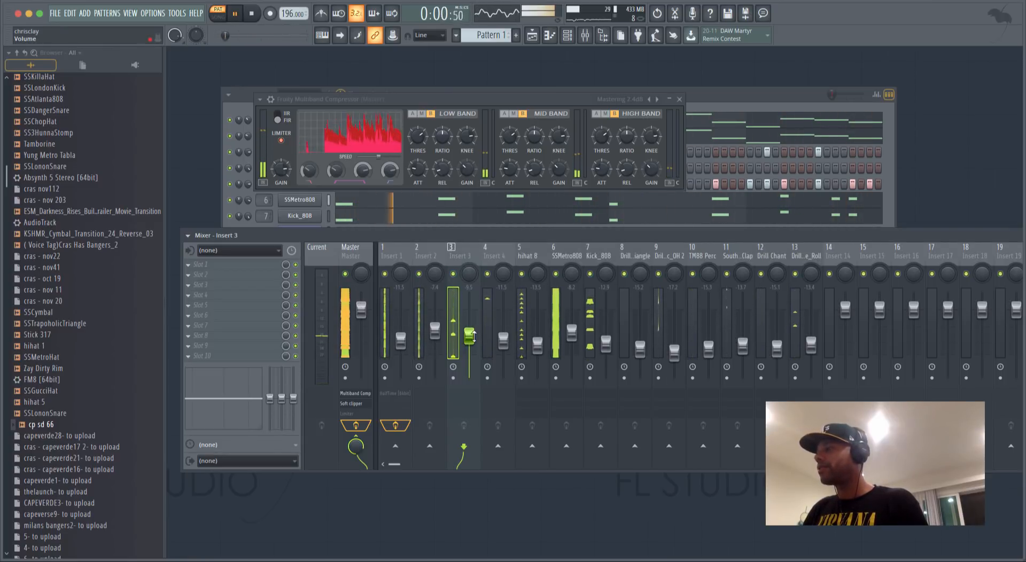
Stop playback and open the Playlist to view the arrangement.
{"action": "left_click", "coordinate": [279, 173]}
{"action": "key", "text": "space"}
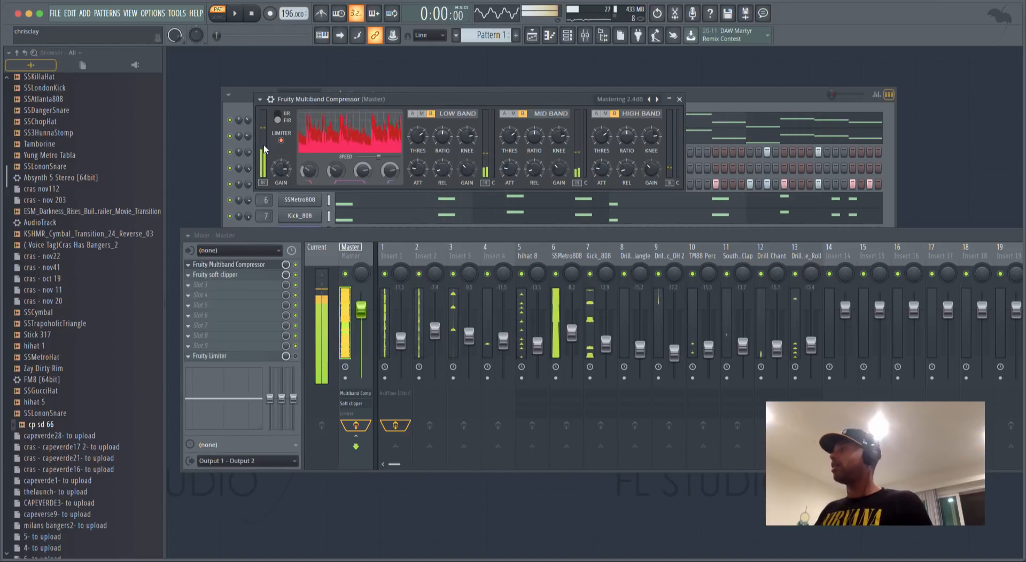
{"action": "left_click", "coordinate": [749, 101]}
{"action": "left_click", "coordinate": [533, 37]}
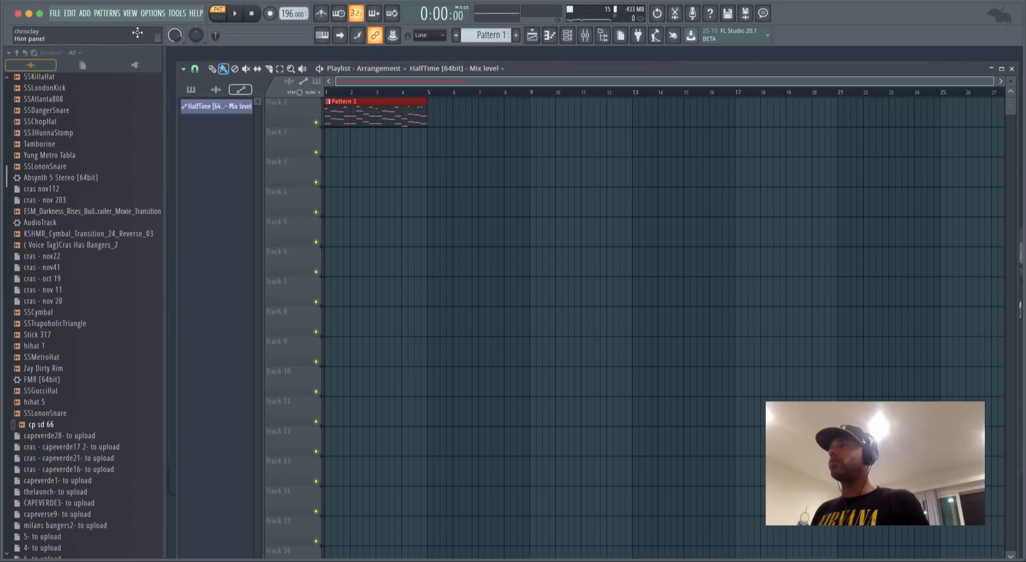
Split Pattern 1 by channel into separate clips and undo the stray HalfTime mix level automation clip placed on Track 4.
{"action": "left_click", "coordinate": [122, 14]}
{"action": "left_click", "coordinate": [117, 15]}
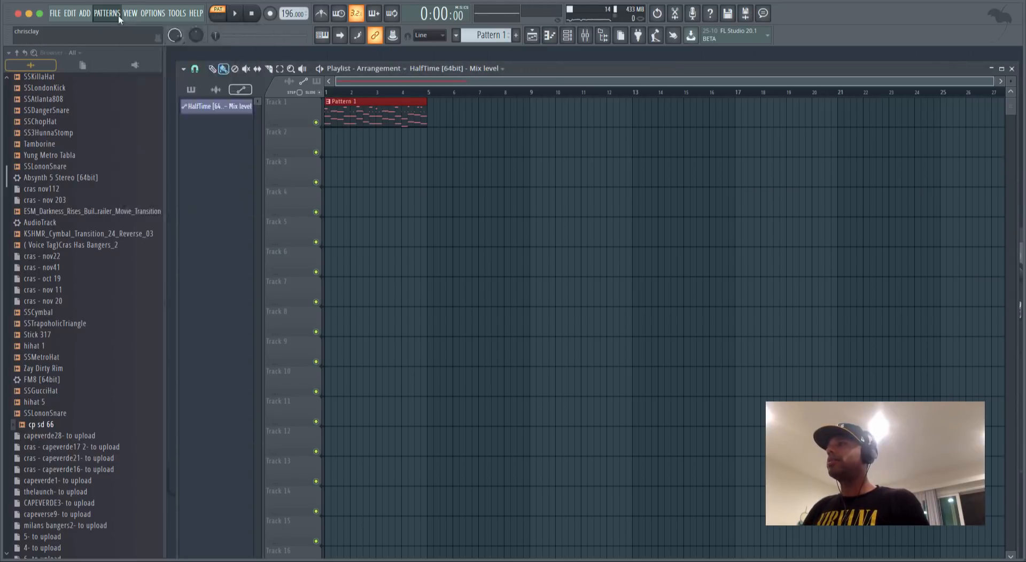
{"action": "left_click", "coordinate": [118, 15]}
{"action": "left_click", "coordinate": [158, 175]}
{"action": "left_click", "coordinate": [441, 203]}
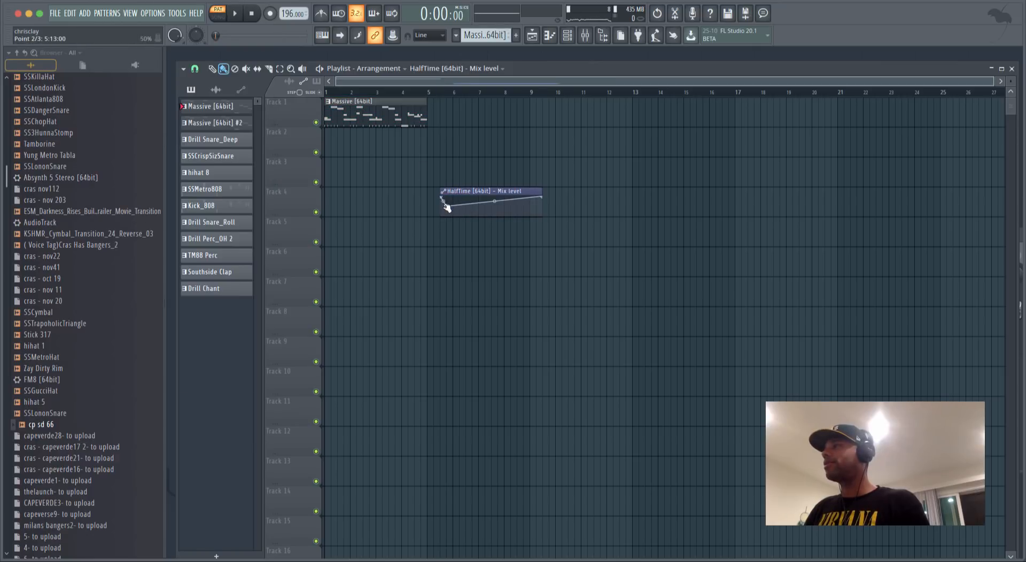
{"action": "key", "text": "ctrl+z"}
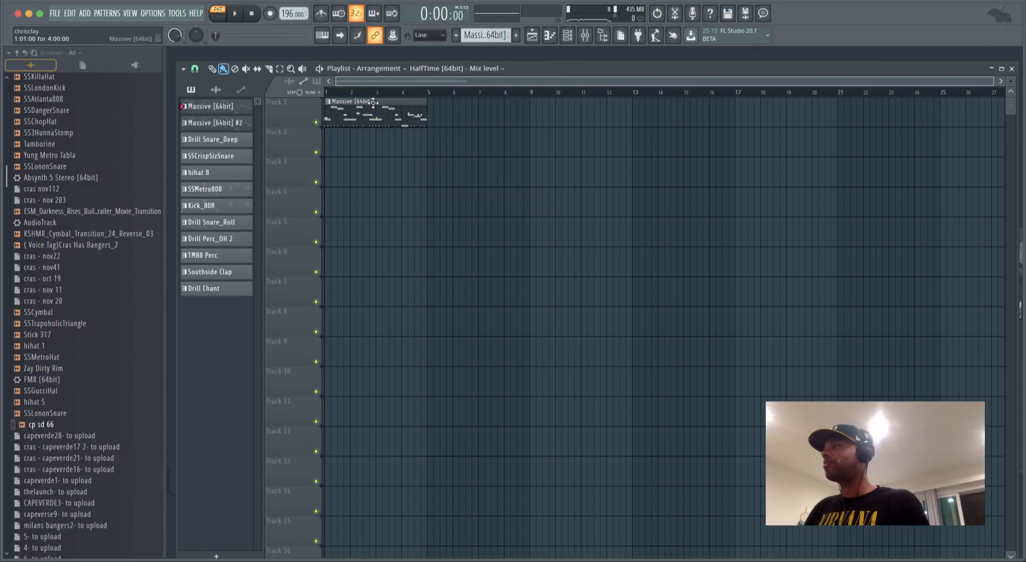
Move the stacked Massive, Massive #2, Drill Snare_Deep, SSCrispSizSnare and hihat 8 clips from Track 1 to Tracks 2 through 6.
{"action": "left_click_drag", "start_coordinate": [371, 106], "coordinate": [351, 178]}
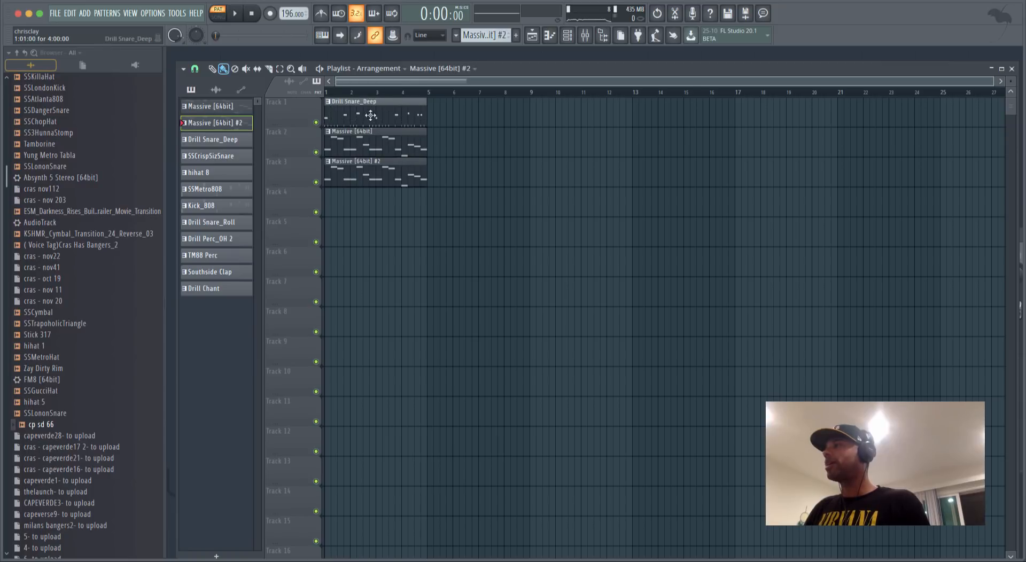
{"action": "left_click_drag", "start_coordinate": [370, 102], "coordinate": [357, 210]}
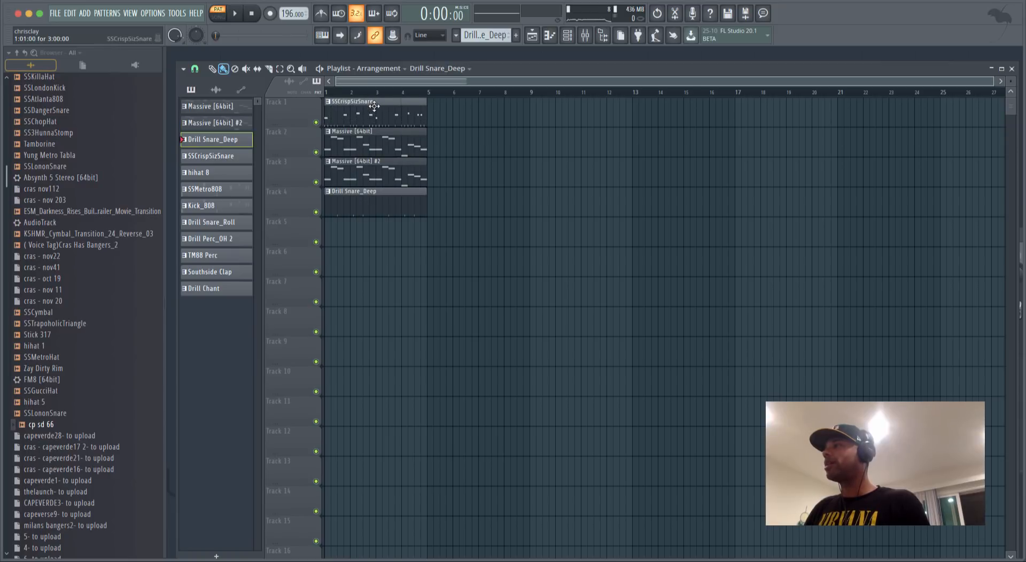
{"action": "left_click", "coordinate": [358, 226]}
{"action": "left_click_drag", "start_coordinate": [338, 278], "coordinate": [337, 279]}
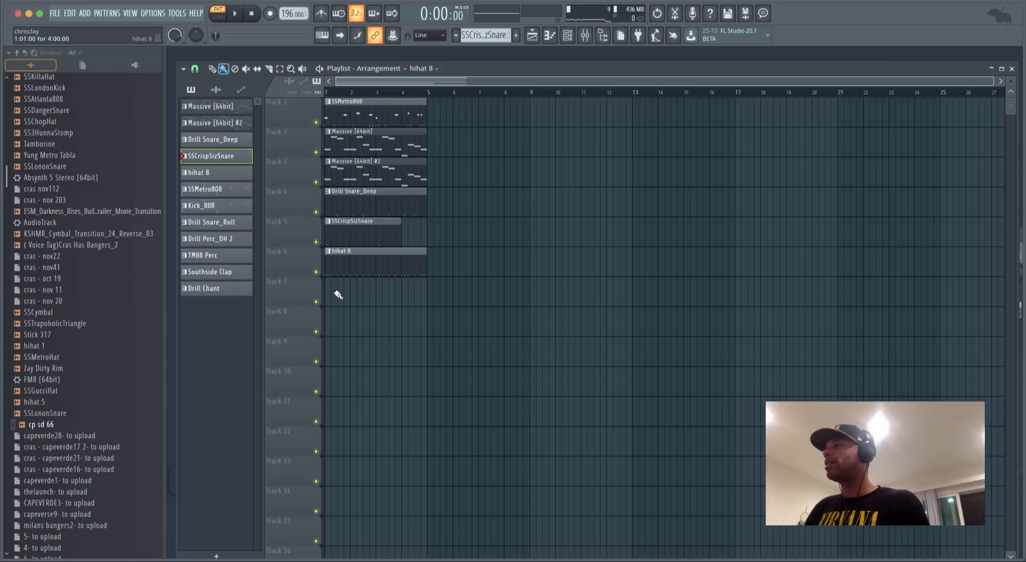
Move the SSMetro808, Kick_808, Drill Snare_Roll and Drill Perc_OH 2 clips from Track 1 to Tracks 7 through 10, starting at bar 1.
{"action": "left_click_drag", "start_coordinate": [361, 102], "coordinate": [366, 321]}
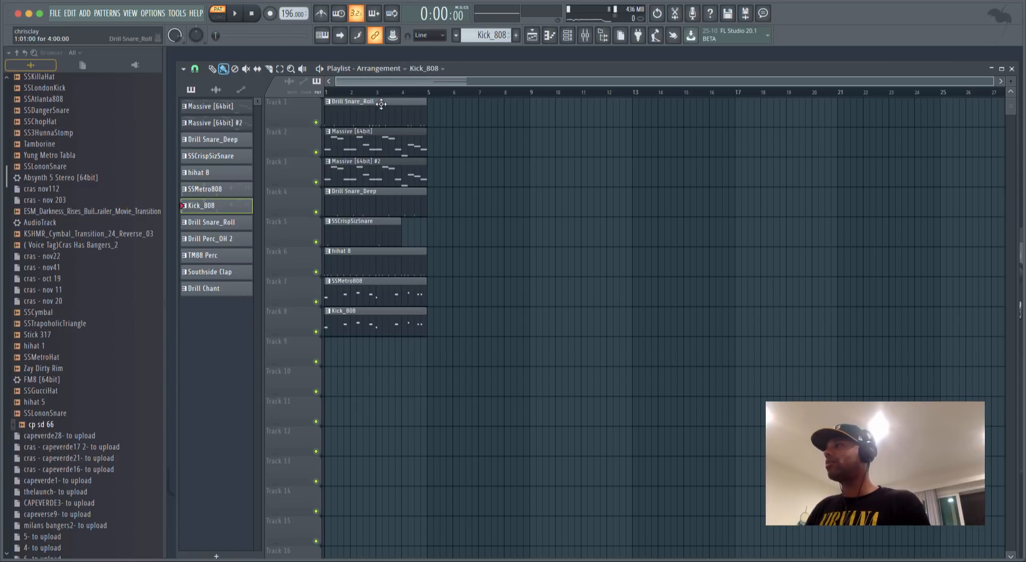
{"action": "left_click_drag", "start_coordinate": [382, 104], "coordinate": [360, 362]}
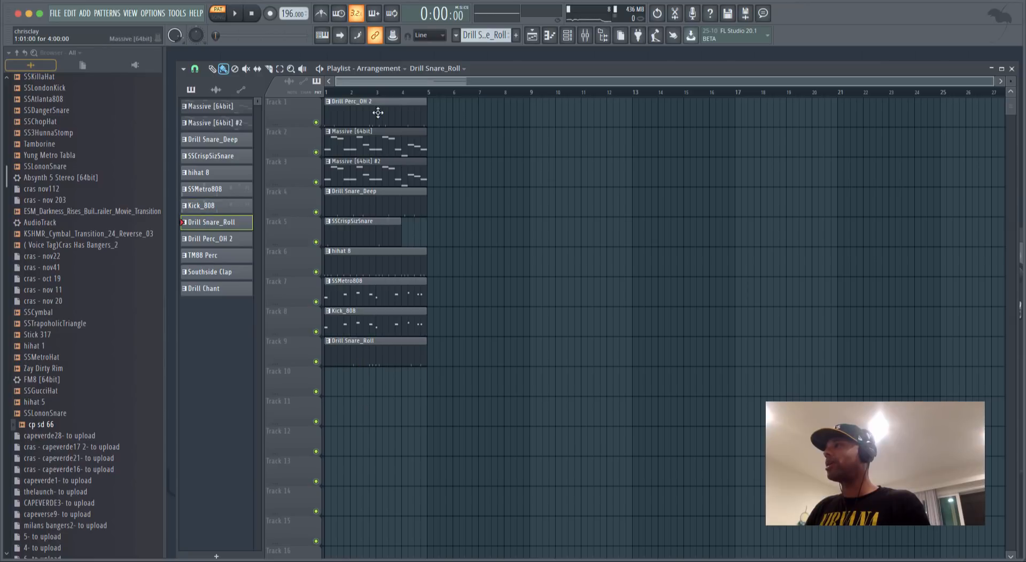
{"action": "left_click_drag", "start_coordinate": [377, 113], "coordinate": [328, 426]}
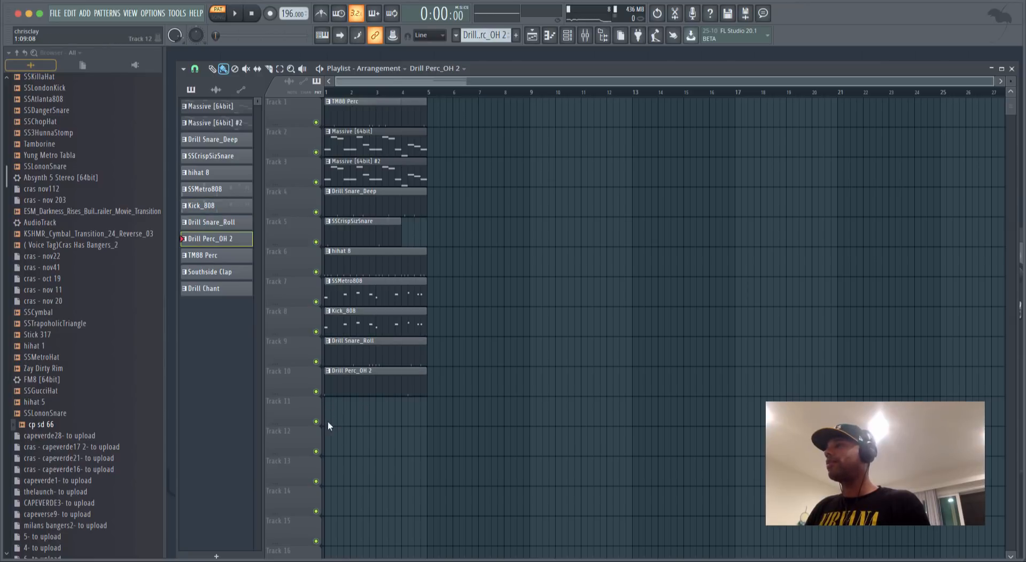
Move the remaining TM88 Perc, Southside Clap and Drill Chant clips from Track 1 to Tracks 11, 12 and 13, starting at bar 1.
{"action": "left_click", "coordinate": [111, 18]}
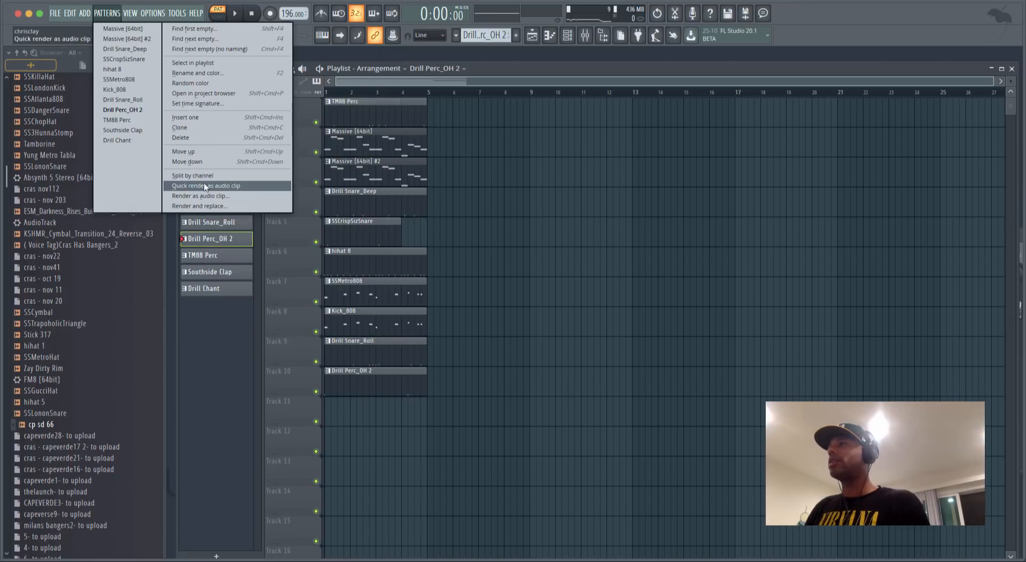
{"action": "left_click", "coordinate": [527, 210]}
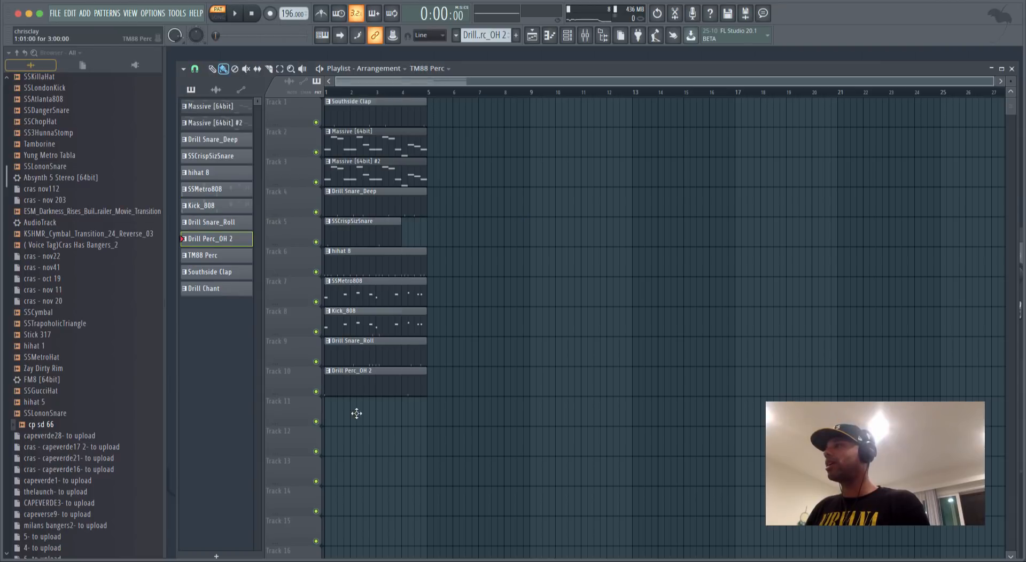
{"action": "left_click_drag", "start_coordinate": [350, 451], "coordinate": [351, 472]}
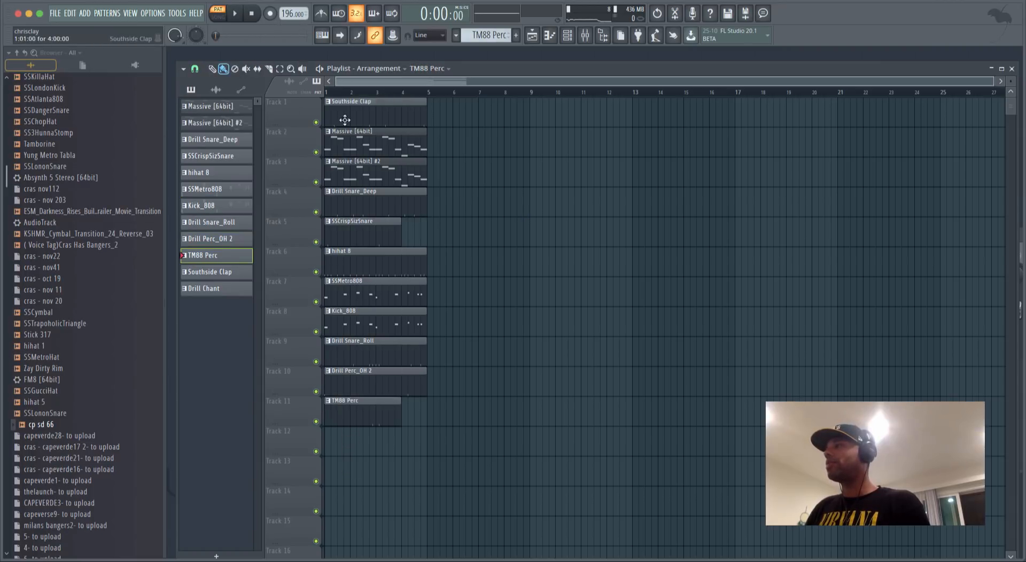
{"action": "right_click", "coordinate": [350, 102]}
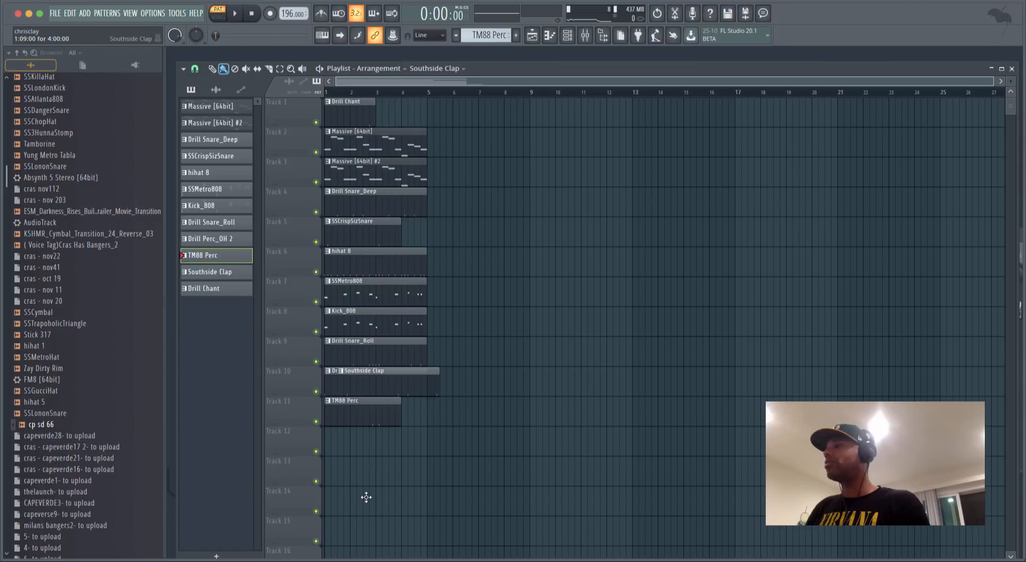
{"action": "left_click_drag", "start_coordinate": [366, 497], "coordinate": [348, 441]}
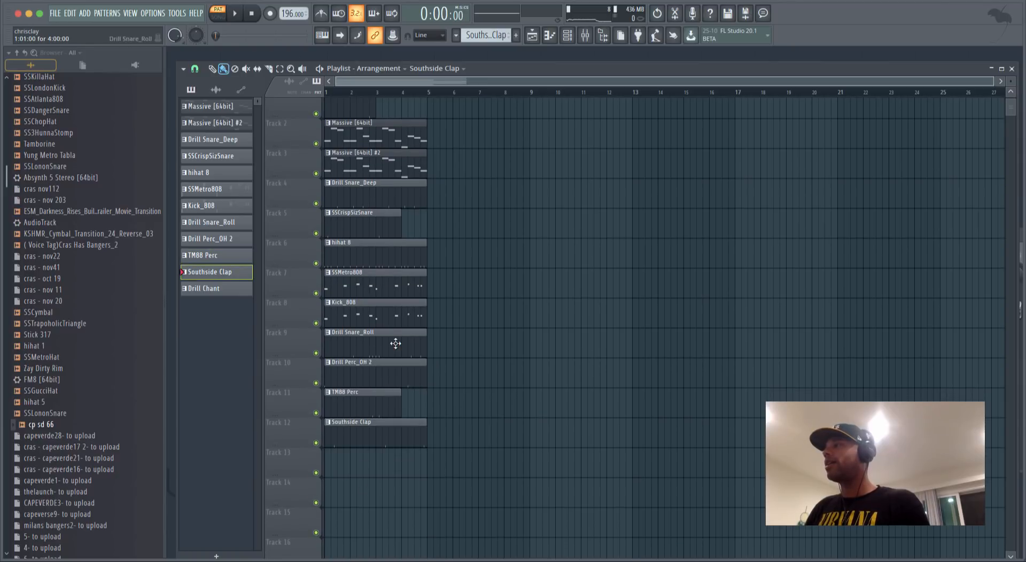
{"action": "scroll", "coordinate": [396, 343], "scroll_direction": "up", "scroll_amount": 1}
{"action": "left_click_drag", "start_coordinate": [346, 103], "coordinate": [328, 463]}
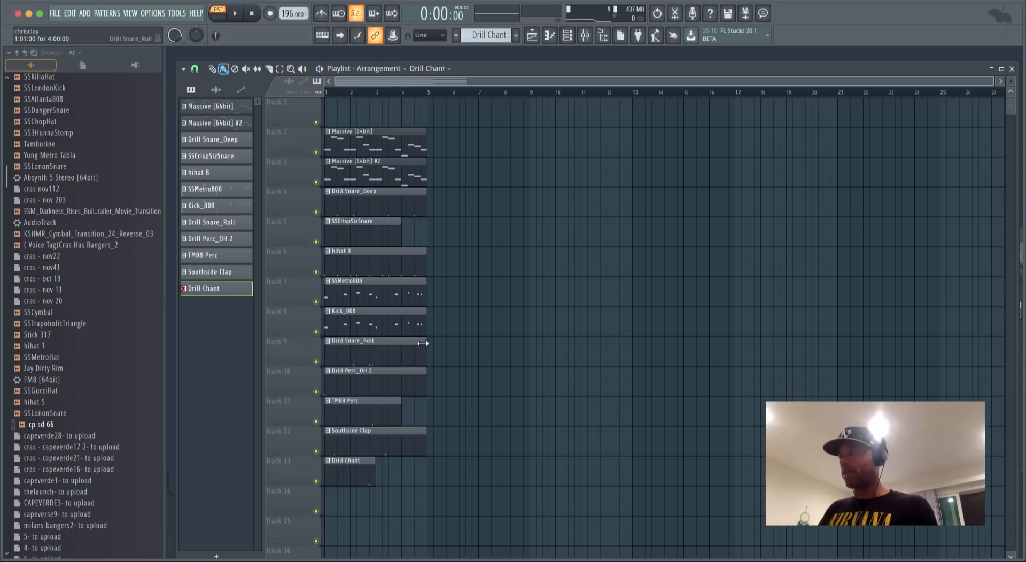
Select all clips and duplicate the four-bar block twelve times along the timeline.
{"action": "key", "text": "ctrl+a"}
{"action": "key", "text": "ctrl+b"}
{"action": "key", "text": "ctrl+b"}
{"action": "key", "text": "ctrl+b"}
{"action": "key", "text": "ctrl+b"}
{"action": "key", "text": "ctrl+b"}
{"action": "key", "text": "ctrl+b"}
{"action": "key", "text": "ctrl+b"}
{"action": "key", "text": "ctrl+b"}
{"action": "key", "text": "ctrl+b"}
{"action": "key", "text": "ctrl+b"}
{"action": "key", "text": "ctrl+b"}
{"action": "key", "text": "ctrl+b"}
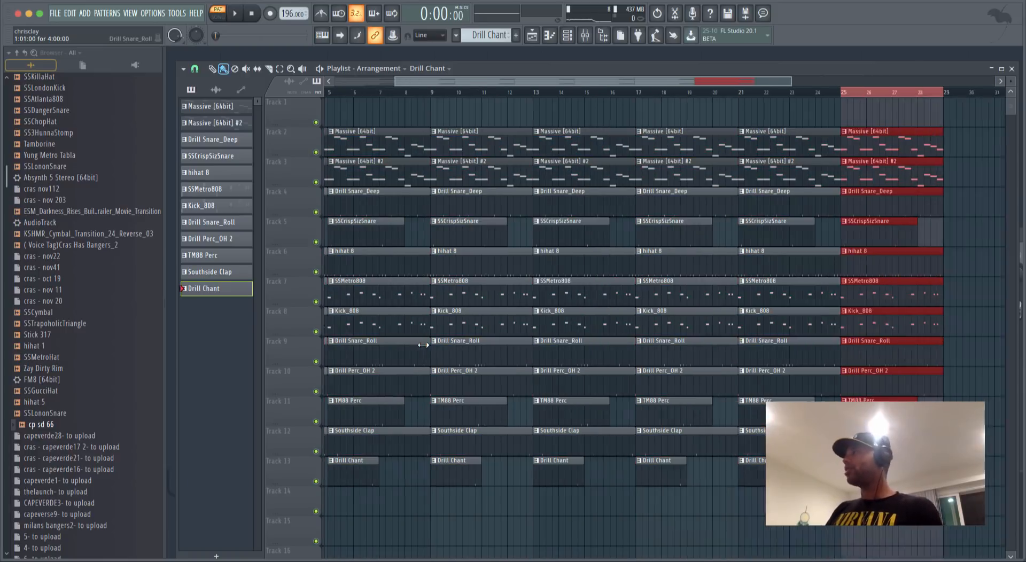
{"action": "left_click_drag", "start_coordinate": [628, 81], "coordinate": [357, 81]}
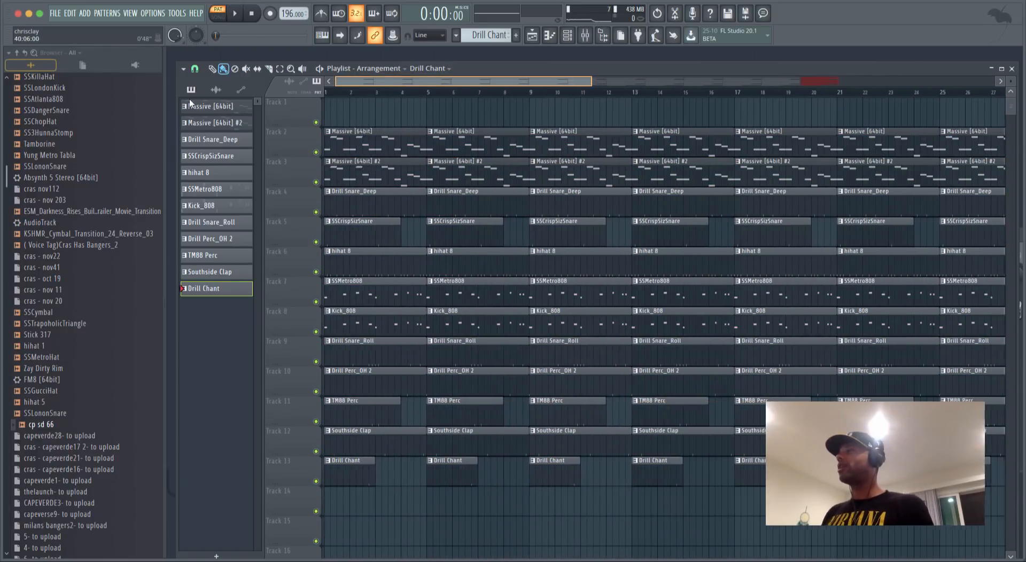
Delete all drum, percussion and chant clips from bars 1 to 4, and all of them except hihat 8 from bars 5 to 8.
{"action": "left_click_drag", "start_coordinate": [357, 497], "coordinate": [351, 209]}
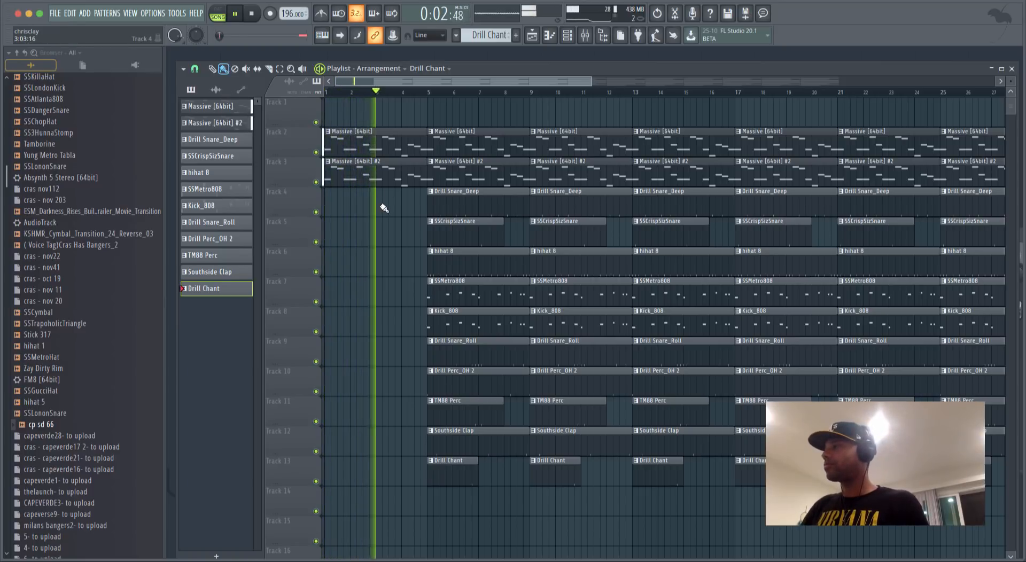
{"action": "left_click_drag", "start_coordinate": [415, 199], "coordinate": [458, 234]}
{"action": "left_click_drag", "start_coordinate": [456, 308], "coordinate": [447, 500]}
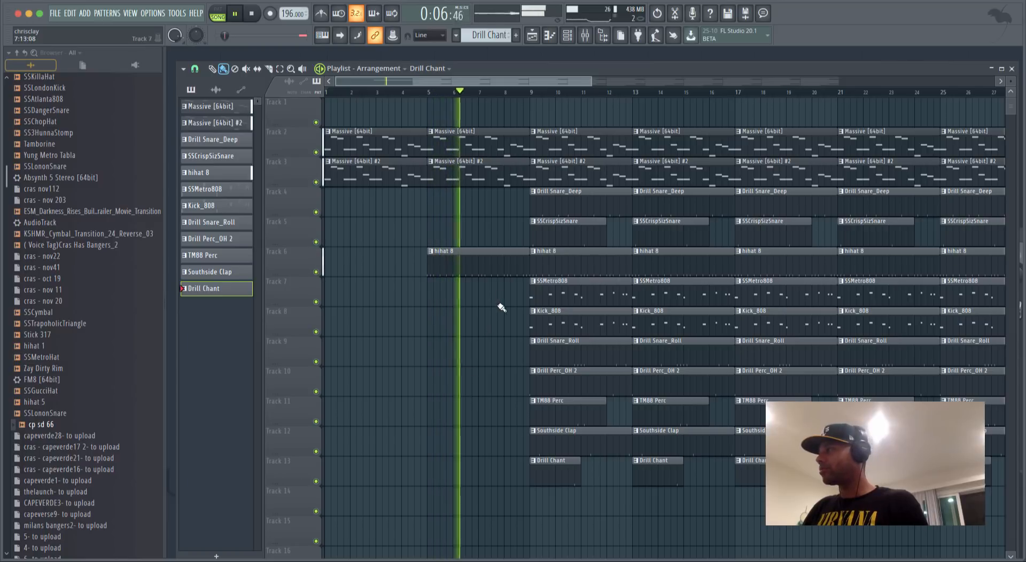
Add a Drill Snare_Deep clip on Track 4 before bar 9 and trim its start so it covers only bar 8.
{"action": "left_click", "coordinate": [536, 206]}
{"action": "left_click_drag", "start_coordinate": [427, 210], "coordinate": [505, 209]}
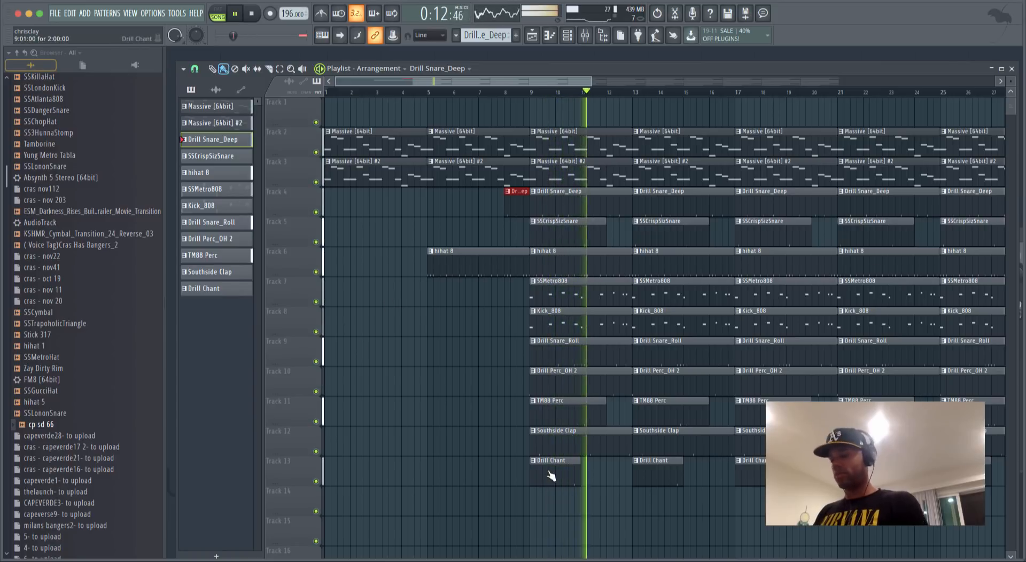
Select all clips starting at bar 13, trim their ends to leave a half-bar gap before bar 17, and stop playback.
{"action": "left_click_drag", "start_coordinate": [690, 514], "coordinate": [665, 97]}
{"action": "left_click_drag", "start_coordinate": [734, 152], "coordinate": [721, 145]}
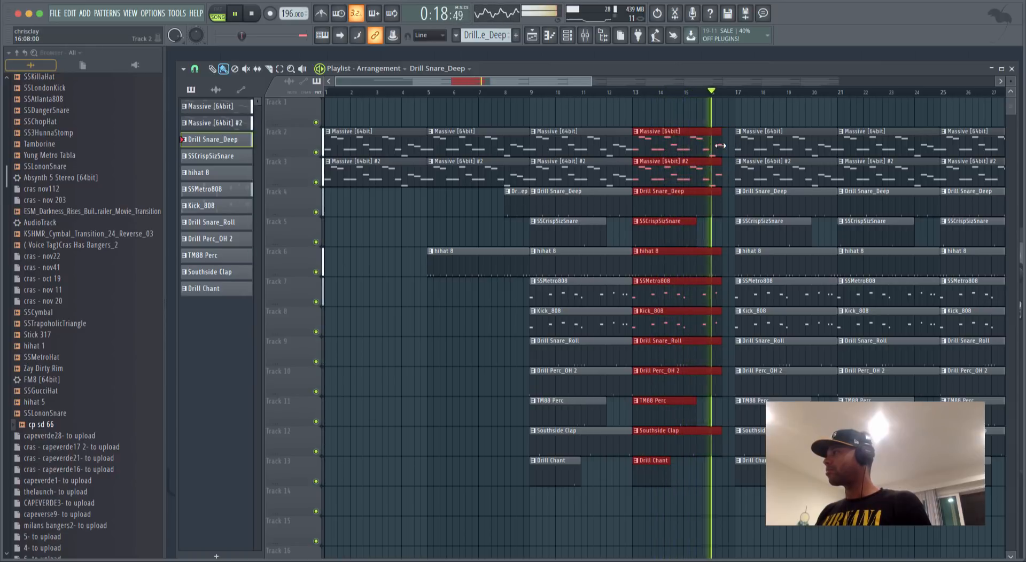
{"action": "key", "text": "space"}
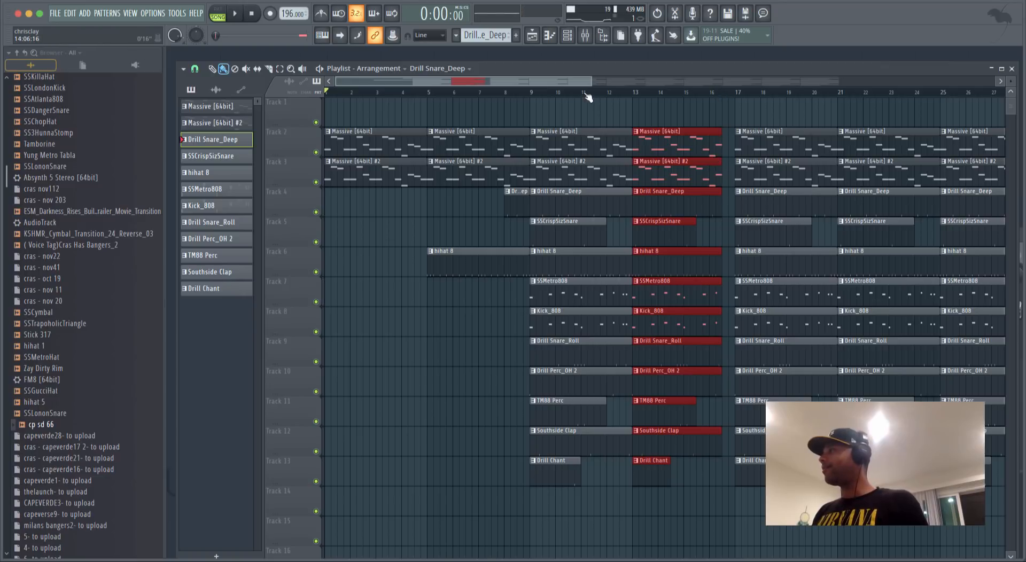
Deselect the trimmed block and extend the two Massive clips at bar 13 back to bar 17.
{"action": "left_click", "coordinate": [703, 117], "text": "super"}
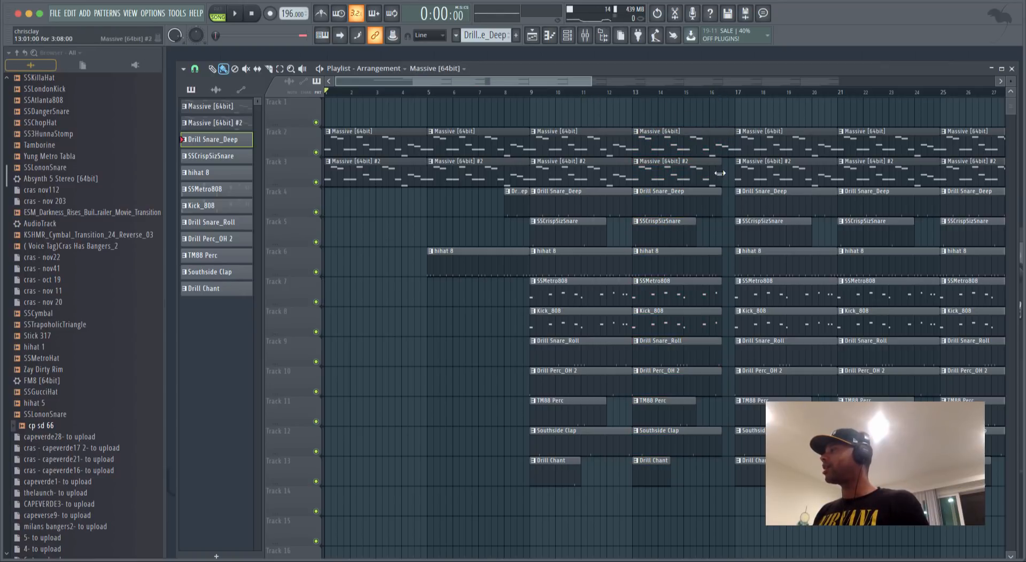
{"action": "scroll", "coordinate": [736, 184], "scroll_direction": "down", "scroll_amount": 3}
{"action": "scroll", "coordinate": [760, 187], "scroll_direction": "up", "scroll_amount": 3}
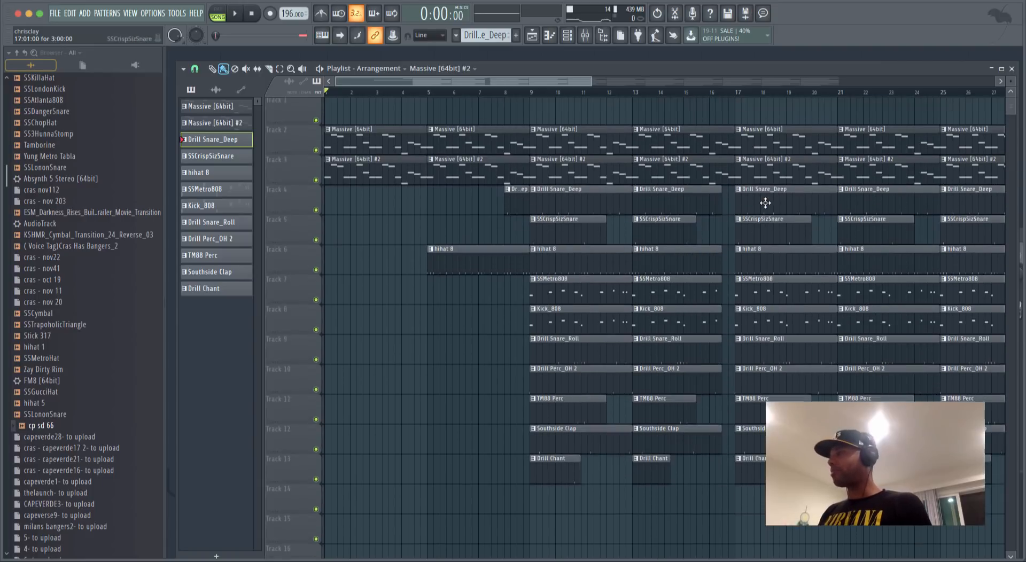
Select the clips starting at bar 17 and audition the arrangement from bar 14 and from bar 9.
{"action": "left_click_drag", "start_coordinate": [799, 503], "coordinate": [776, 118]}
{"action": "mouse_move", "coordinate": [835, 139]}
{"action": "left_mouse_down"}
{"action": "mouse_move", "coordinate": [809, 149]}
{"action": "mouse_move", "coordinate": [835, 142]}
{"action": "left_mouse_up"}
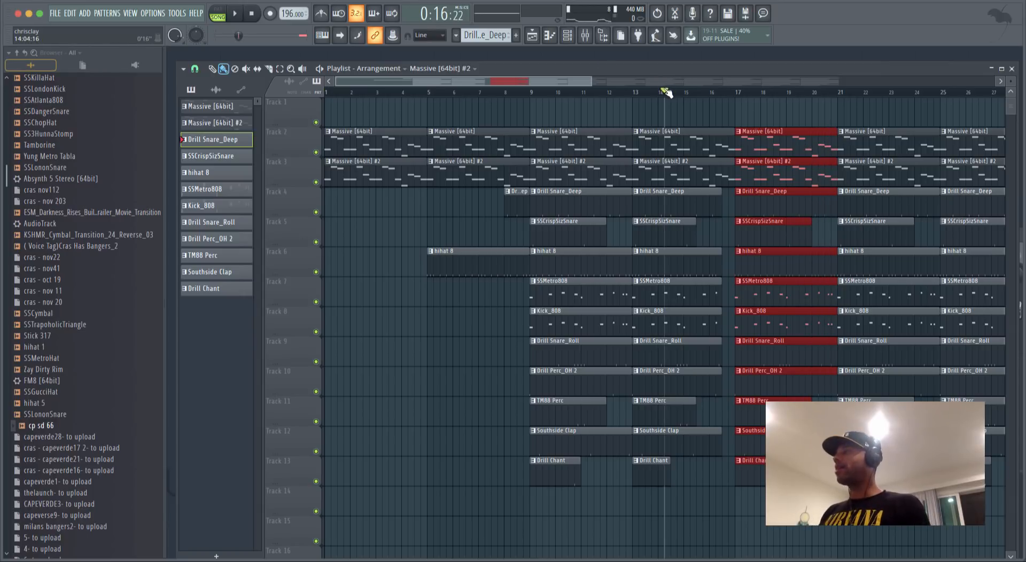
{"action": "key", "text": "space"}
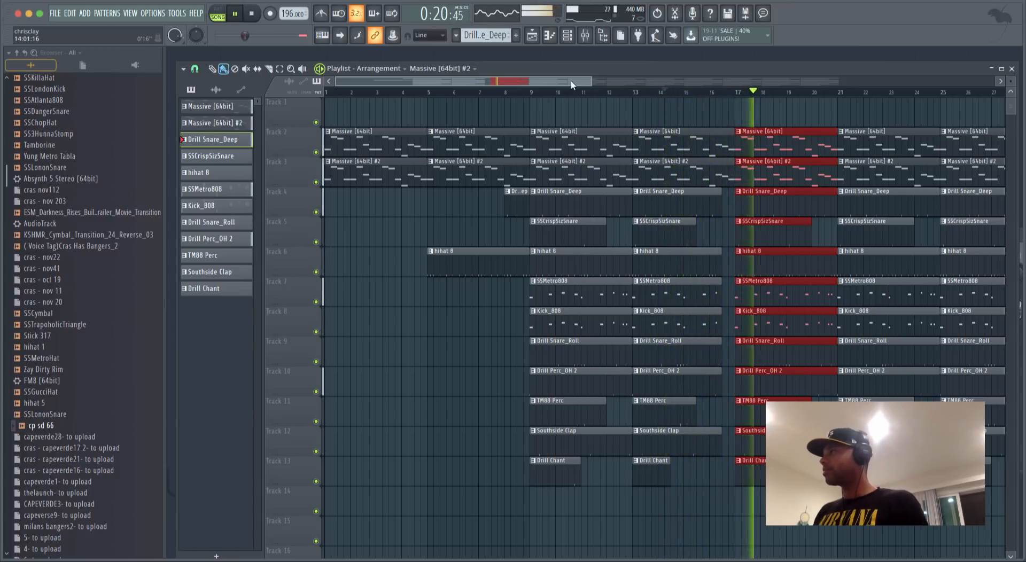
{"action": "scroll", "coordinate": [571, 81], "scroll_direction": "down", "scroll_amount": 1}
{"action": "key", "text": "space"}
{"action": "left_click", "coordinate": [489, 92]}
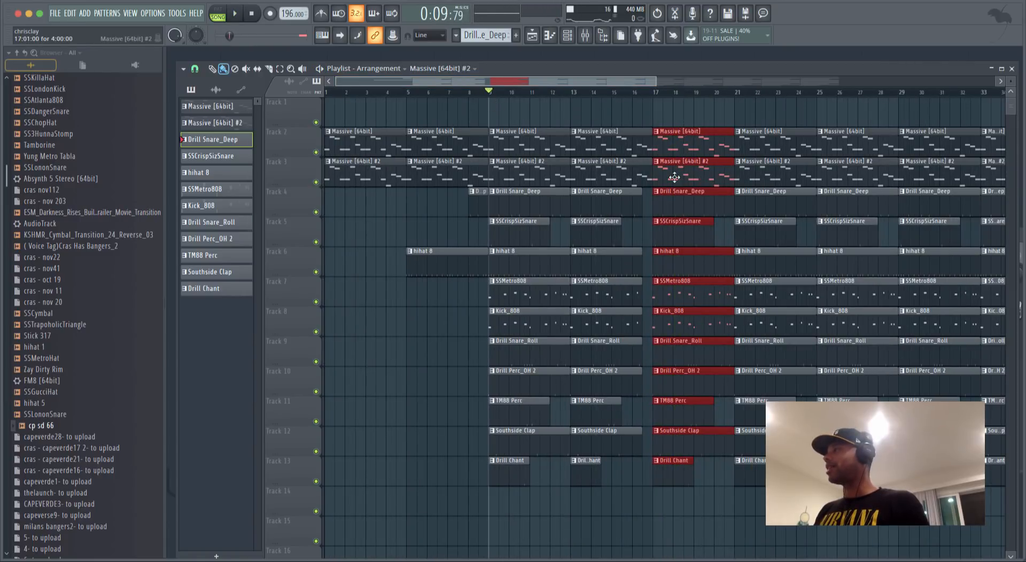
{"action": "key", "text": "space"}
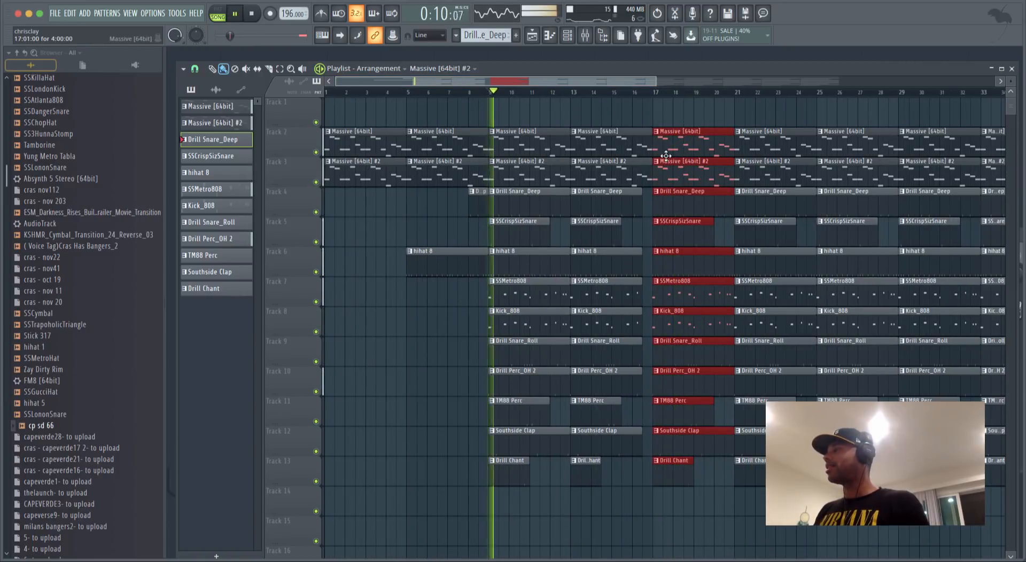
Toggle Track 2's mute to compare the beat without it, and delete its Massive clips at bars 17 and 21.
{"action": "left_click", "coordinate": [316, 152]}
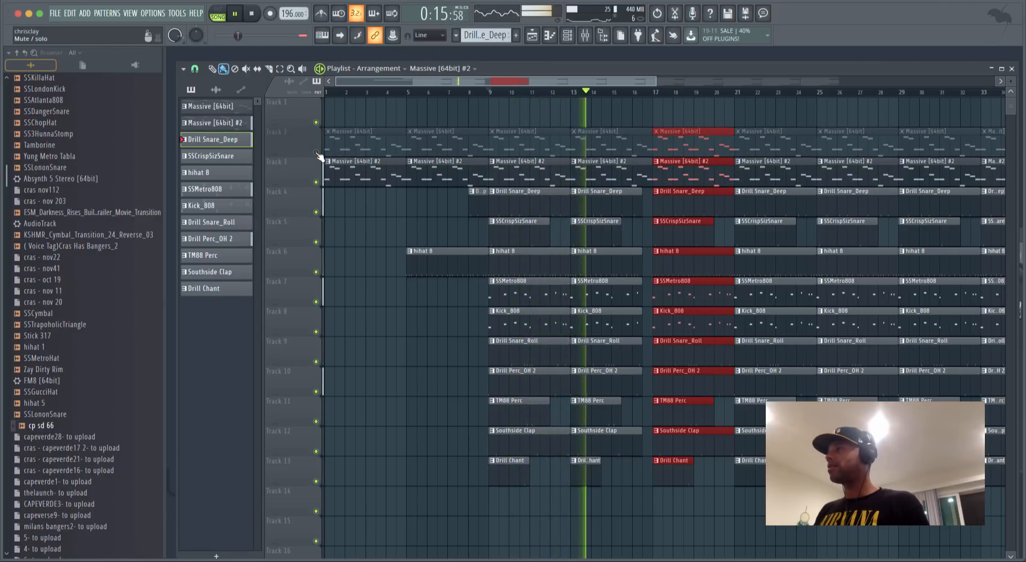
{"action": "left_click", "coordinate": [316, 153]}
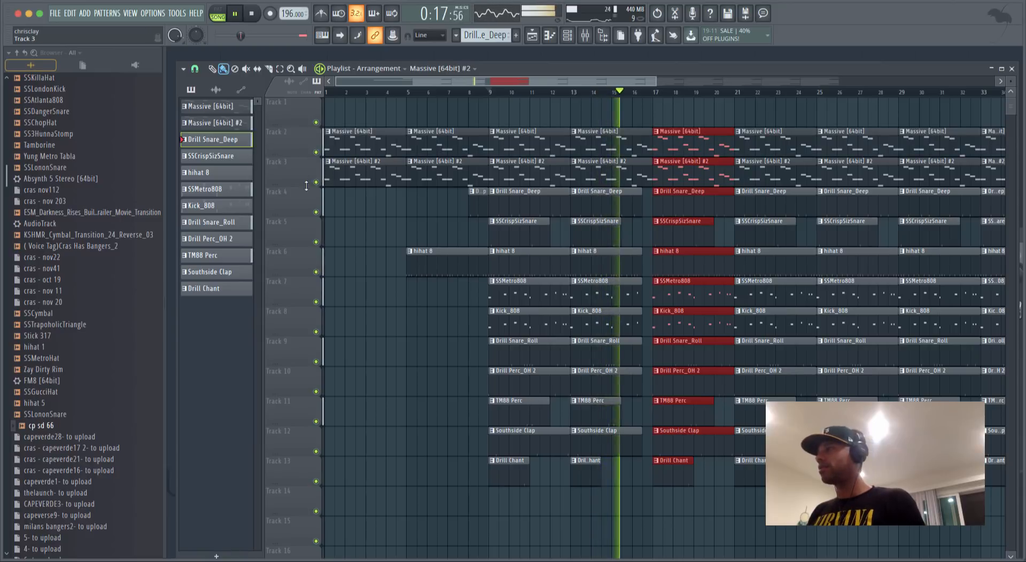
{"action": "left_click", "coordinate": [315, 152]}
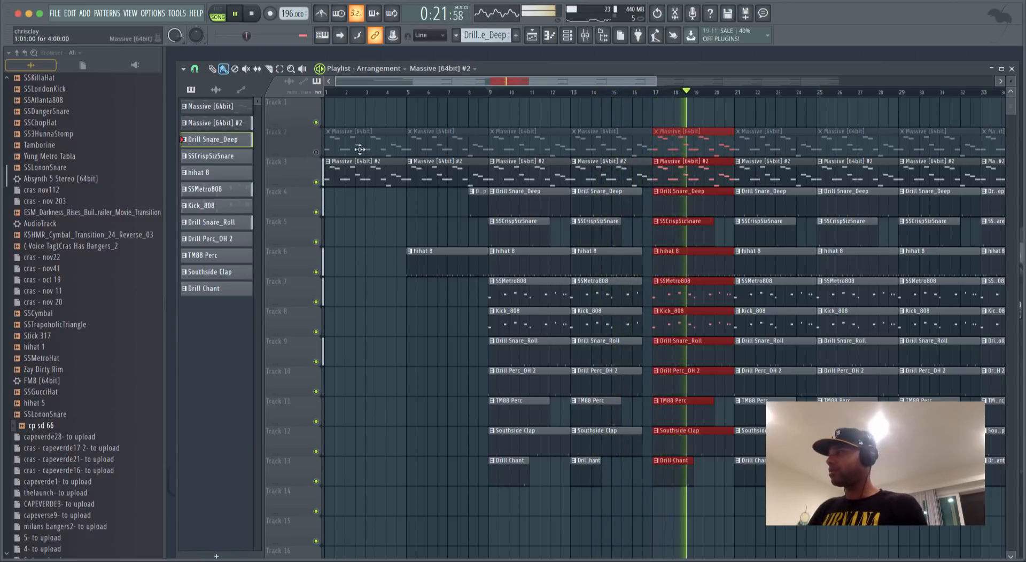
{"action": "right_click", "coordinate": [672, 146]}
{"action": "right_click", "coordinate": [753, 144]}
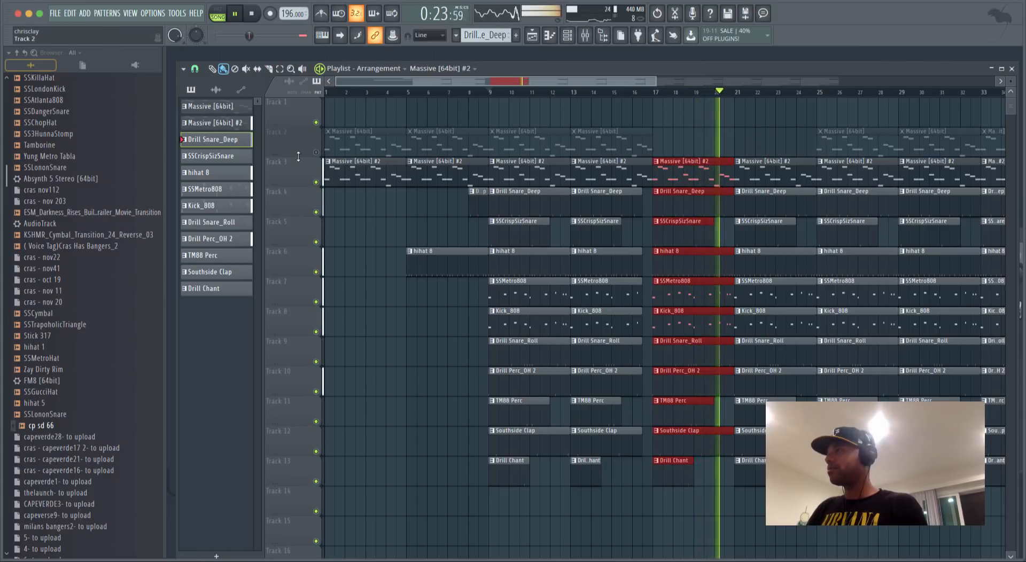
{"action": "left_click", "coordinate": [316, 152]}
Select all clips starting at bar 21 and trim them to end at bar 24.
{"action": "left_click_drag", "start_coordinate": [470, 78], "coordinate": [525, 78]}
{"action": "left_click_drag", "start_coordinate": [647, 507], "coordinate": [642, 169]}
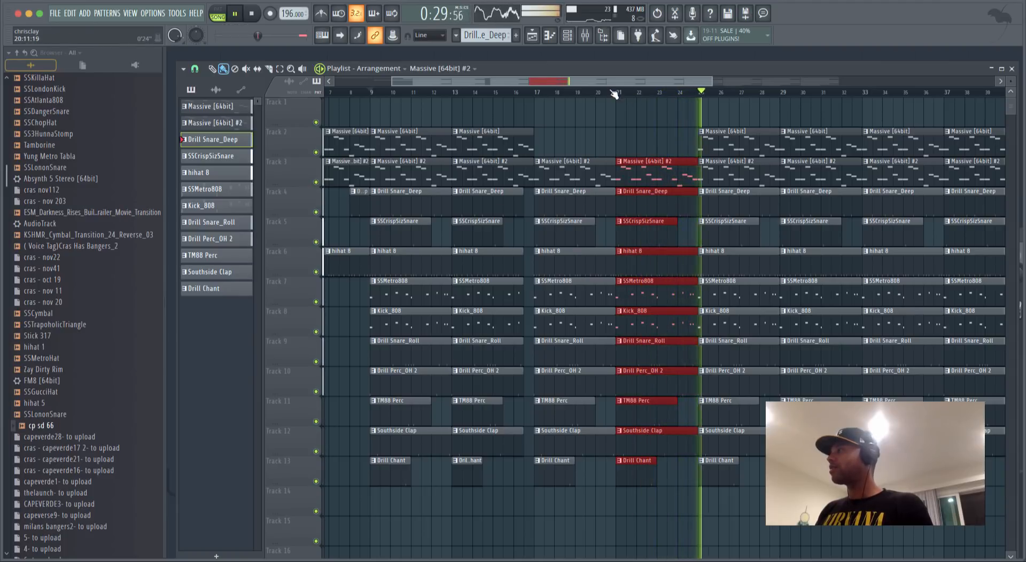
{"action": "left_click_drag", "start_coordinate": [693, 205], "coordinate": [675, 204]}
Extend Massive #2 at bar 21 back to bar 25, and shorten the Track 2 Massive clip at bar 25 to half a bar.
{"action": "left_click", "coordinate": [682, 182], "text": "super"}
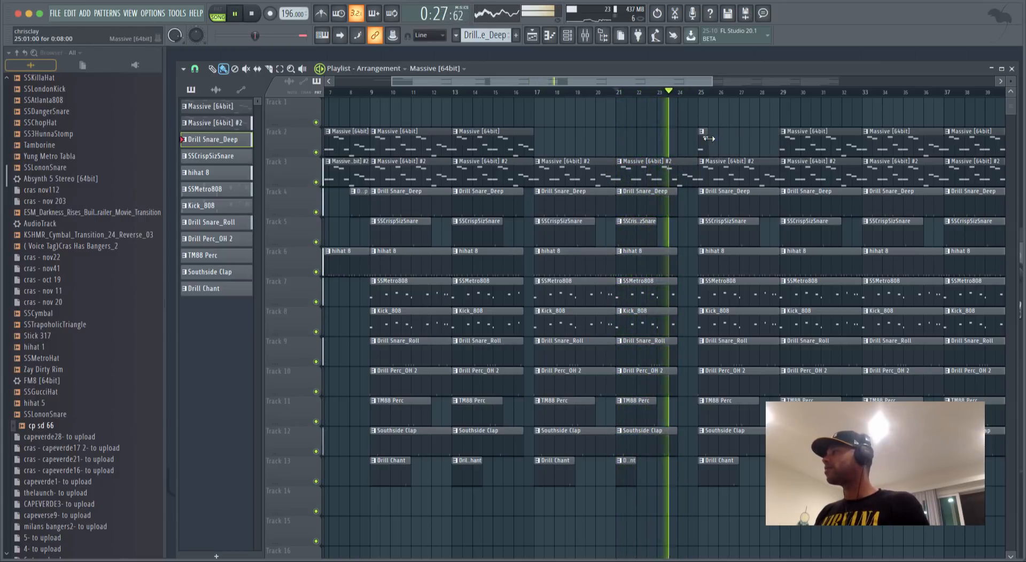
{"action": "left_click_drag", "start_coordinate": [672, 80], "coordinate": [736, 81]}
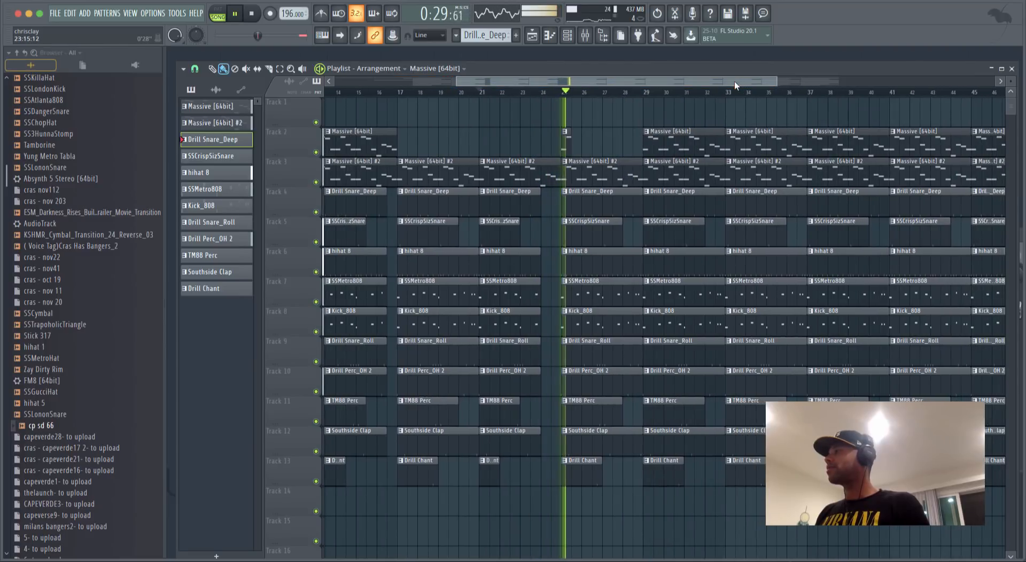
Shorten the Track 2 Massive clip at bar 29 to half a bar, and delete the Track 4 to 12 clips at bars 33 and 37.
{"action": "left_click_drag", "start_coordinate": [721, 145], "coordinate": [650, 150]}
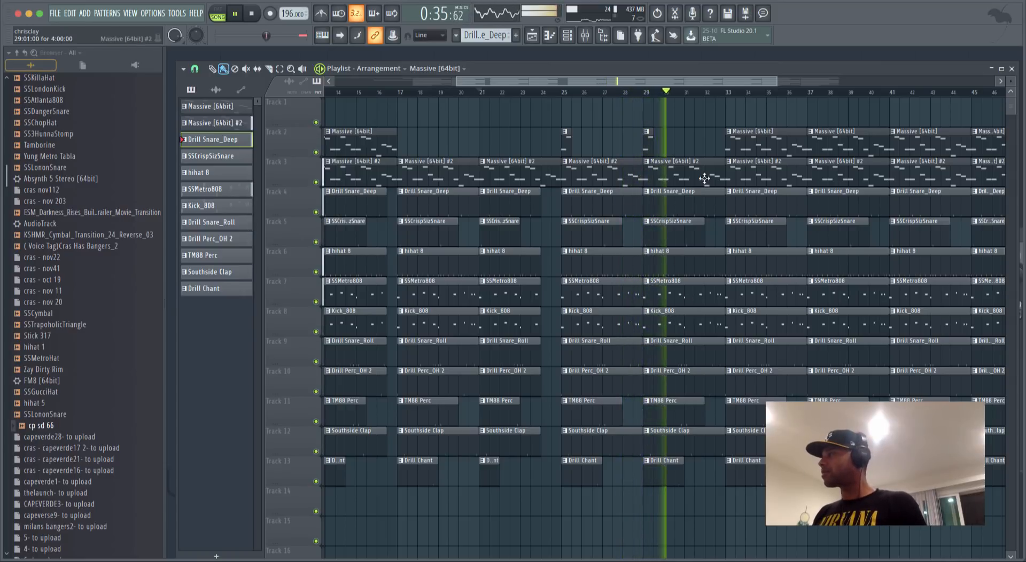
{"action": "right_click", "coordinate": [751, 202]}
{"action": "left_click_drag", "start_coordinate": [759, 222], "coordinate": [753, 427]}
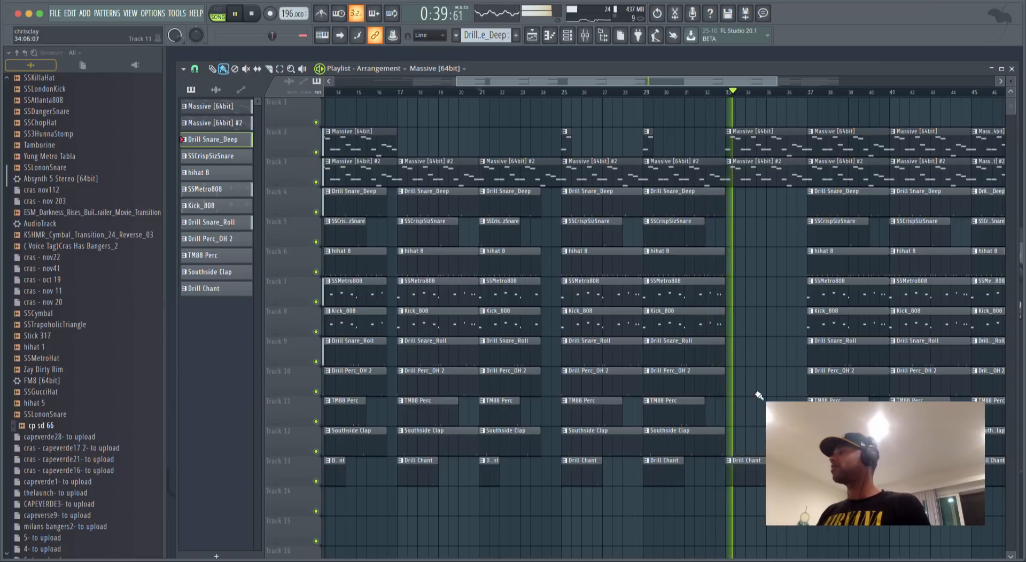
{"action": "left_click_drag", "start_coordinate": [828, 199], "coordinate": [830, 439]}
Clear the bar 49 time selection and delete all the clips at bar 49, so the arrangement ends at bar 49.
{"action": "left_click_drag", "start_coordinate": [613, 81], "coordinate": [708, 81]}
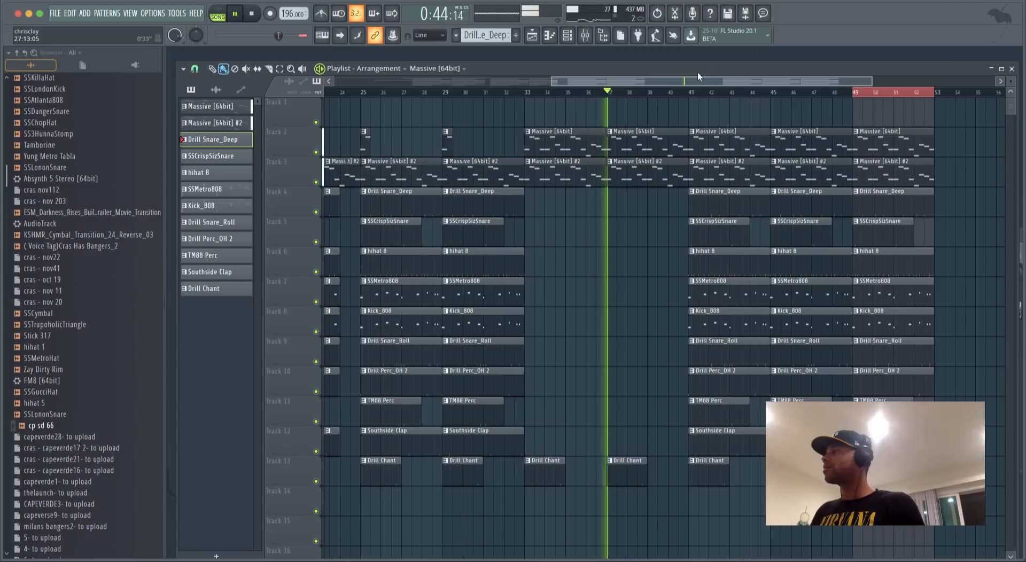
{"action": "right_click", "coordinate": [900, 93]}
{"action": "scroll", "coordinate": [850, 80], "scroll_direction": "down", "scroll_amount": 1}
{"action": "scroll", "coordinate": [851, 81], "scroll_direction": "down", "scroll_amount": 3}
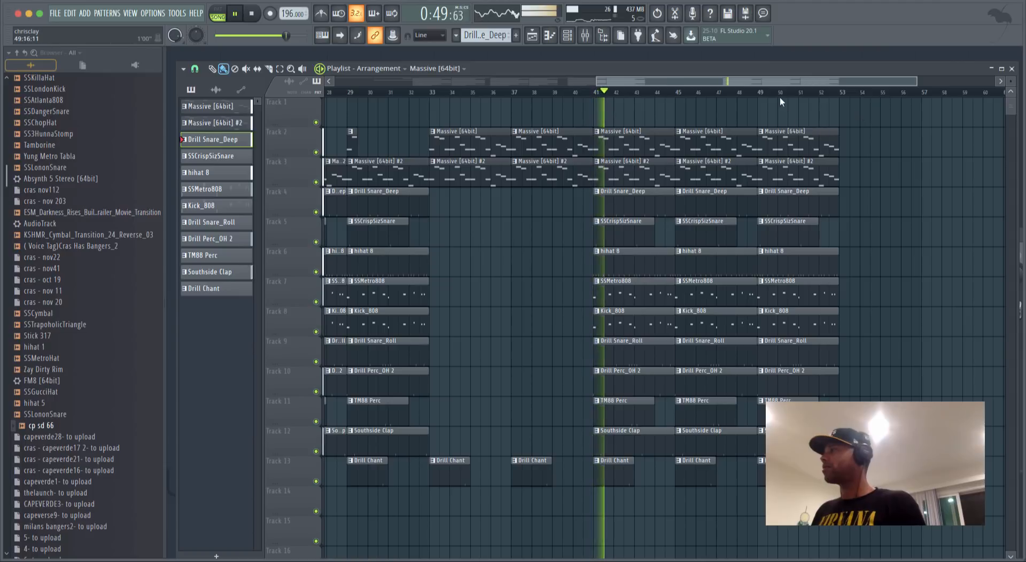
{"action": "scroll", "coordinate": [780, 97], "scroll_direction": "down", "scroll_amount": 5}
{"action": "left_click_drag", "start_coordinate": [697, 101], "coordinate": [778, 126]}
{"action": "right_click", "coordinate": [795, 134]}
{"action": "left_click_drag", "start_coordinate": [804, 190], "coordinate": [796, 411]}
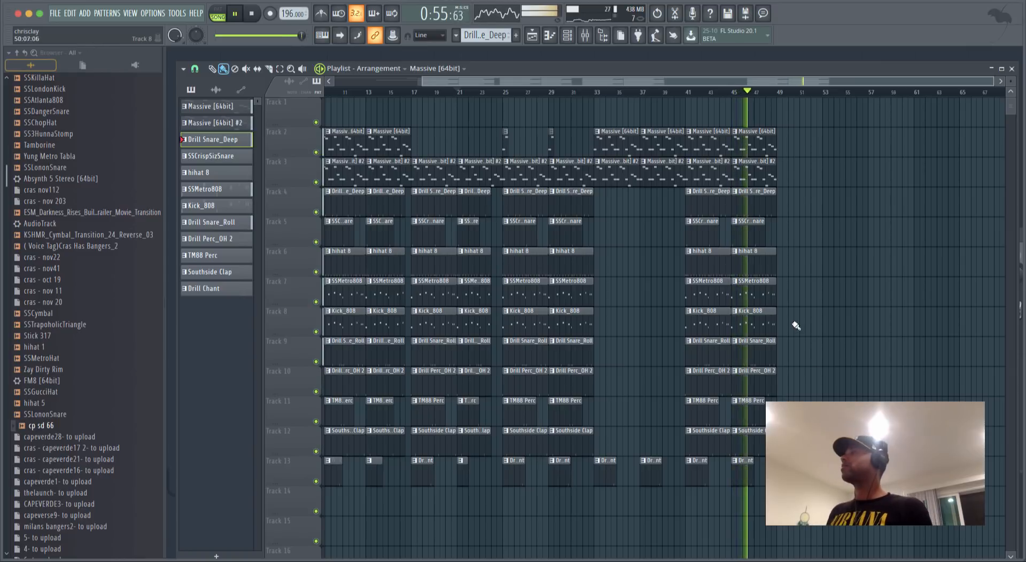
Stop playback, select all clips from bar 17 to the end, and duplicate them starting at bar 49.
{"action": "left_click_drag", "start_coordinate": [631, 78], "coordinate": [512, 66]}
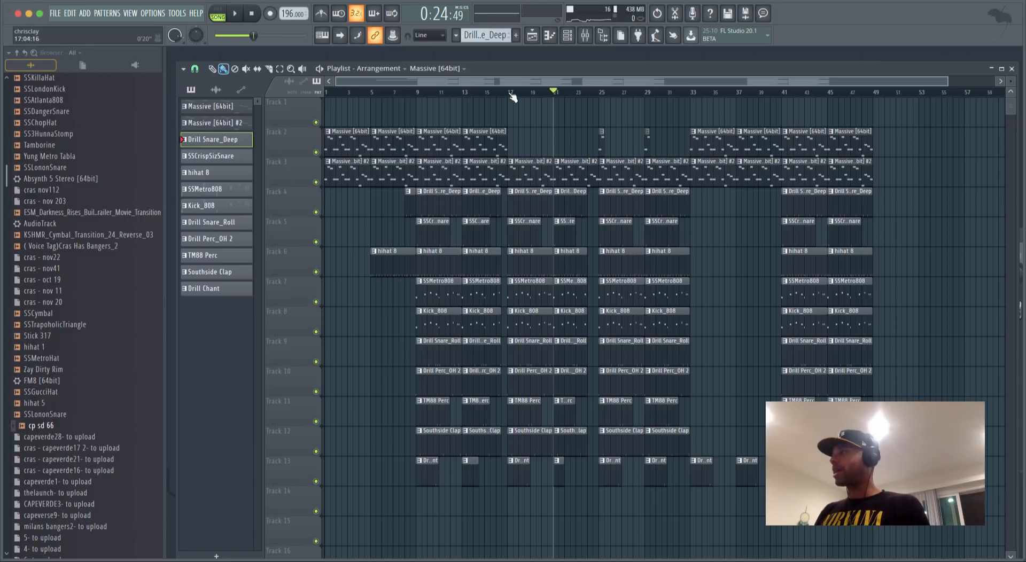
{"action": "key", "text": "space"}
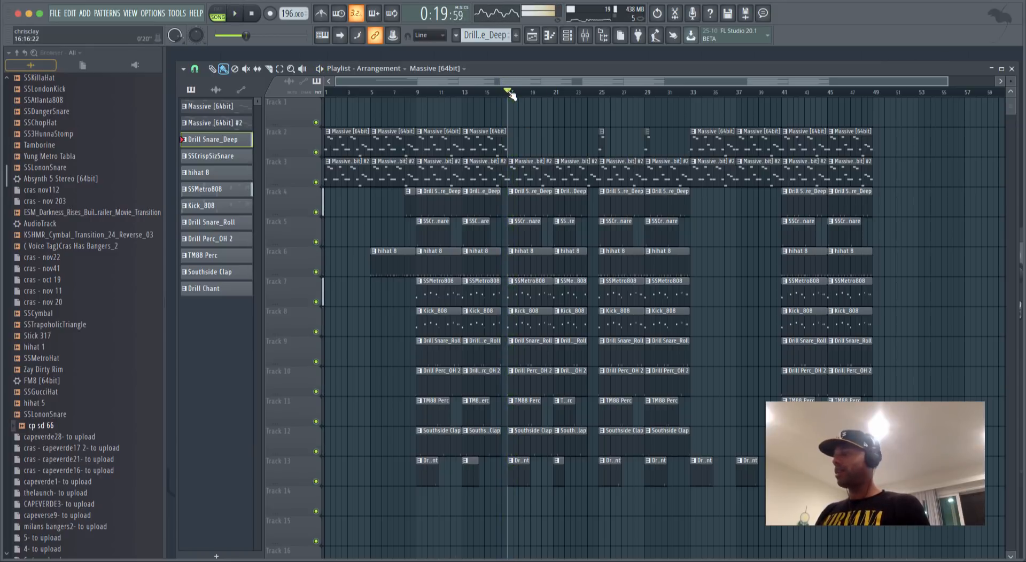
{"action": "left_click_drag", "start_coordinate": [902, 515], "coordinate": [516, 98]}
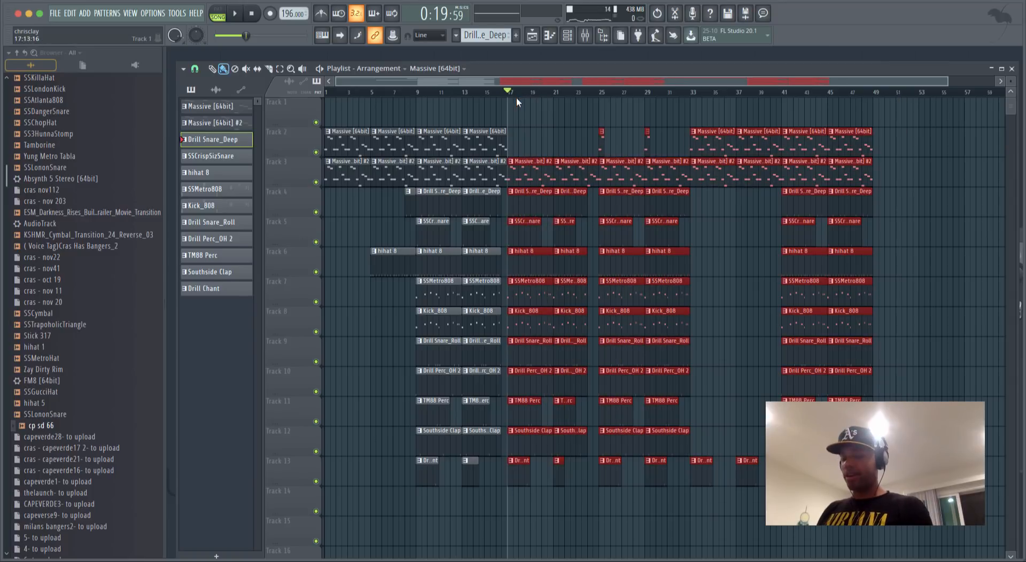
{"action": "left_click_drag", "start_coordinate": [527, 170], "coordinate": [893, 174]}
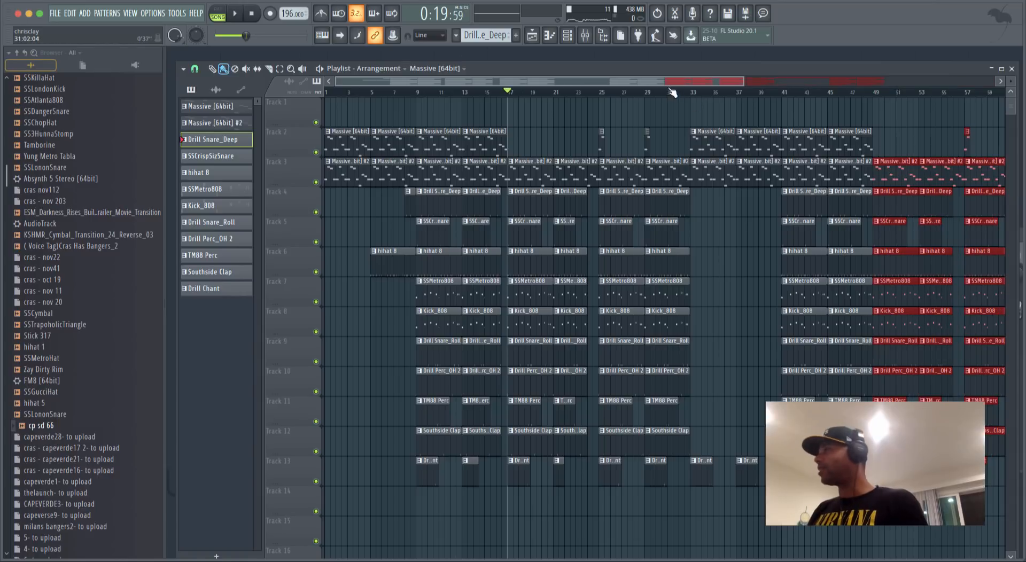
{"action": "scroll", "coordinate": [672, 93], "scroll_direction": "down", "scroll_amount": 4}
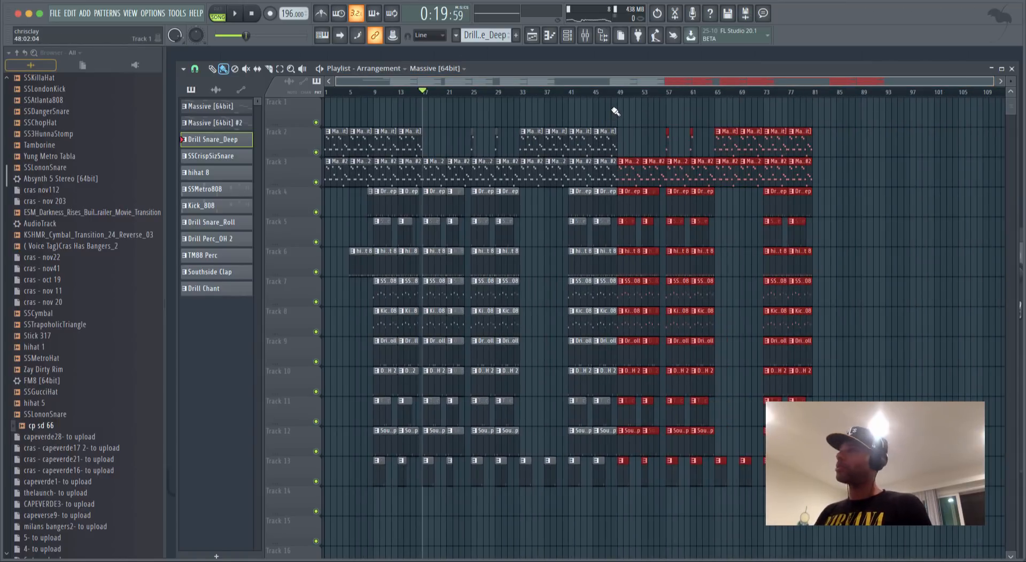
{"action": "scroll", "coordinate": [601, 90], "scroll_direction": "down", "scroll_amount": 2}
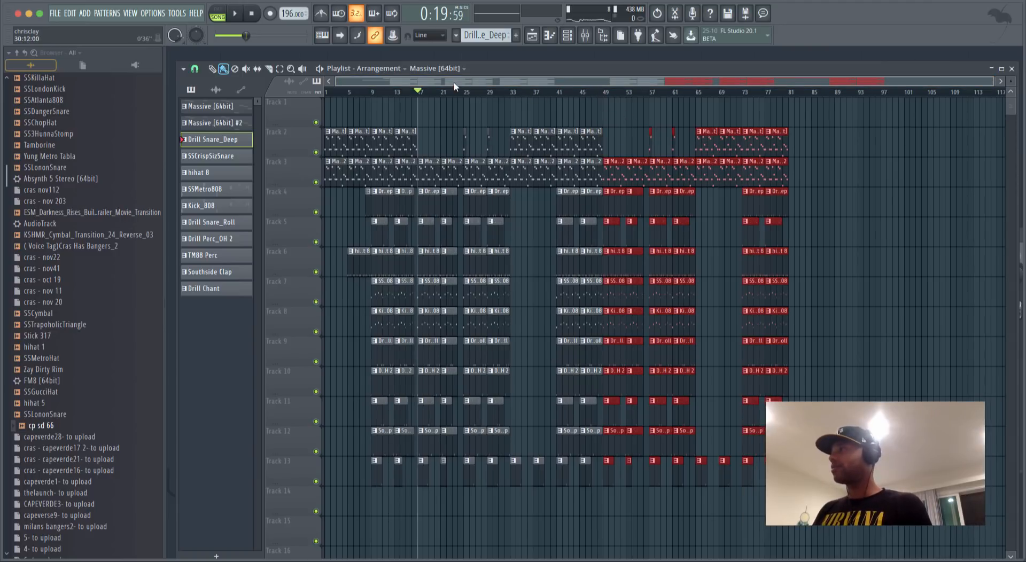
Play the arrangement from bar 17 and shorten the SSMetro808 clip at bar 29 to three bars.
{"action": "key", "text": "space"}
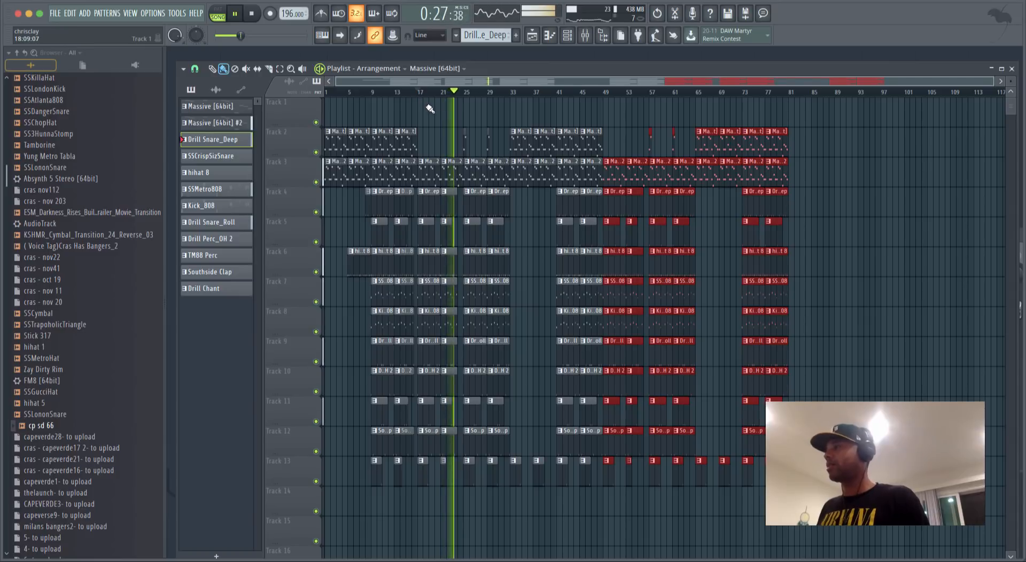
{"action": "scroll", "coordinate": [419, 83], "scroll_direction": "up", "scroll_amount": 5}
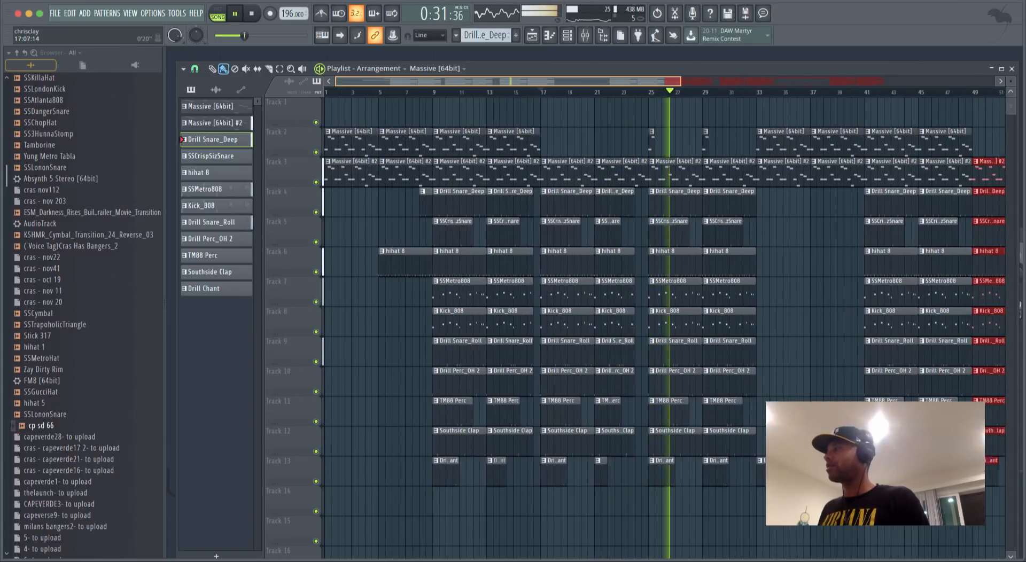
{"action": "scroll", "coordinate": [418, 83], "scroll_direction": "up", "scroll_amount": 1}
{"action": "scroll", "coordinate": [418, 83], "scroll_direction": "down", "scroll_amount": 5}
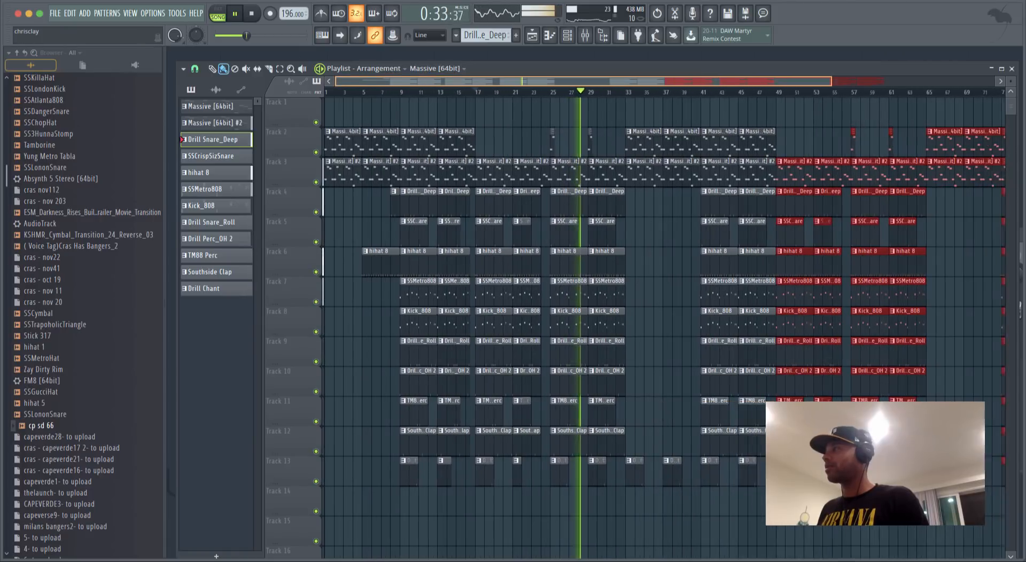
{"action": "scroll", "coordinate": [419, 84], "scroll_direction": "down", "scroll_amount": 1}
{"action": "scroll", "coordinate": [419, 83], "scroll_direction": "up", "scroll_amount": 1}
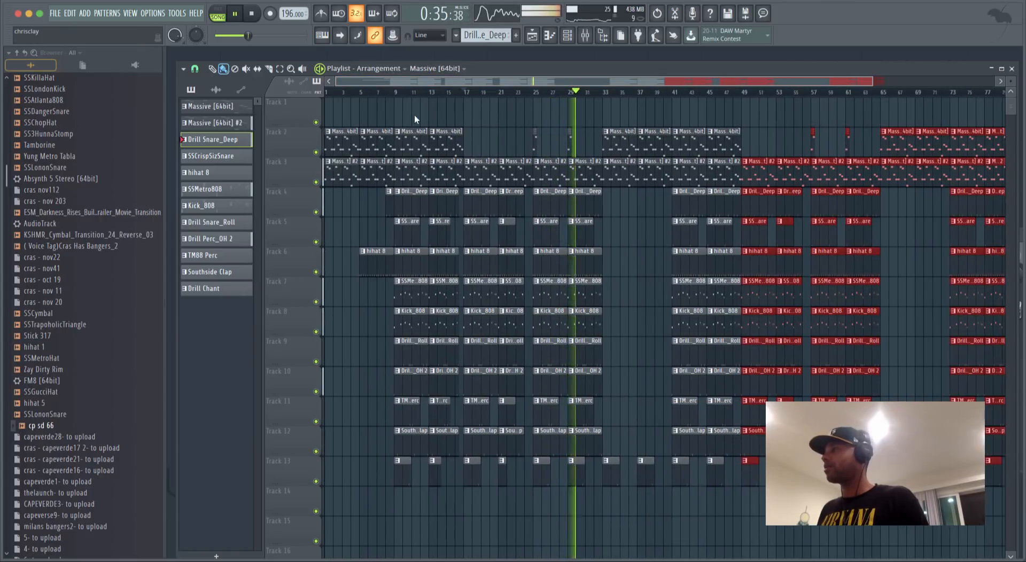
{"action": "left_click_drag", "start_coordinate": [599, 288], "coordinate": [592, 288]}
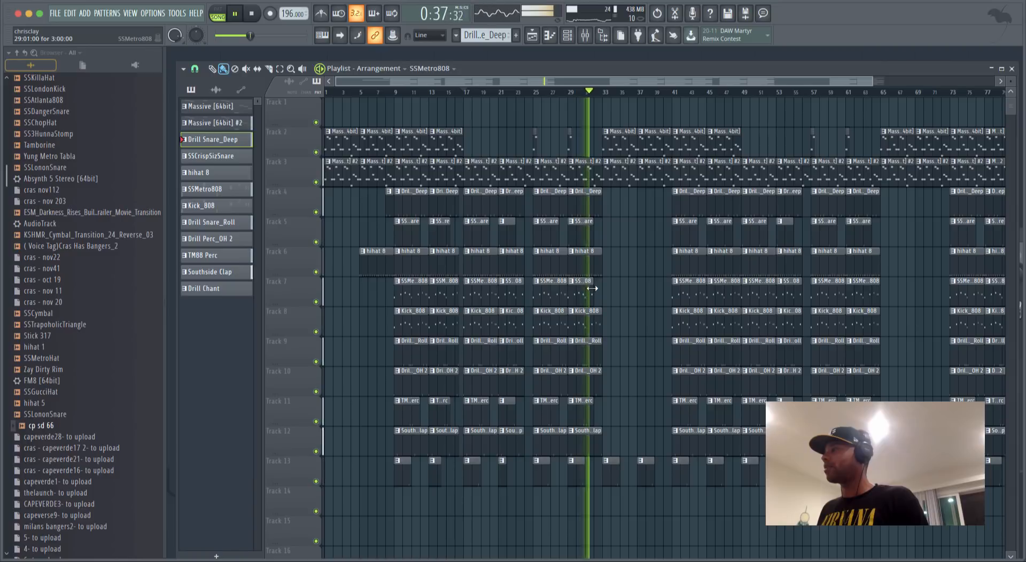
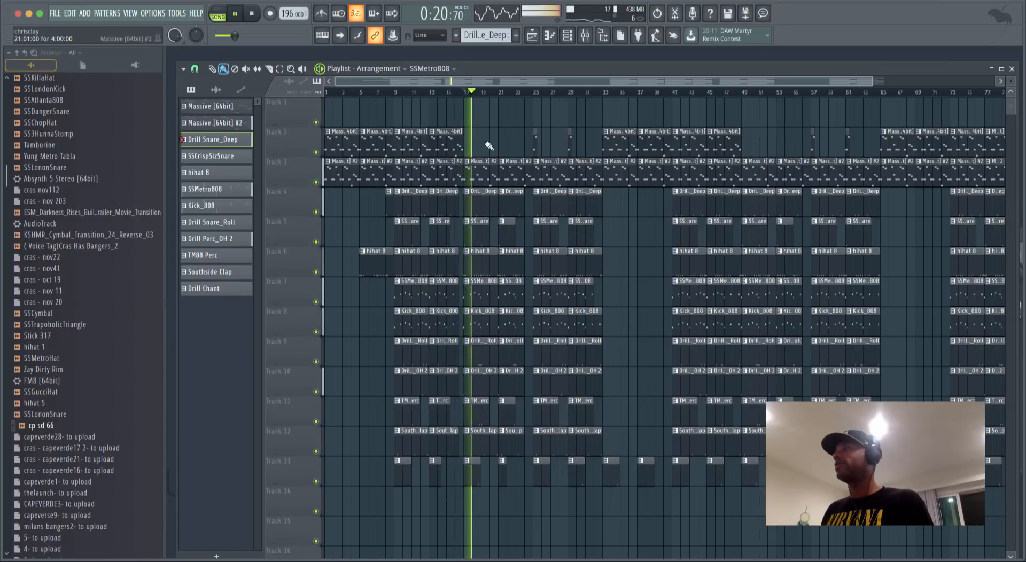
Shorten the hihat 8 clip at bar 21 to two bars and the Kick_808 clips at bars 25 and 29 to three bars.
{"action": "scroll", "coordinate": [503, 92], "scroll_direction": "up", "scroll_amount": 5}
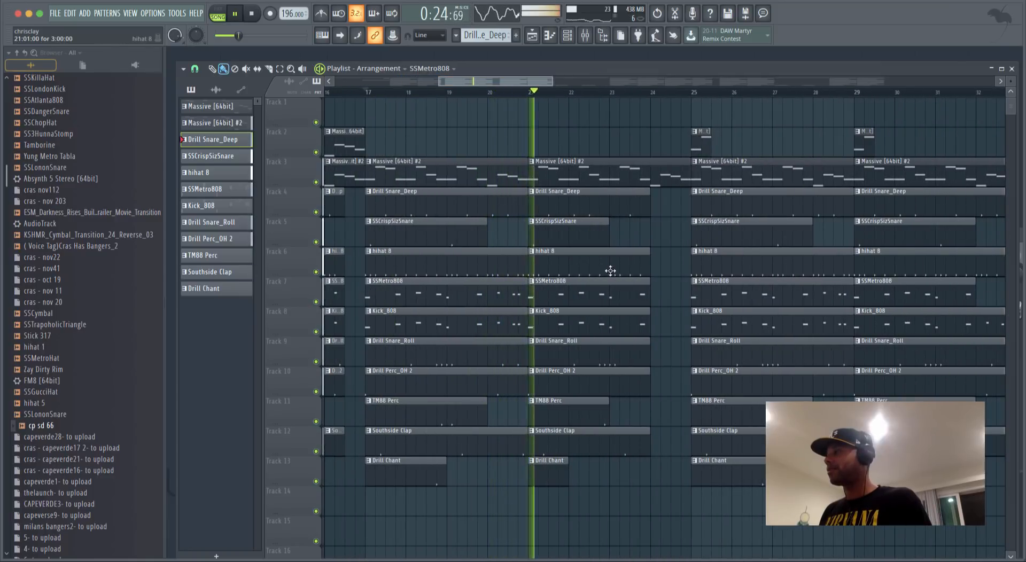
{"action": "left_click_drag", "start_coordinate": [648, 268], "coordinate": [607, 273]}
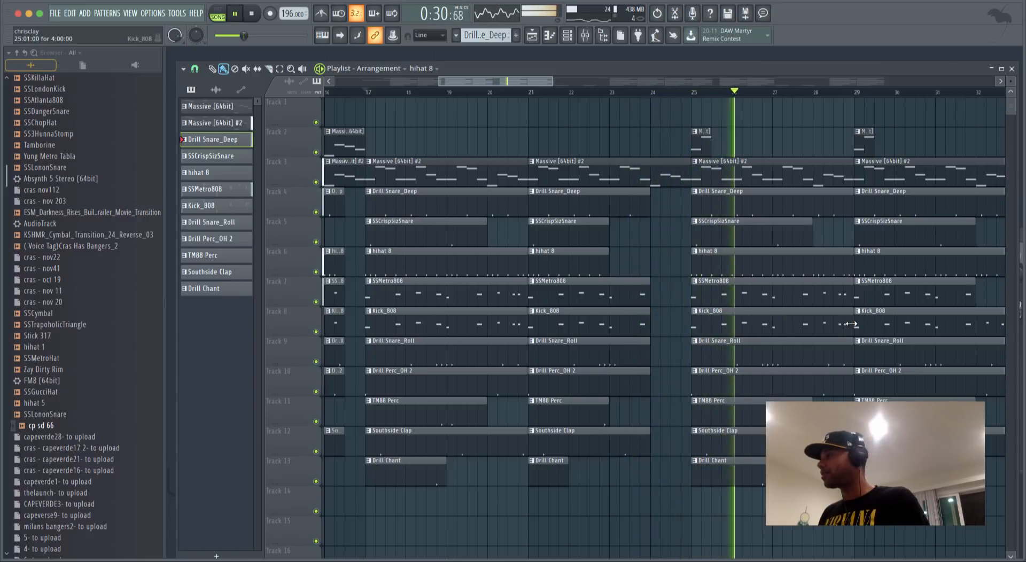
{"action": "left_click_drag", "start_coordinate": [852, 327], "coordinate": [810, 328]}
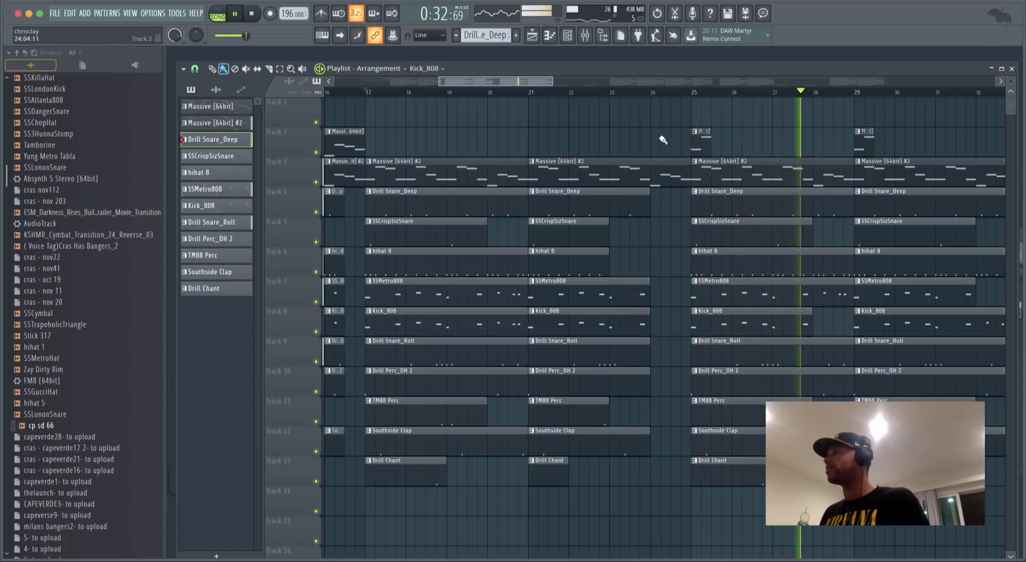
{"action": "left_click_drag", "start_coordinate": [532, 82], "coordinate": [585, 81]}
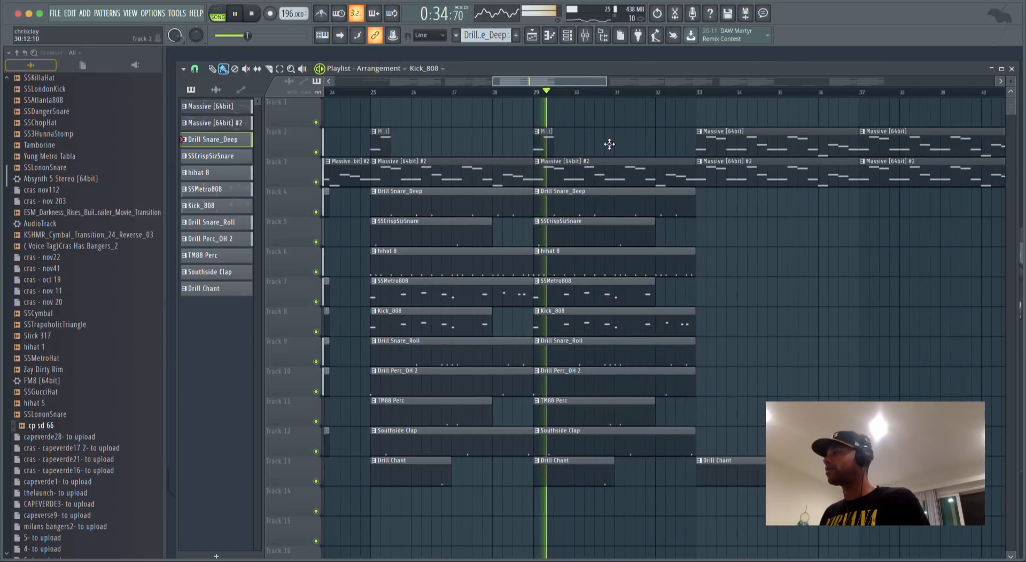
{"action": "left_click_drag", "start_coordinate": [694, 315], "coordinate": [656, 321]}
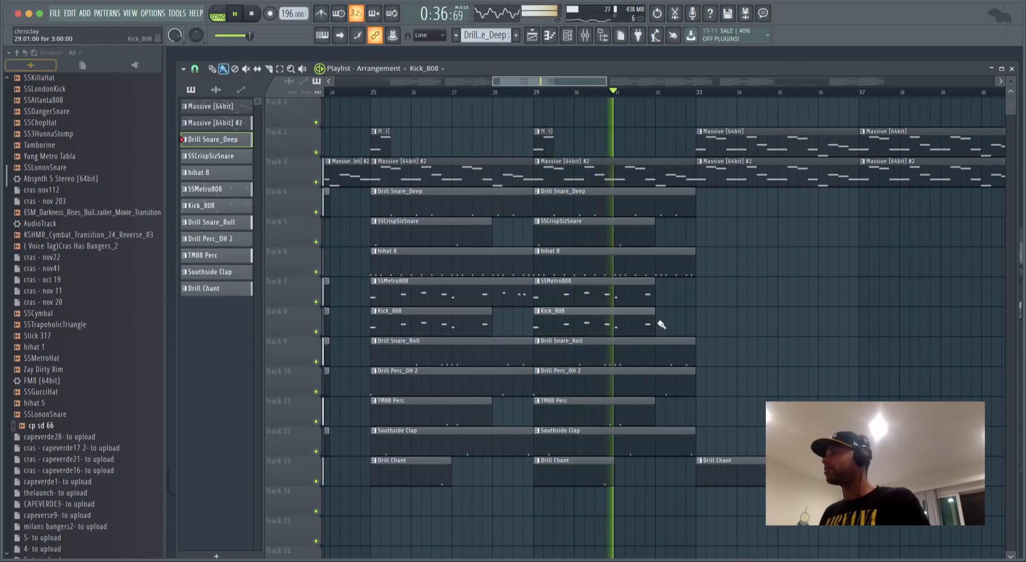
Try trimming the start of the hihat 8 clip at bar 41, and delete the hihat 8 clips at bars 41 and 45.
{"action": "left_click_drag", "start_coordinate": [582, 81], "coordinate": [646, 77]}
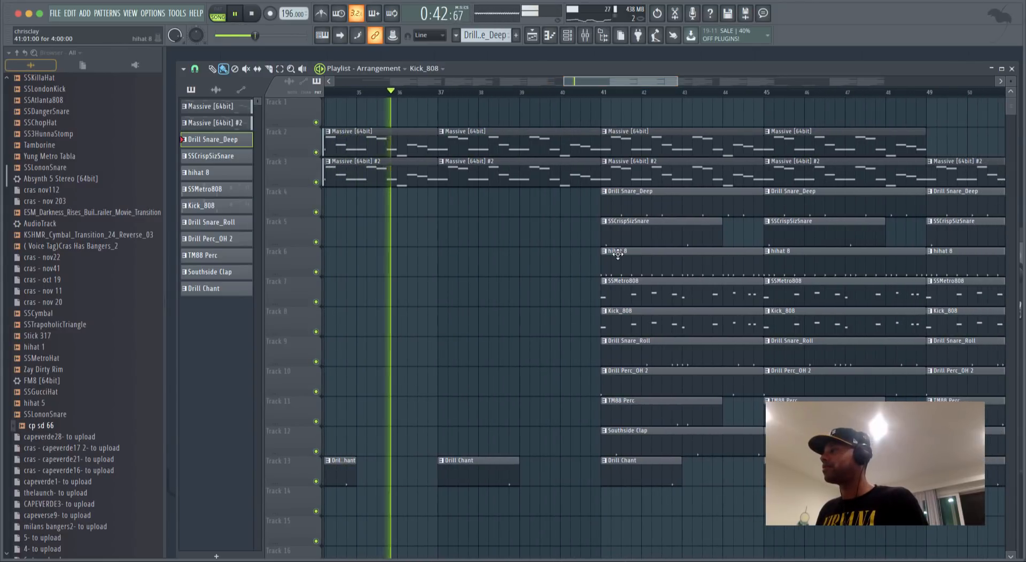
{"action": "left_click_drag", "start_coordinate": [604, 261], "coordinate": [643, 261]}
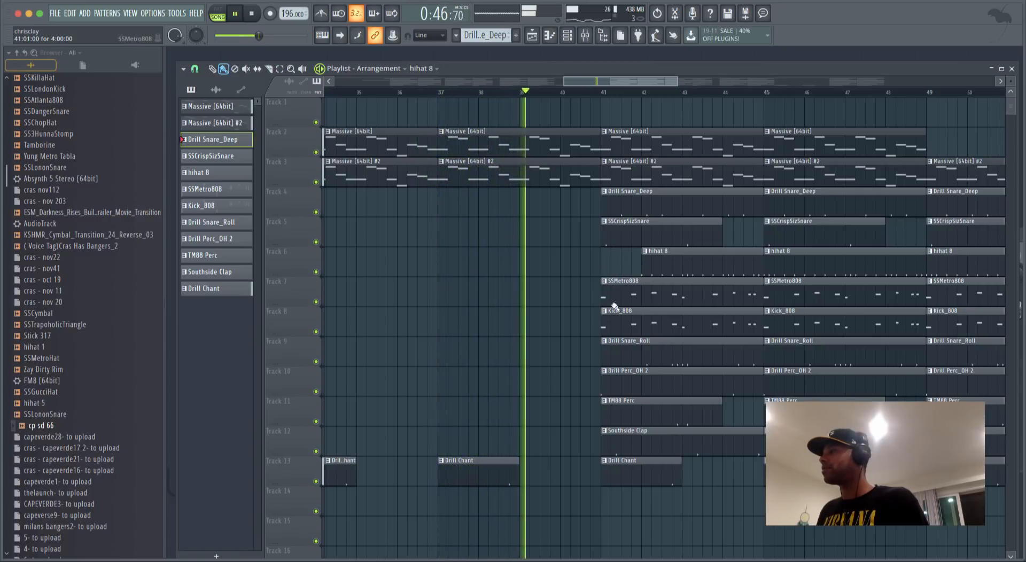
{"action": "left_click_drag", "start_coordinate": [641, 271], "coordinate": [759, 250]}
{"action": "right_click", "coordinate": [867, 273]}
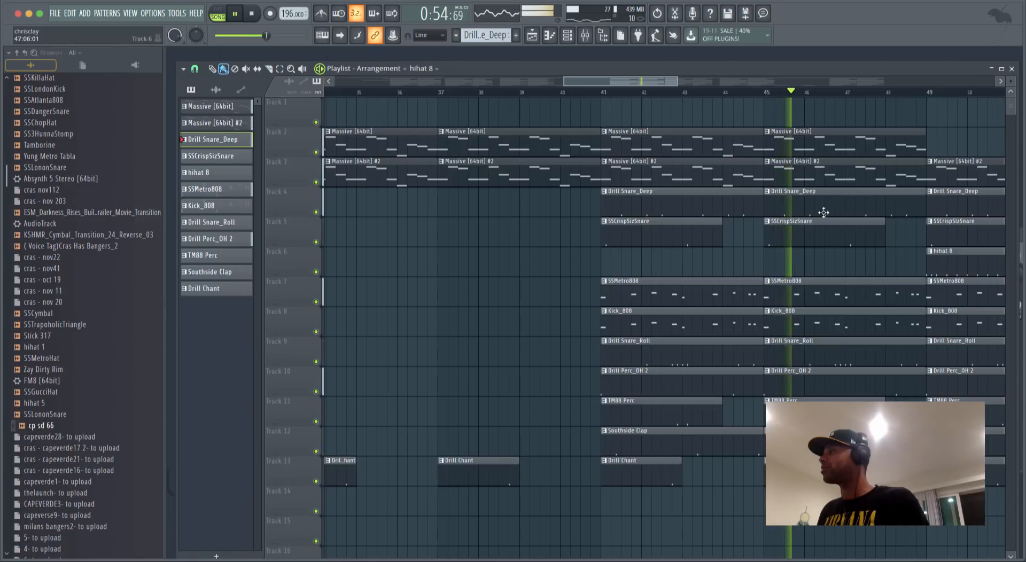
Shorten the SSMetro808 clip at bar 49 to about 3.5 bars, and trim the bar 57 hihat 8 clip to start at bar 59.
{"action": "scroll", "coordinate": [666, 91], "scroll_direction": "down", "scroll_amount": 6}
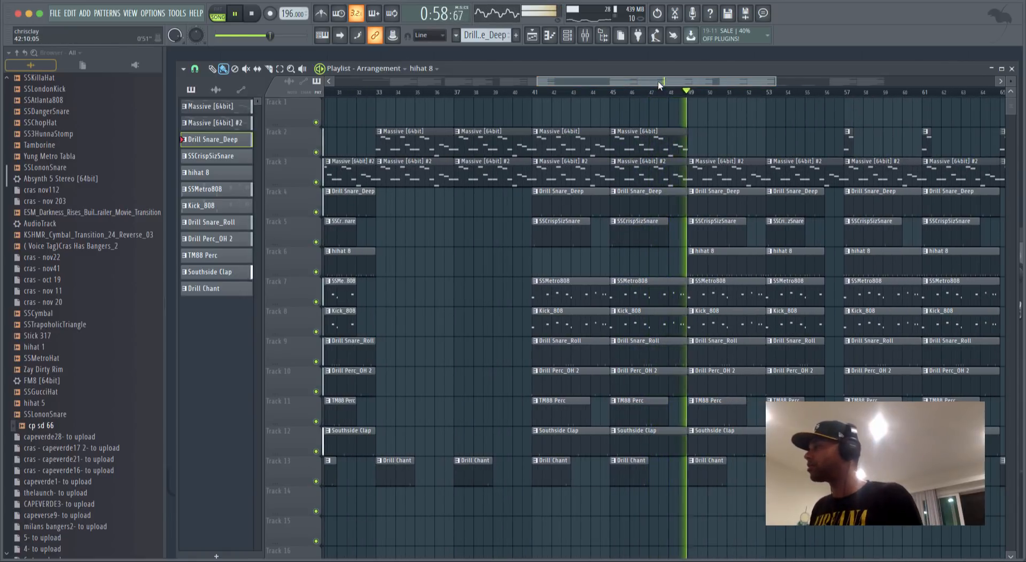
{"action": "scroll", "coordinate": [653, 80], "scroll_direction": "up", "scroll_amount": 5}
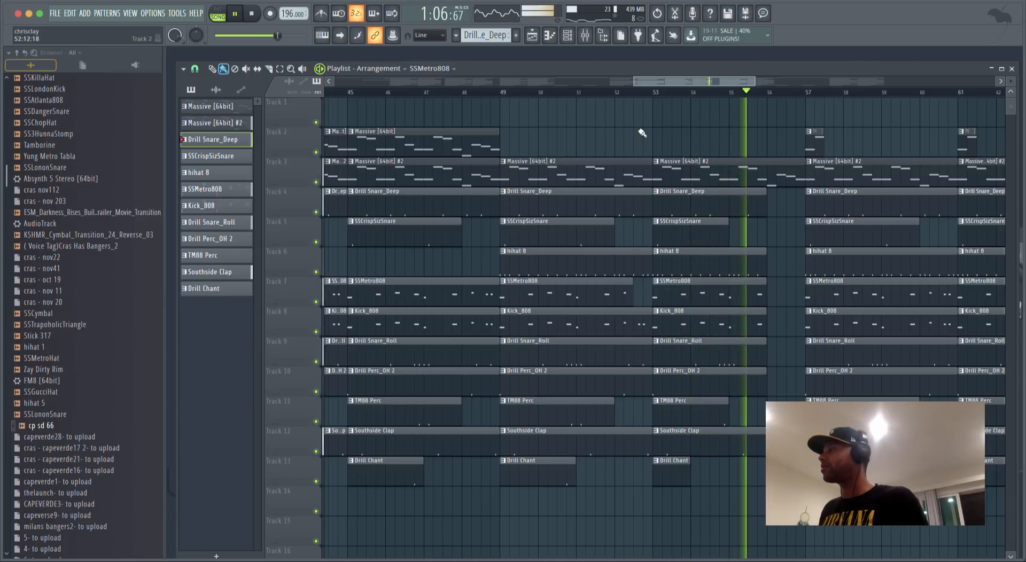
{"action": "left_click_drag", "start_coordinate": [807, 265], "coordinate": [893, 273]}
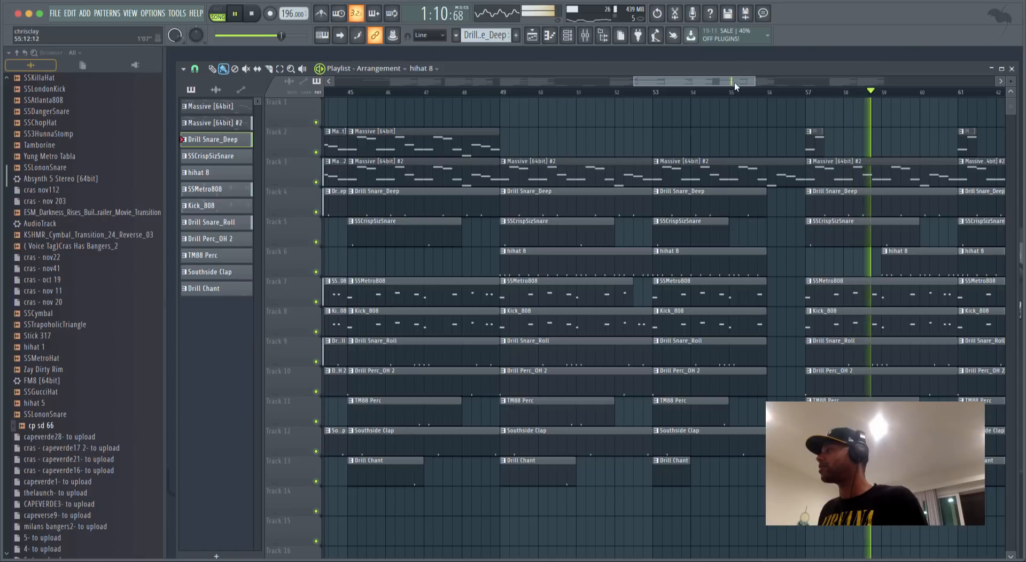
Trim the bar 61 hihat 8 clip to start at bar 63, and shorten the SSMetro808 and Kick_808 clips at bar 61 to about three bars.
{"action": "left_click_drag", "start_coordinate": [734, 82], "coordinate": [777, 83]}
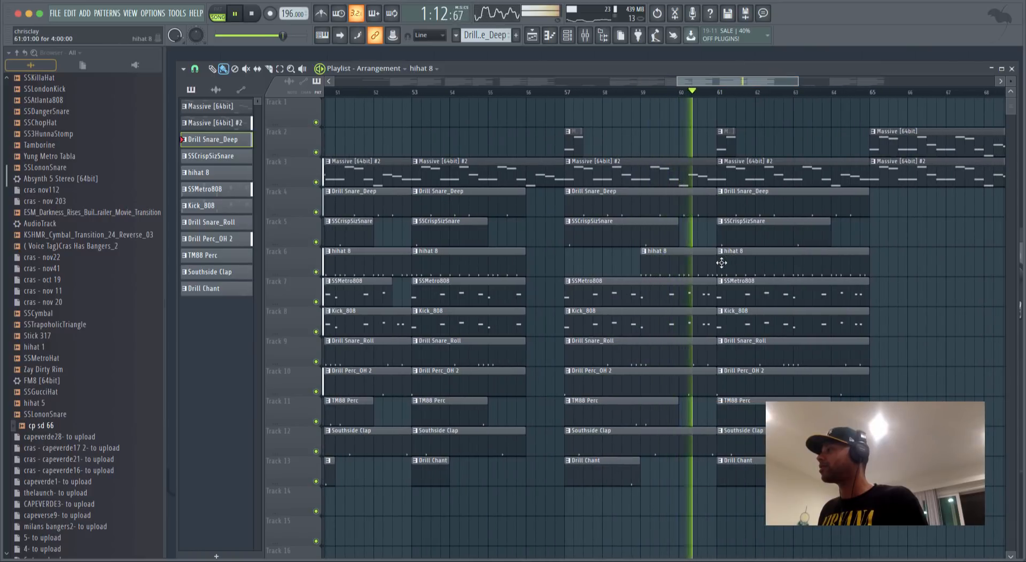
{"action": "left_click_drag", "start_coordinate": [721, 263], "coordinate": [798, 264]}
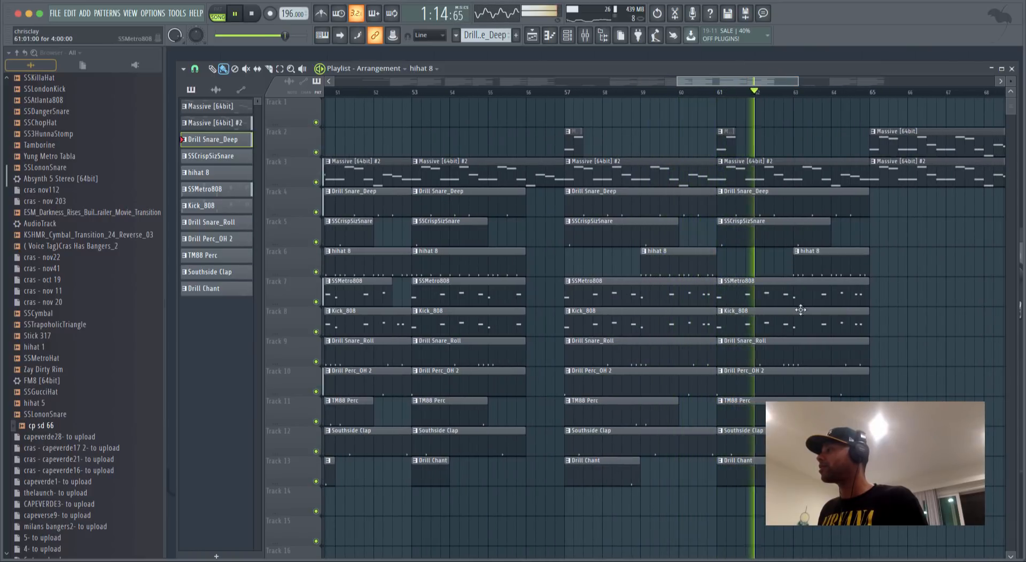
{"action": "left_click_drag", "start_coordinate": [868, 299], "coordinate": [831, 299]}
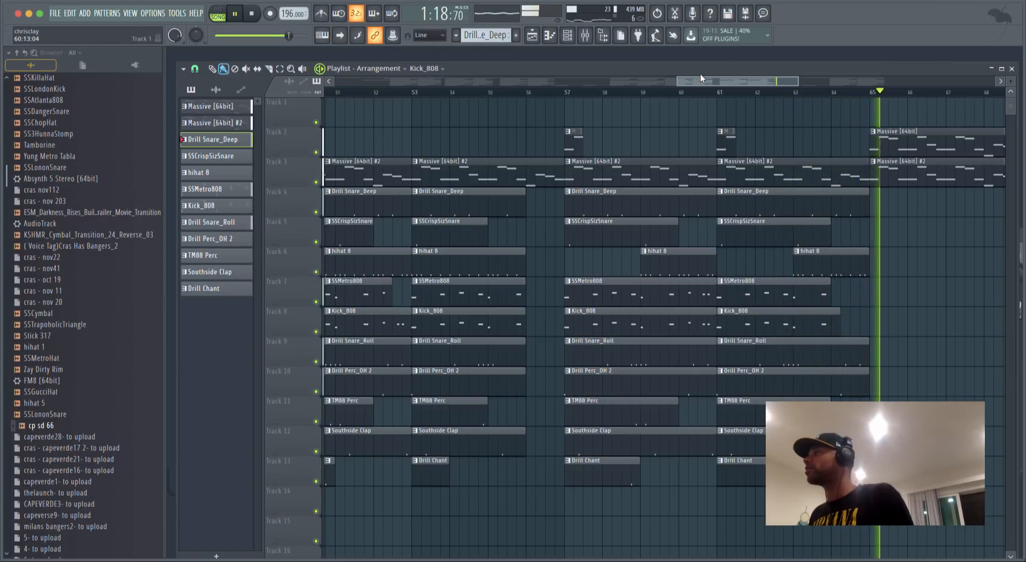
Audition the last section from bar 73 and review the whole arrangement from bar 1 to the end.
{"action": "left_click_drag", "start_coordinate": [677, 81], "coordinate": [640, 80]}
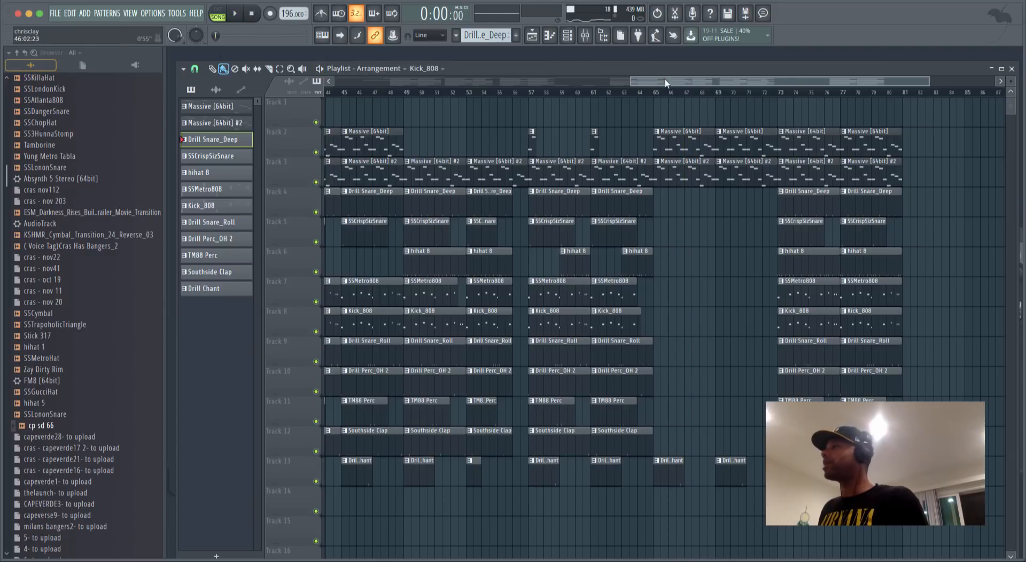
{"action": "left_click_drag", "start_coordinate": [665, 82], "coordinate": [655, 83]}
{"action": "scroll", "coordinate": [666, 147], "scroll_direction": "down", "scroll_amount": 5}
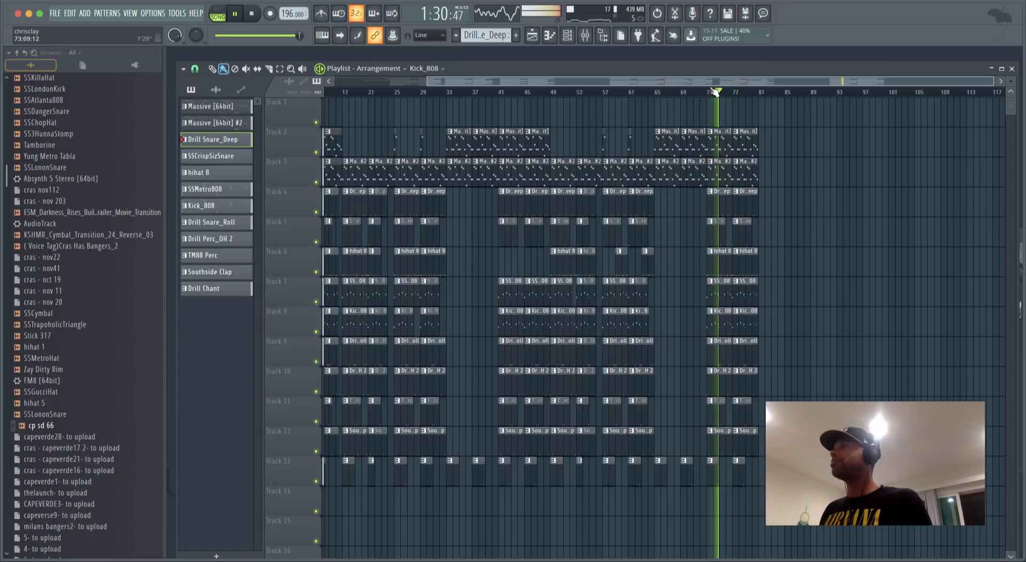
{"action": "key", "text": "space"}
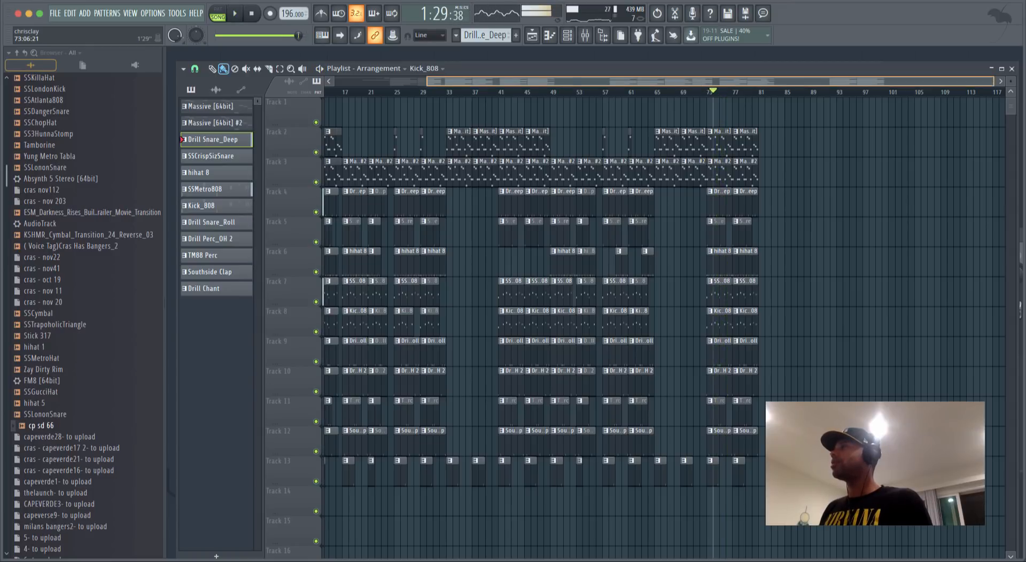
{"action": "left_click_drag", "start_coordinate": [426, 82], "coordinate": [335, 81]}
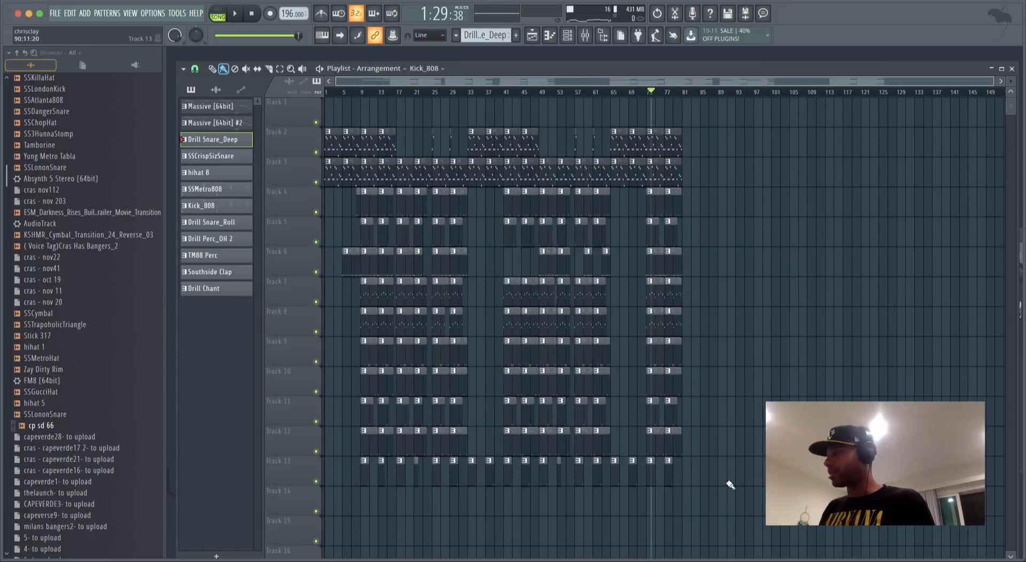
Duplicate all clips from bar 17 through bar 80 so the copy starts at bar 81, and check the extended song's end time.
{"action": "left_click_drag", "start_coordinate": [729, 485], "coordinate": [492, 118]}
{"action": "left_click_drag", "start_coordinate": [420, 123], "coordinate": [401, 128]}
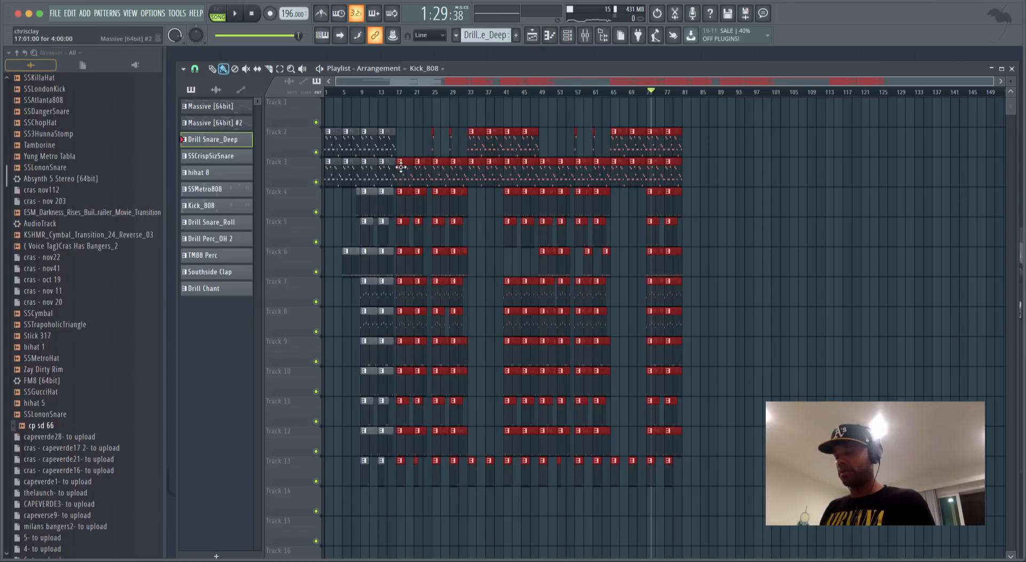
{"action": "left_click_drag", "start_coordinate": [401, 168], "coordinate": [692, 183]}
{"action": "left_click", "coordinate": [942, 93]}
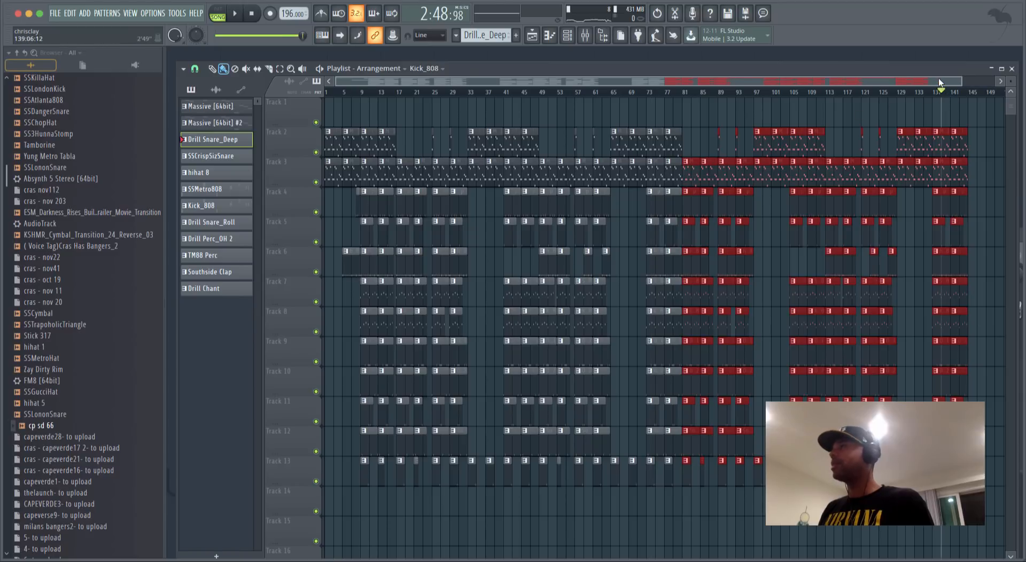
{"action": "left_click", "coordinate": [960, 93]}
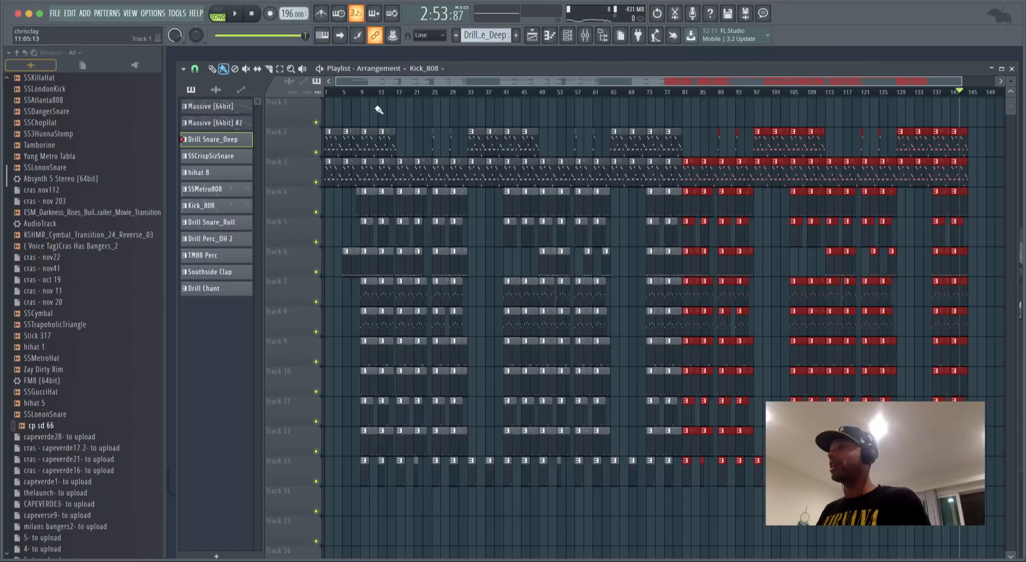
Create a master volume automation clip spanning the whole song and inspect its closing section.
{"action": "right_click", "coordinate": [174, 38]}
{"action": "left_click", "coordinate": [193, 104]}
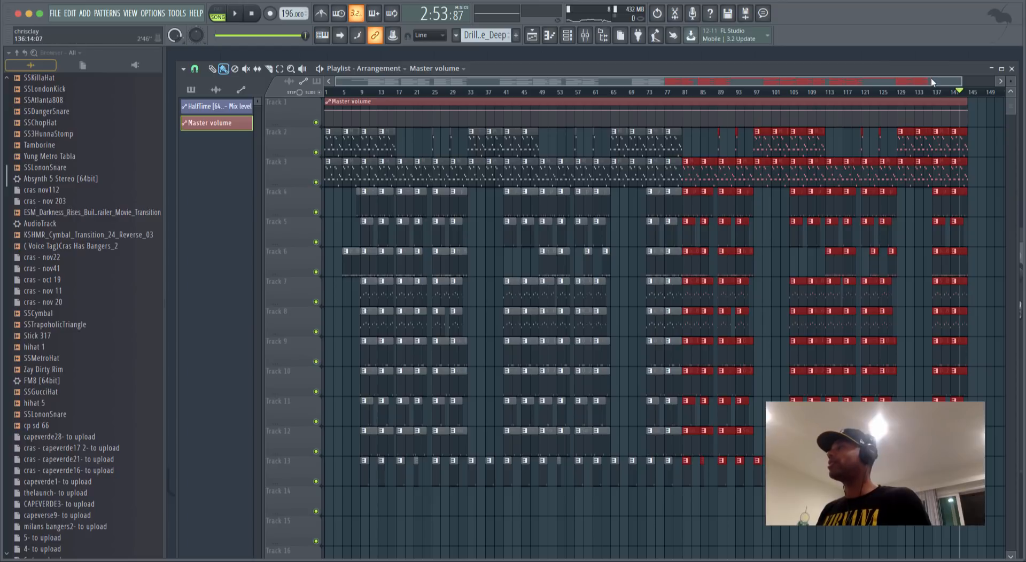
{"action": "left_click_drag", "start_coordinate": [931, 82], "coordinate": [939, 132]}
{"action": "right_click", "coordinate": [174, 37]}
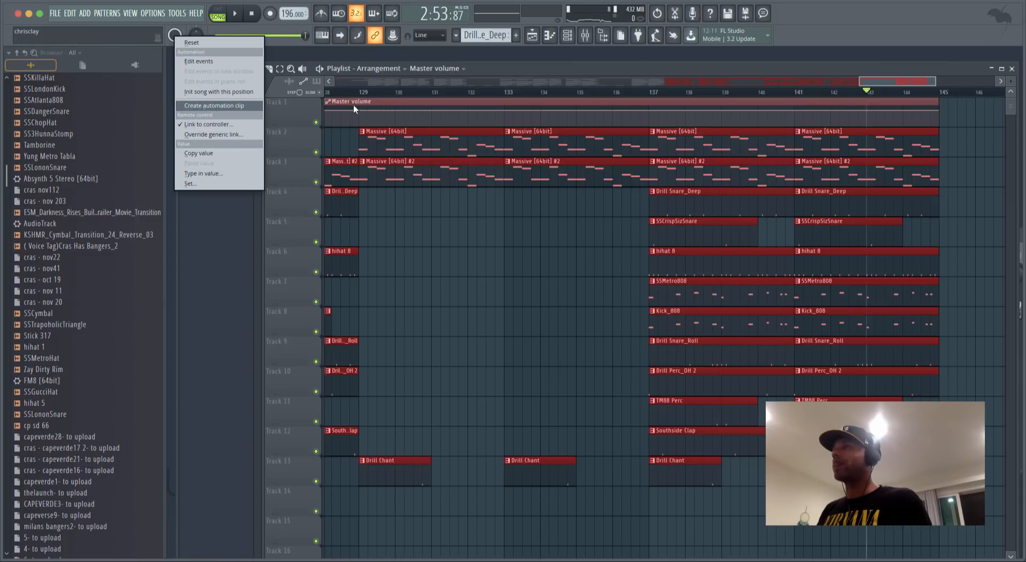
{"action": "left_click", "coordinate": [880, 80]}
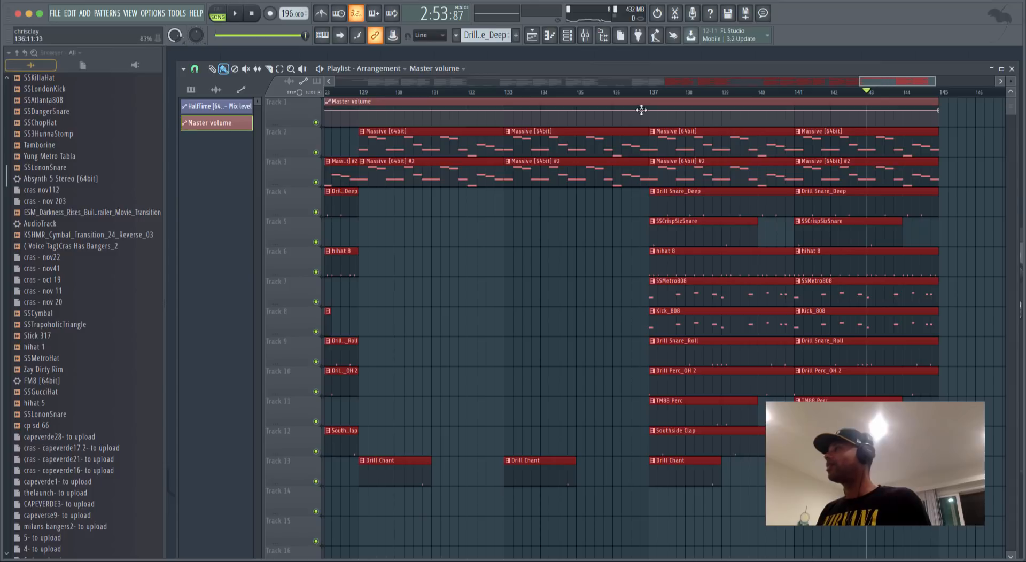
Copy the master volume clip's starting value, add an automation point just after bar 141, and paste the 80% value into it.
{"action": "left_click_drag", "start_coordinate": [870, 81], "coordinate": [329, 110]}
{"action": "right_click", "coordinate": [328, 111]}
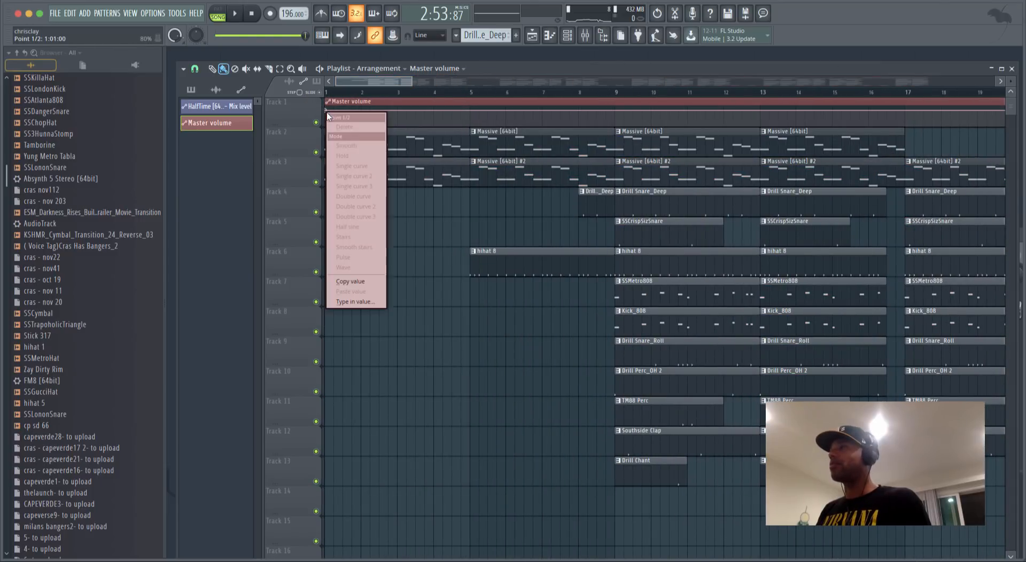
{"action": "left_click", "coordinate": [364, 284]}
{"action": "left_click_drag", "start_coordinate": [361, 80], "coordinate": [902, 74]}
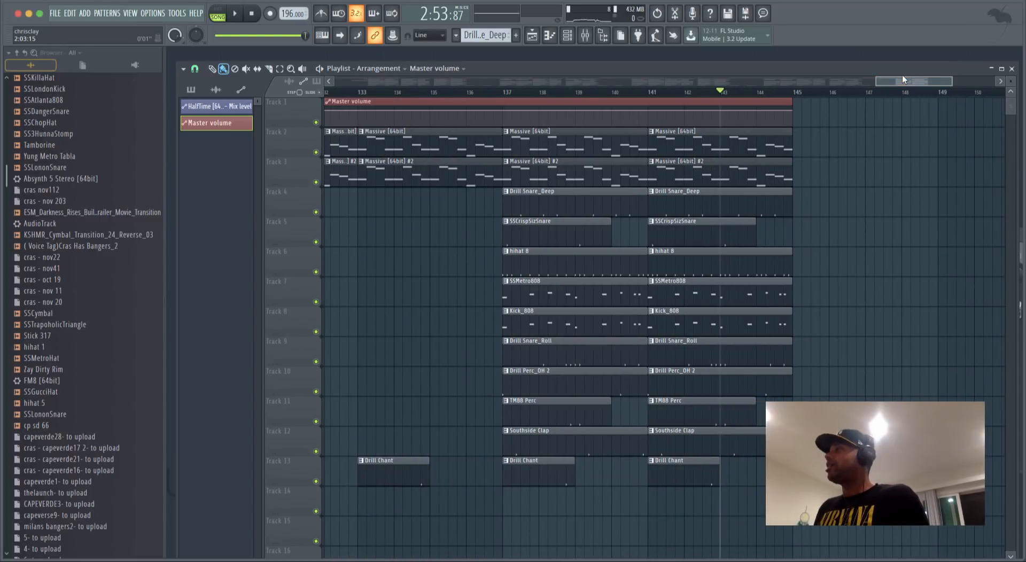
{"action": "right_click", "coordinate": [657, 111]}
{"action": "right_click", "coordinate": [657, 111]}
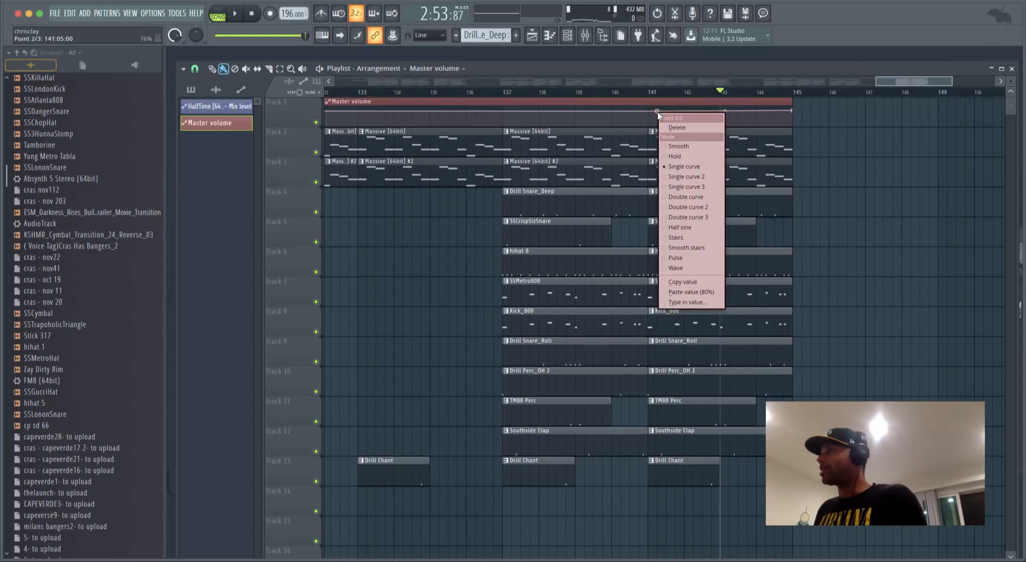
{"action": "left_click", "coordinate": [693, 291]}
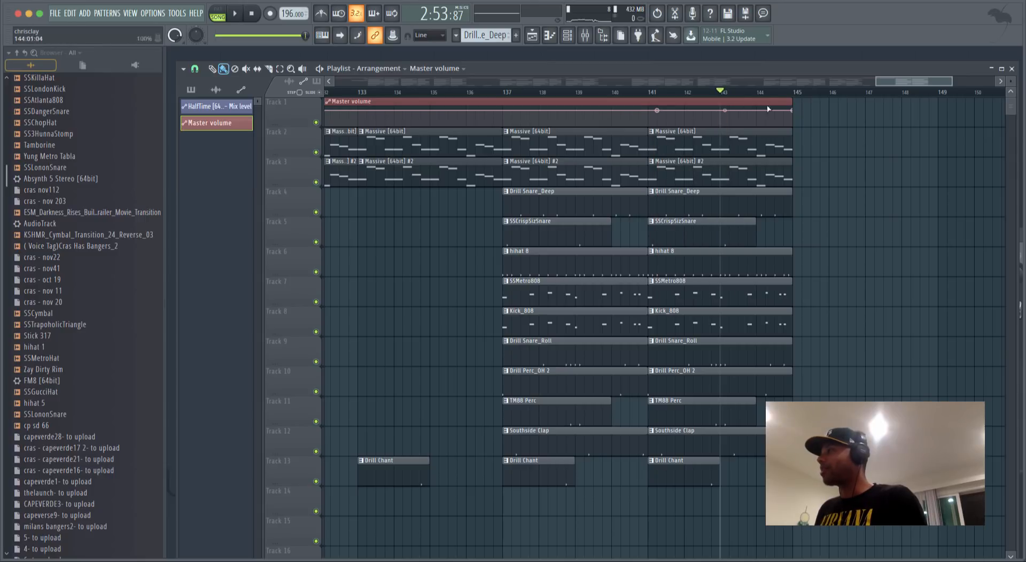
Lower the master volume clip's end point to its minimum for a fade-out from bar 141, and audition the fade.
{"action": "left_click_drag", "start_coordinate": [793, 112], "coordinate": [794, 130]}
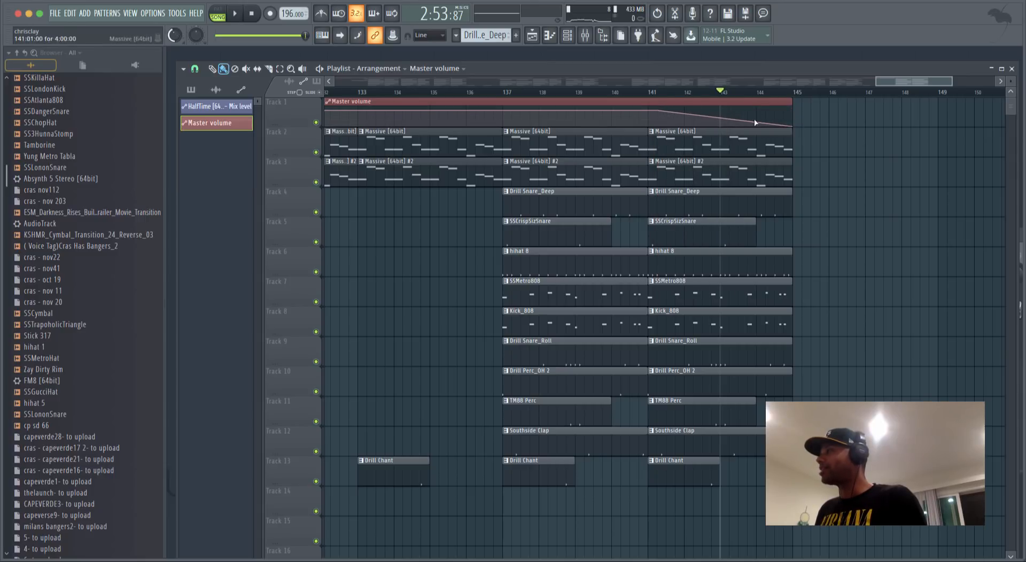
{"action": "left_click", "coordinate": [665, 92]}
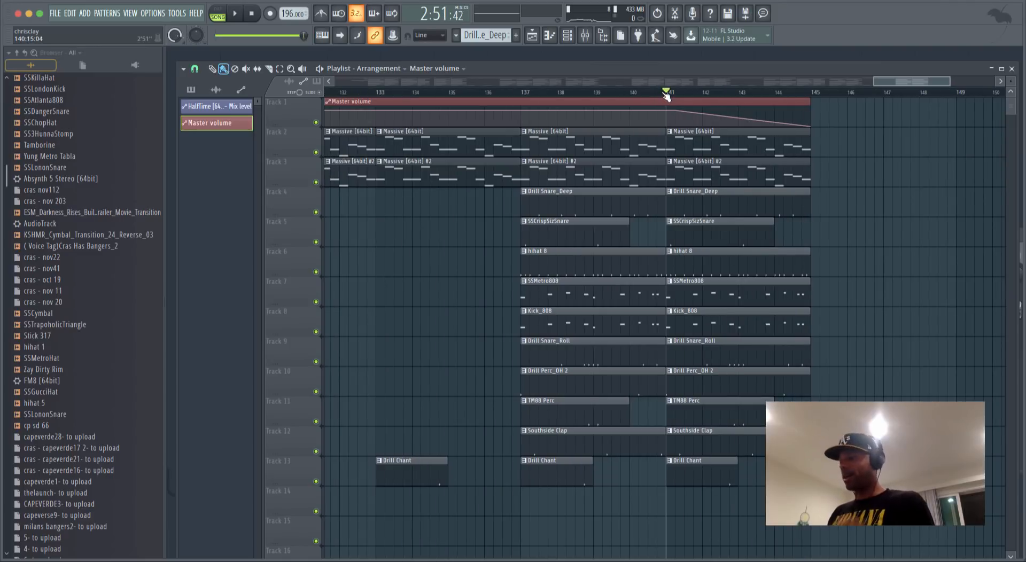
{"action": "key", "text": "space"}
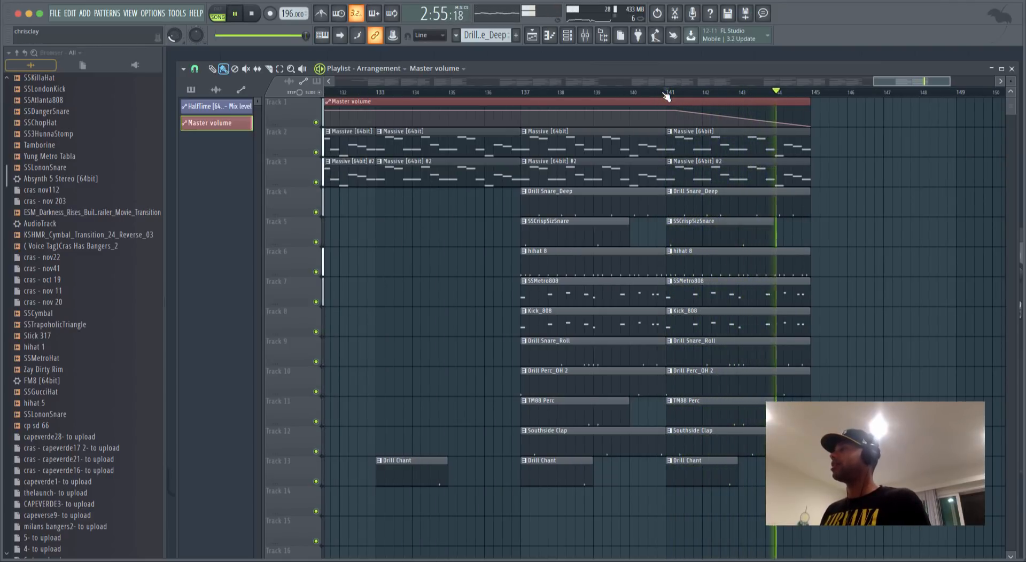
{"action": "key", "text": "space"}
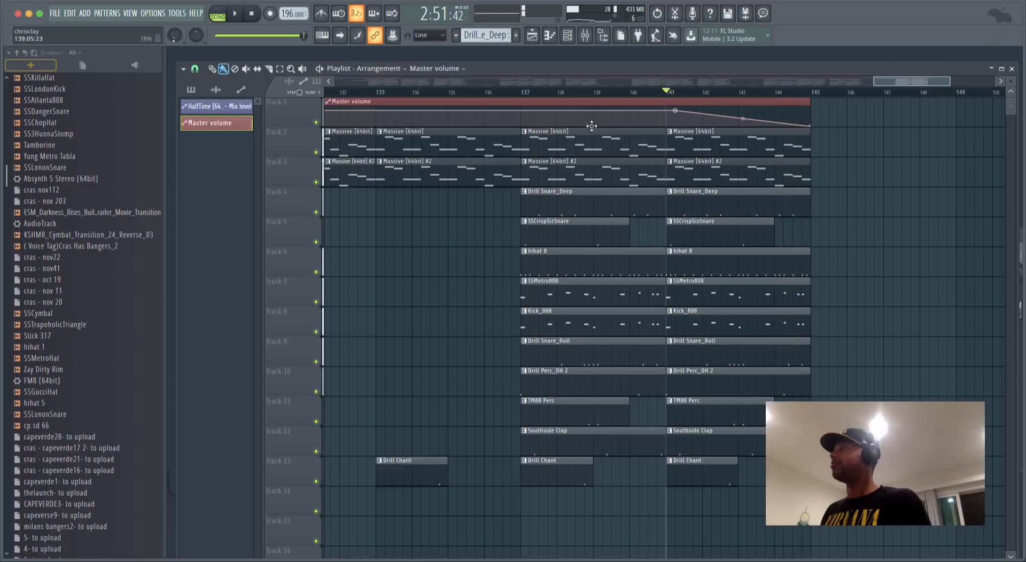
Start the fade at bar 137 with a new point set to the copied 80%, and lower the bar 141 point to about 39%.
{"action": "right_click", "coordinate": [524, 110]}
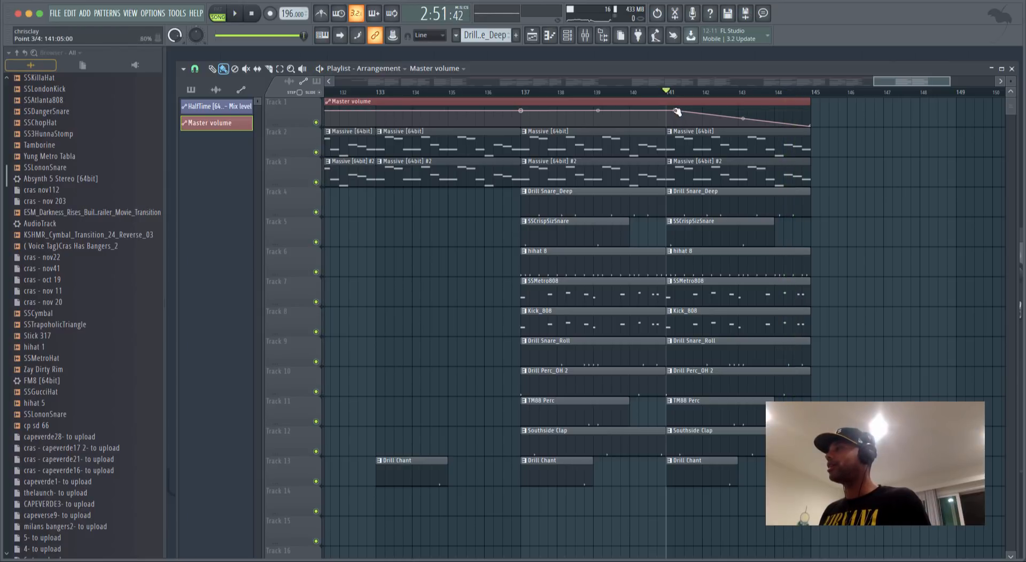
{"action": "left_click_drag", "start_coordinate": [674, 110], "coordinate": [669, 117]}
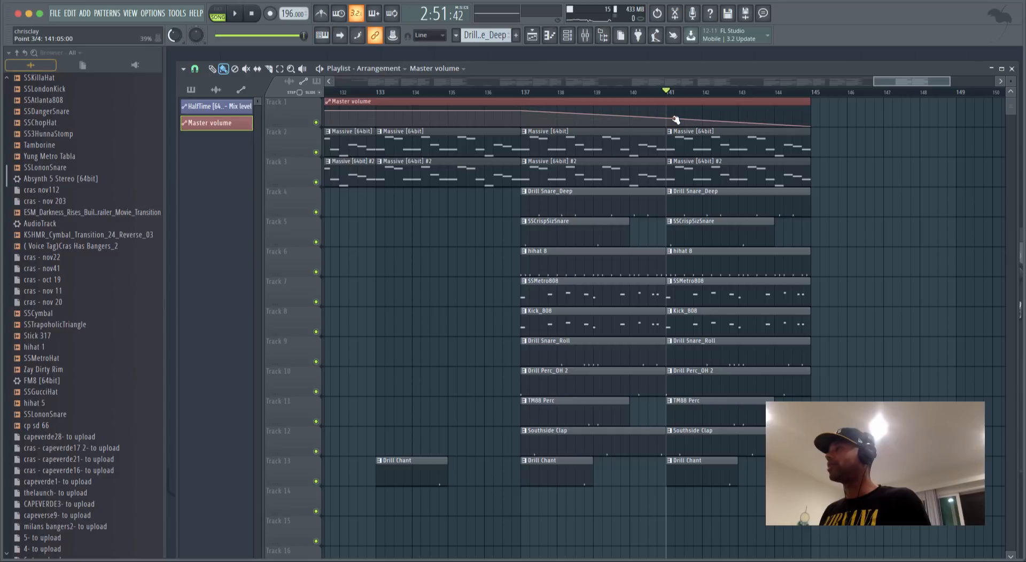
{"action": "key", "text": "space"}
{"action": "key", "text": "space"}
{"action": "left_click", "coordinate": [522, 93]}
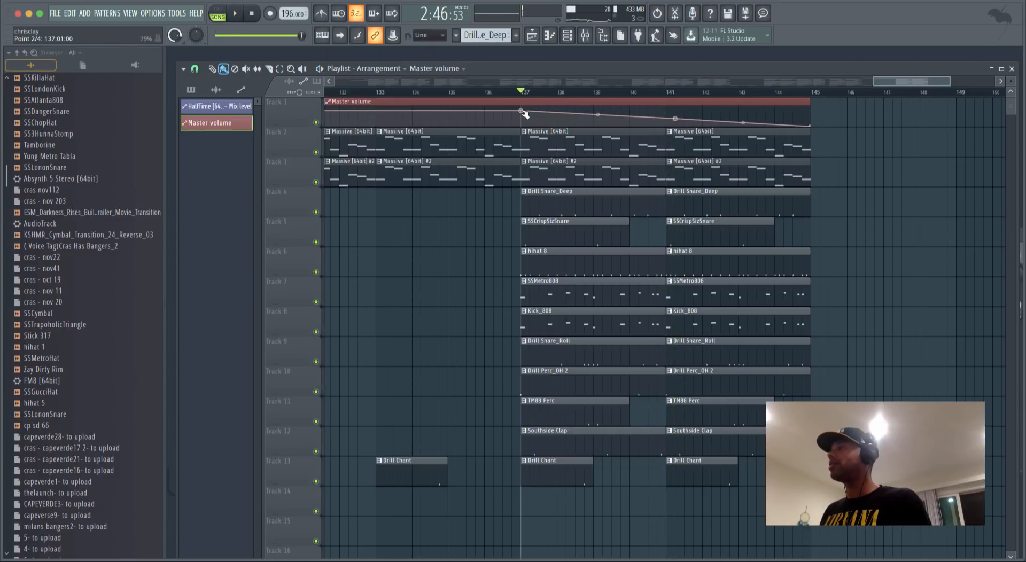
{"action": "right_click", "coordinate": [523, 112]}
{"action": "left_click", "coordinate": [549, 291]}
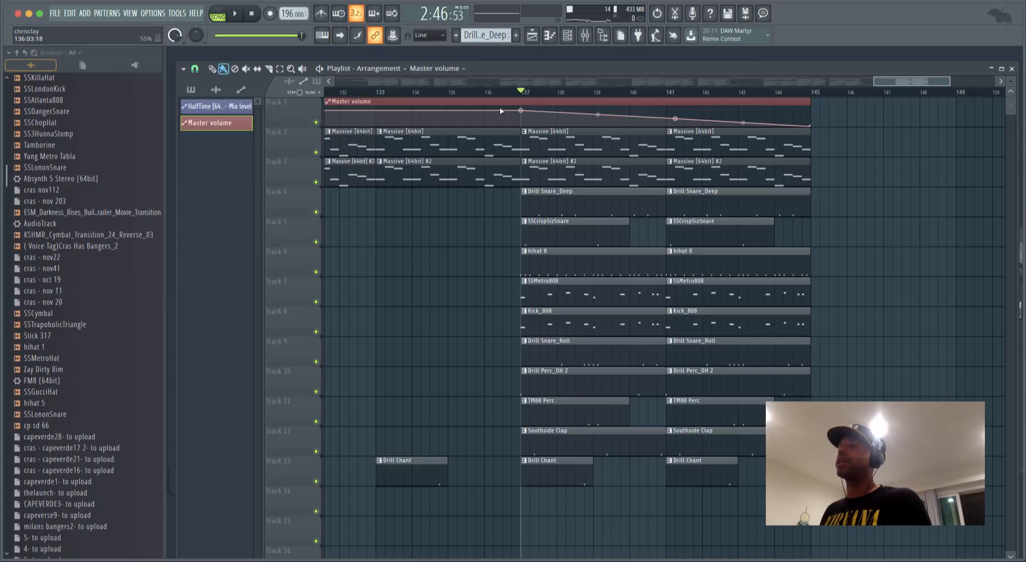
Audition the longer master volume fade-out from just before bar 137, and check the start of the song.
{"action": "left_click", "coordinate": [503, 92]}
{"action": "key", "text": "space"}
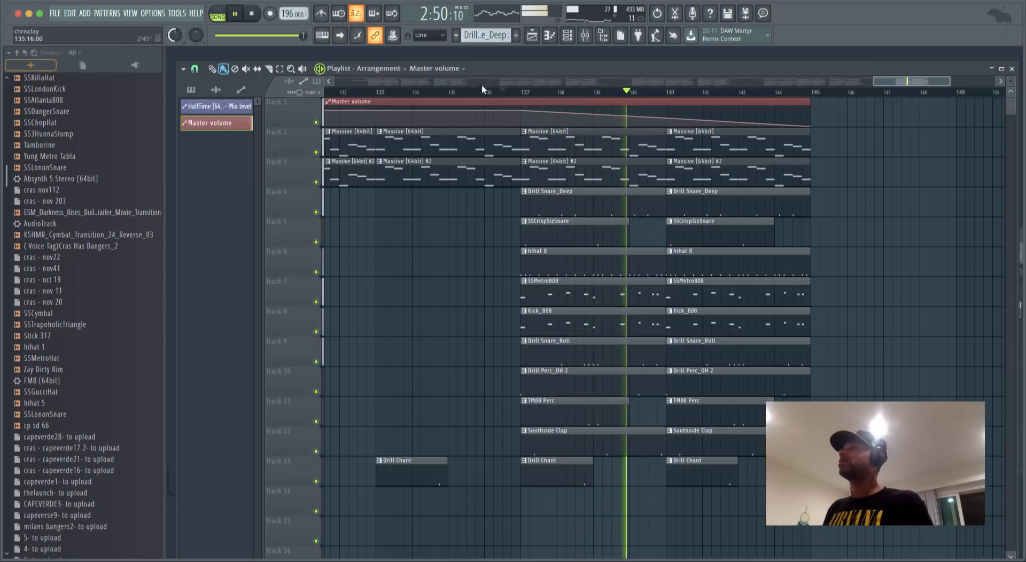
{"action": "scroll", "coordinate": [491, 98], "scroll_direction": "down", "scroll_amount": 6}
{"action": "scroll", "coordinate": [396, 91], "scroll_direction": "down", "scroll_amount": 4}
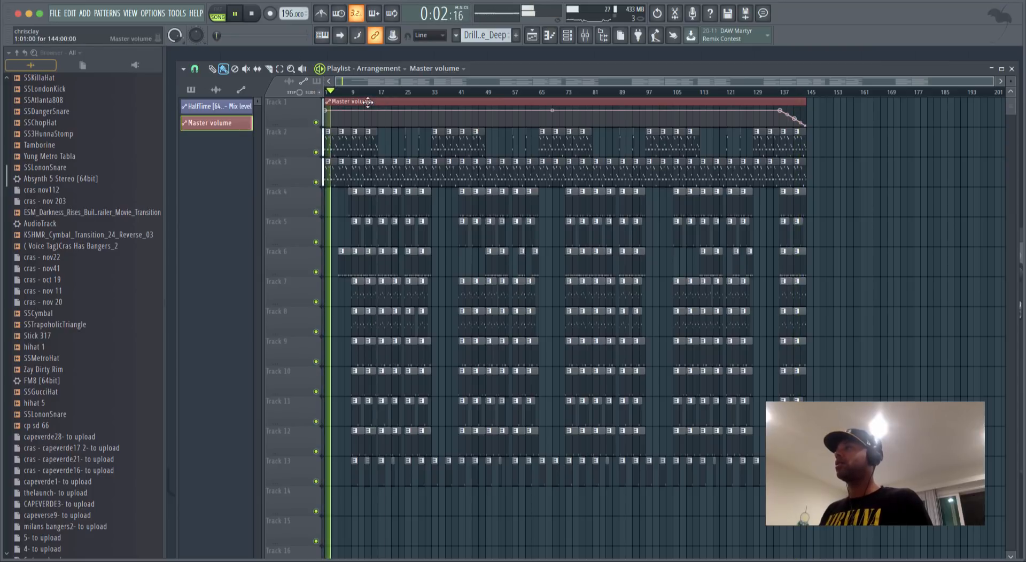
{"action": "key", "text": "space"}
Make the first Massive [64bit] clip at bar 1 a unique pattern.
{"action": "scroll", "coordinate": [371, 91], "scroll_direction": "up", "scroll_amount": 6}
{"action": "scroll", "coordinate": [366, 86], "scroll_direction": "up", "scroll_amount": 2}
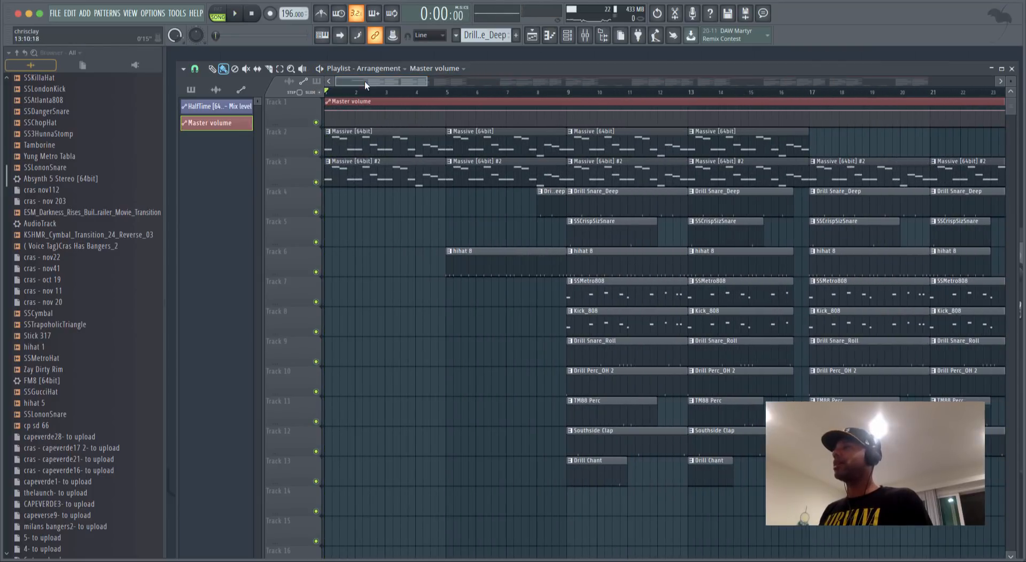
{"action": "left_click", "coordinate": [332, 136]}
{"action": "left_click", "coordinate": [345, 203]}
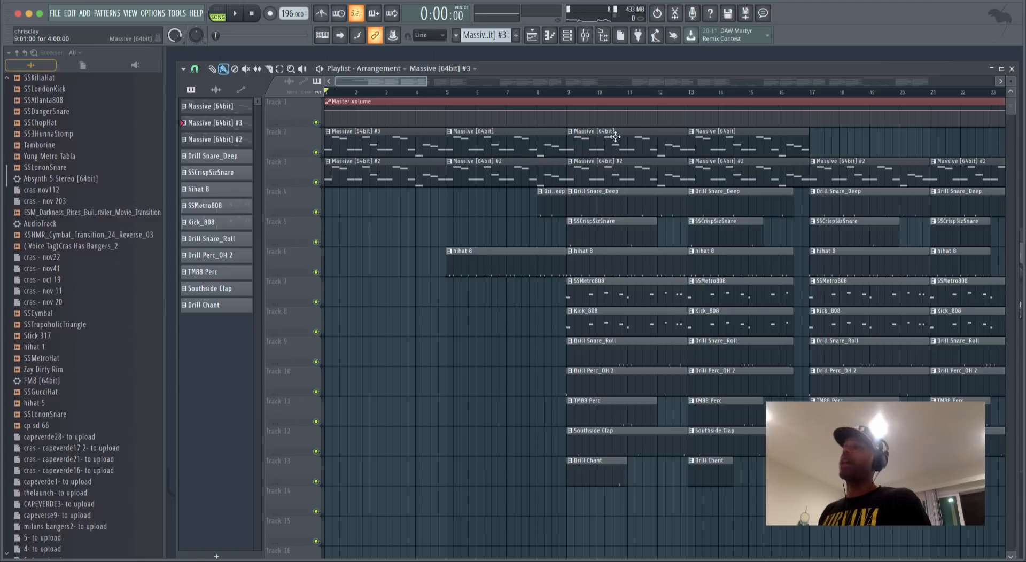
Delete both C5 notes and the last F4 note from the Massive [64bit] #3 melody at bar 1.
{"action": "double_click", "coordinate": [373, 142]}
{"action": "key", "text": "space"}
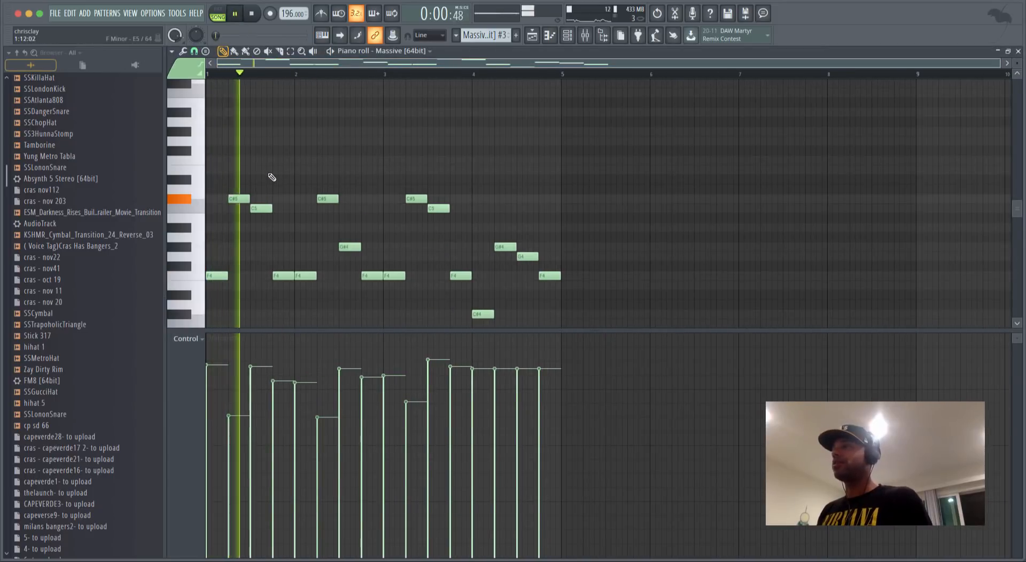
{"action": "key", "text": "space"}
{"action": "key", "text": "space"}
{"action": "key", "text": "space"}
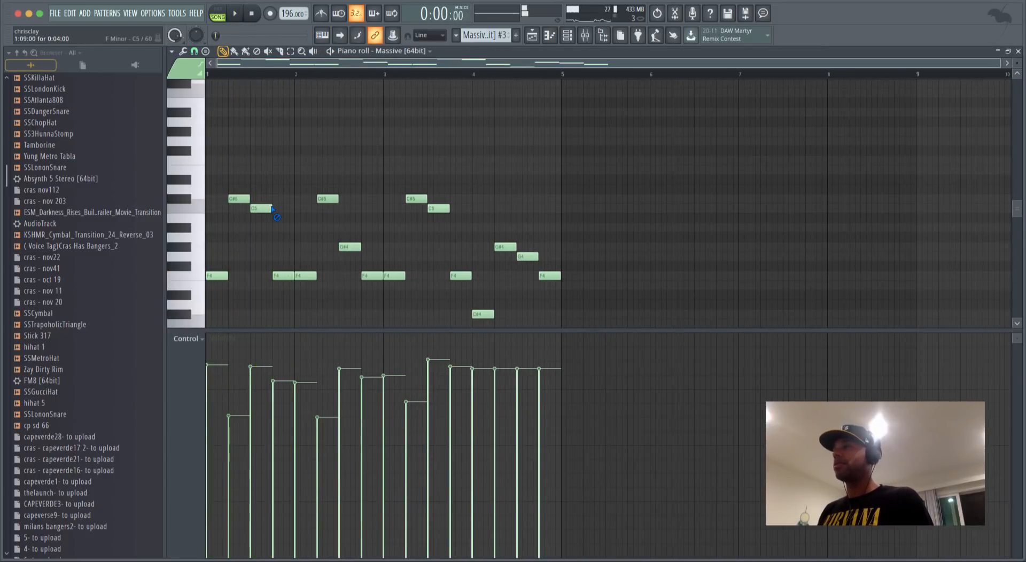
{"action": "right_click", "coordinate": [267, 208]}
{"action": "key", "text": "space"}
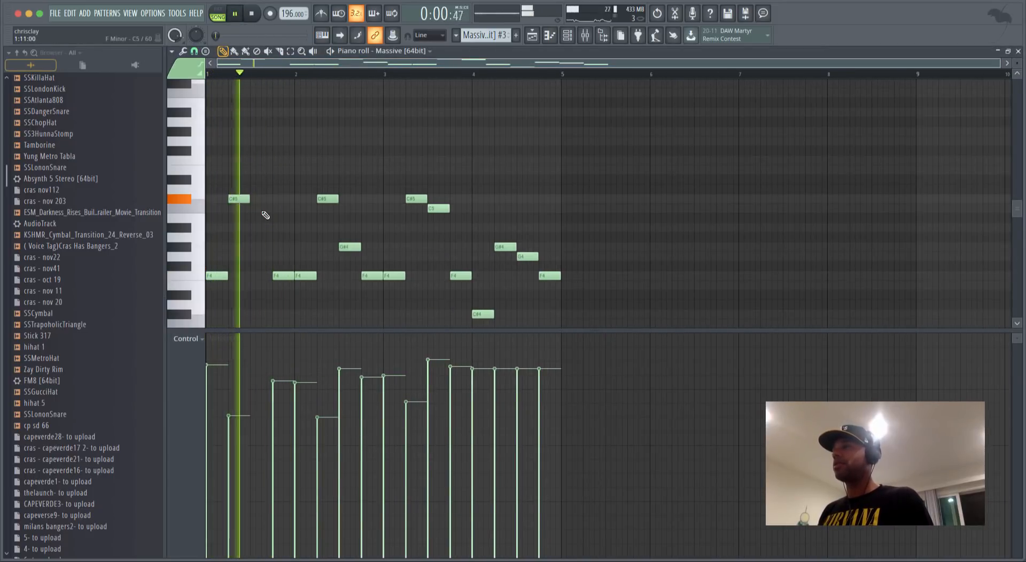
{"action": "right_click", "coordinate": [435, 209]}
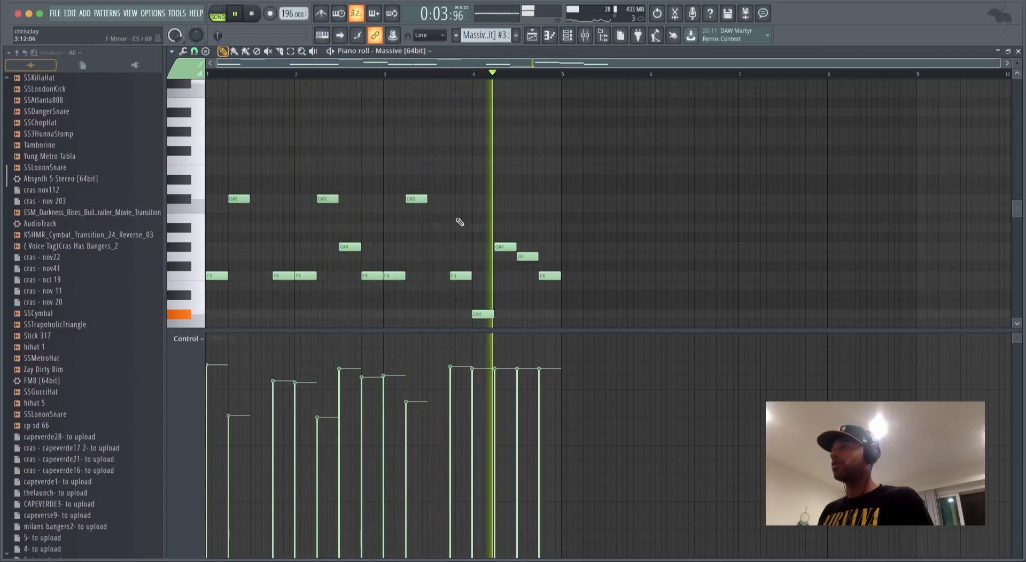
{"action": "scroll", "coordinate": [550, 300], "scroll_direction": "down", "scroll_amount": 1}
{"action": "right_click", "coordinate": [547, 267]}
{"action": "key", "text": "space"}
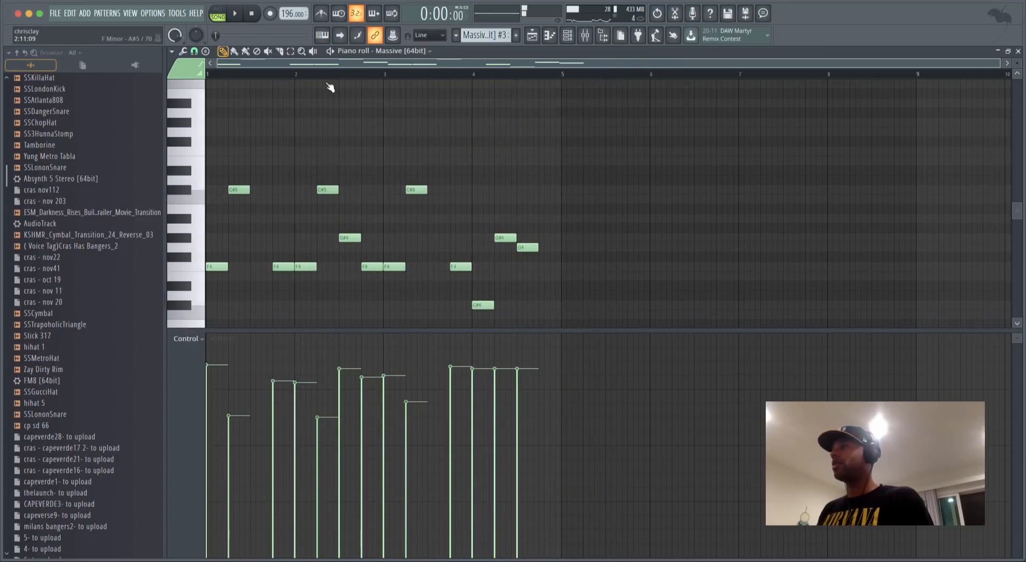
Audition the thinned Massive [64bit] #3 melody and replay the intro in the Playlist from bar 1.
{"action": "key", "text": "space"}
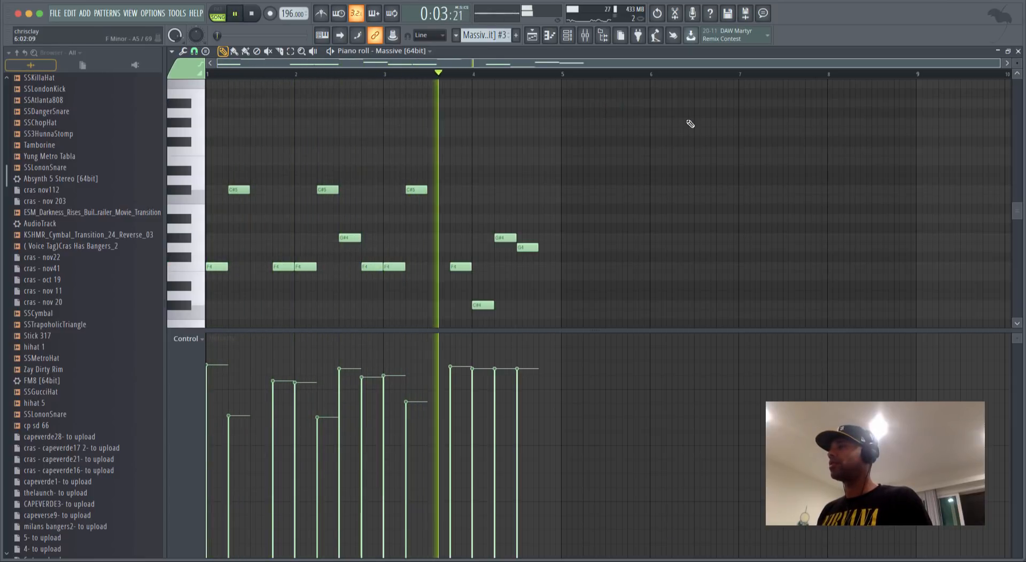
{"action": "left_click", "coordinate": [1017, 51]}
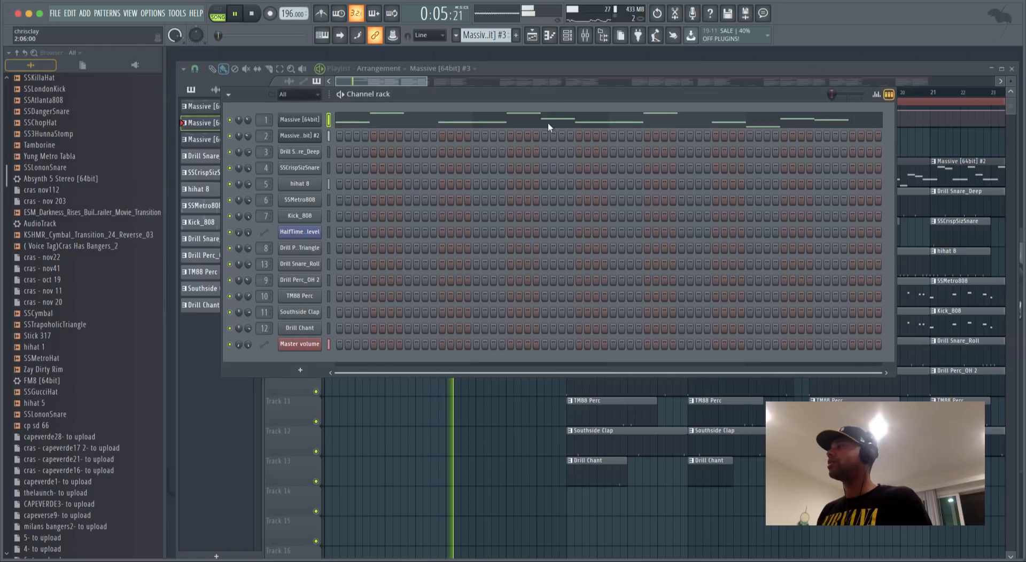
{"action": "left_click", "coordinate": [546, 69]}
{"action": "key", "text": "space"}
{"action": "key", "text": "space"}
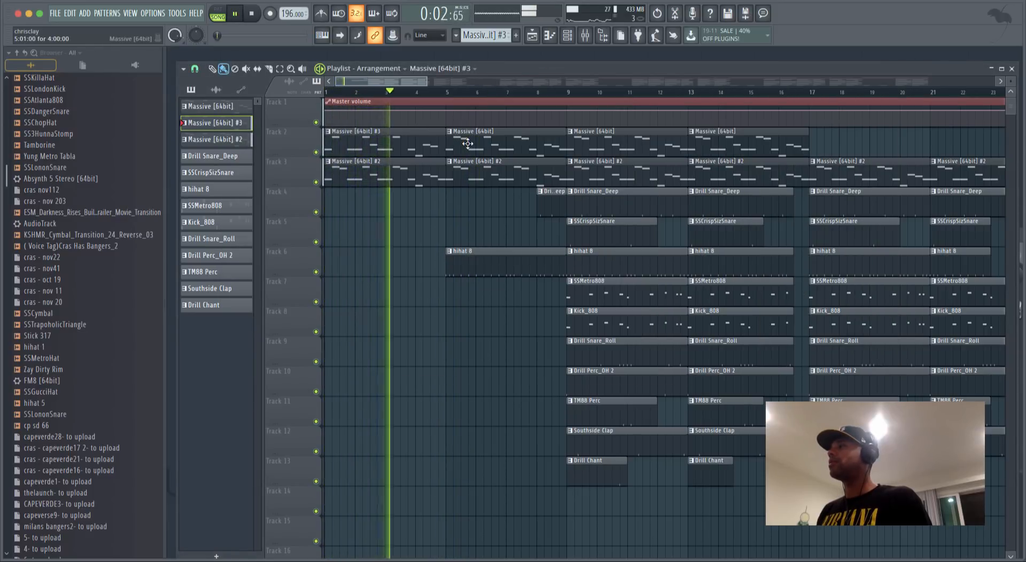
{"action": "key", "text": "space"}
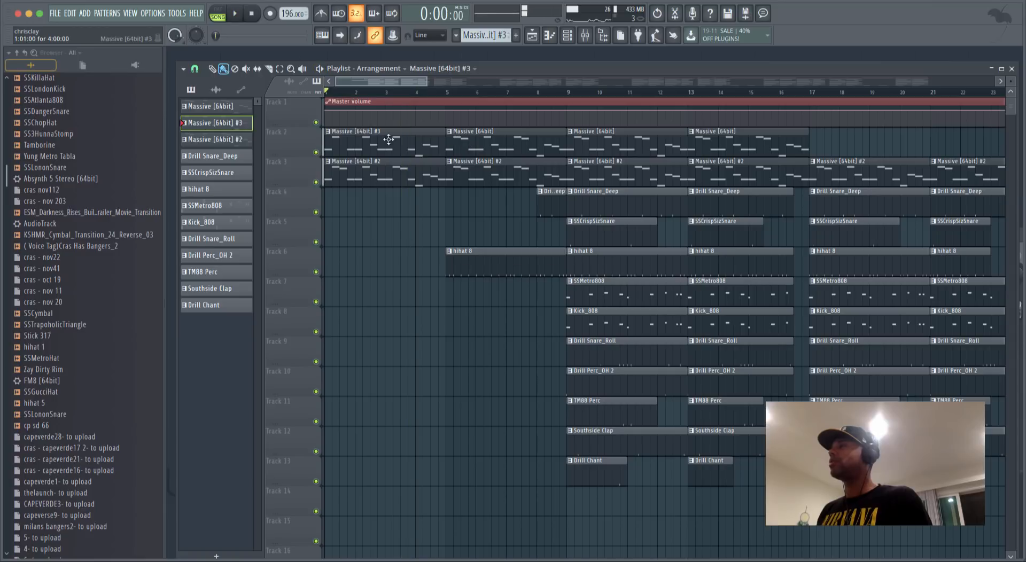
Delete both C5 notes from the original Massive [64bit] pattern used at bar 5, and play the arrangement from bar 1.
{"action": "double_click", "coordinate": [471, 155]}
{"action": "right_click", "coordinate": [266, 199]}
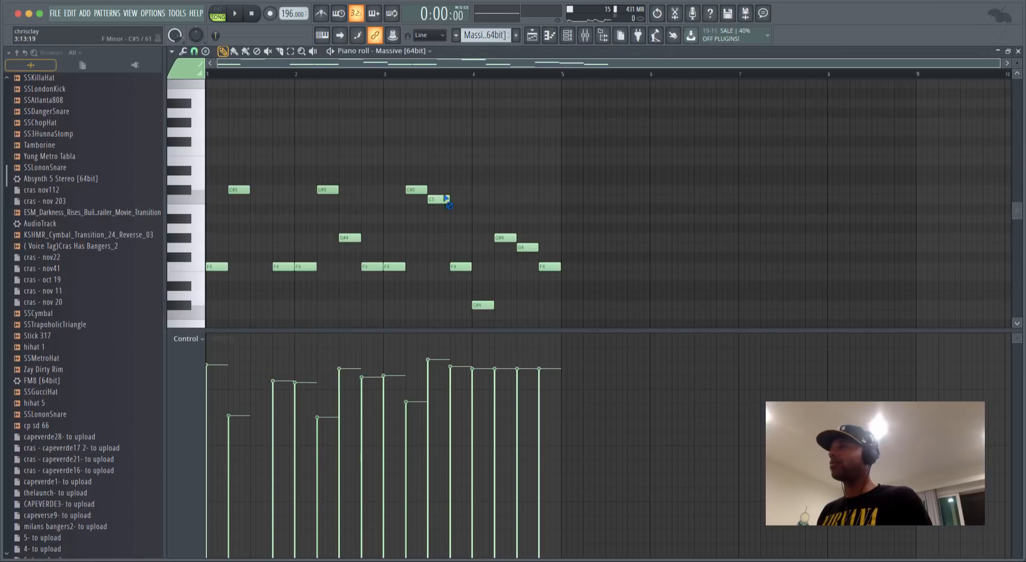
{"action": "right_click", "coordinate": [446, 199]}
{"action": "key", "text": "space"}
{"action": "key", "text": "F7"}
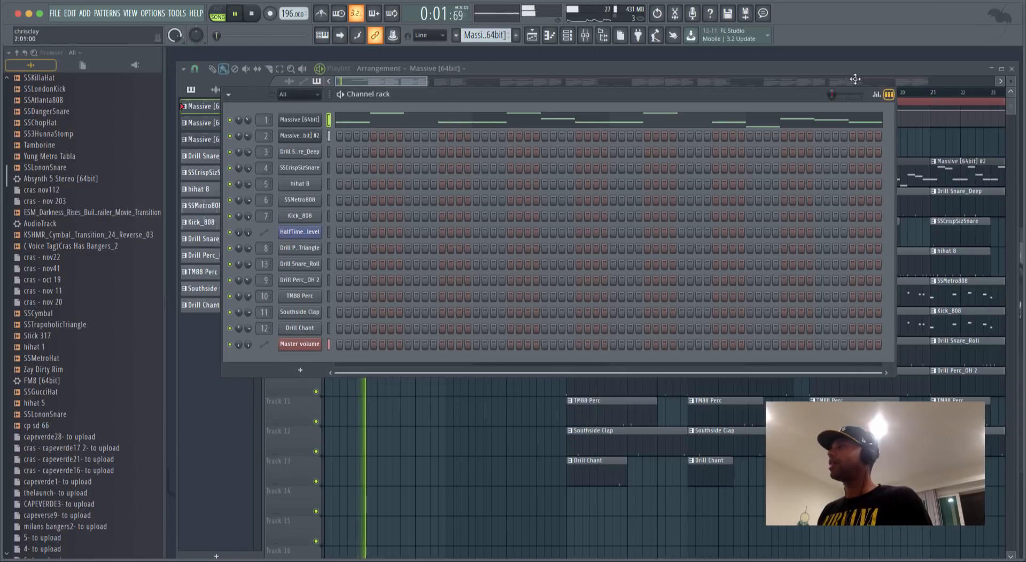
{"action": "key", "text": "F6"}
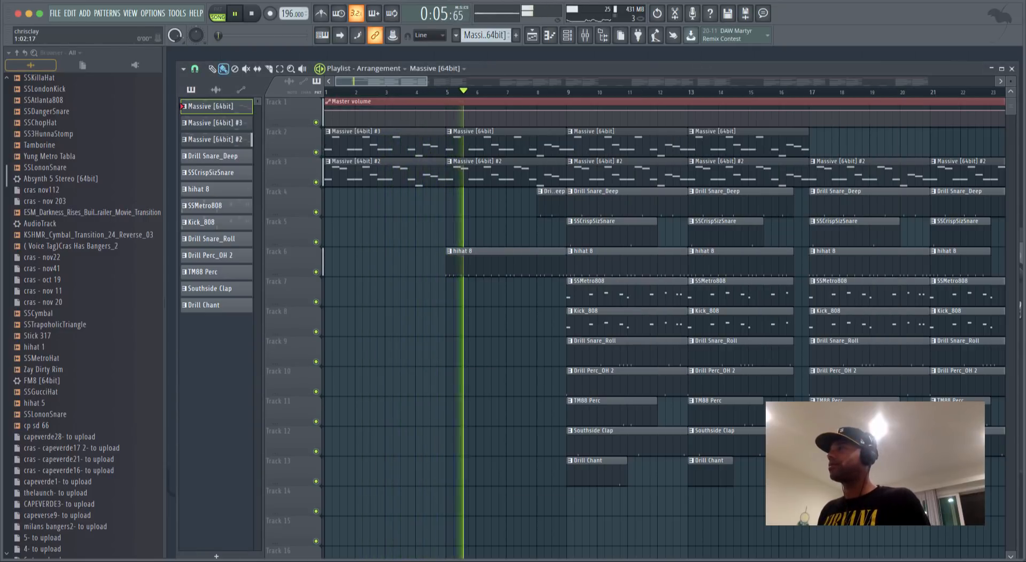
{"action": "scroll", "coordinate": [478, 147], "scroll_direction": "down", "scroll_amount": 4}
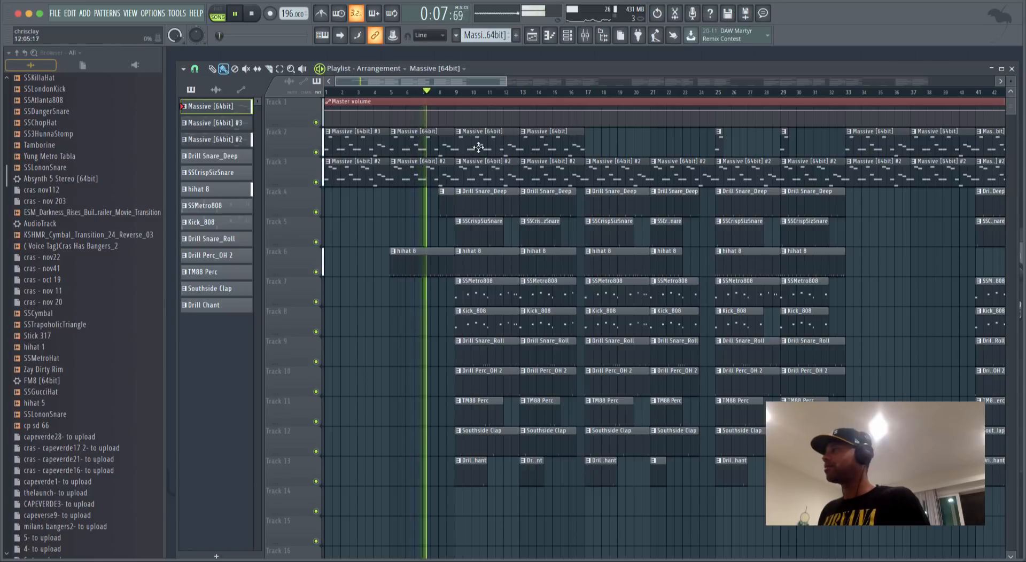
Transpose the Massive [64bit] melody in Track 2 down one octave and audition it with the arrangement.
{"action": "scroll", "coordinate": [479, 147], "scroll_direction": "down", "scroll_amount": 3}
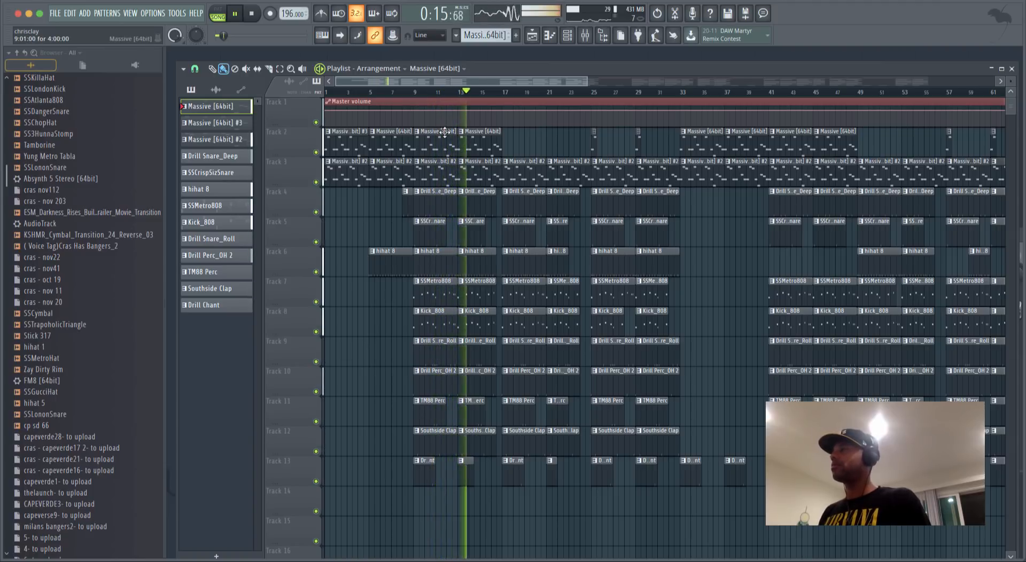
{"action": "key", "text": "space"}
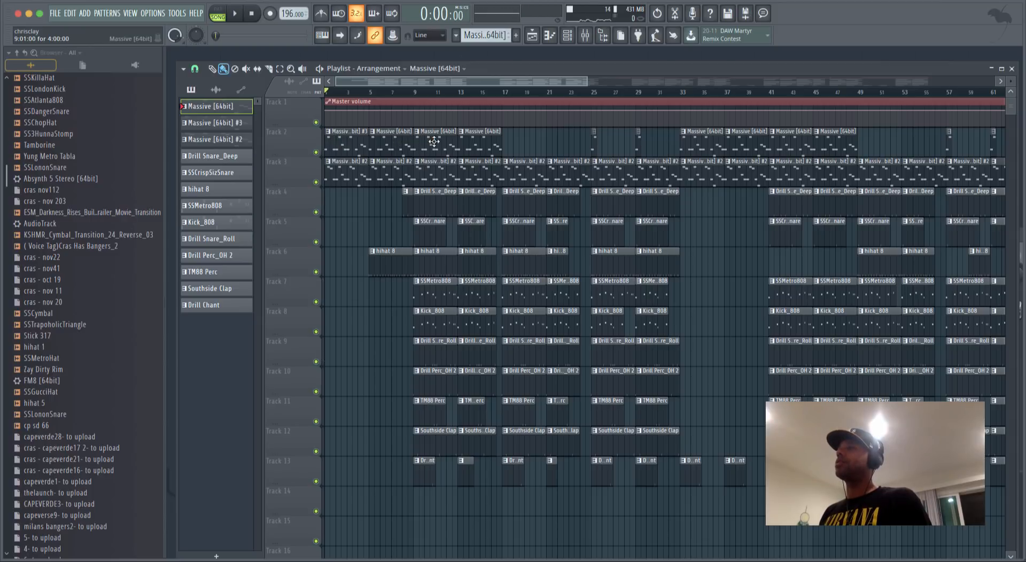
{"action": "double_click", "coordinate": [469, 148]}
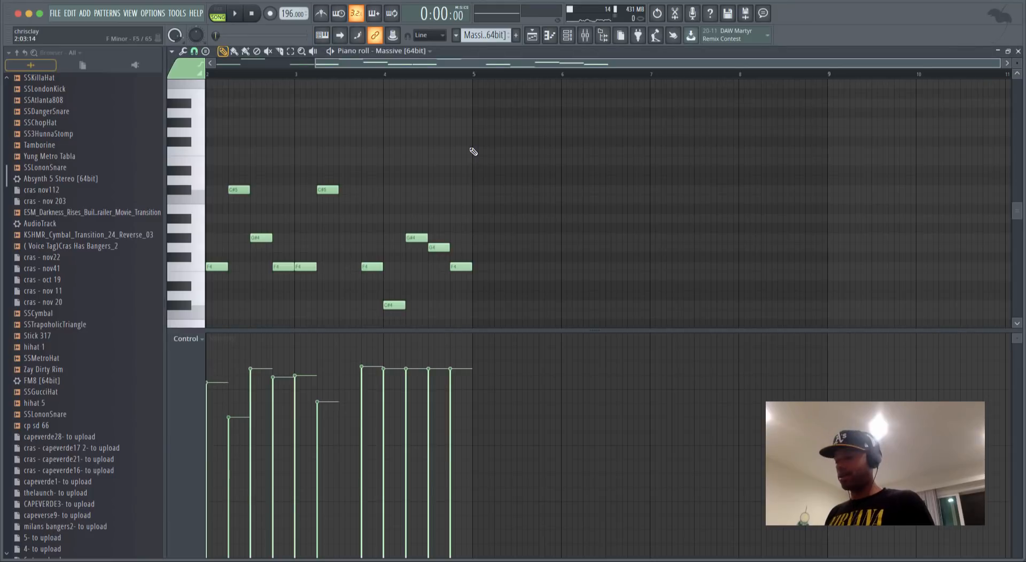
{"action": "key", "text": "ctrl+Down"}
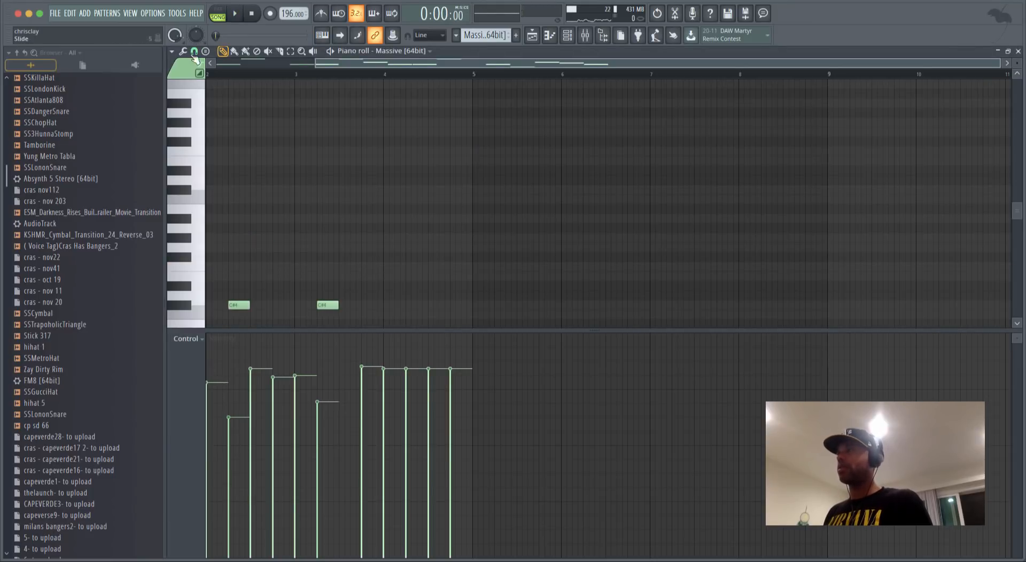
{"action": "key", "text": "space"}
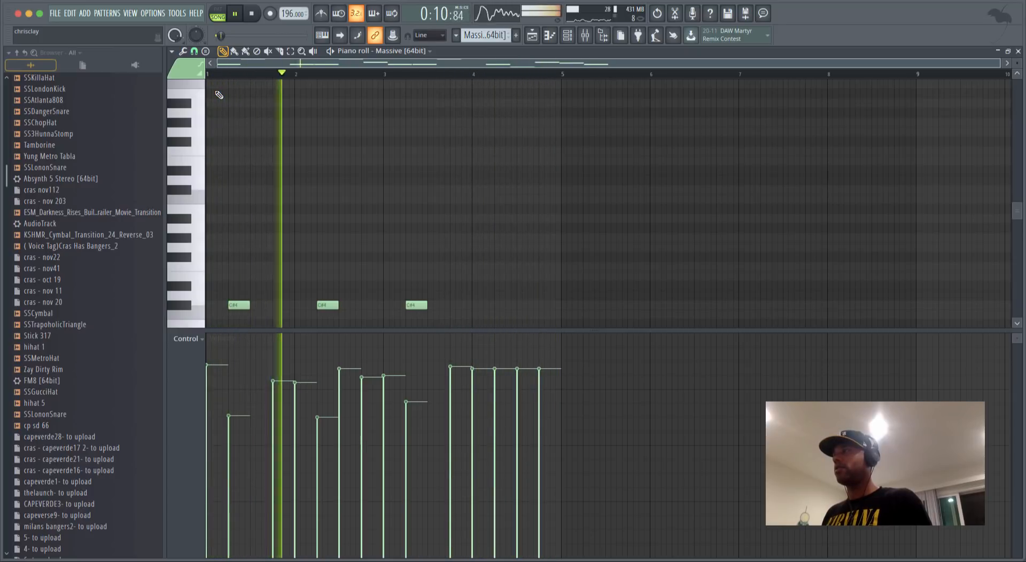
{"action": "key", "text": "space"}
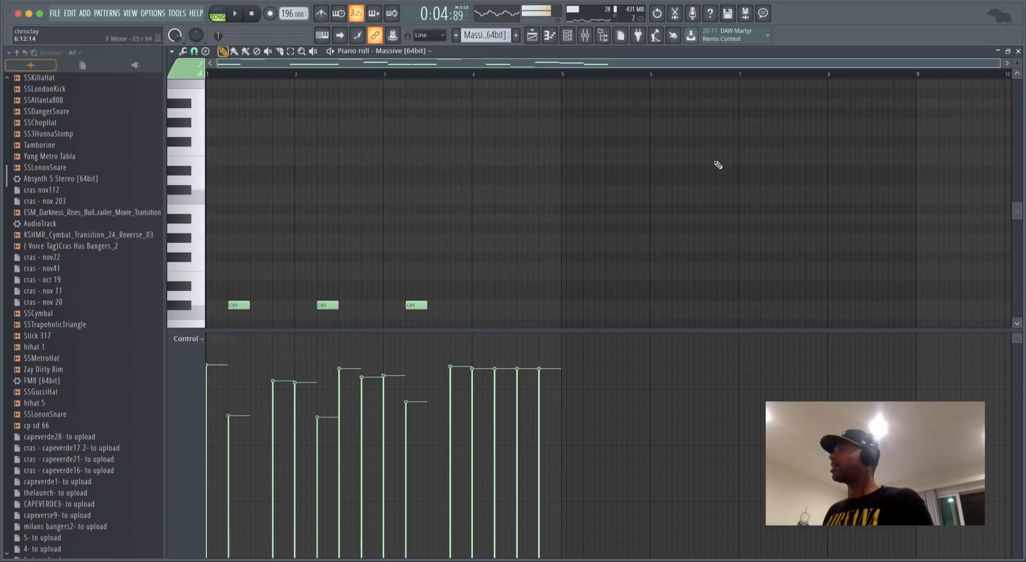
{"action": "left_click", "coordinate": [1019, 52]}
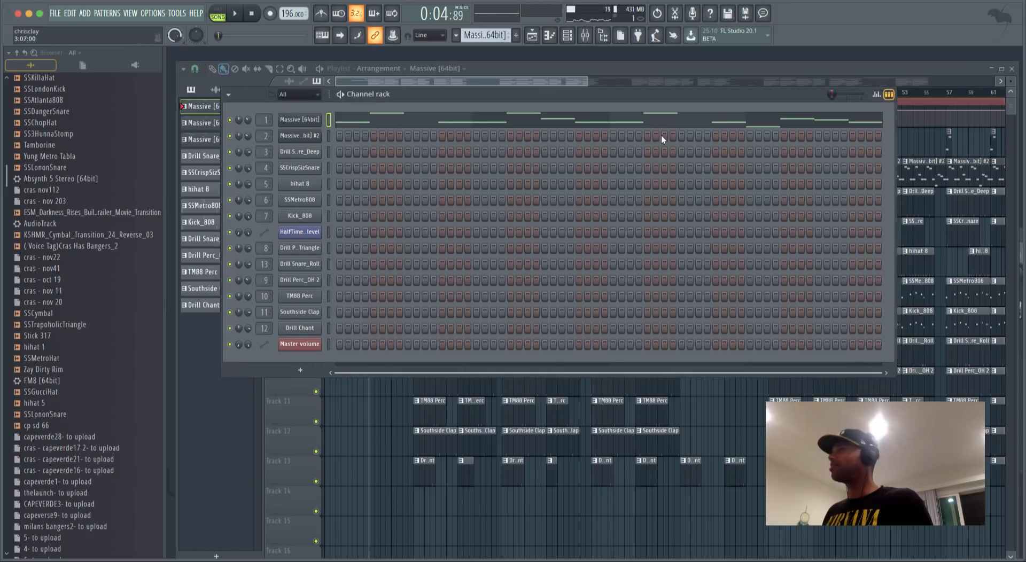
{"action": "left_click", "coordinate": [839, 85]}
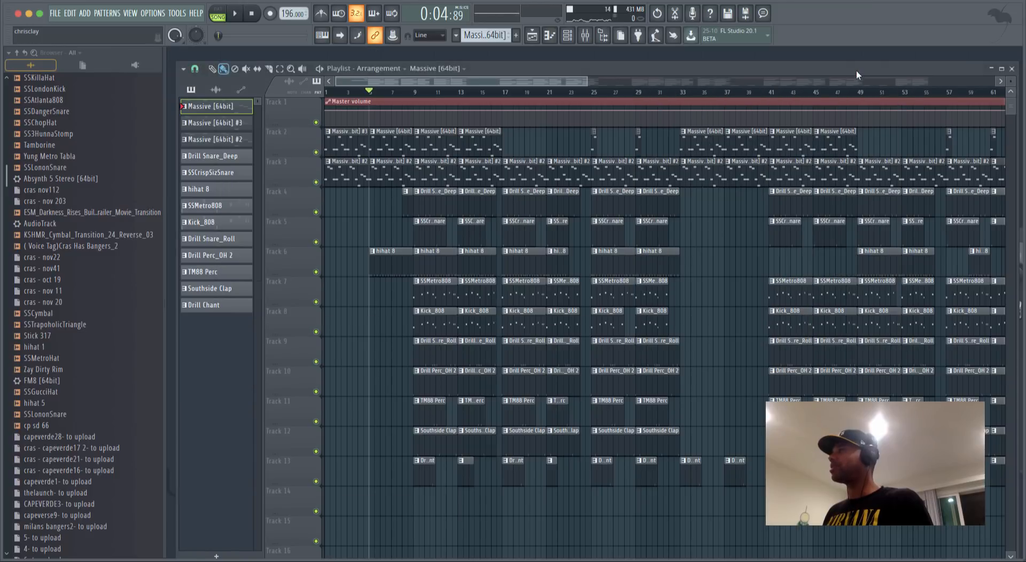
Review the Massive [64bit] #2 pattern from Track 3 while the arrangement plays, and return to the Playlist.
{"action": "double_click", "coordinate": [519, 175]}
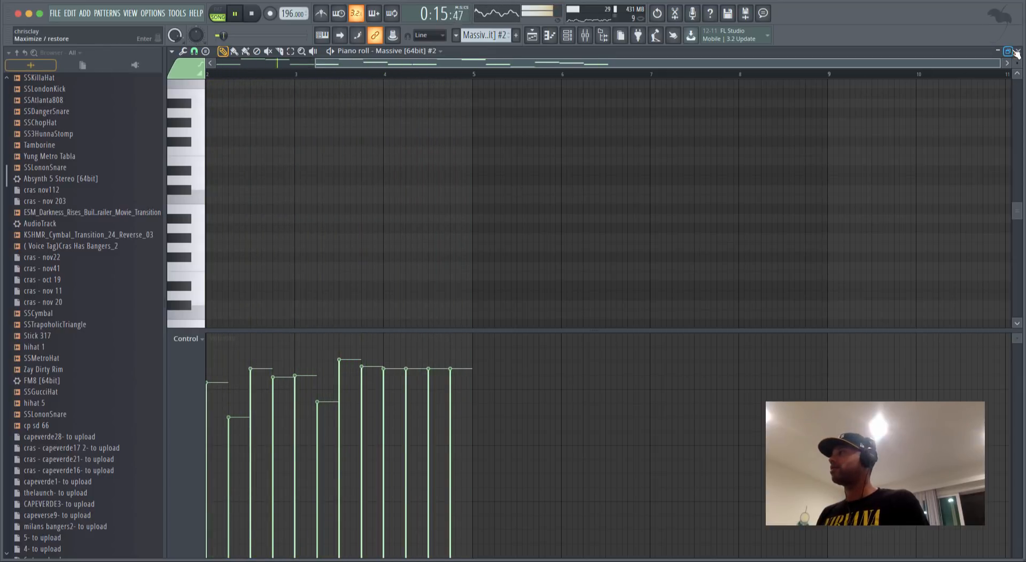
{"action": "key", "text": "space"}
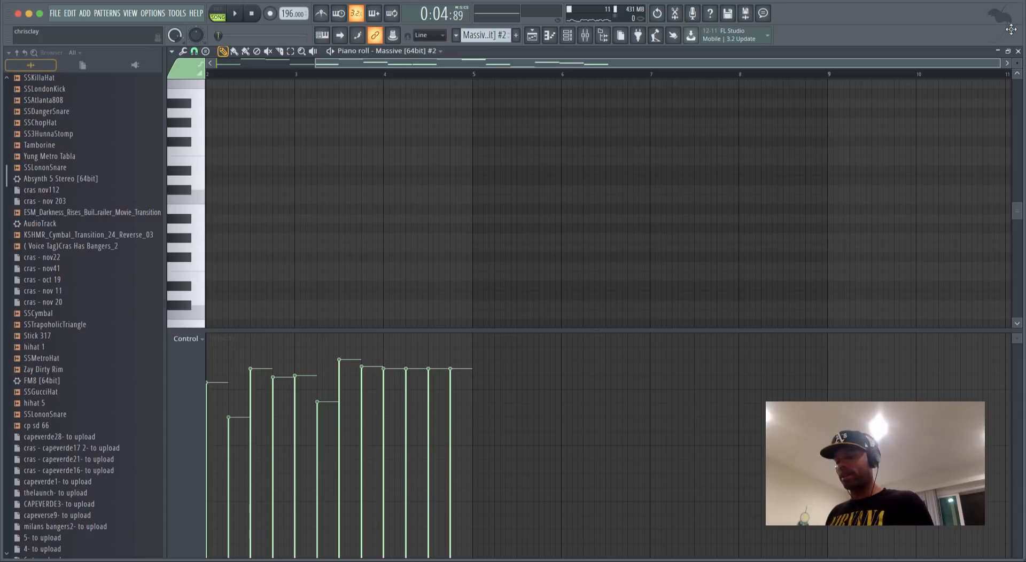
{"action": "left_click", "coordinate": [1019, 51]}
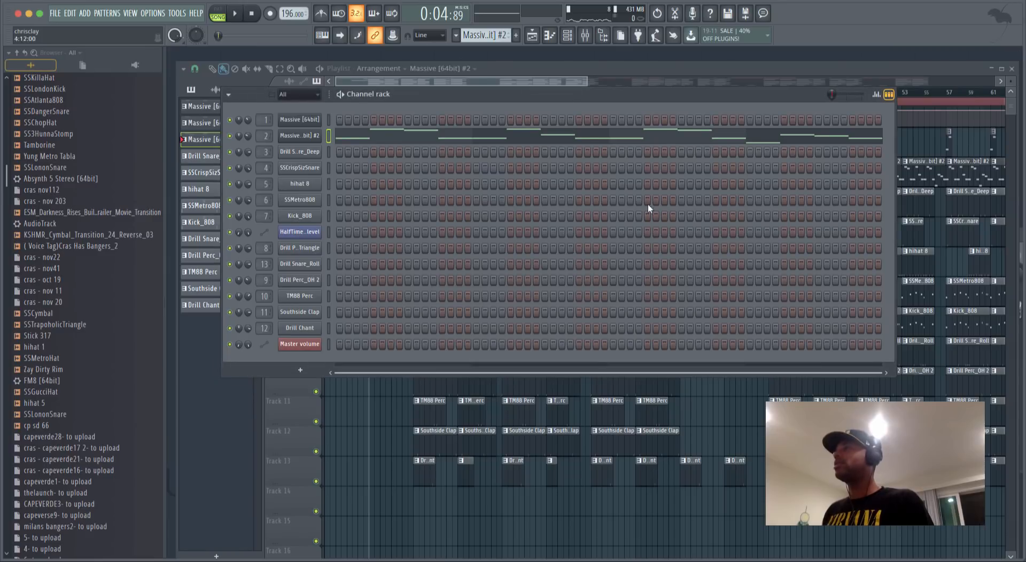
{"action": "left_click_drag", "start_coordinate": [458, 93], "coordinate": [461, 131]}
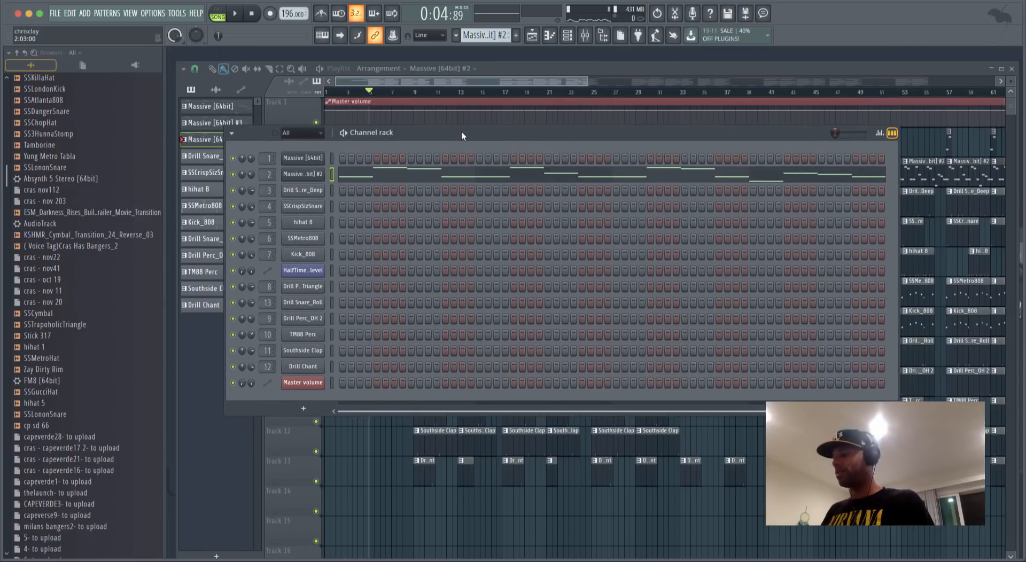
{"action": "left_click", "coordinate": [526, 68]}
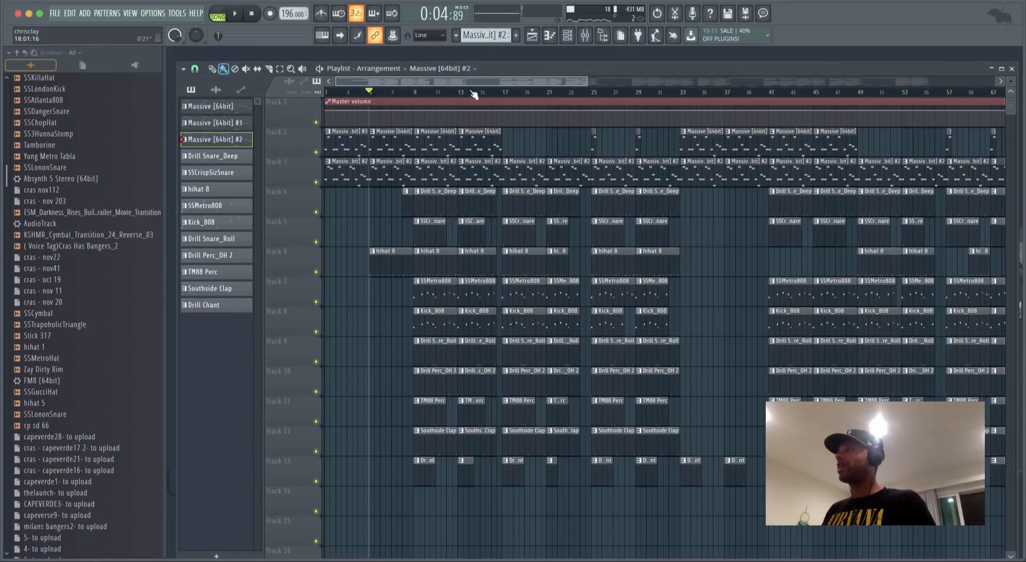
Compare the Massive [64bit] melody at bar 9 in both octaves, and raise the lower version by four semitones.
{"action": "double_click", "coordinate": [429, 148]}
{"action": "key", "text": "space"}
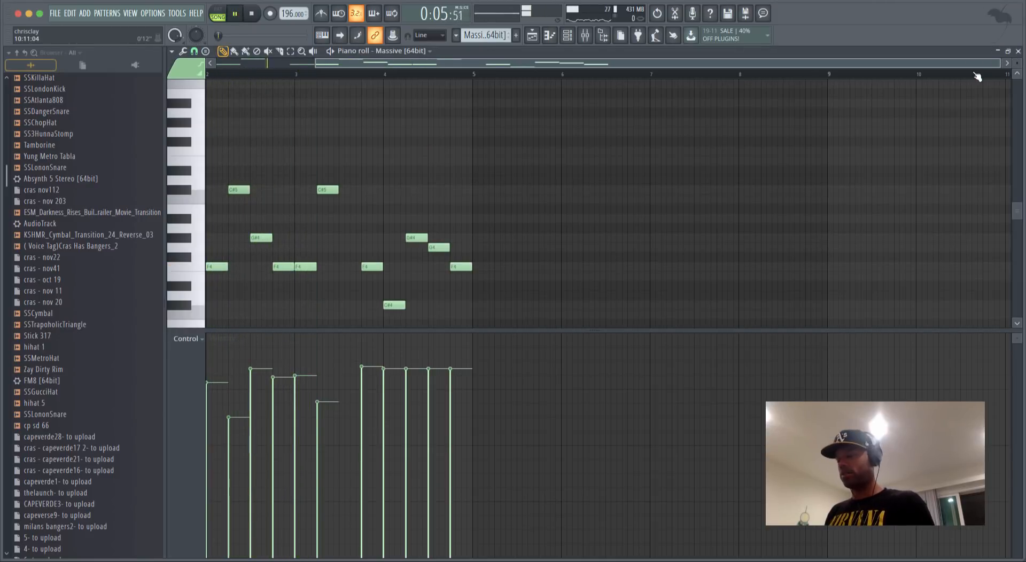
{"action": "key", "text": "space"}
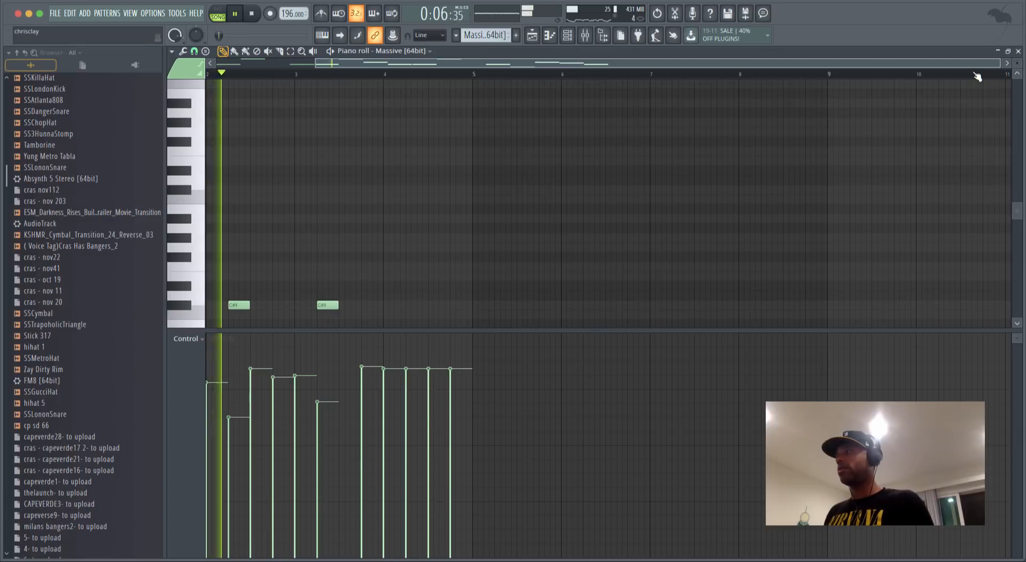
{"action": "key", "text": "space"}
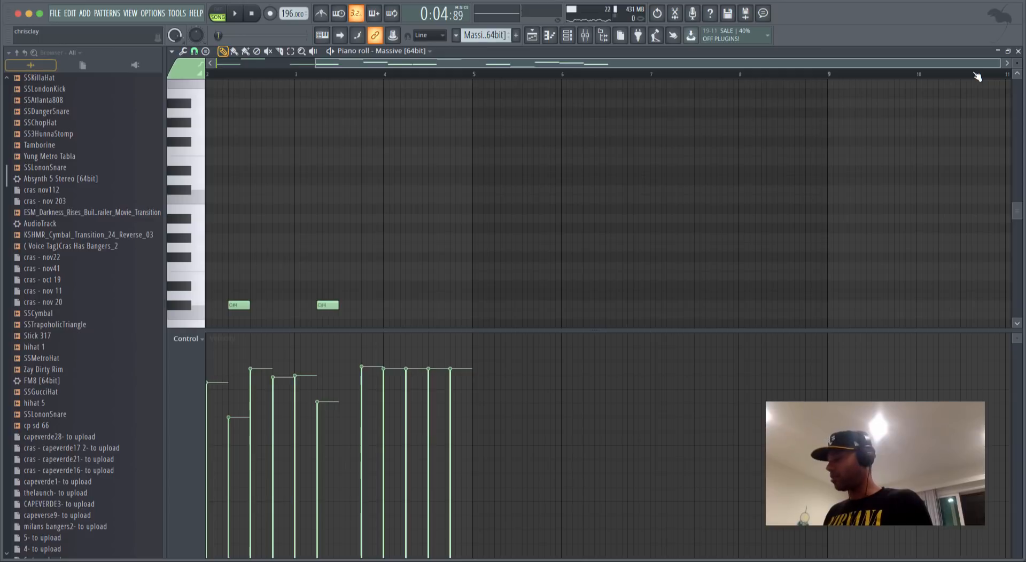
{"action": "key", "text": "shift+Up"}
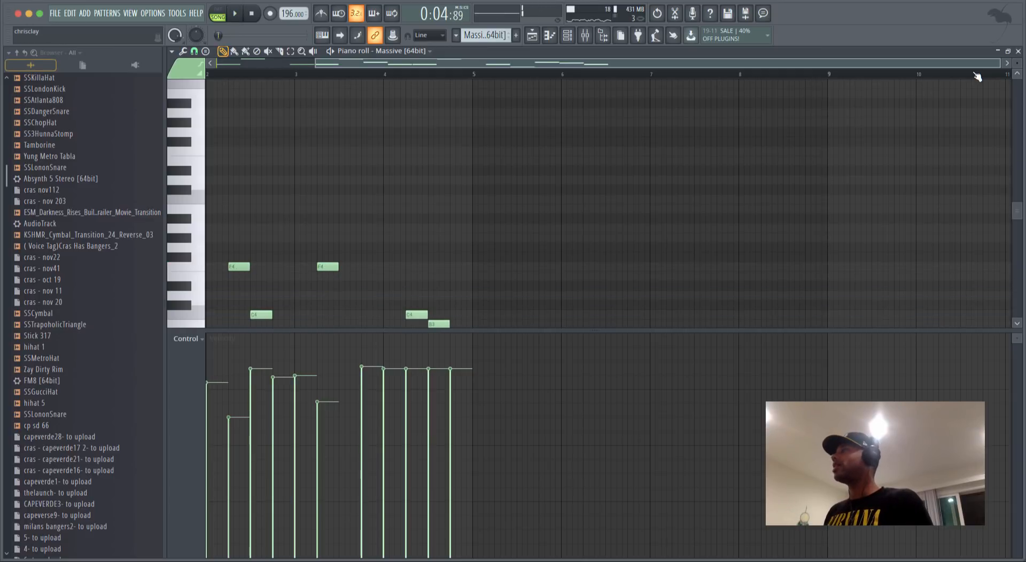
{"action": "left_click", "coordinate": [1017, 52]}
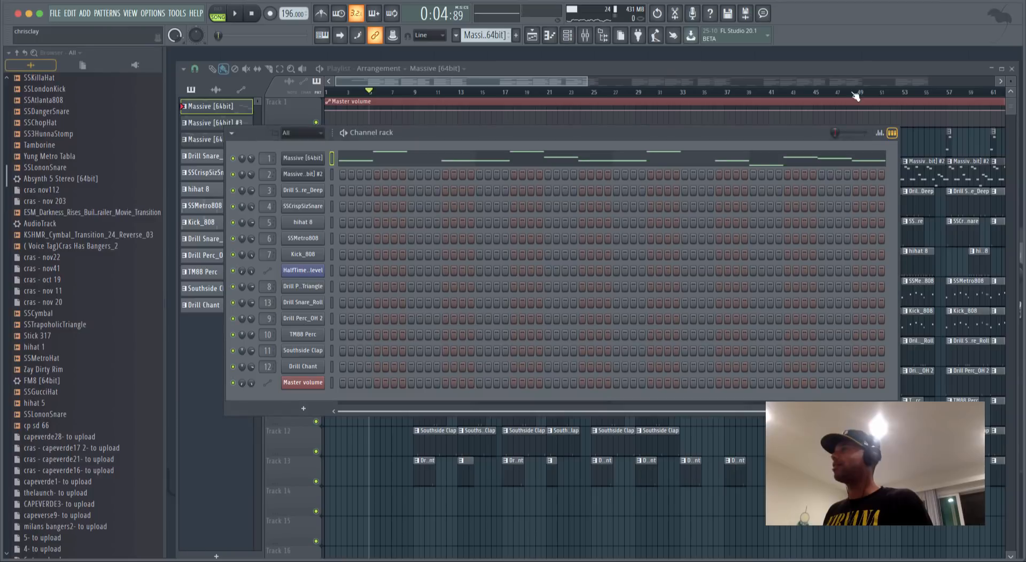
{"action": "left_click", "coordinate": [476, 67]}
Lower the Massive [64bit] #3 melody at bar 1 by one octave and raise it four semitones, auditioning it with playback.
{"action": "double_click", "coordinate": [362, 147]}
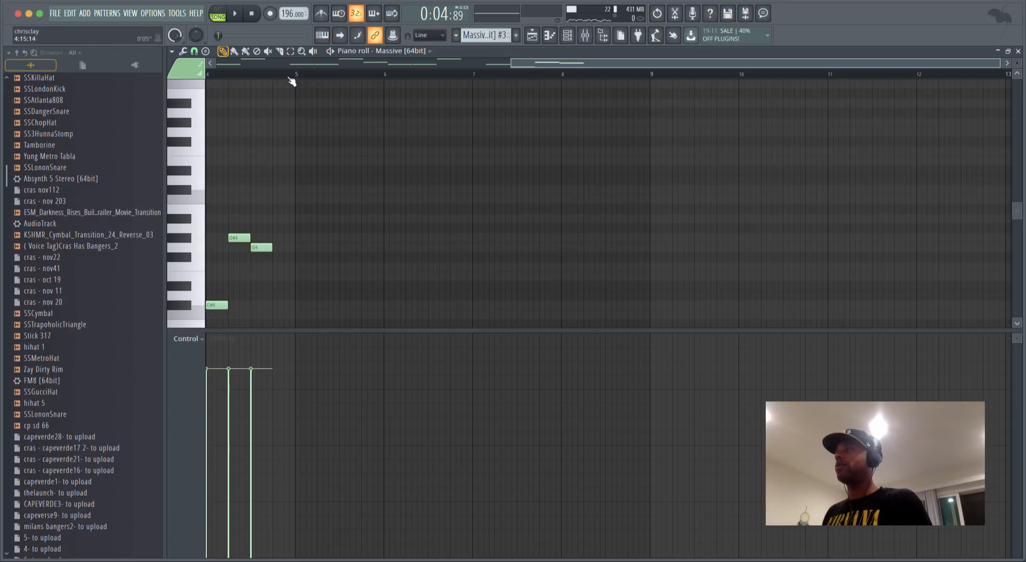
{"action": "left_click_drag", "start_coordinate": [289, 78], "coordinate": [201, 94]}
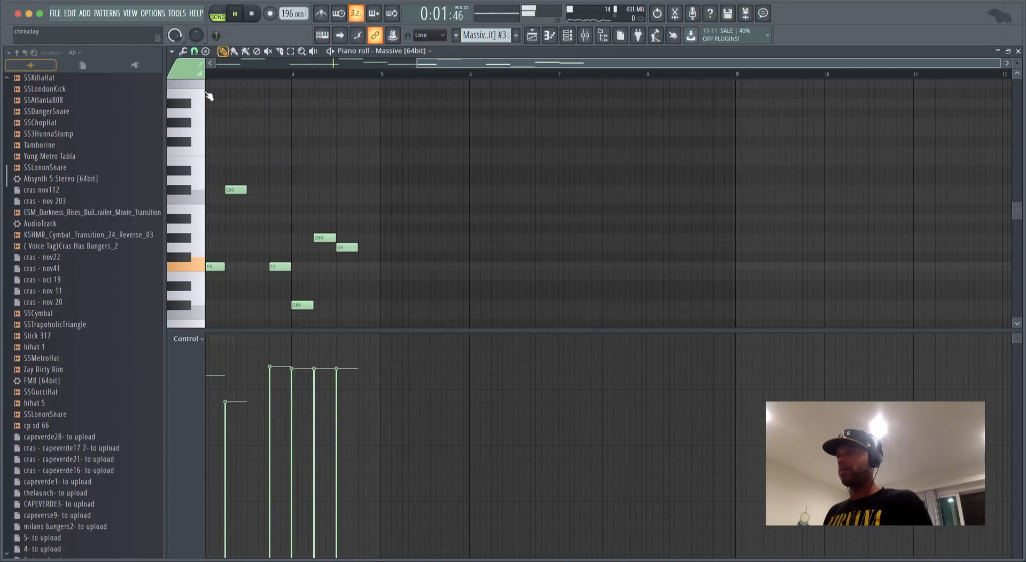
{"action": "key", "text": "shift+Up"}
{"action": "key", "text": "shift+Down"}
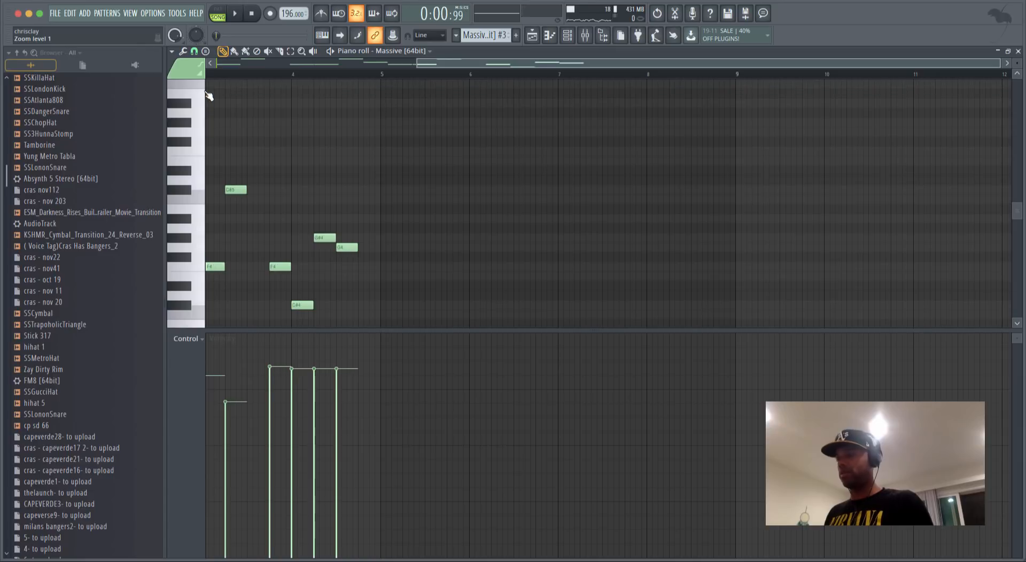
{"action": "key", "text": "ctrl+Down"}
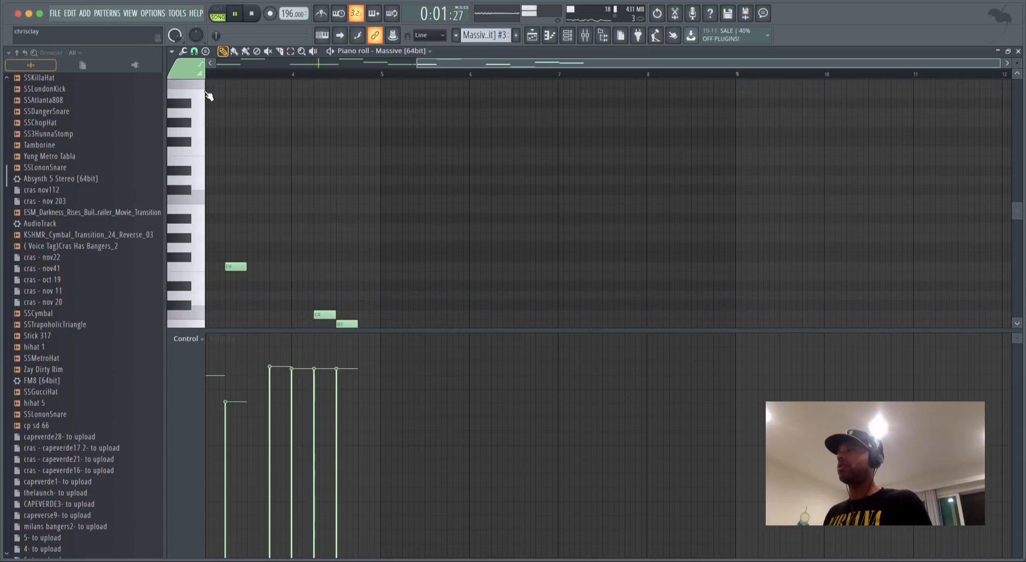
{"action": "left_click", "coordinate": [1018, 52]}
{"action": "key", "text": "space"}
{"action": "key", "text": "F6"}
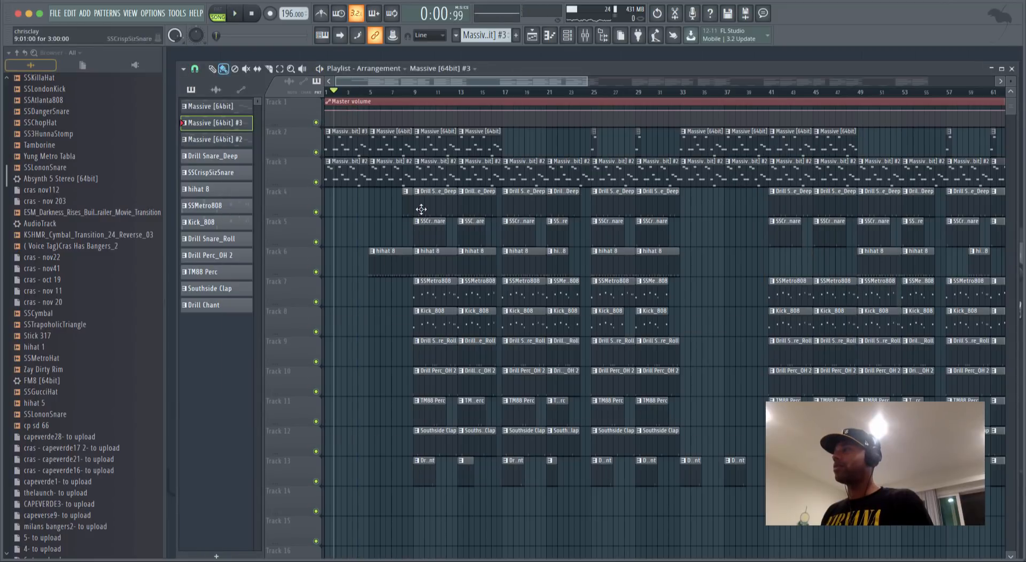
Check the notes of the Kick_808 and SSMetro808 patterns at bar 9.
{"action": "double_click", "coordinate": [430, 326]}
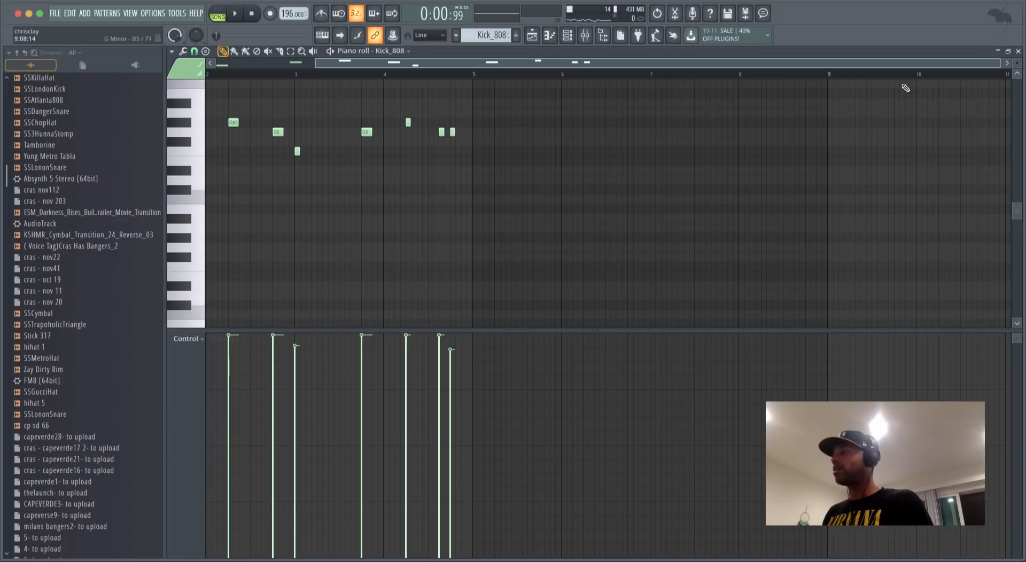
{"action": "left_click", "coordinate": [1017, 51]}
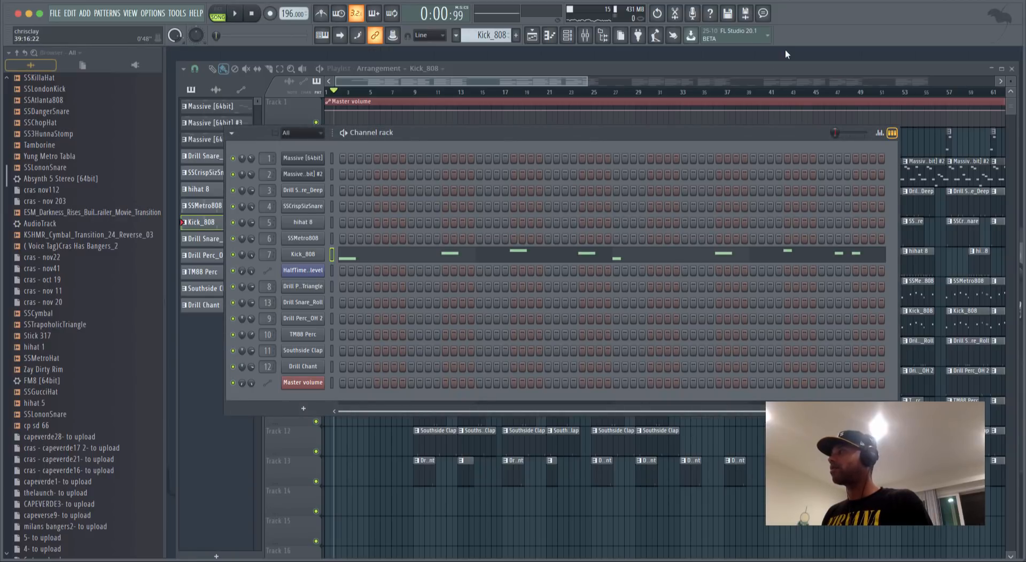
{"action": "key", "text": "F6"}
{"action": "double_click", "coordinate": [446, 301]}
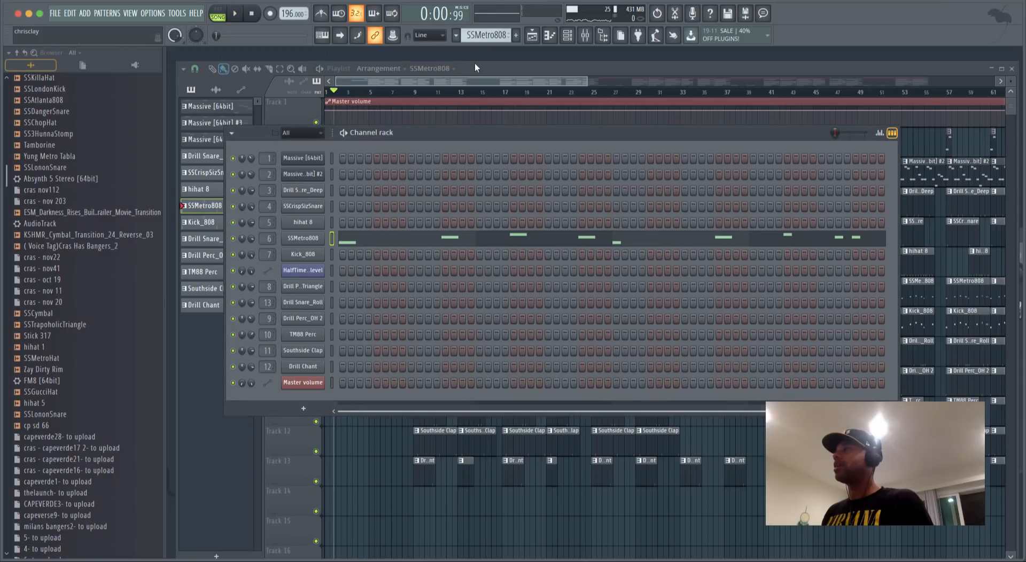
{"action": "left_click", "coordinate": [475, 67]}
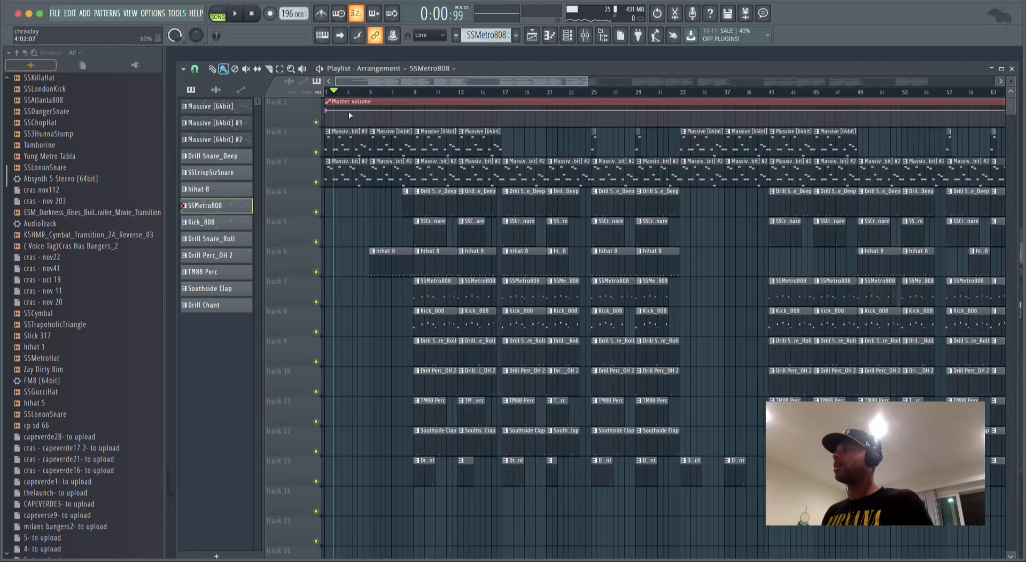
Play the arrangement from bar 1 into the drum section, checking the Massive [64bit] #2 notes along the way.
{"action": "key", "text": "space"}
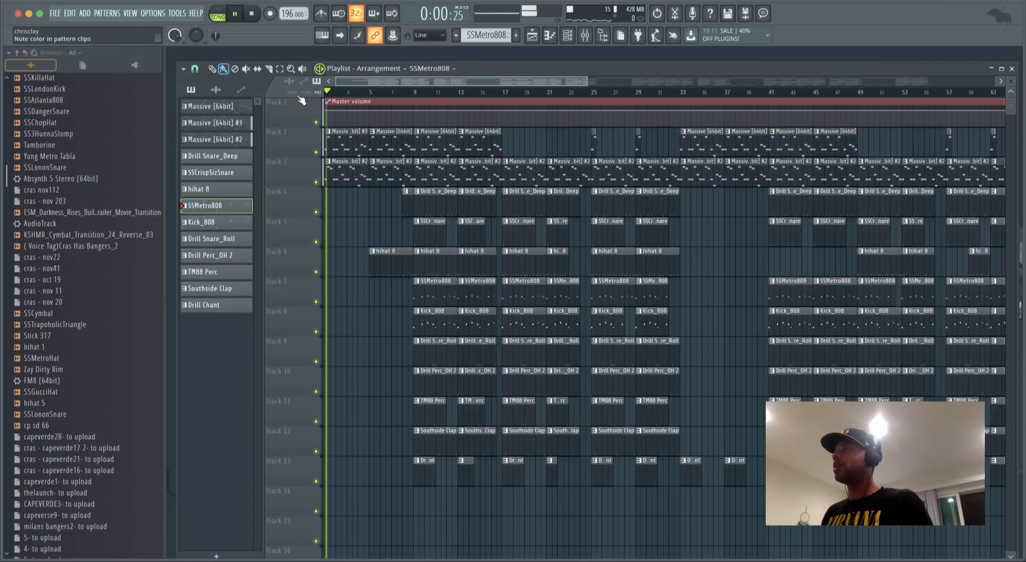
{"action": "key", "text": "space"}
{"action": "double_click", "coordinate": [346, 172]}
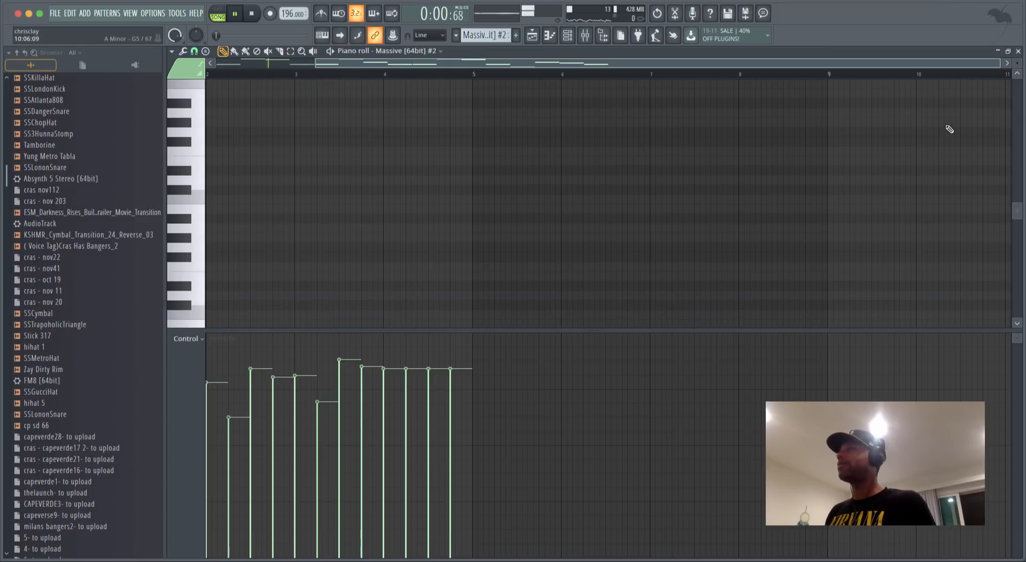
{"action": "left_click", "coordinate": [1018, 51]}
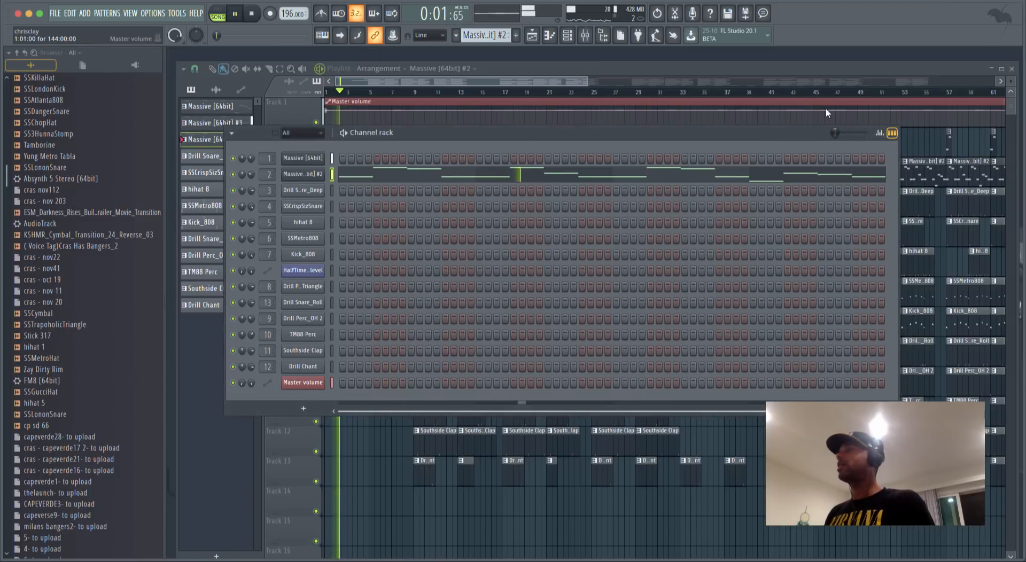
{"action": "left_click", "coordinate": [567, 68]}
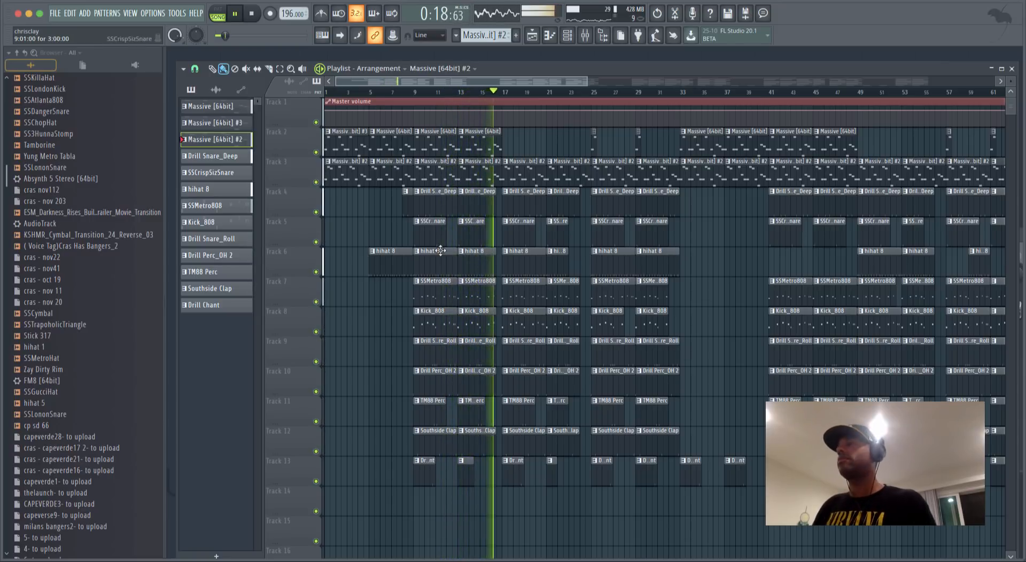
{"action": "key", "text": "space"}
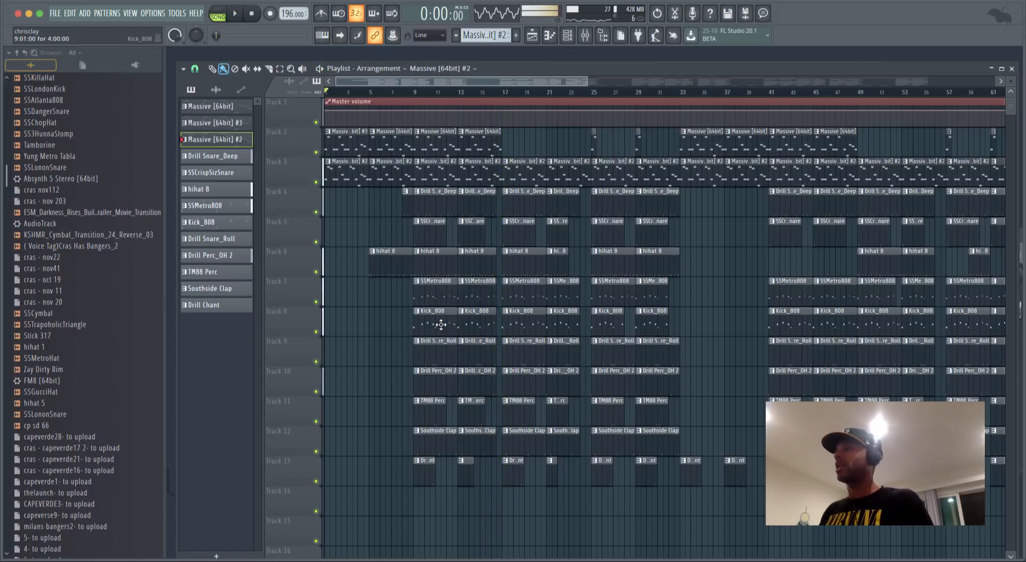
Bring the Kick_808 notes at bar 9 up one octave and audition them with the drum section.
{"action": "double_click", "coordinate": [441, 324]}
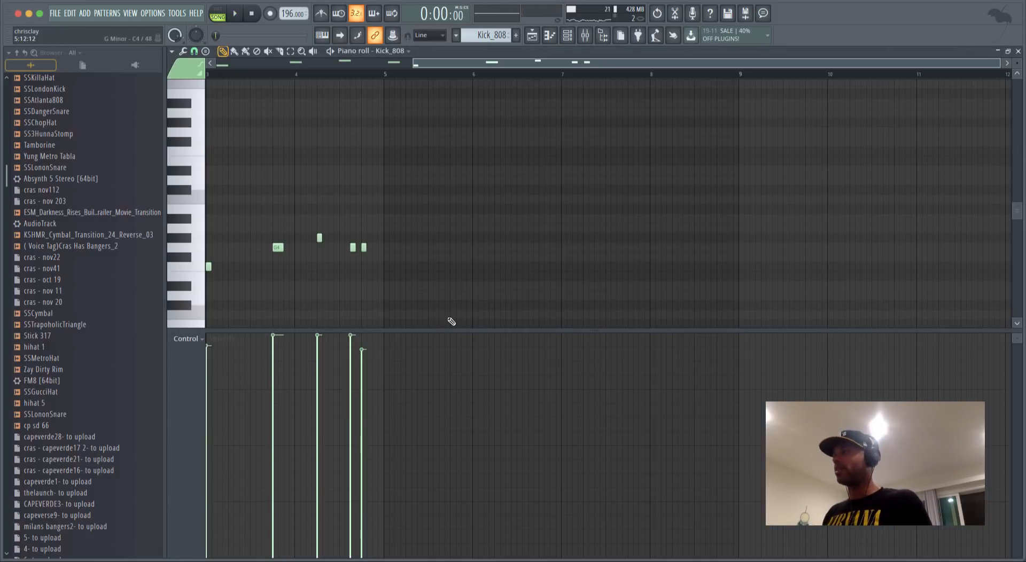
{"action": "left_click", "coordinate": [243, 78]}
{"action": "key", "text": "space"}
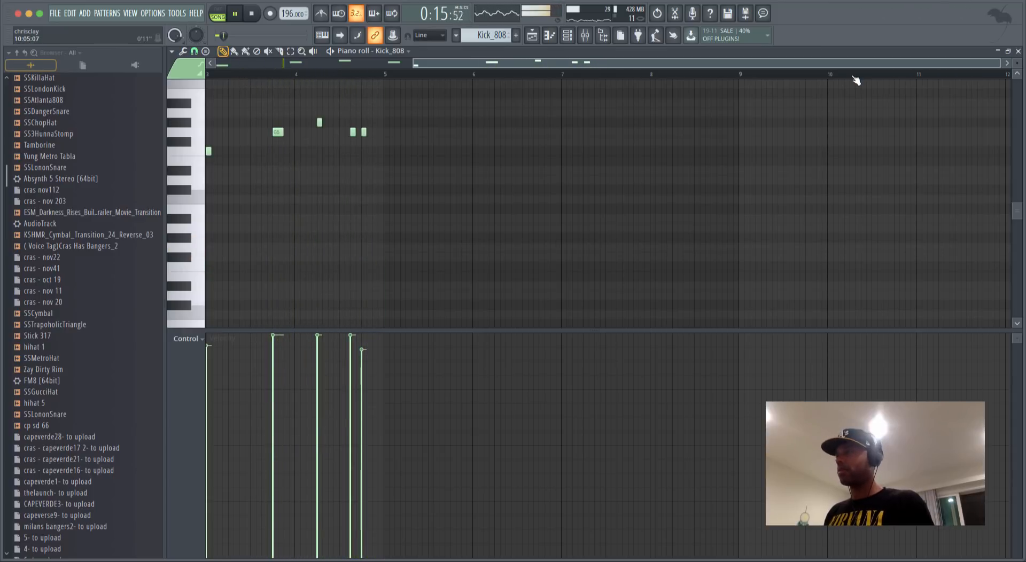
{"action": "left_click", "coordinate": [1018, 51]}
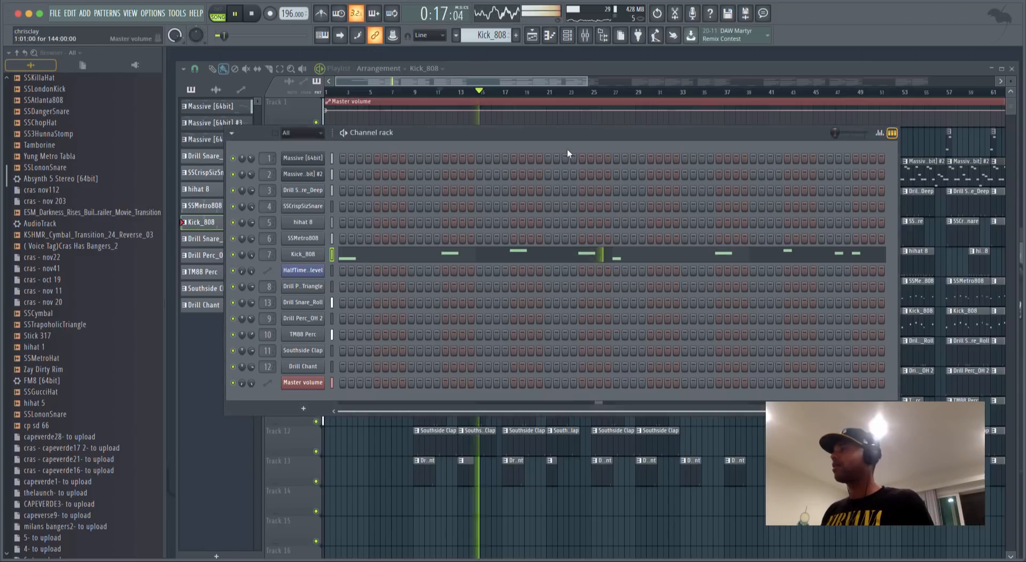
Lower the SSMetro808 notes at bar 9 by one octave and audition them from bar 9.
{"action": "left_click", "coordinate": [484, 72]}
{"action": "key", "text": "space"}
{"action": "left_click", "coordinate": [415, 96]}
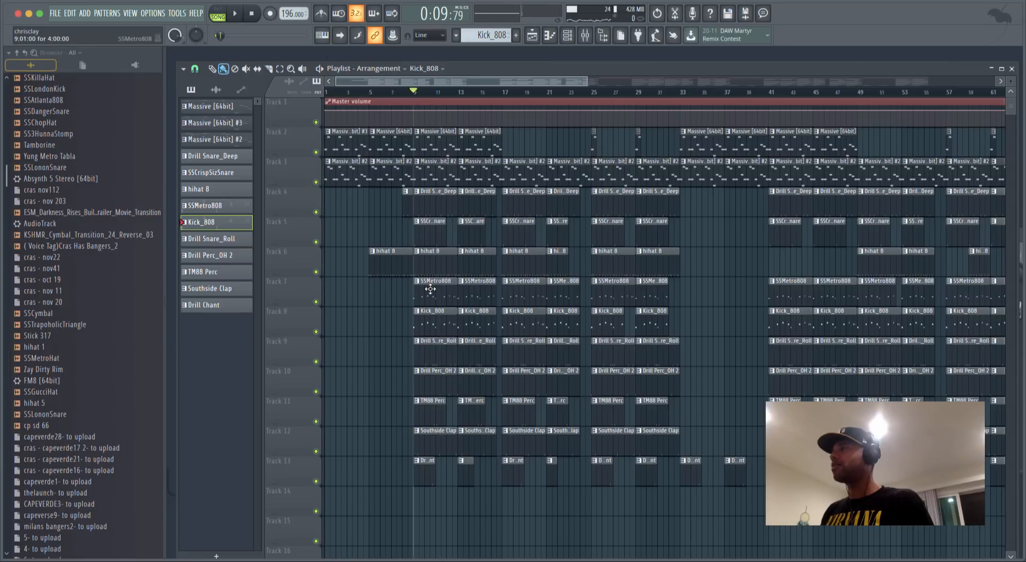
{"action": "double_click", "coordinate": [433, 291]}
{"action": "key", "text": "ctrl+Down"}
{"action": "key", "text": "space"}
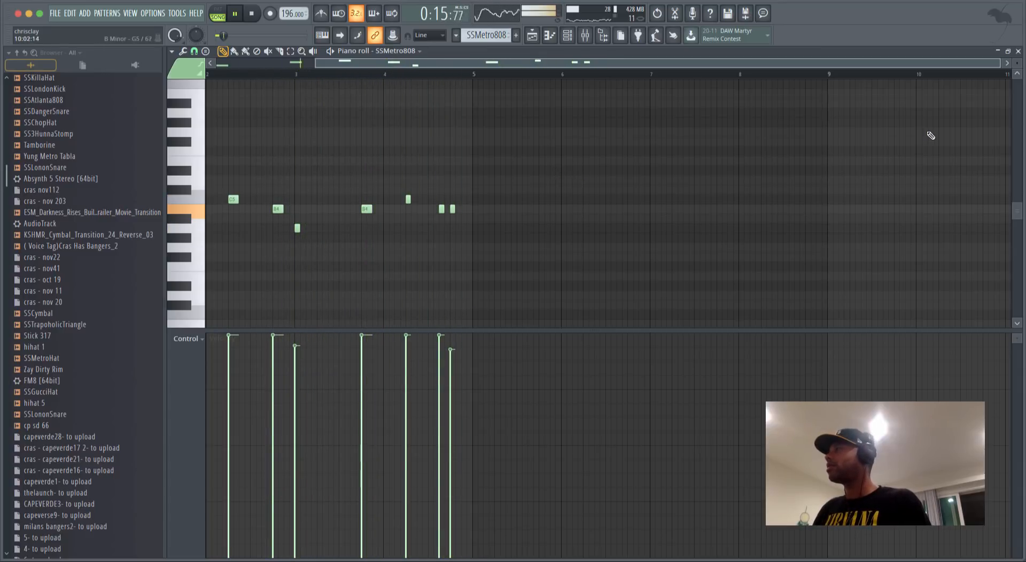
{"action": "left_click", "coordinate": [1018, 51]}
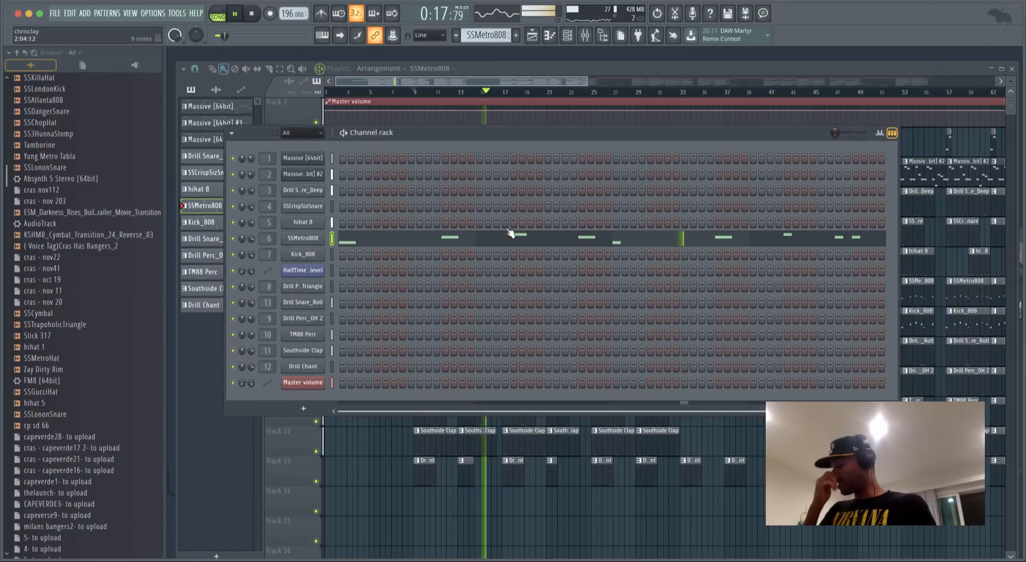
{"action": "left_click", "coordinate": [294, 435]}
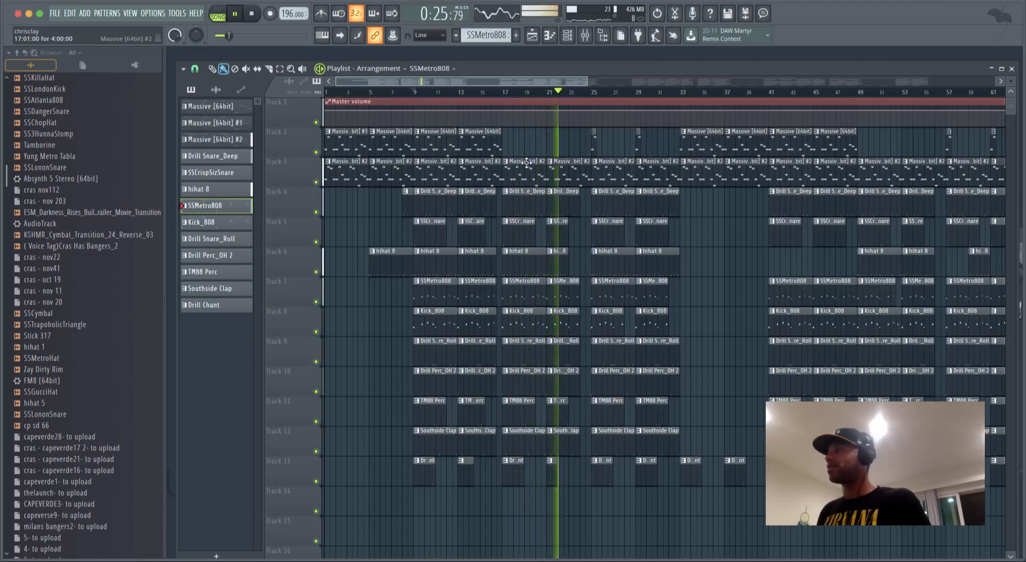
Check the Massive [64bit] #2 notes during playback and set that channel's volume to 50%.
{"action": "double_click", "coordinate": [526, 163]}
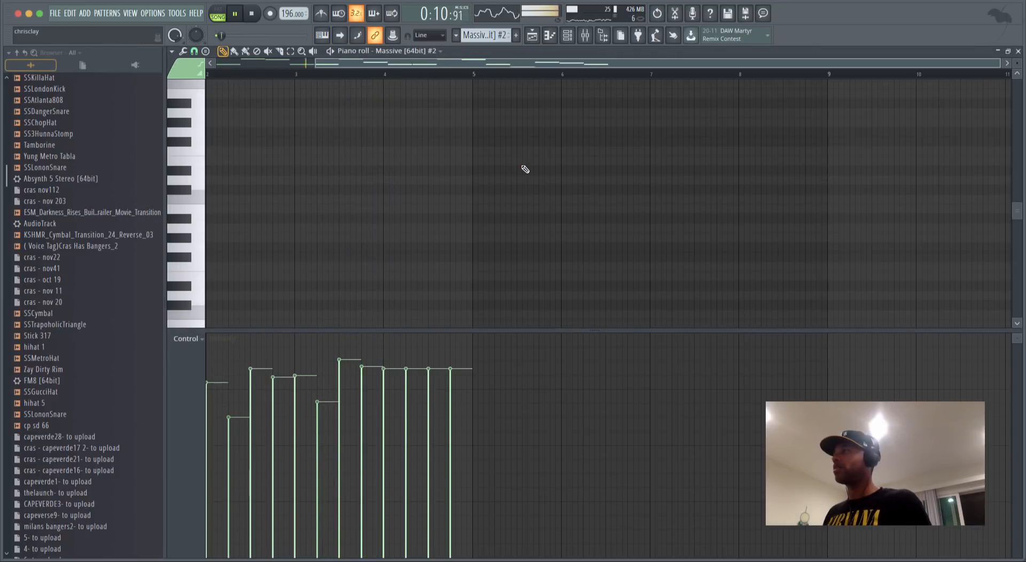
{"action": "left_click", "coordinate": [1017, 52]}
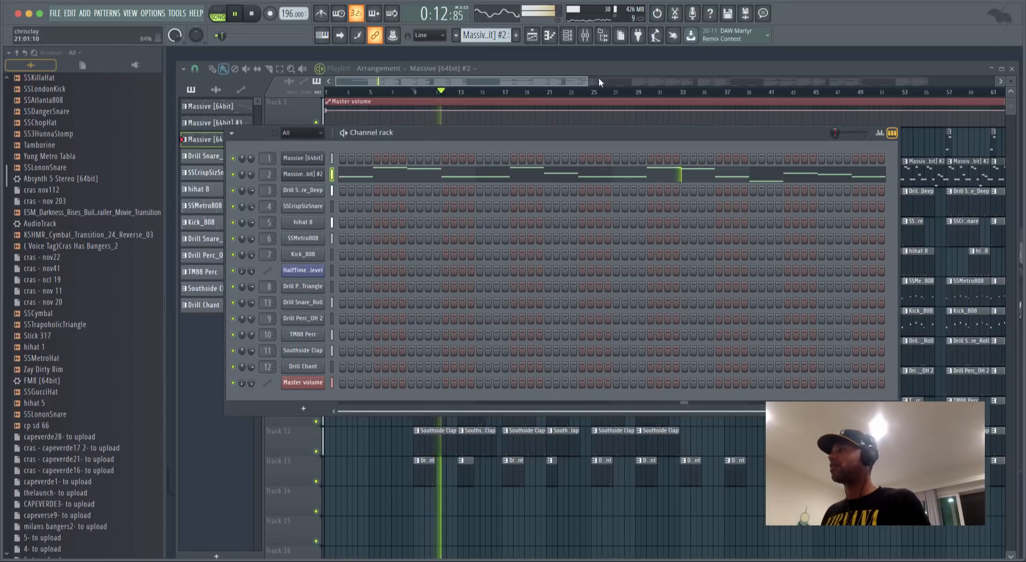
{"action": "left_click", "coordinate": [614, 68]}
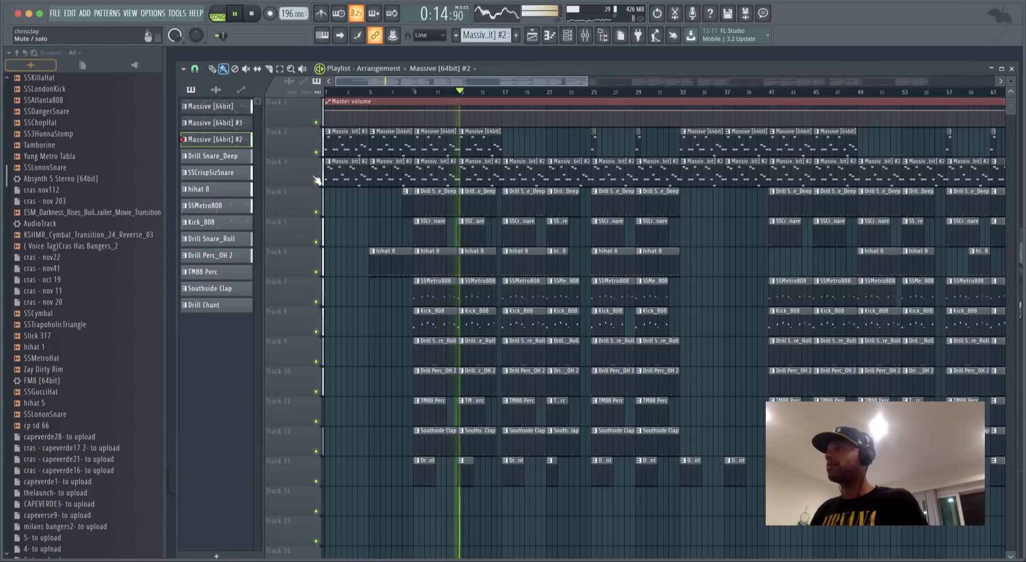
{"action": "double_click", "coordinate": [372, 179]}
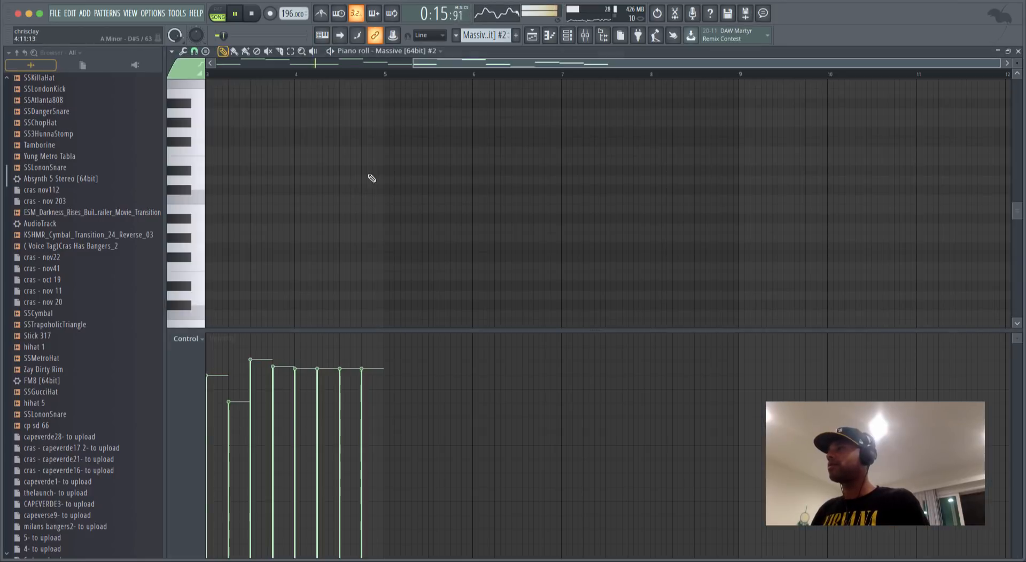
{"action": "left_click", "coordinate": [1018, 52]}
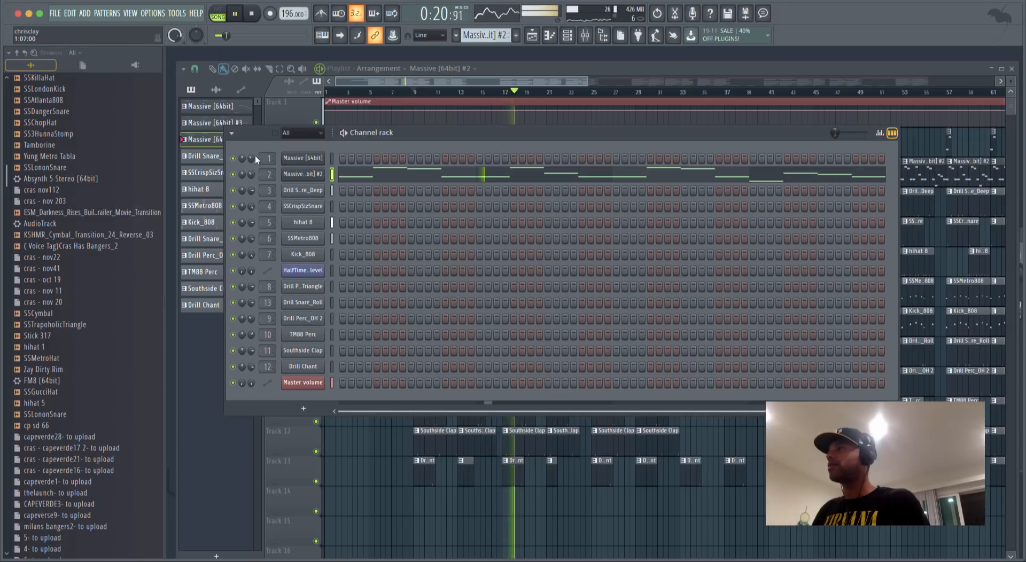
{"action": "left_click_drag", "start_coordinate": [251, 174], "coordinate": [251, 168]}
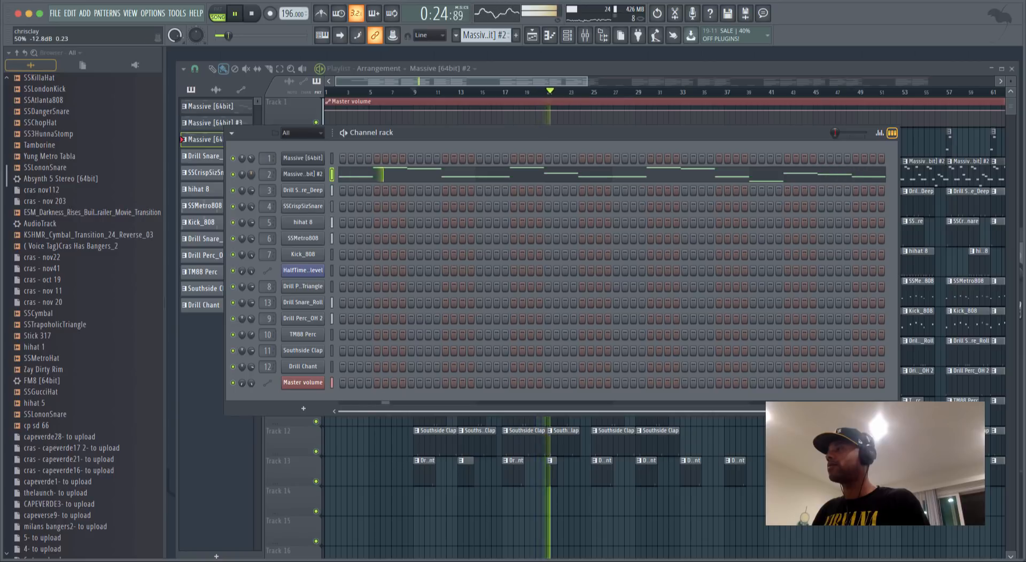
{"action": "left_click", "coordinate": [532, 84]}
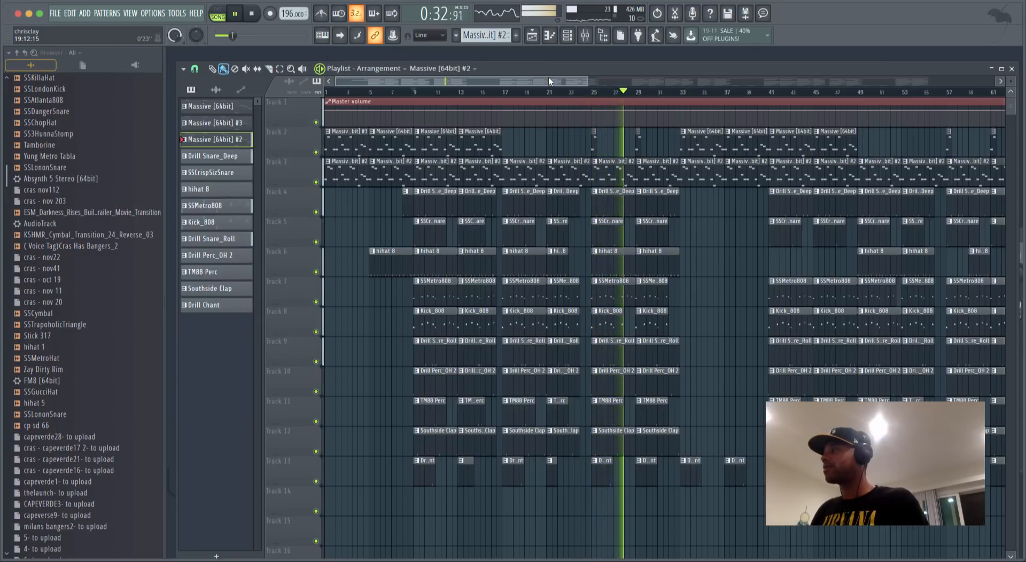
Try the arrangement at 190 BPM with all channels restretched, return the tempo to 196 BPM with another restretch, and stop playback.
{"action": "scroll", "coordinate": [547, 78], "scroll_direction": "down", "scroll_amount": 4}
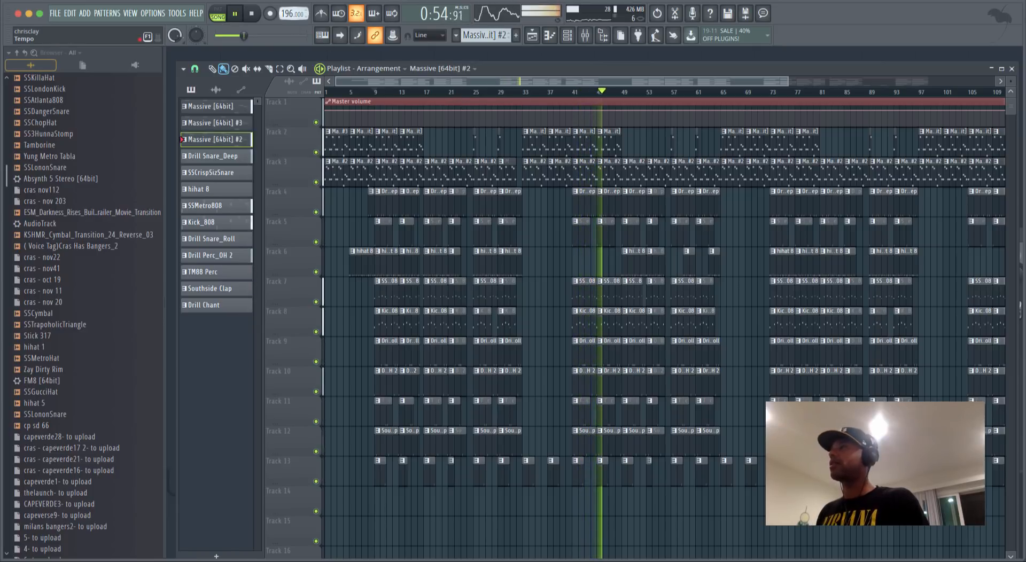
{"action": "left_click_drag", "start_coordinate": [288, 14], "coordinate": [288, 17]}
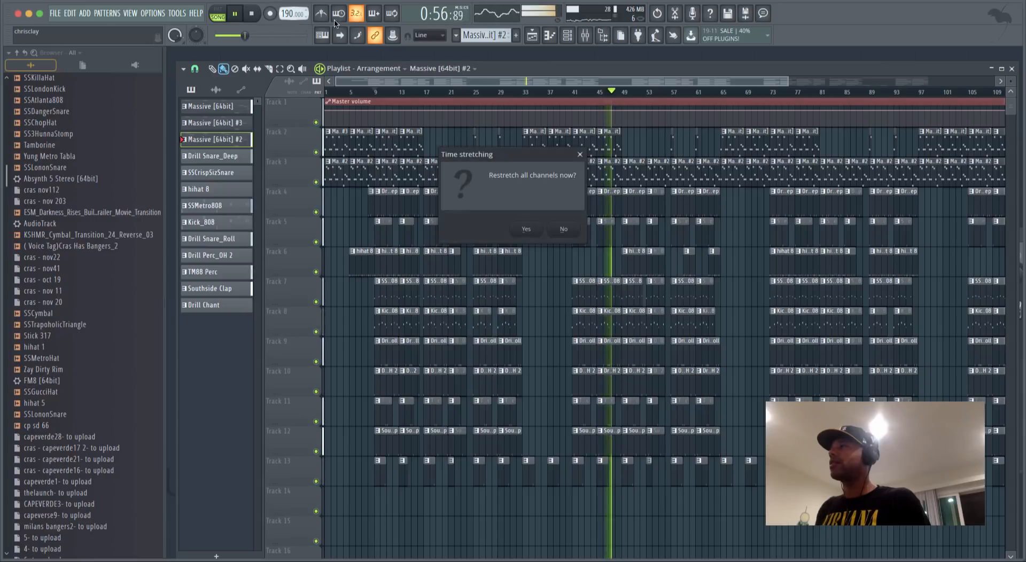
{"action": "left_click", "coordinate": [527, 229]}
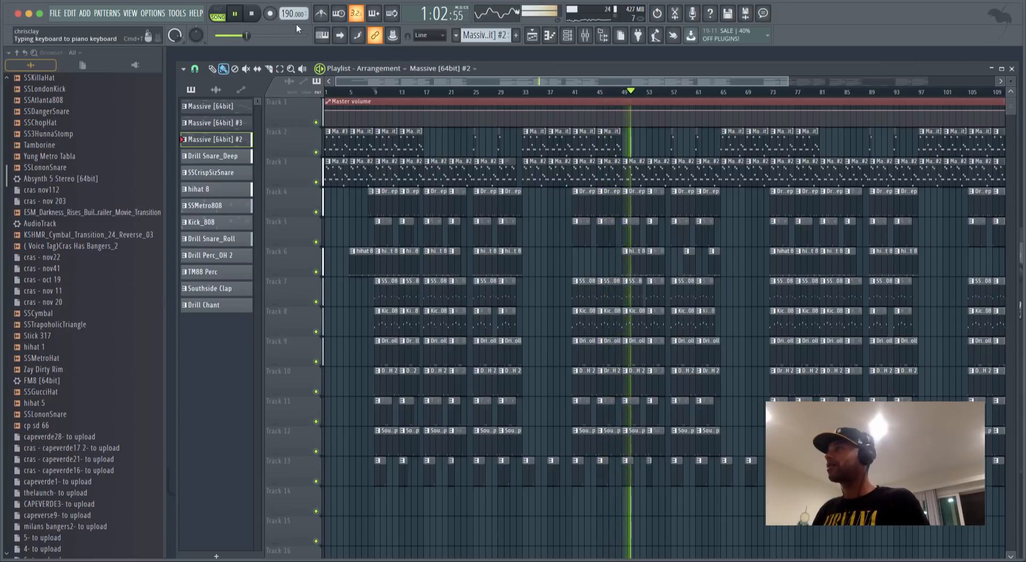
{"action": "left_click_drag", "start_coordinate": [294, 15], "coordinate": [294, 11]}
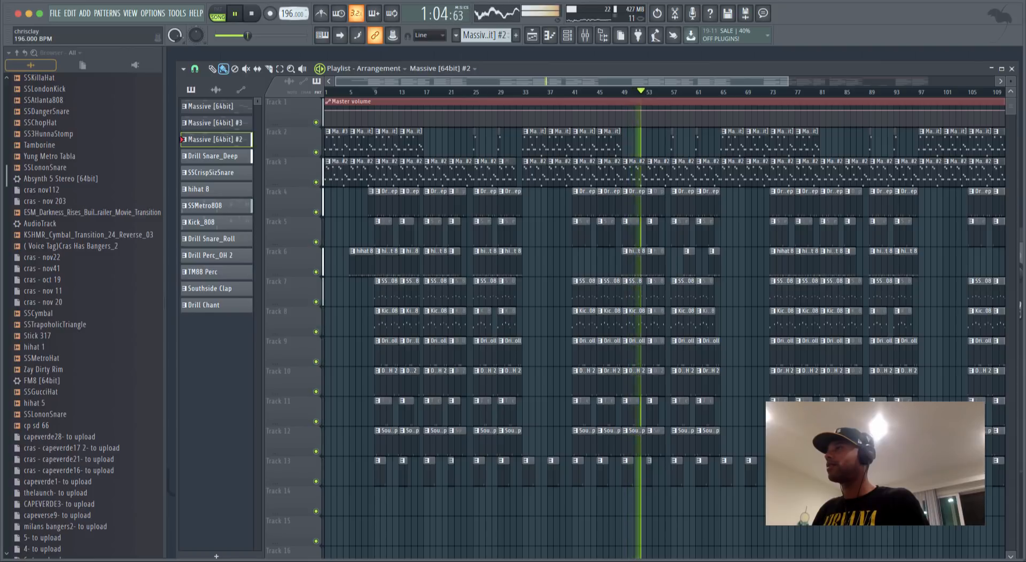
{"action": "left_click", "coordinate": [528, 228]}
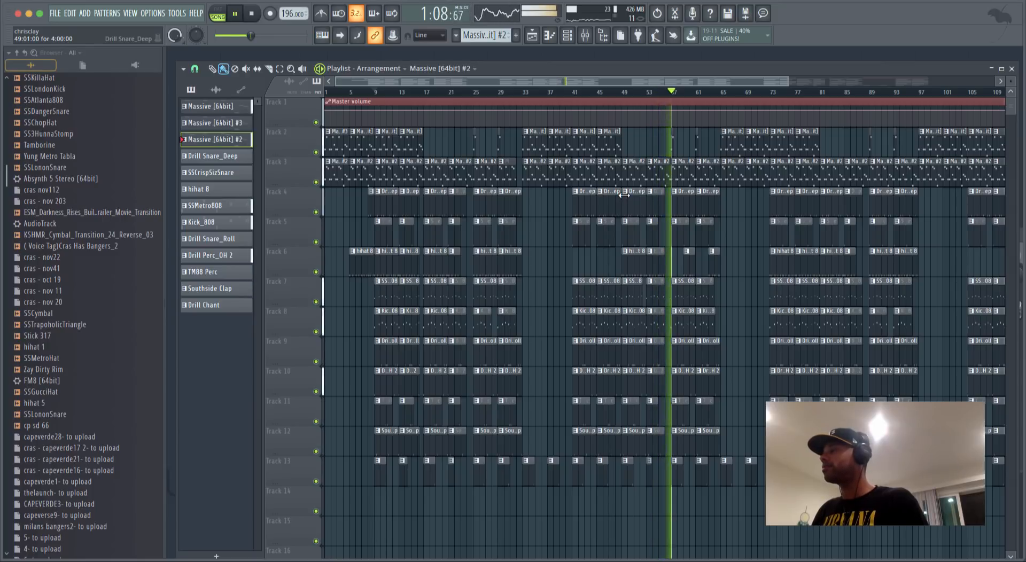
{"action": "key", "text": "space"}
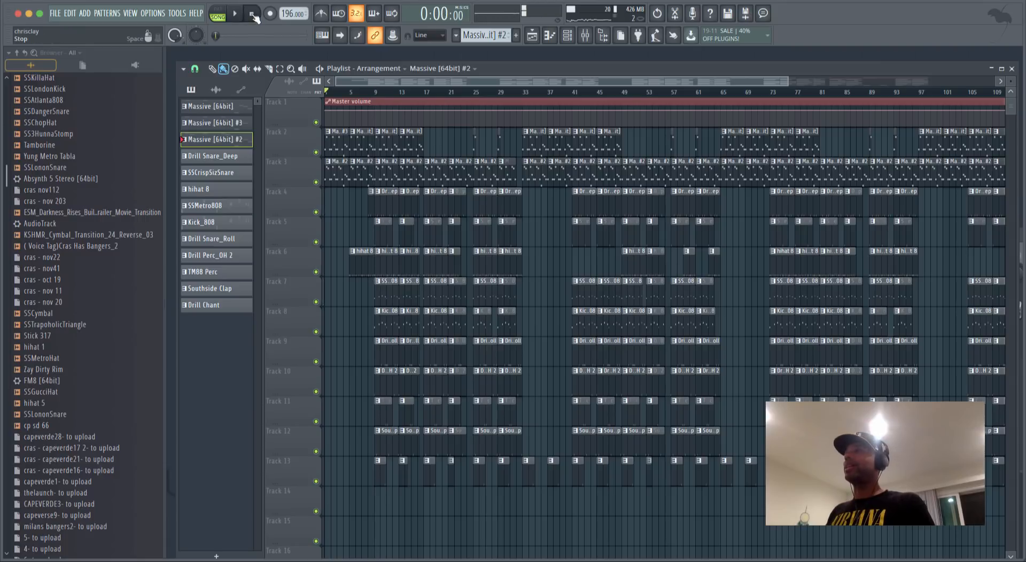
Review the full arrangement in the Playlist and play it from bar 1 with the system volume raised.
{"action": "scroll", "coordinate": [510, 89], "scroll_direction": "down", "scroll_amount": 8}
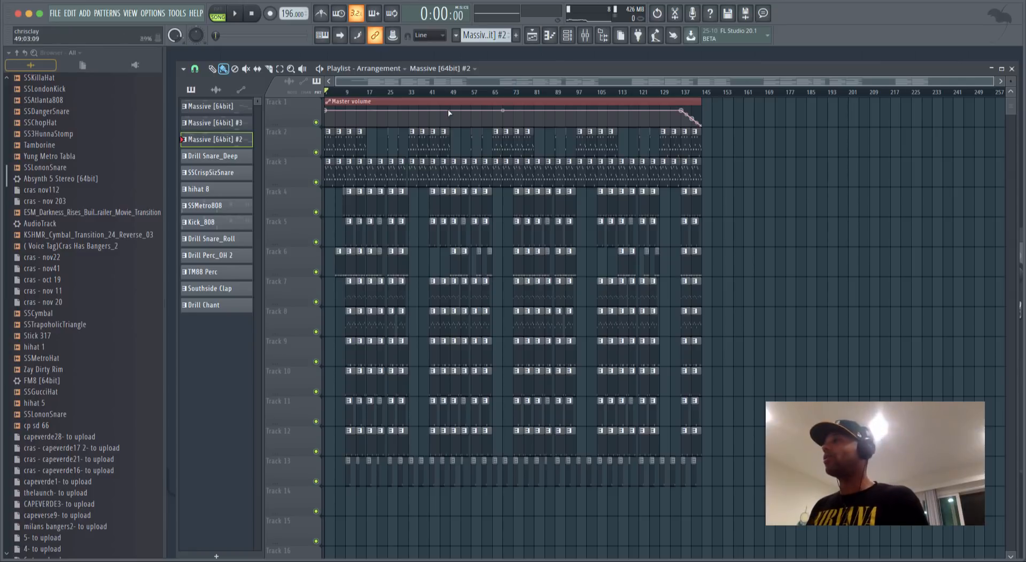
{"action": "left_click", "coordinate": [189, 91]}
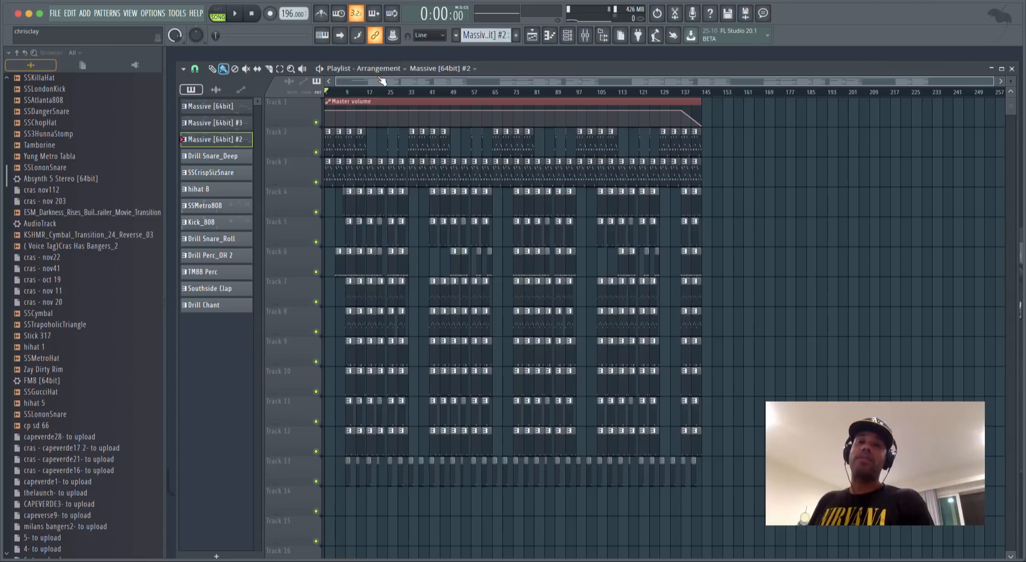
{"action": "left_click", "coordinate": [238, 14]}
{"action": "left_click", "coordinate": [250, 14]}
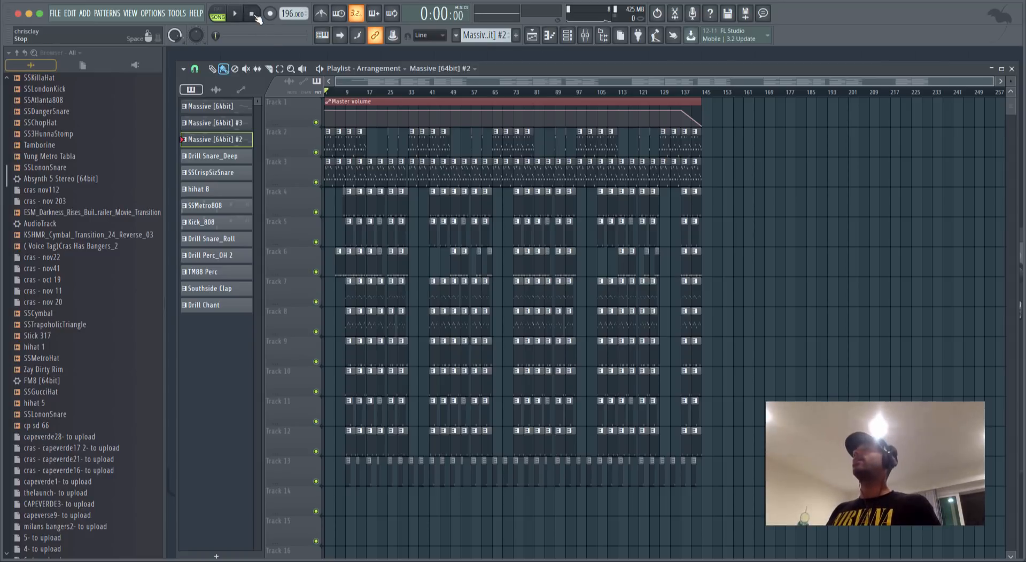
{"action": "left_click", "coordinate": [234, 16]}
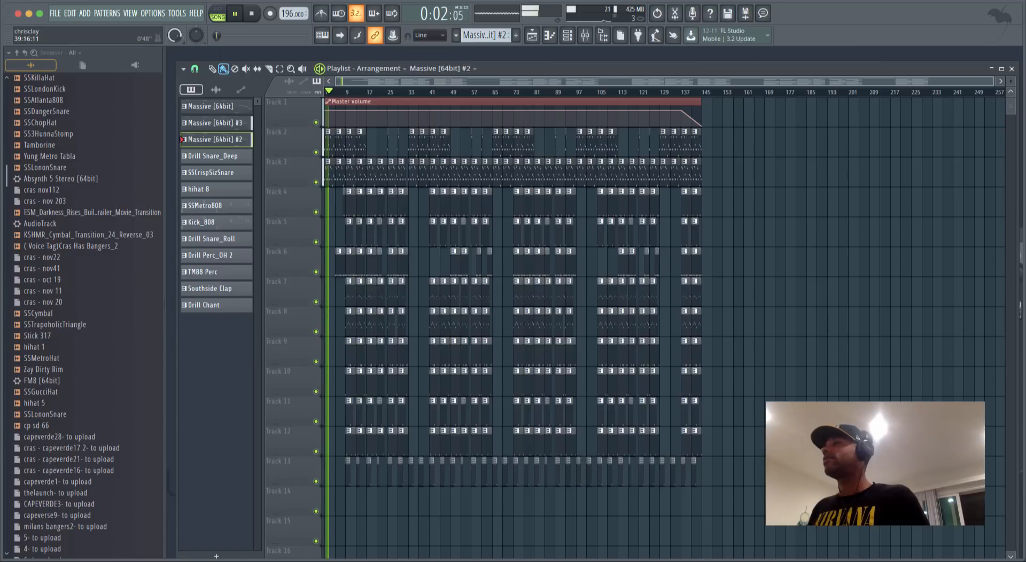
{"action": "left_click_drag", "start_coordinate": [430, 81], "coordinate": [431, 101]}
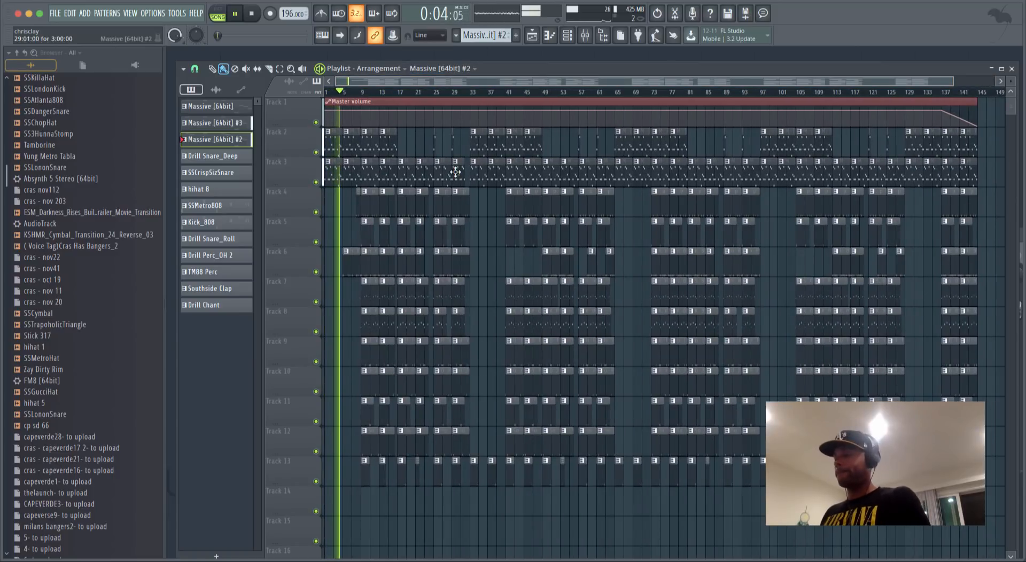
{"action": "key", "text": "XF86AudioRaiseVolume"}
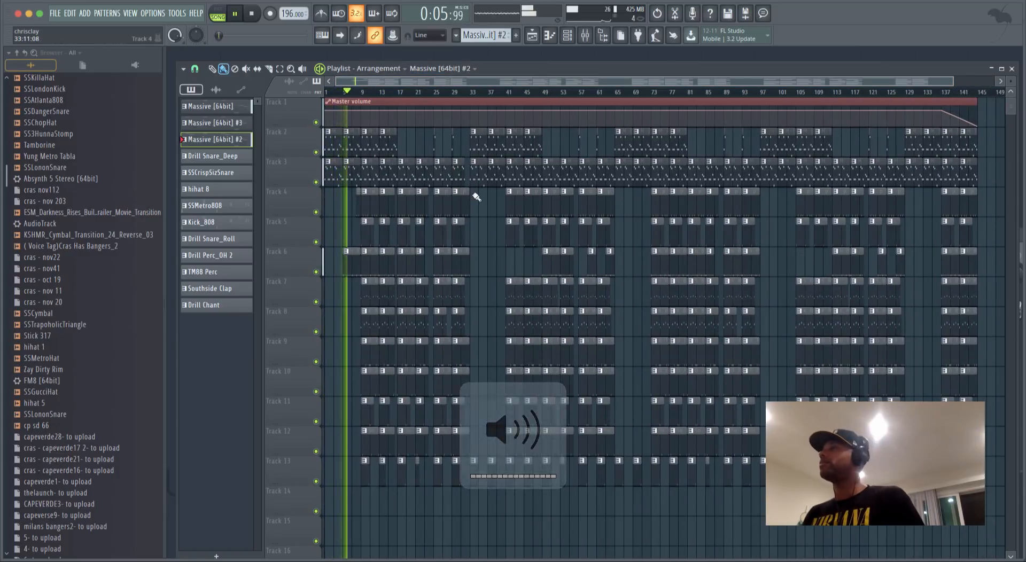
Add Fruity Parametric EQ 2 to slot 3 of the Master mixer track during playback, and return to the Playlist with playback stopped.
{"action": "left_click", "coordinate": [570, 40]}
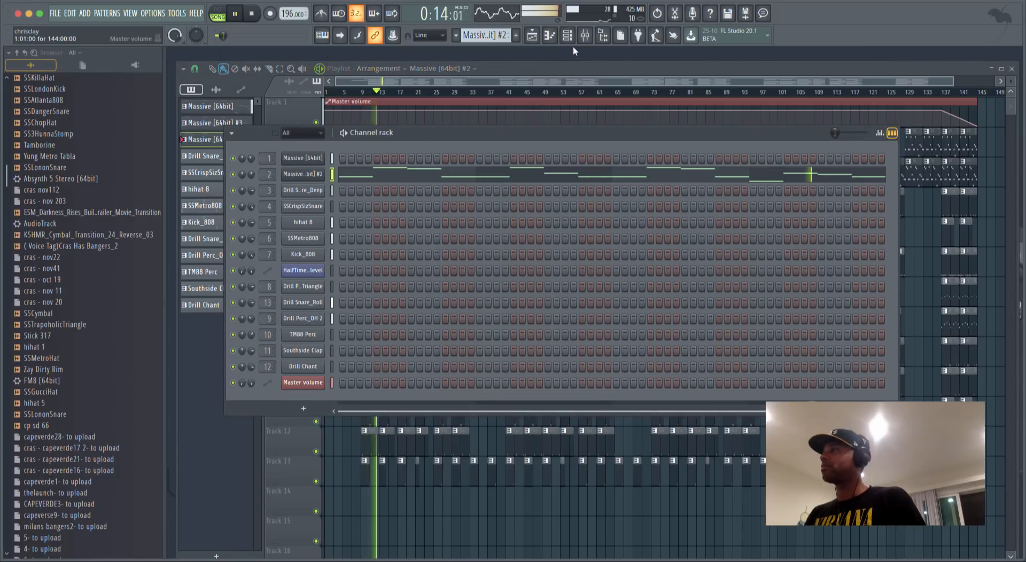
{"action": "left_click", "coordinate": [585, 35]}
{"action": "left_click_drag", "start_coordinate": [408, 130], "coordinate": [476, 265]}
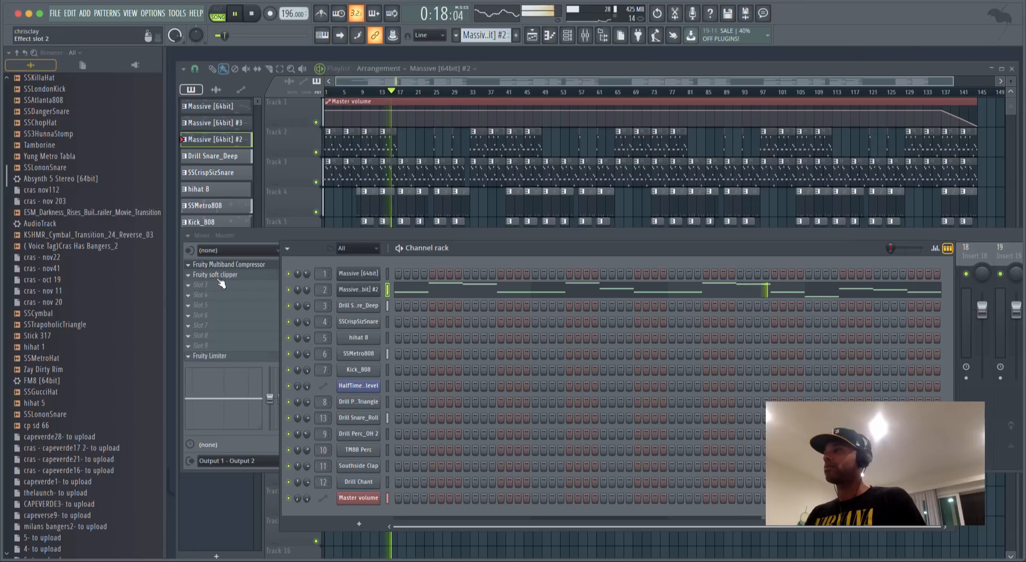
{"action": "left_click", "coordinate": [295, 236]}
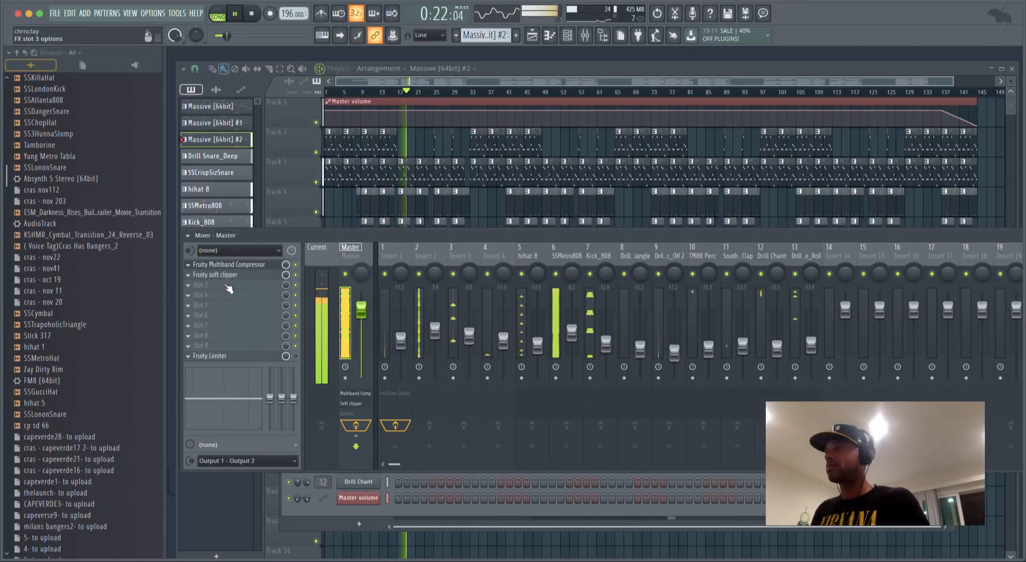
{"action": "left_click", "coordinate": [213, 285]}
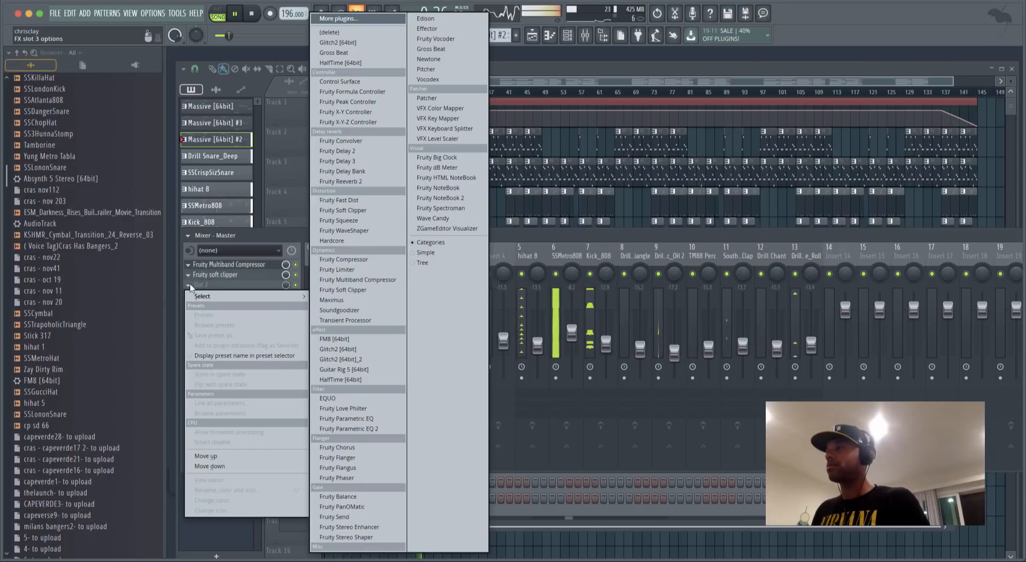
{"action": "left_click", "coordinate": [348, 428]}
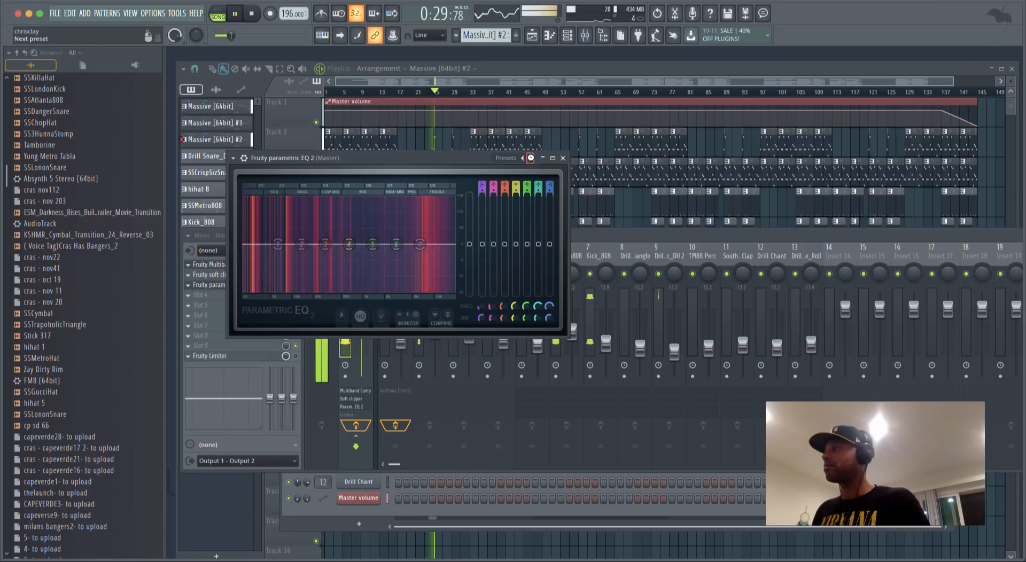
{"action": "left_click", "coordinate": [531, 158]}
{"action": "left_click", "coordinate": [562, 158]}
{"action": "left_click", "coordinate": [679, 99]}
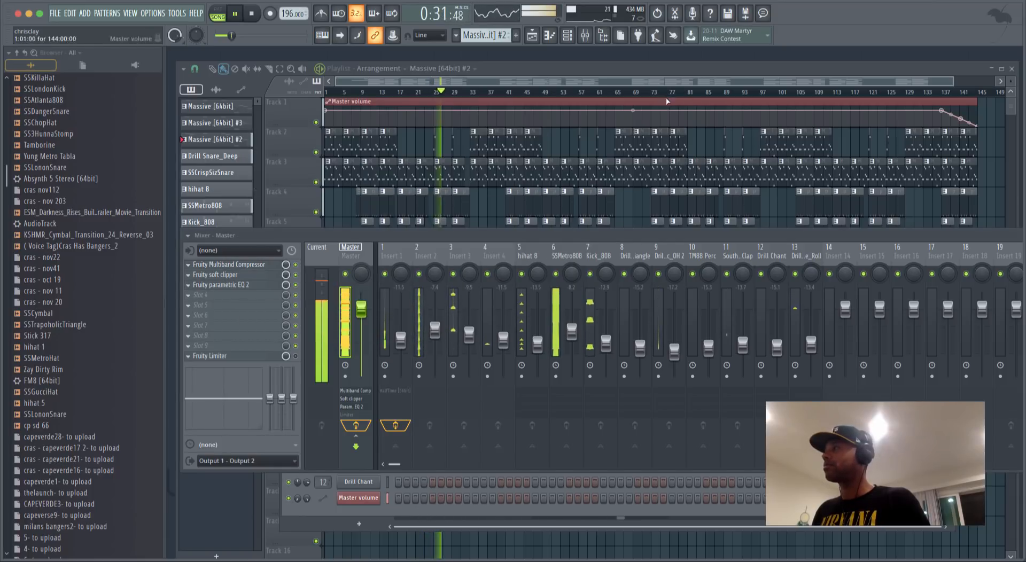
{"action": "key", "text": "space"}
{"action": "left_click", "coordinate": [370, 82]}
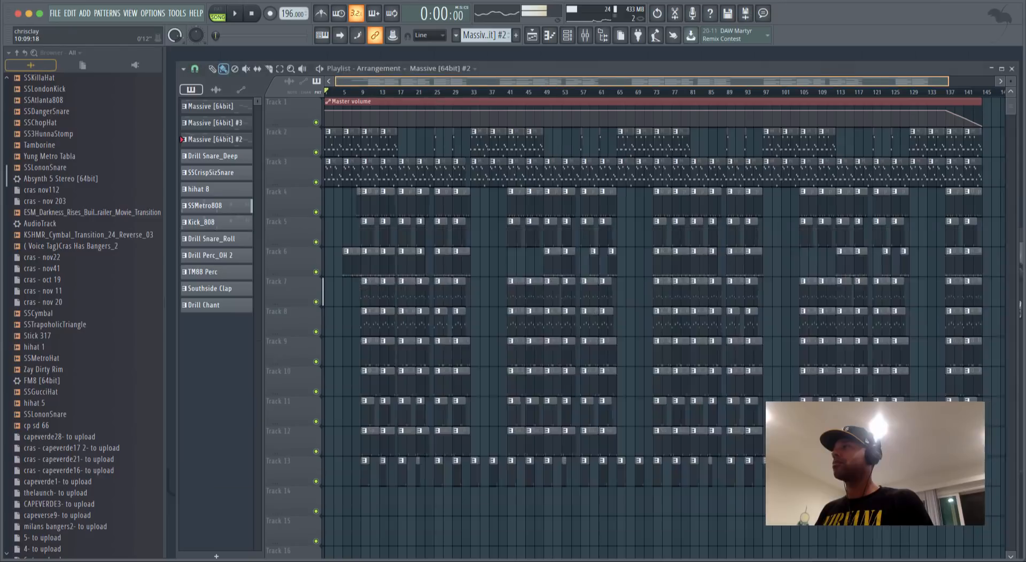